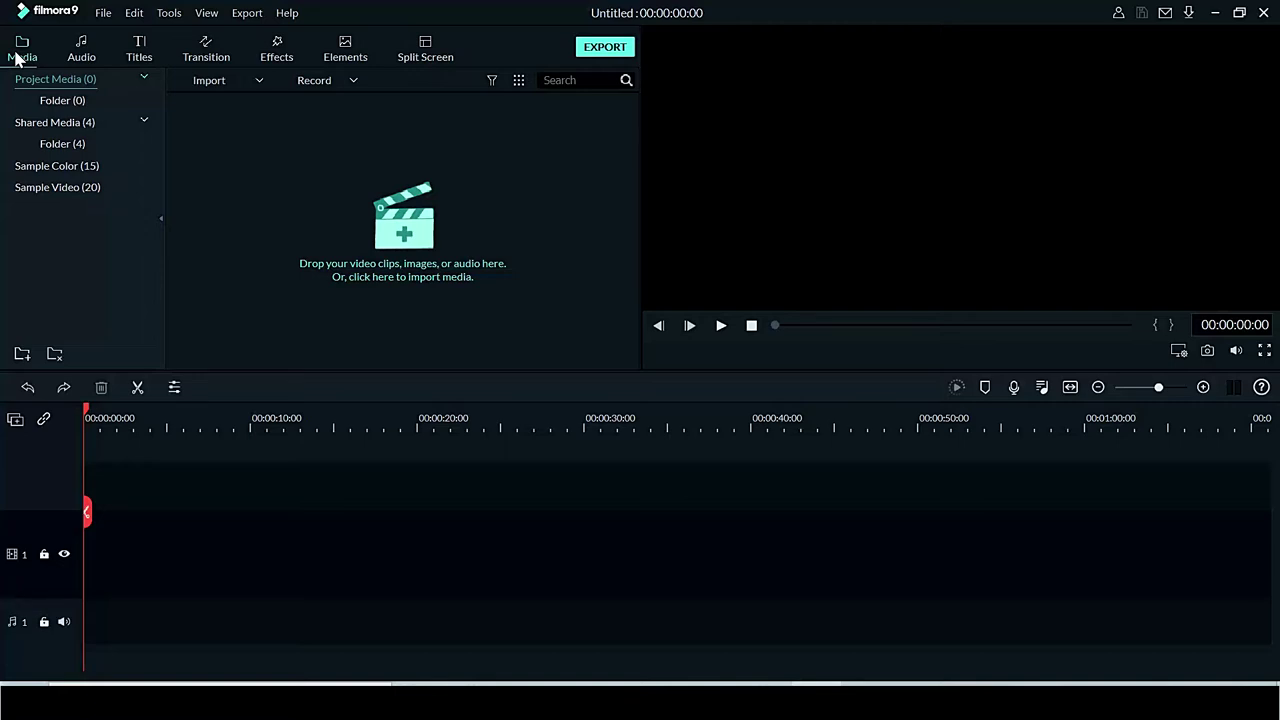
Browse the Sample Color and Sample Video media collections and the favorite audio tracks
left_click(29, 172)
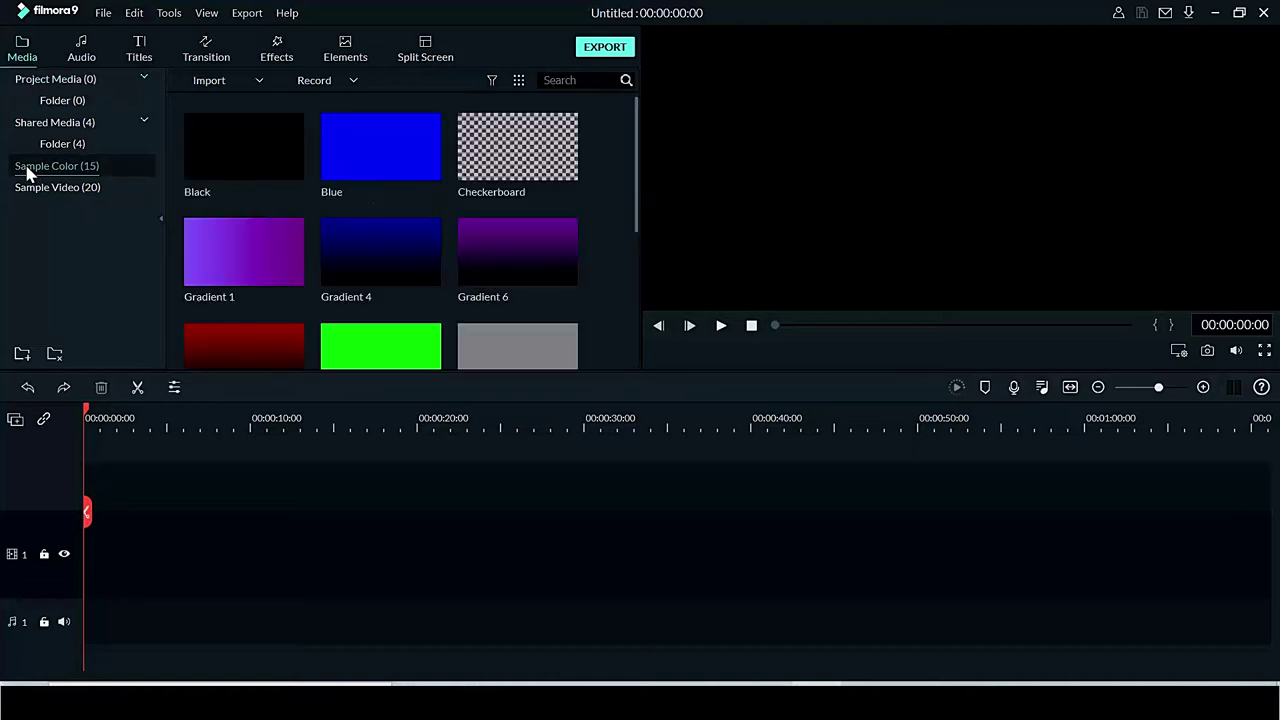
left_click(40, 192)
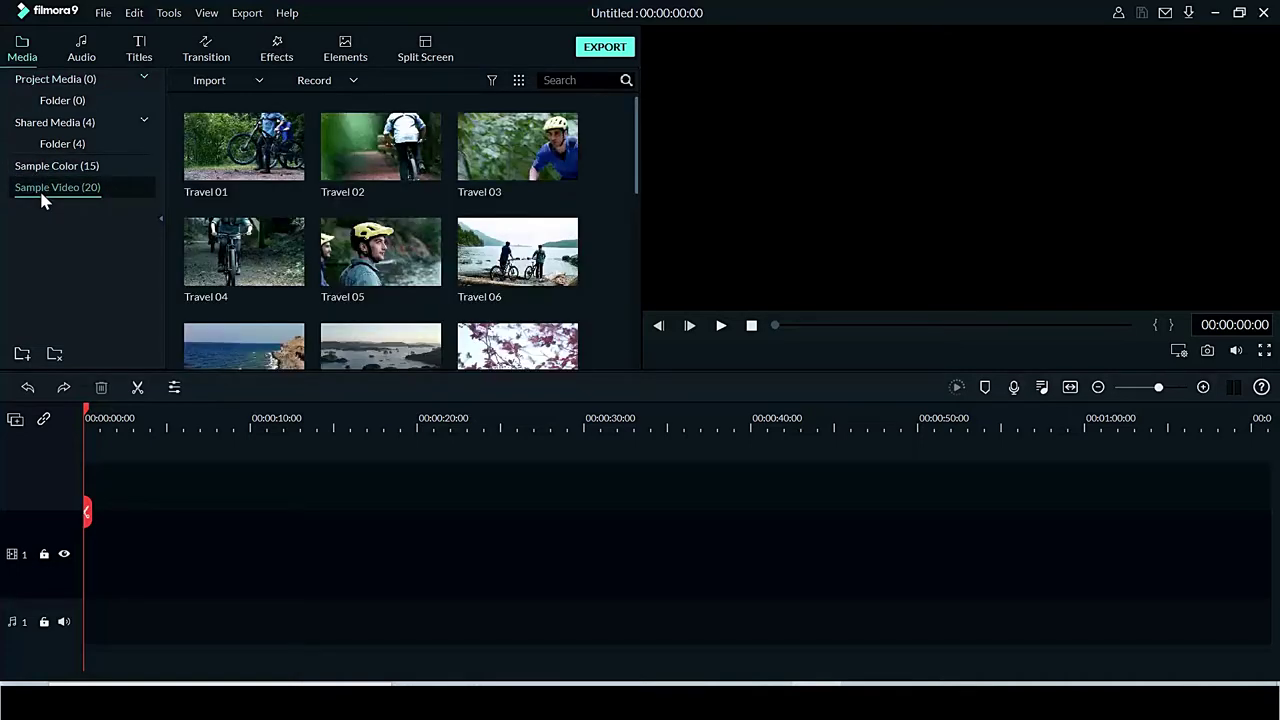
left_click(77, 60)
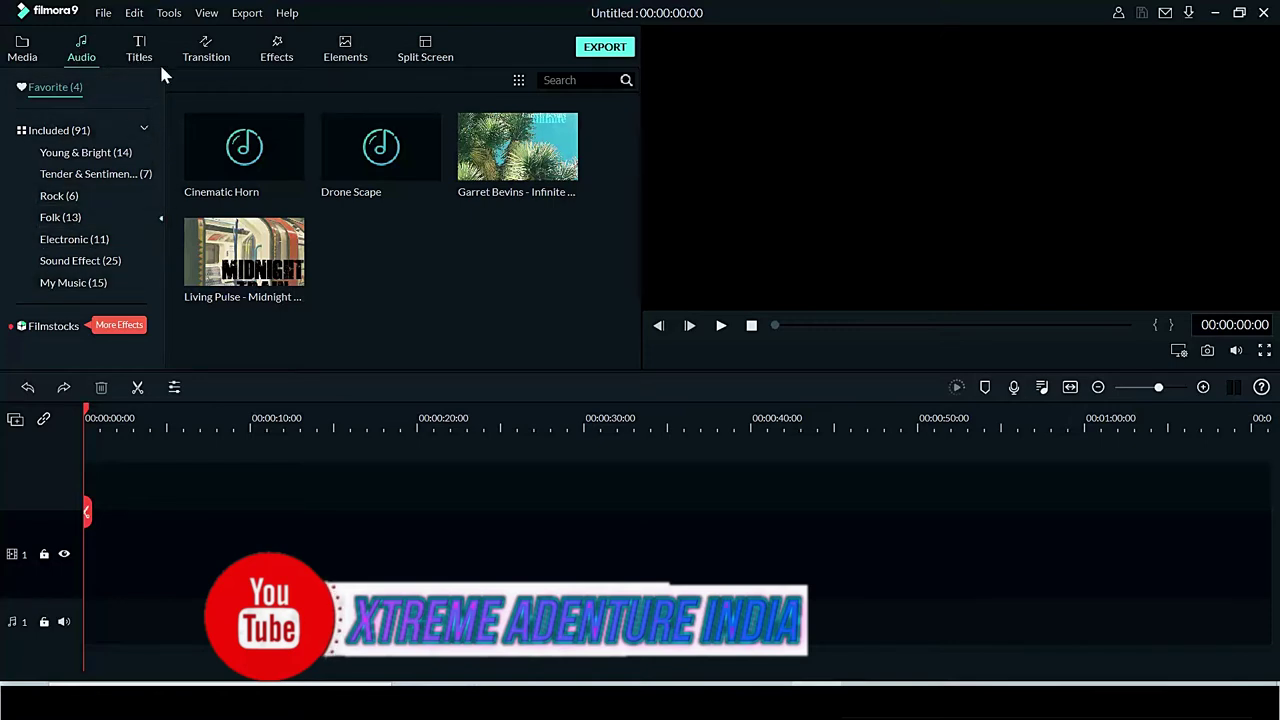
Preview the Opener 6 title and the Default Lowerthird and Lower Third 1 templates in the titles library
left_click(137, 50)
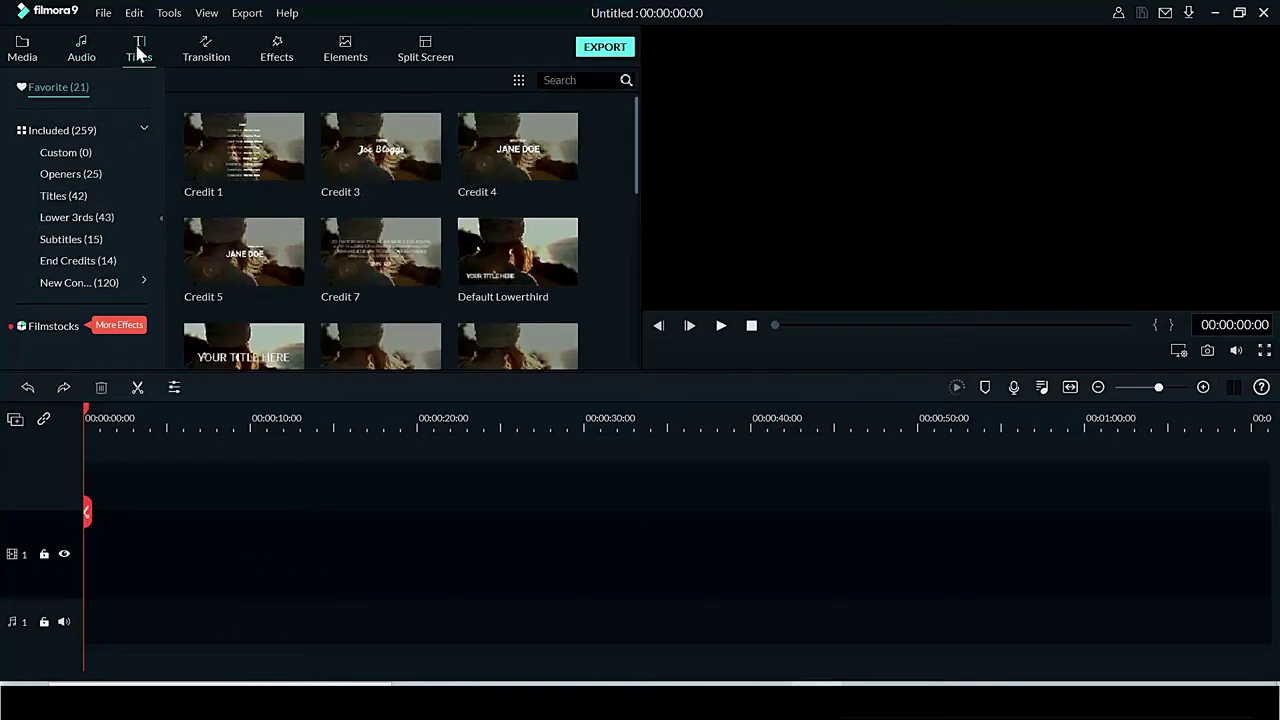
left_click(97, 176)
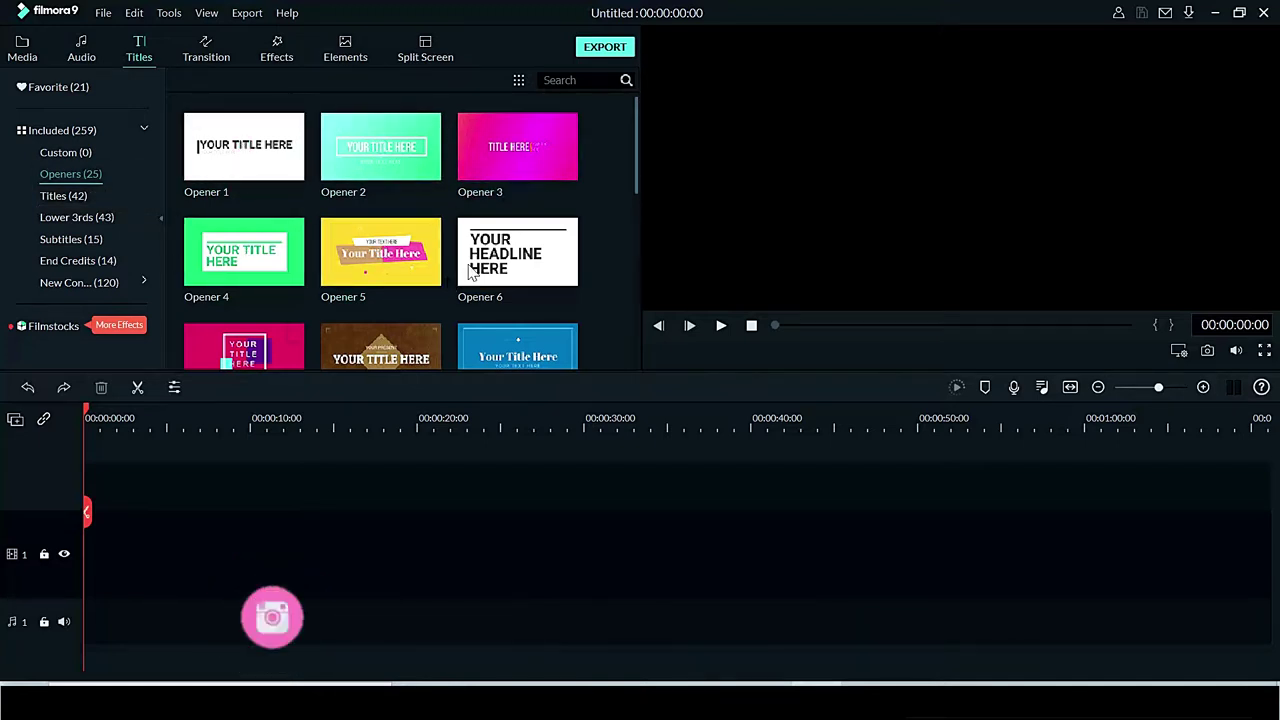
left_click(553, 262)
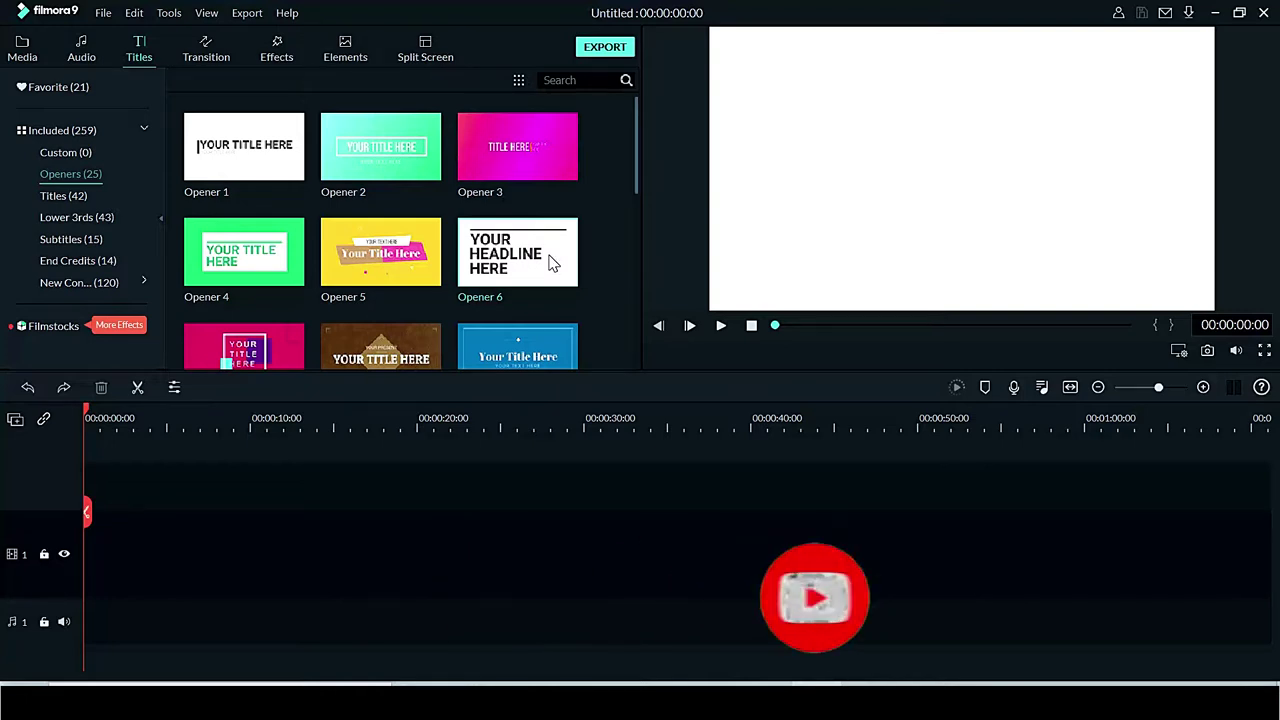
left_click(91, 224)
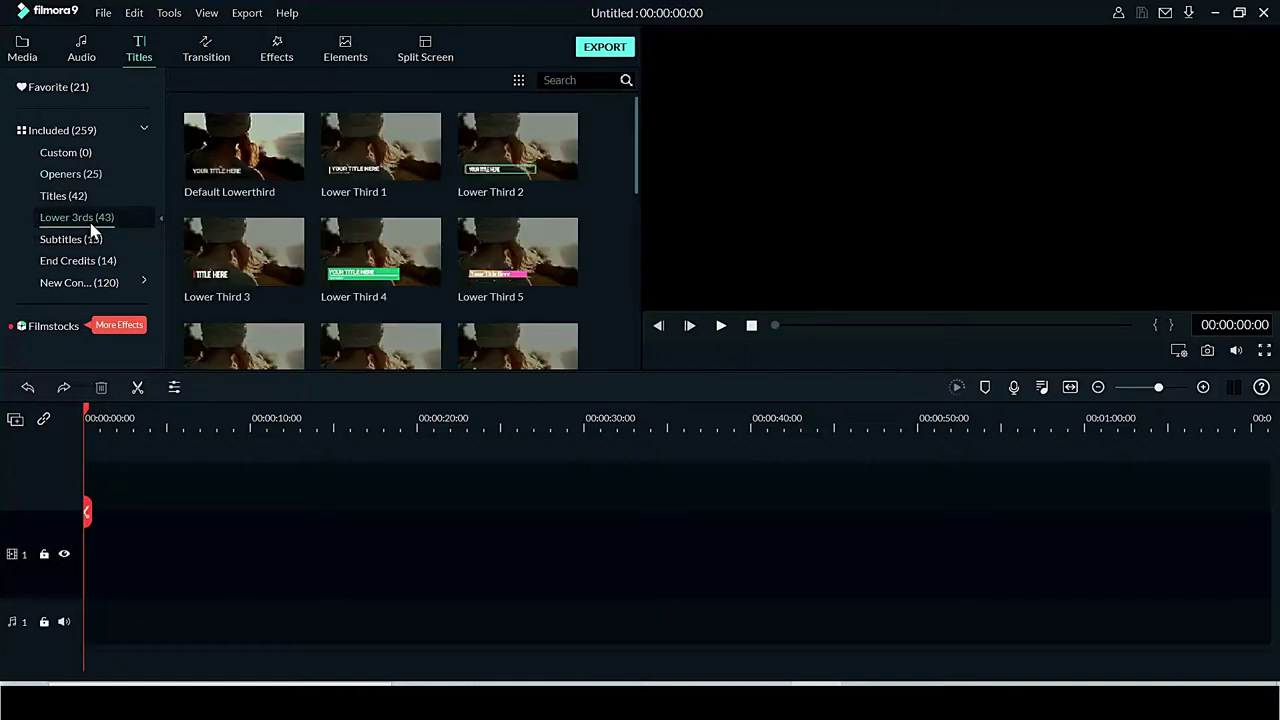
left_click(280, 170)
left_click(418, 157)
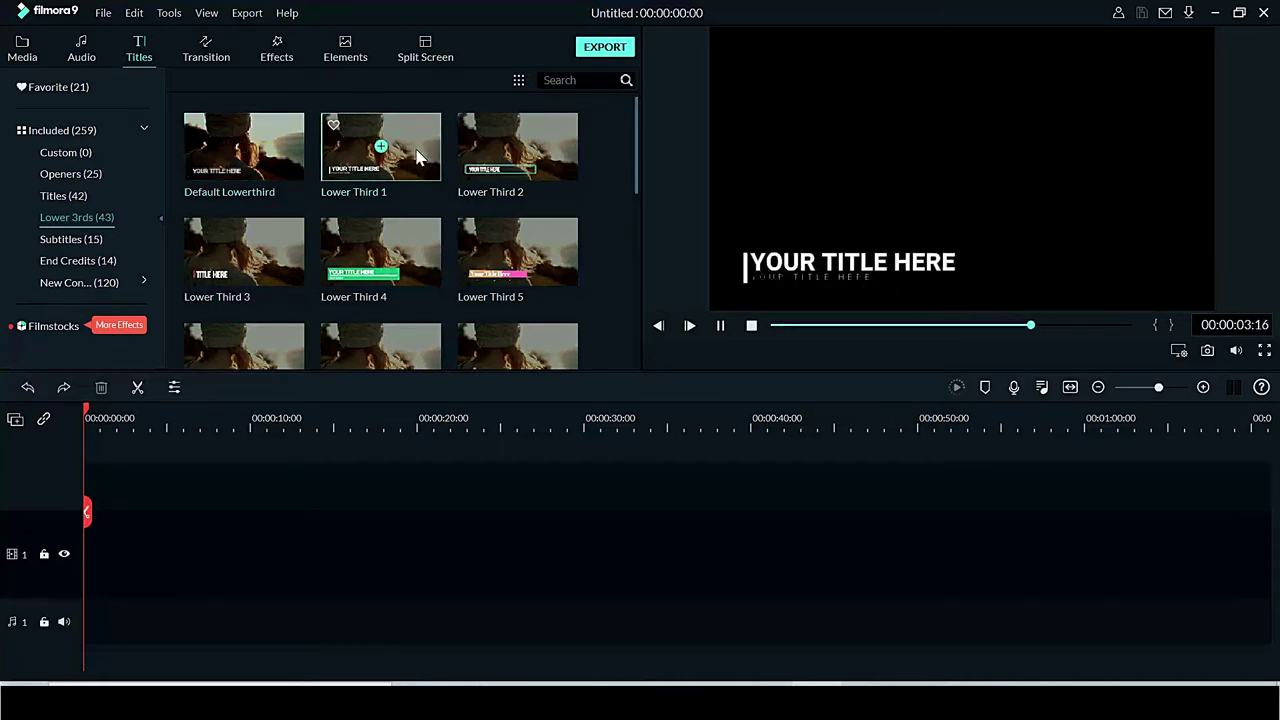
Preview the Warp Zoom 6 and Wind transitions from the favorite transitions
left_click(205, 47)
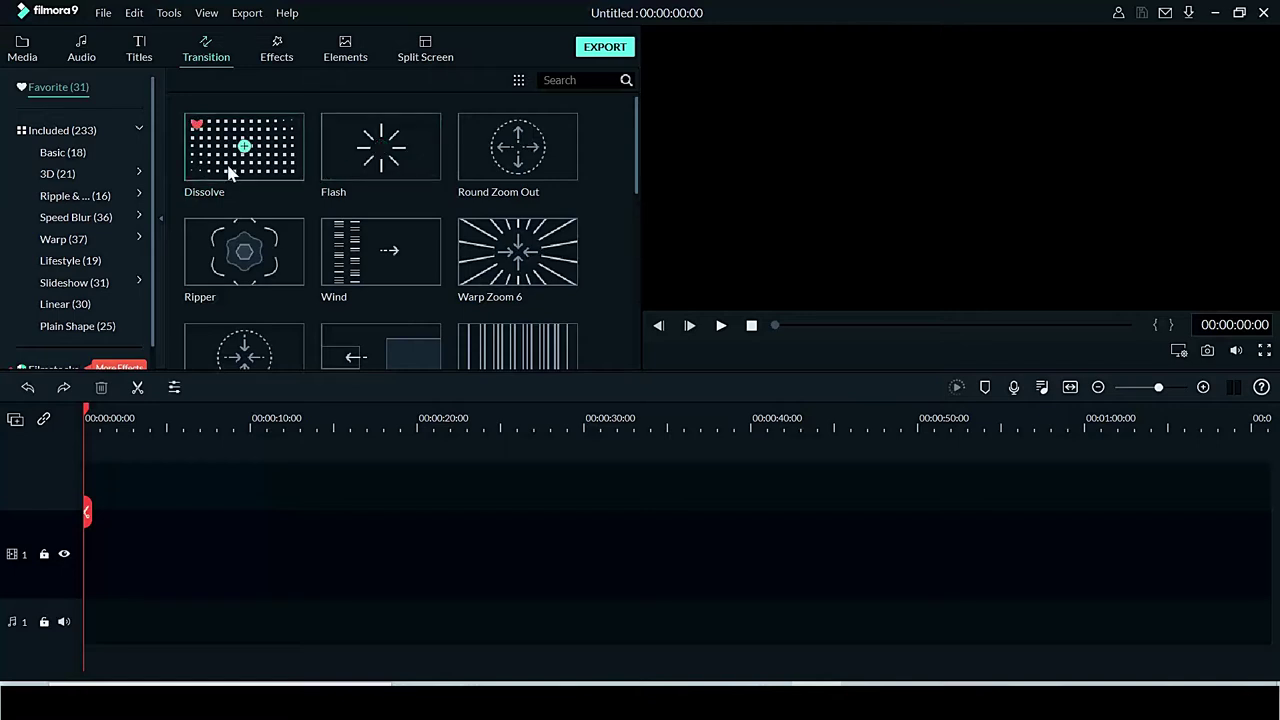
left_click(562, 246)
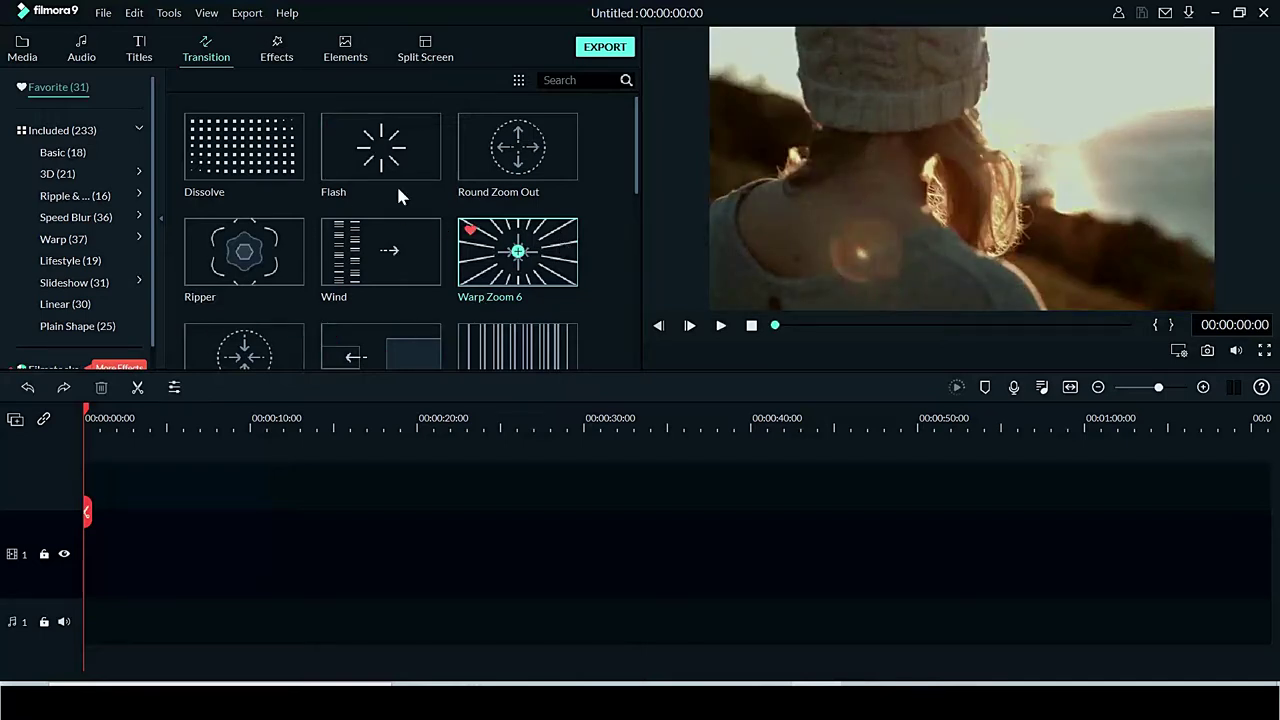
left_click(427, 253)
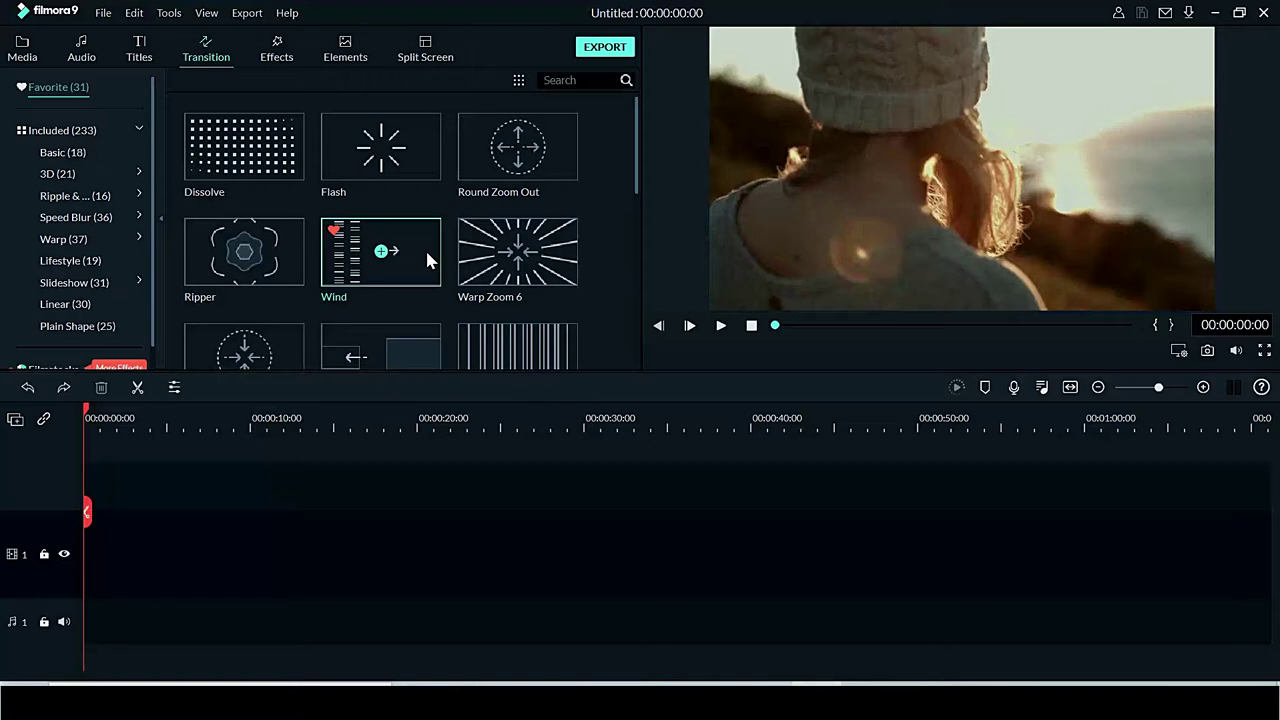
Browse the Filters and Overlays effect categories and preview the Aqua 2 overlay
left_click(278, 50)
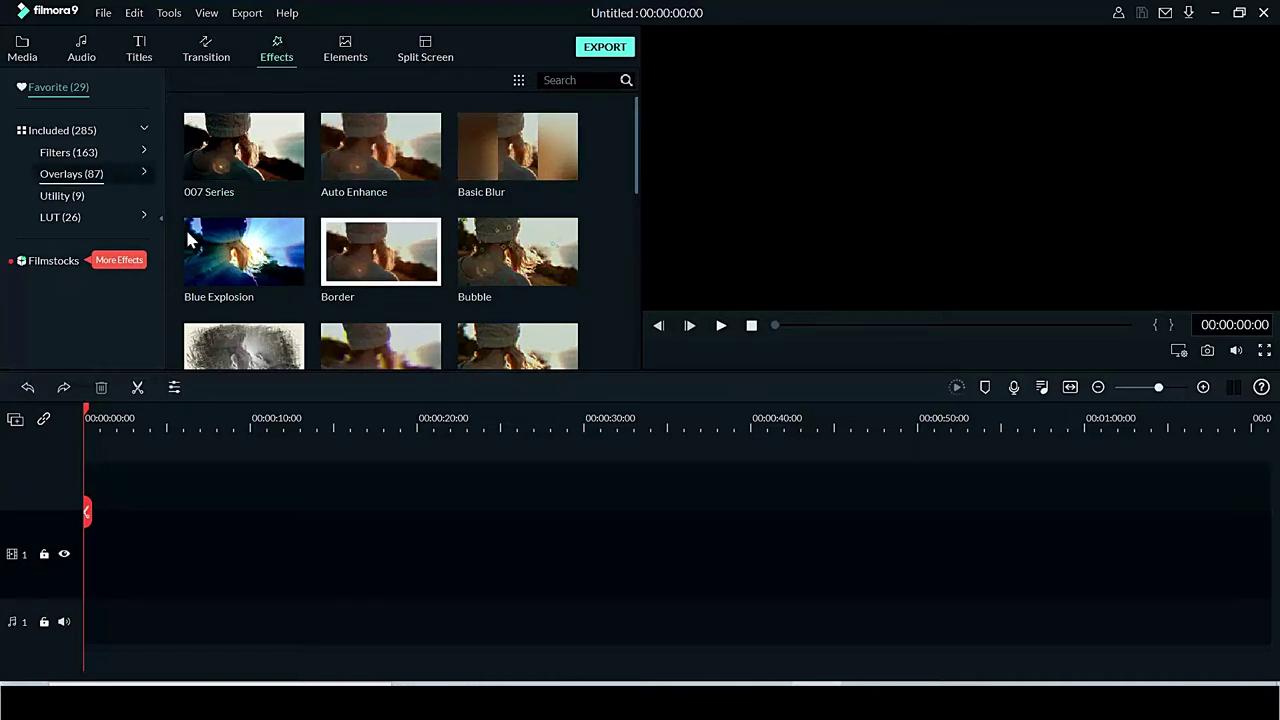
left_click(70, 160)
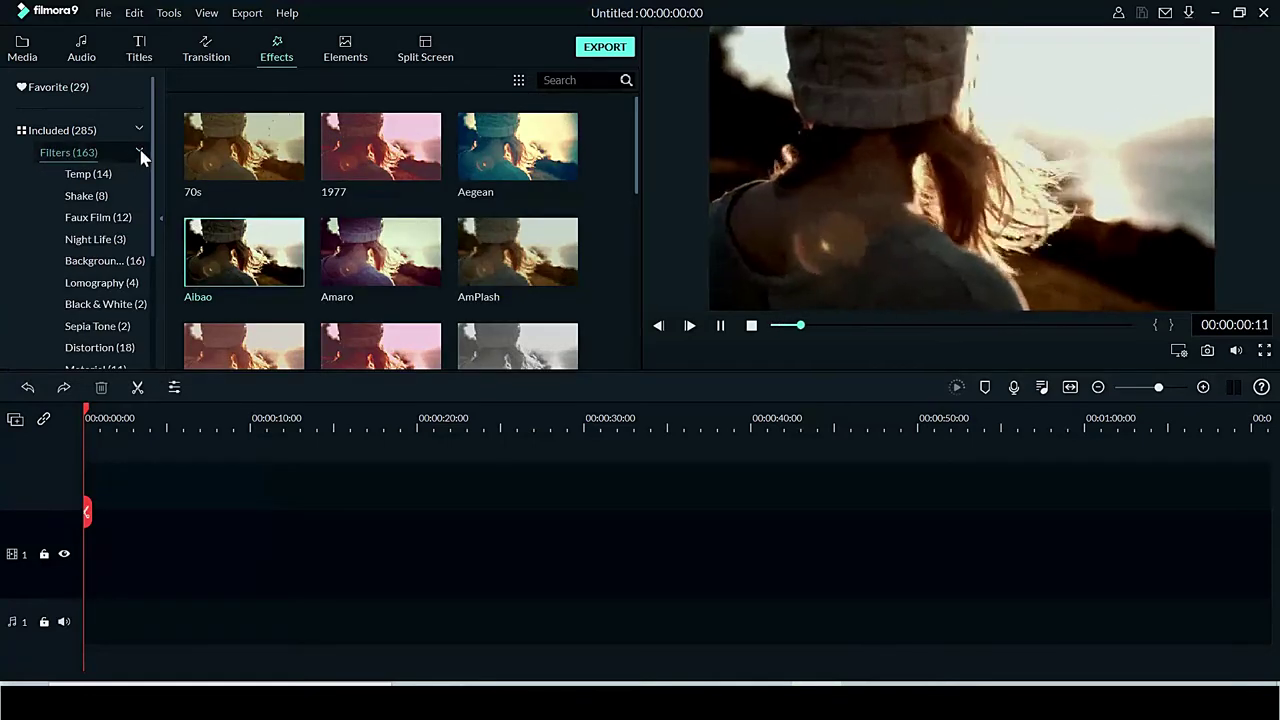
left_click(143, 152)
left_click(91, 170)
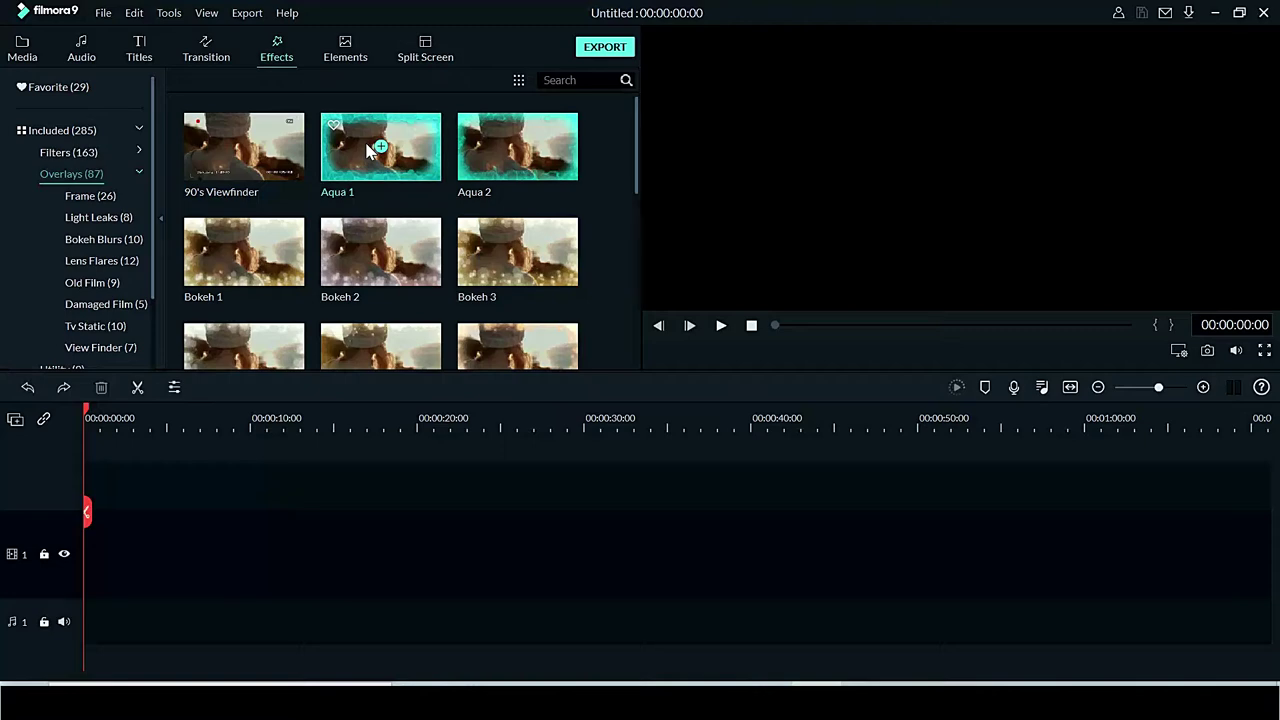
left_click(480, 140)
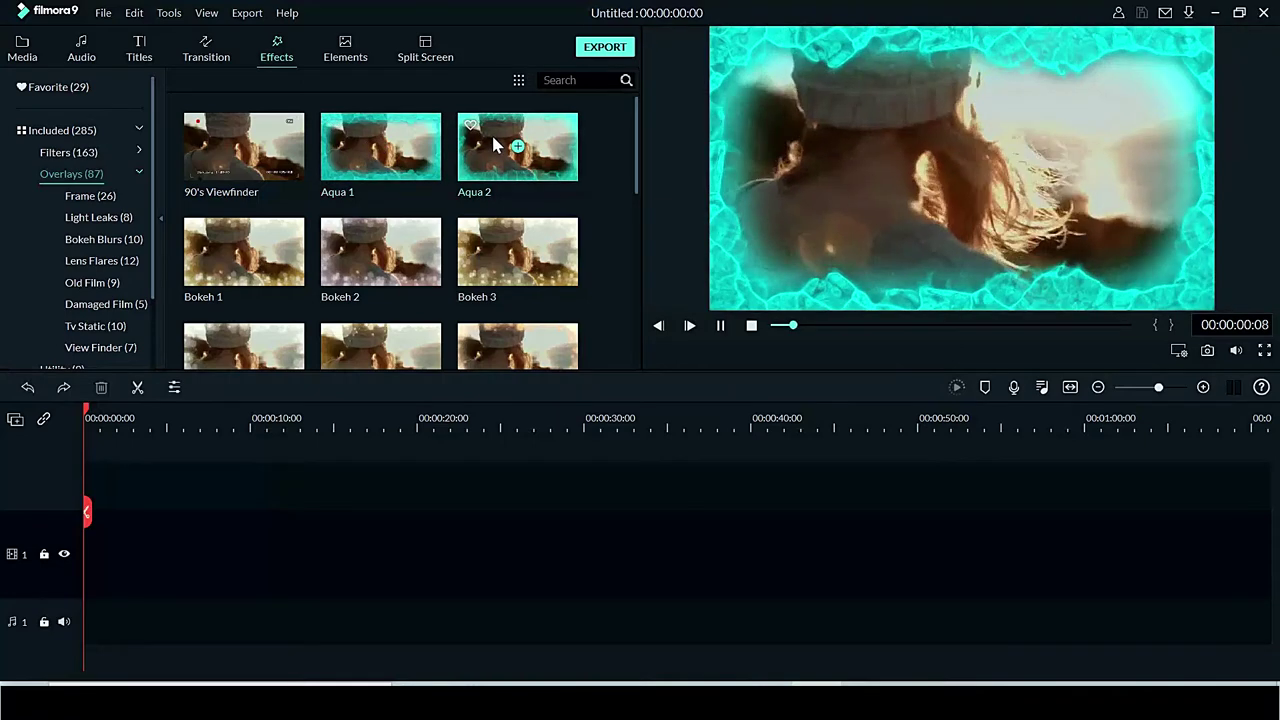
left_click(138, 167)
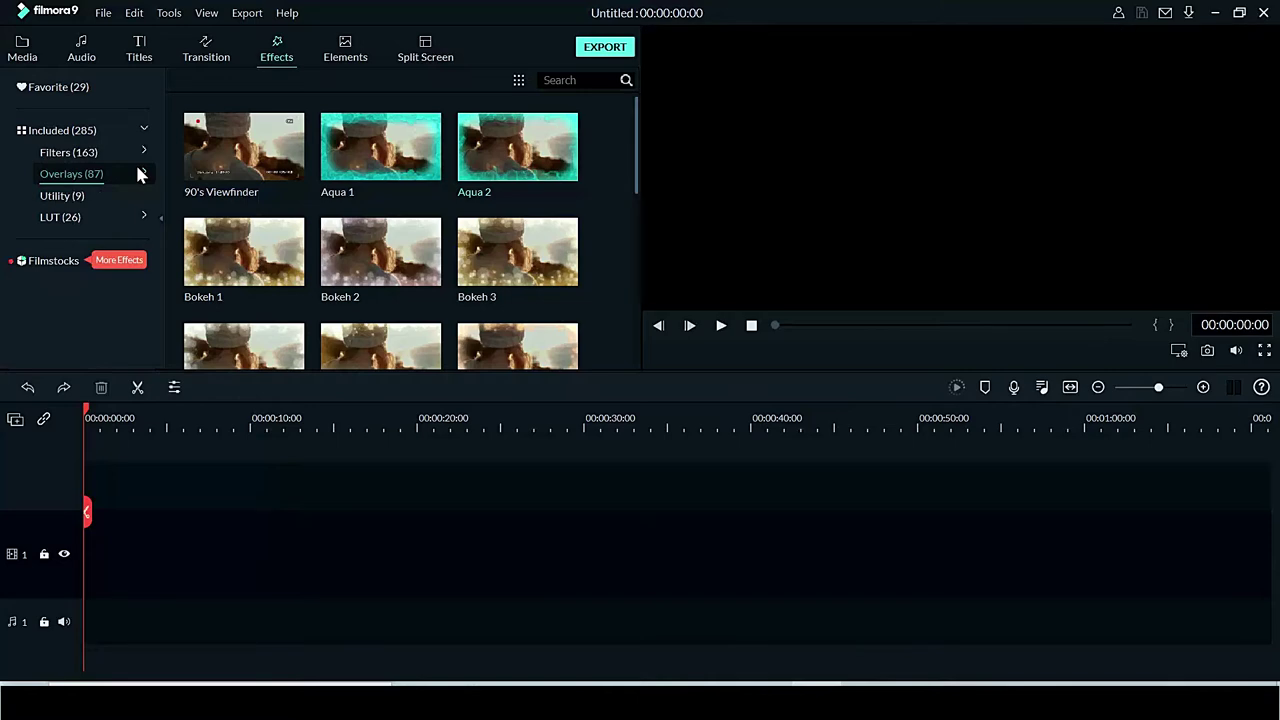
Preview the Border, Crop and Image Mask utility effects and the Beautifu Memories LUT
left_click(84, 199)
left_click(409, 173)
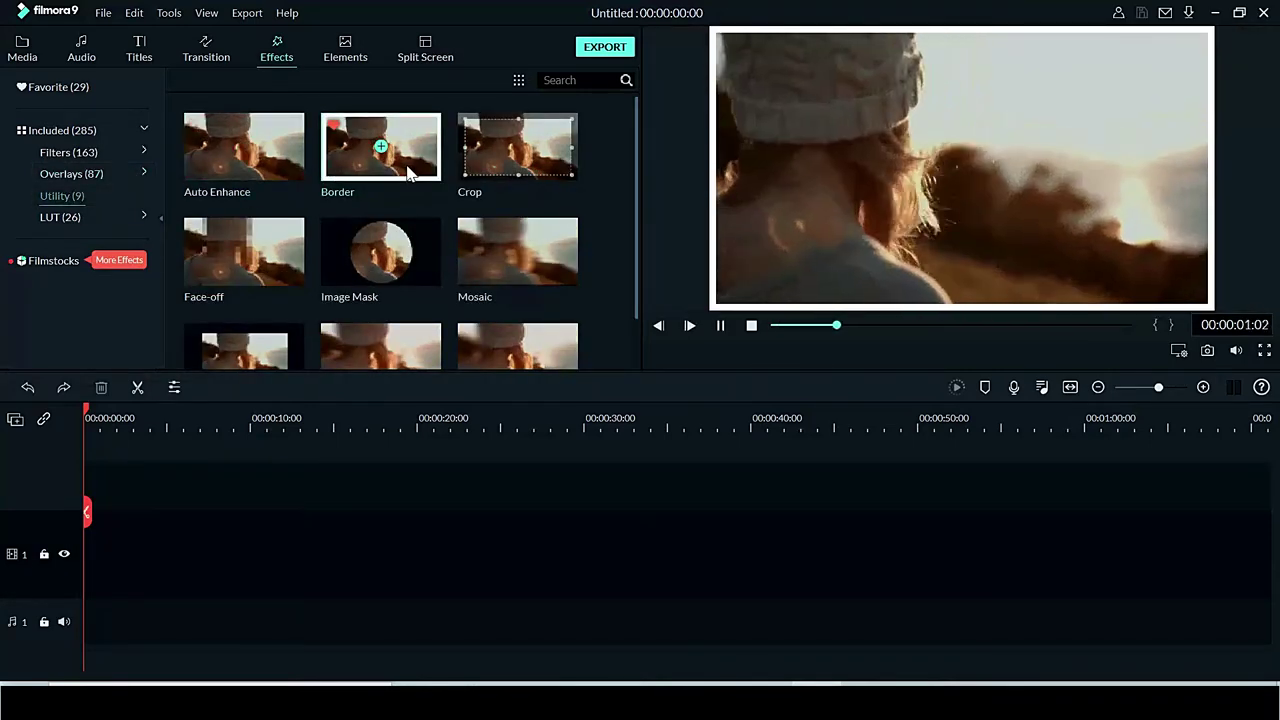
left_click(521, 170)
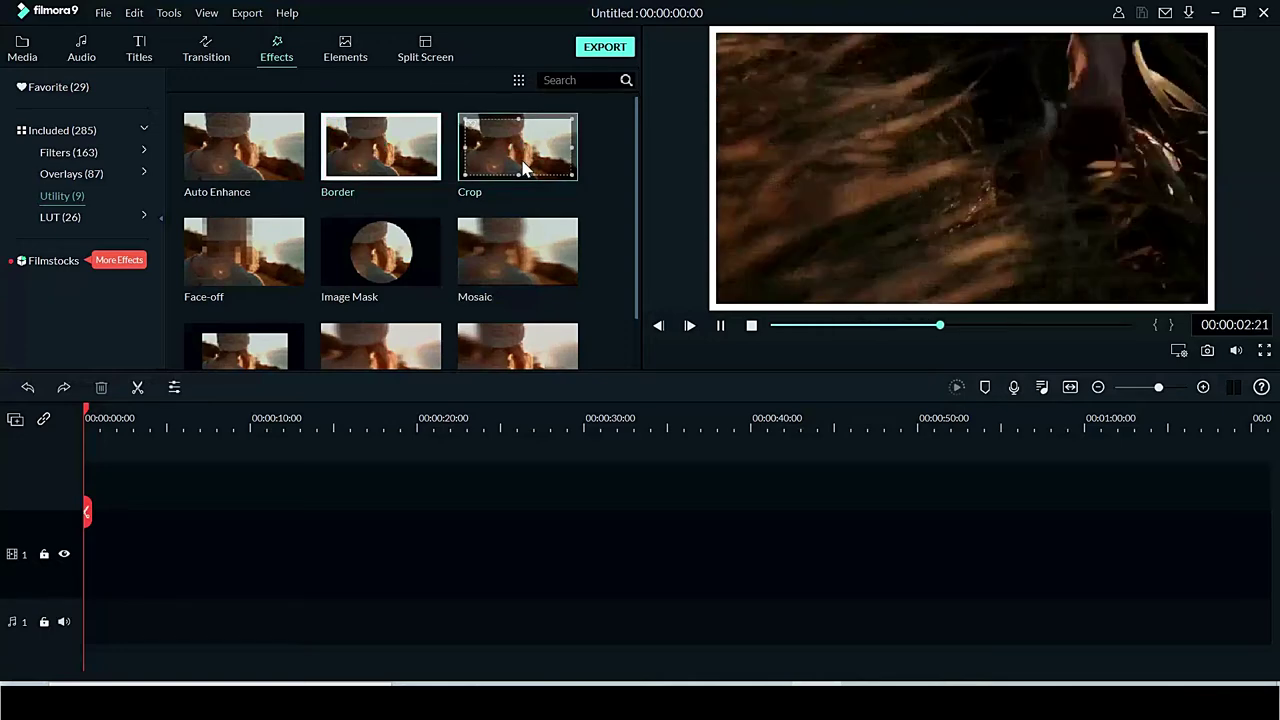
left_click(440, 245)
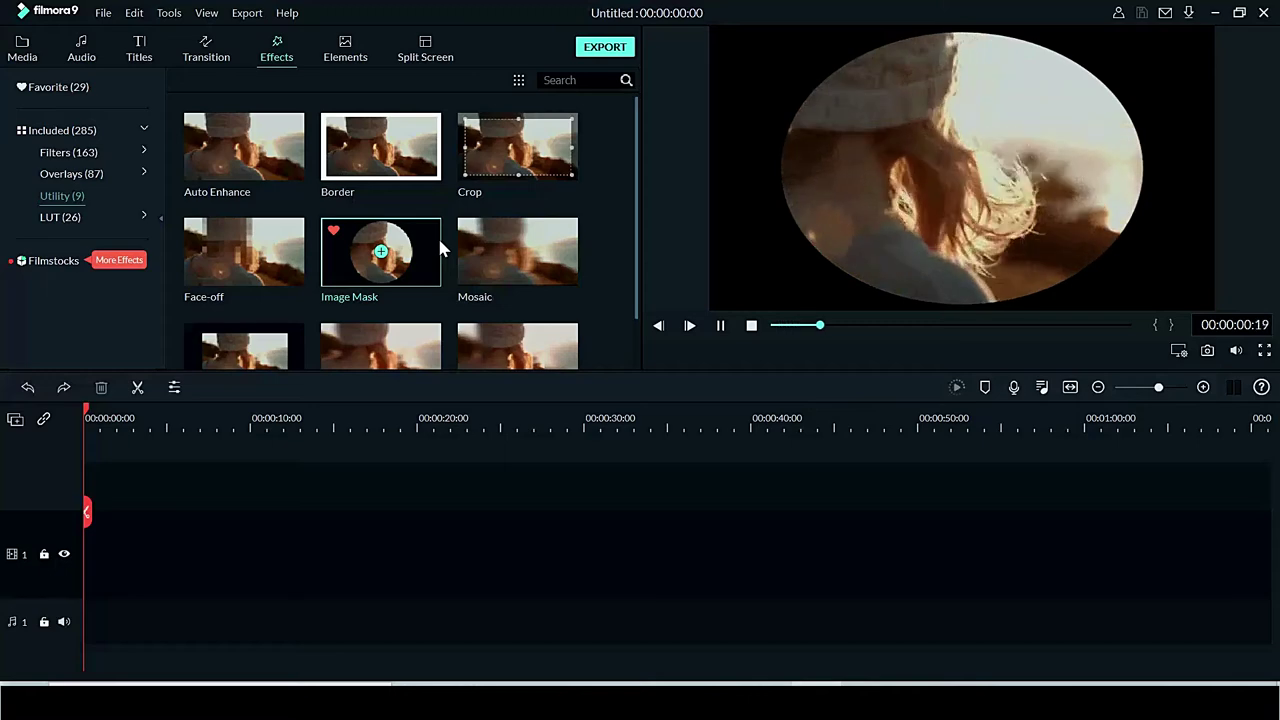
left_click(89, 219)
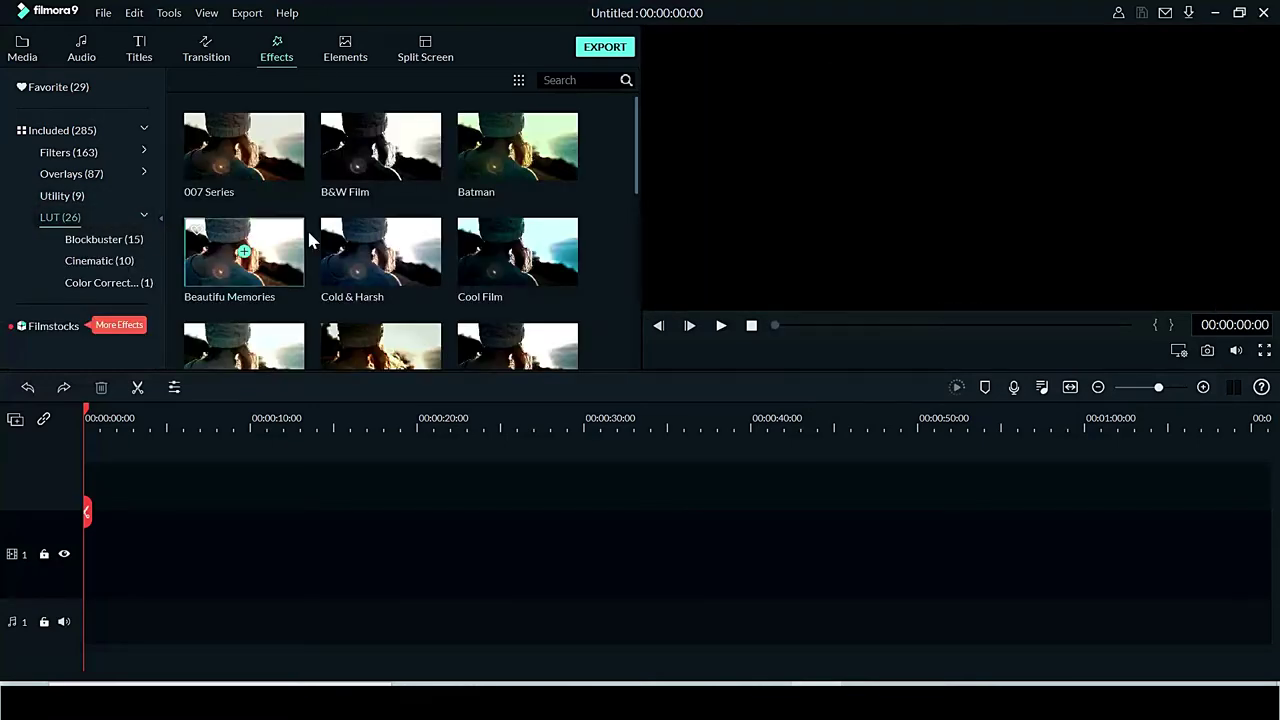
left_click(281, 256)
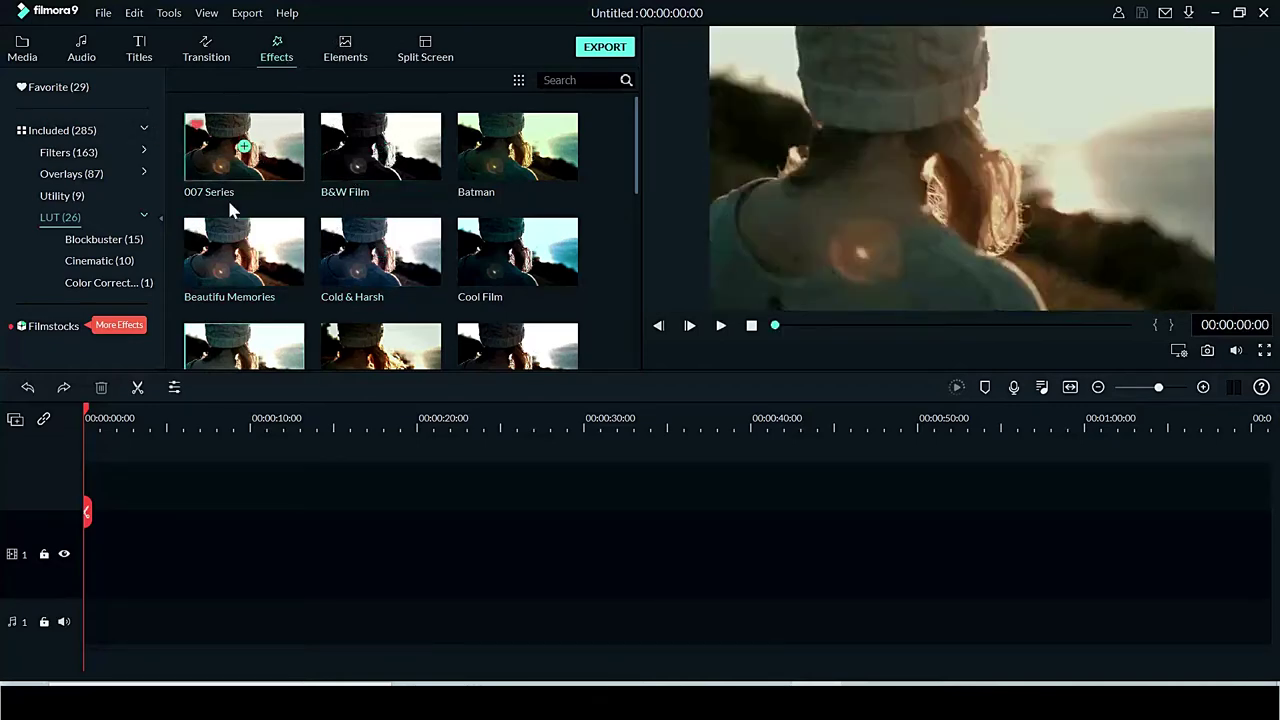
Preview Element Love 2 and Element Love 3 in the Love category of the elements library
left_click(350, 66)
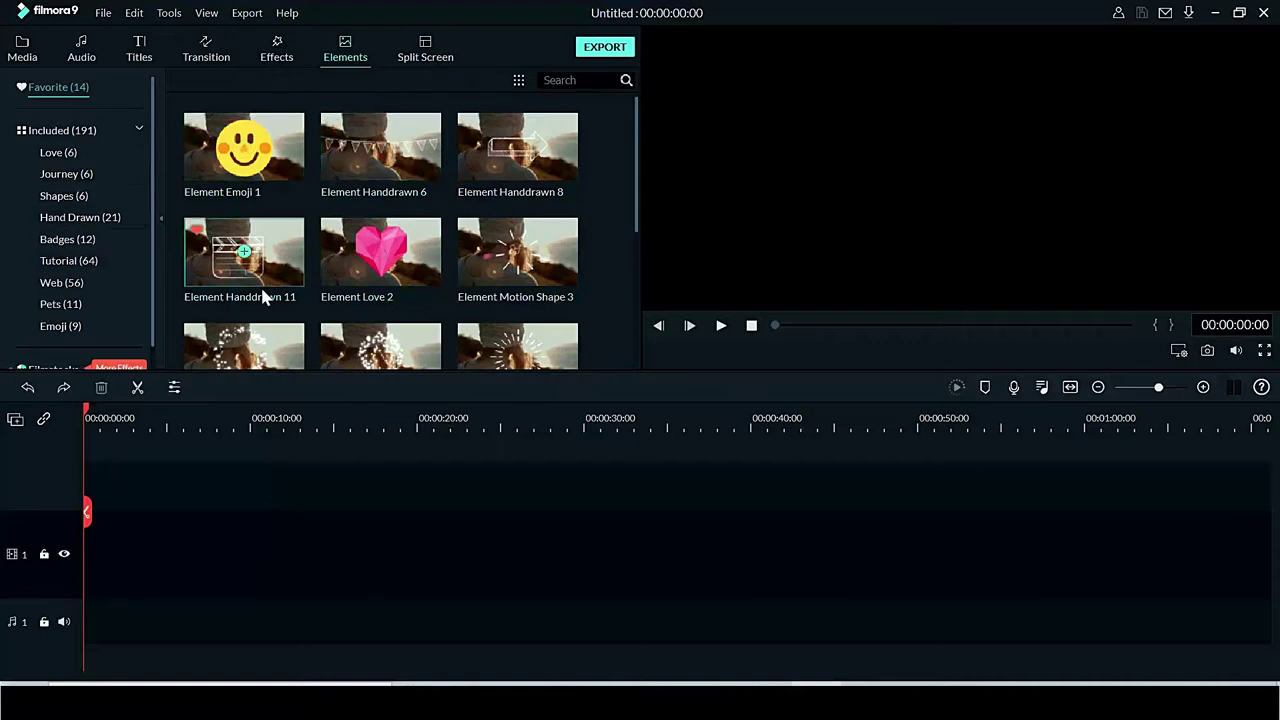
left_click(58, 153)
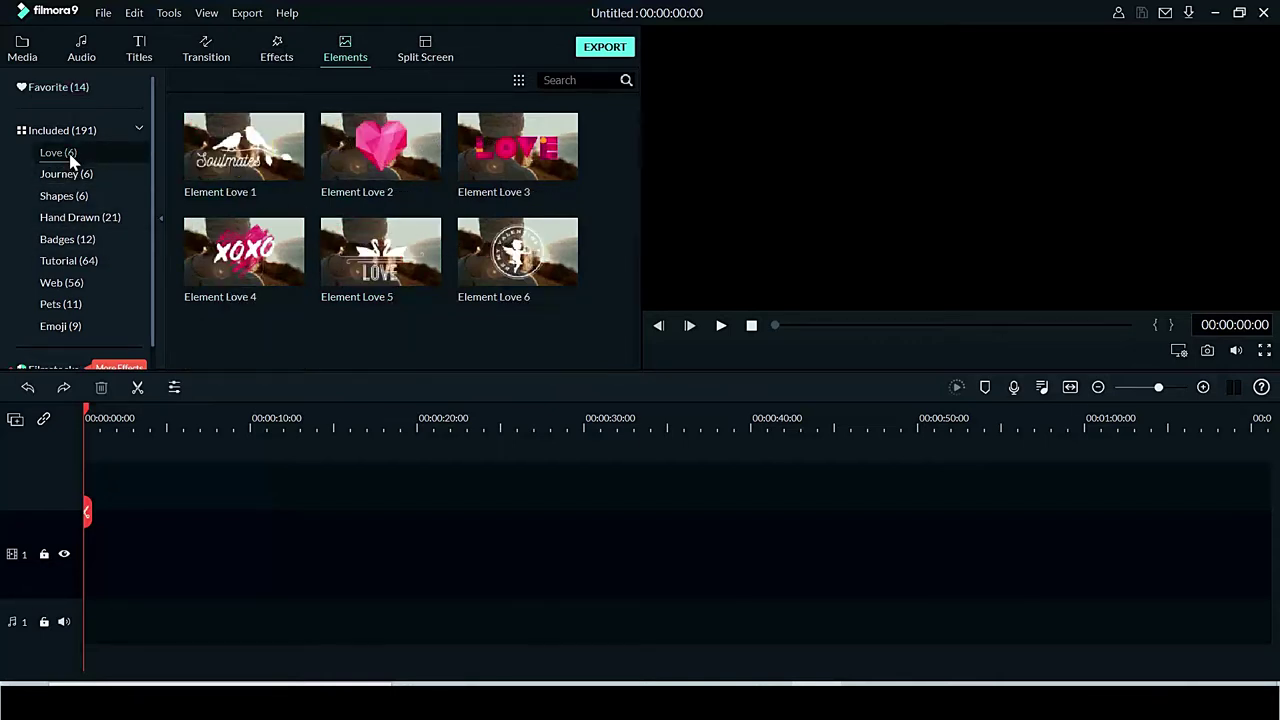
left_click(349, 168)
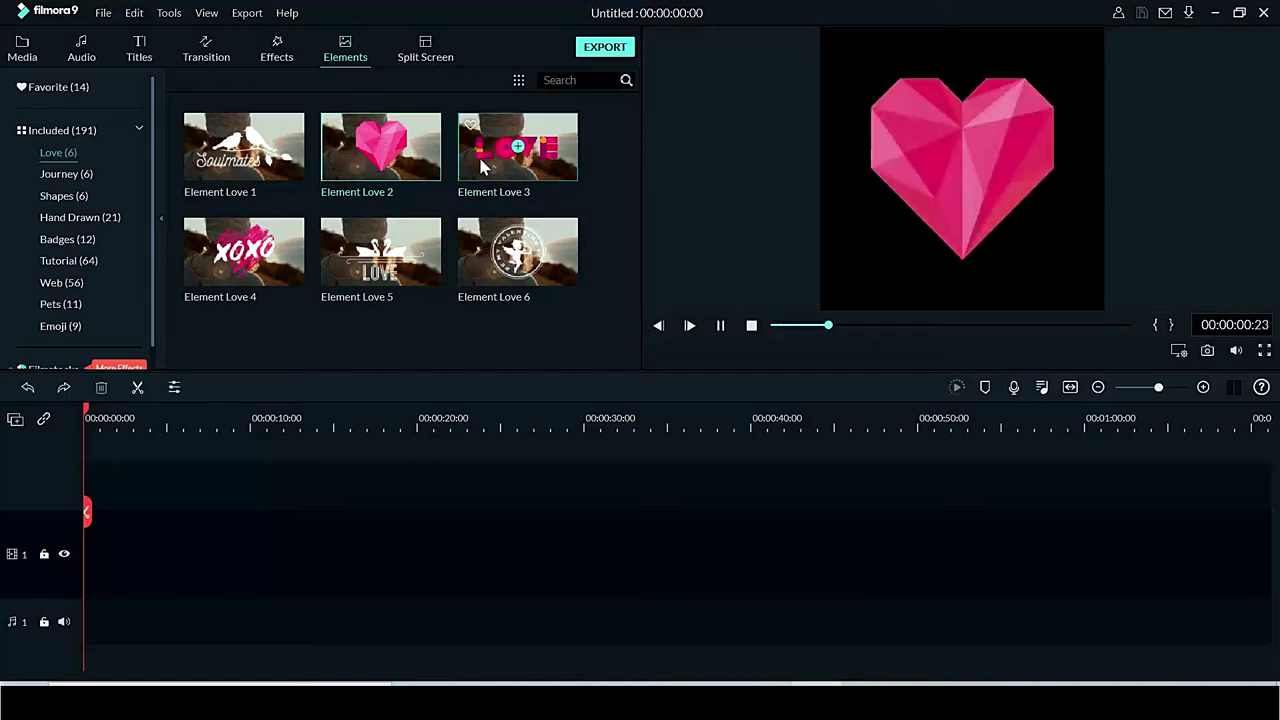
left_click(481, 167)
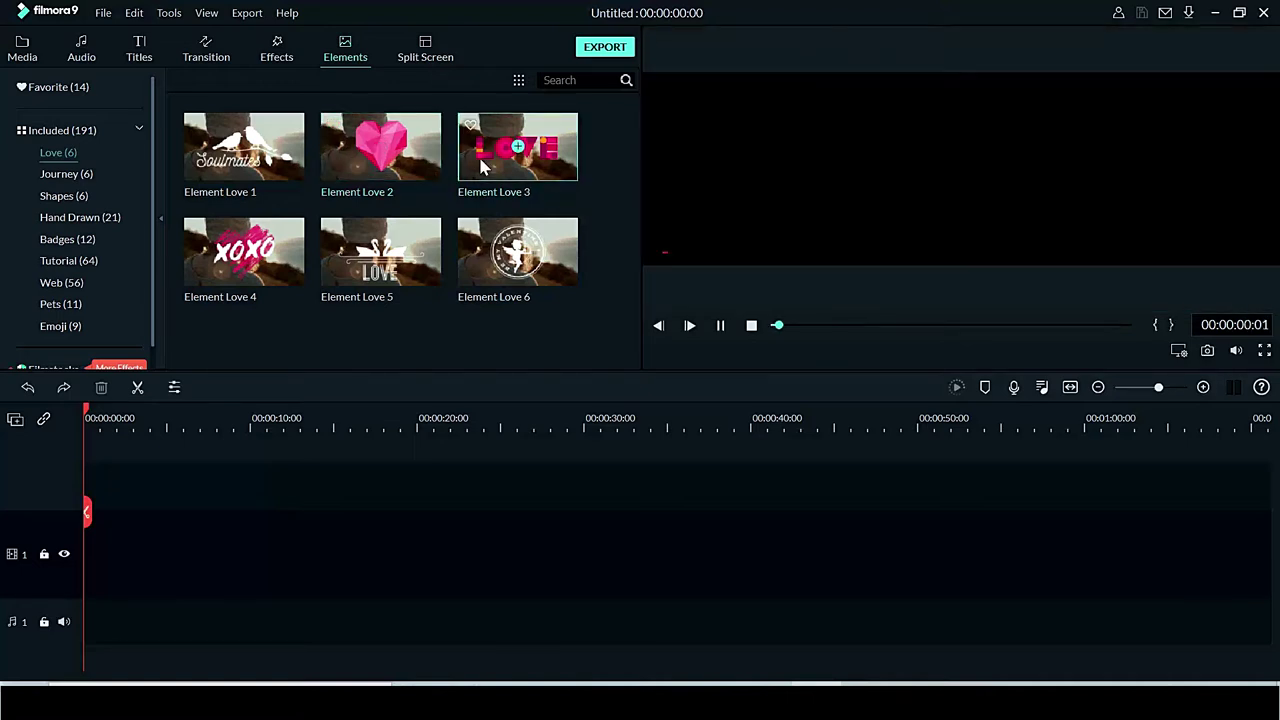
Preview Element Motion Shape 1 and Element Motion Shape 4, and browse the Emoji elements
left_click(79, 203)
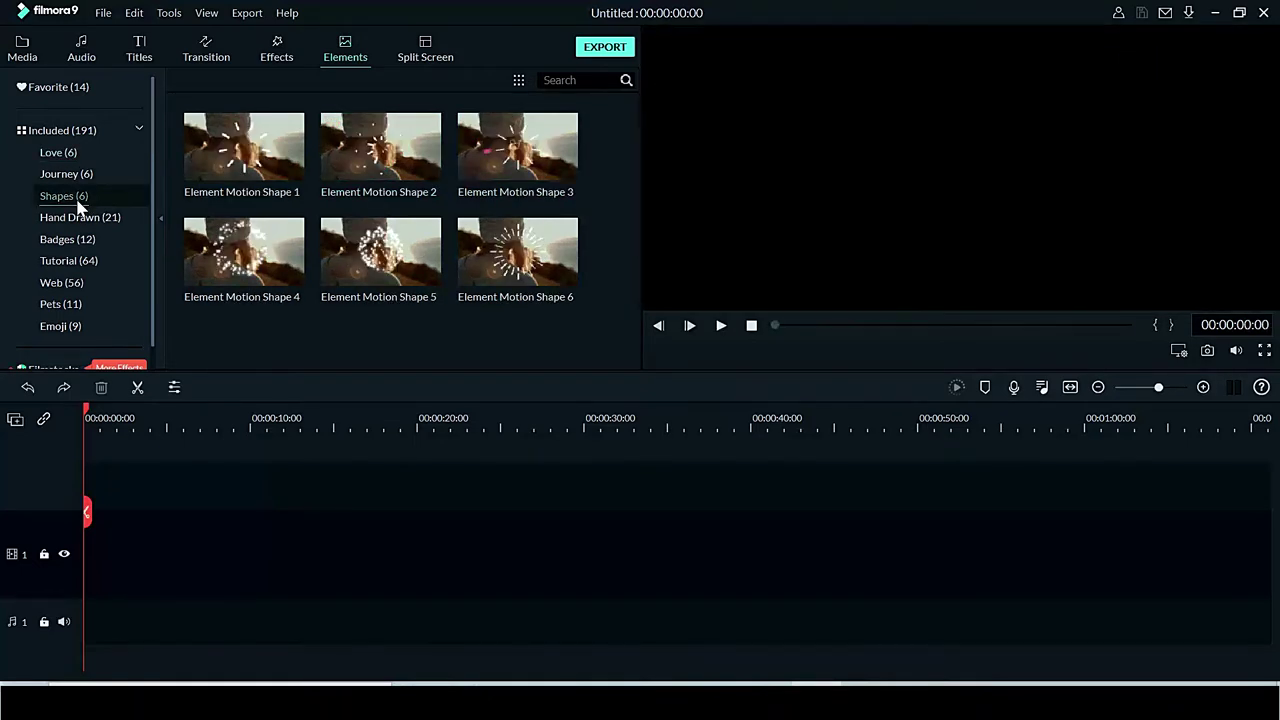
left_click(272, 176)
left_click(296, 249)
left_click(60, 326)
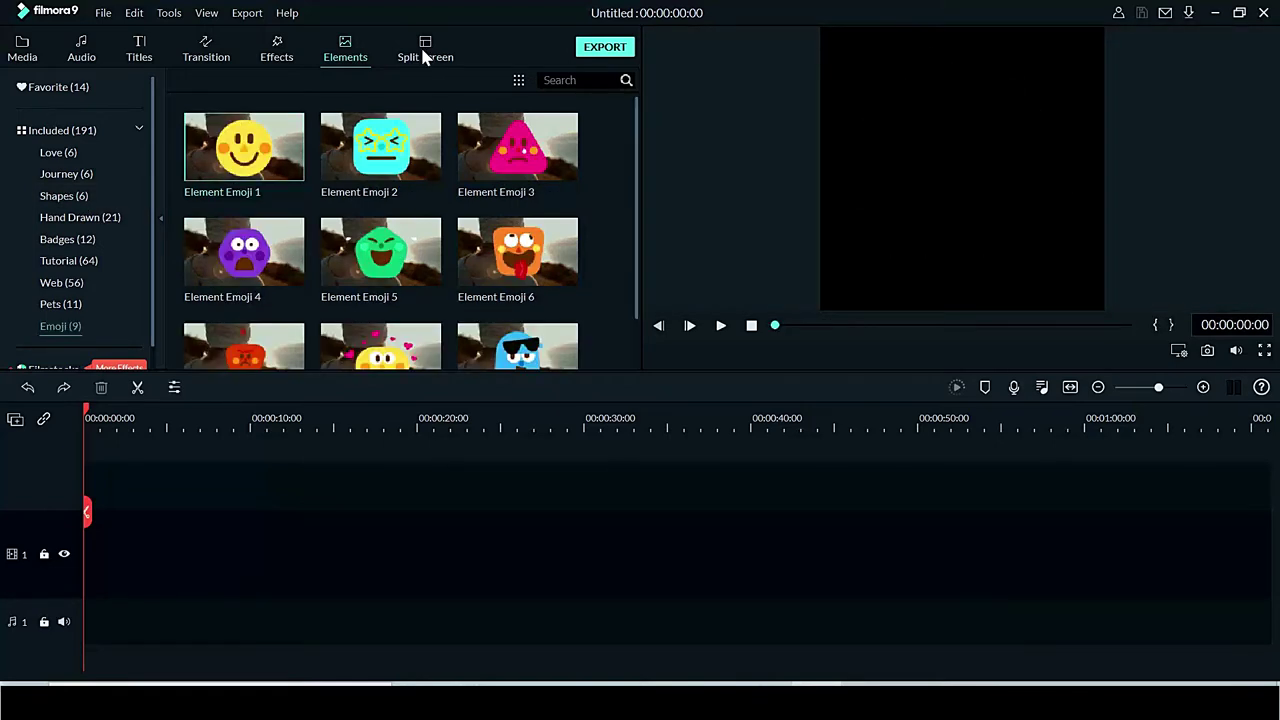
Browse the included split screen layouts and preview the three-column layout and the one with two stacked panes beside a third
left_click(424, 58)
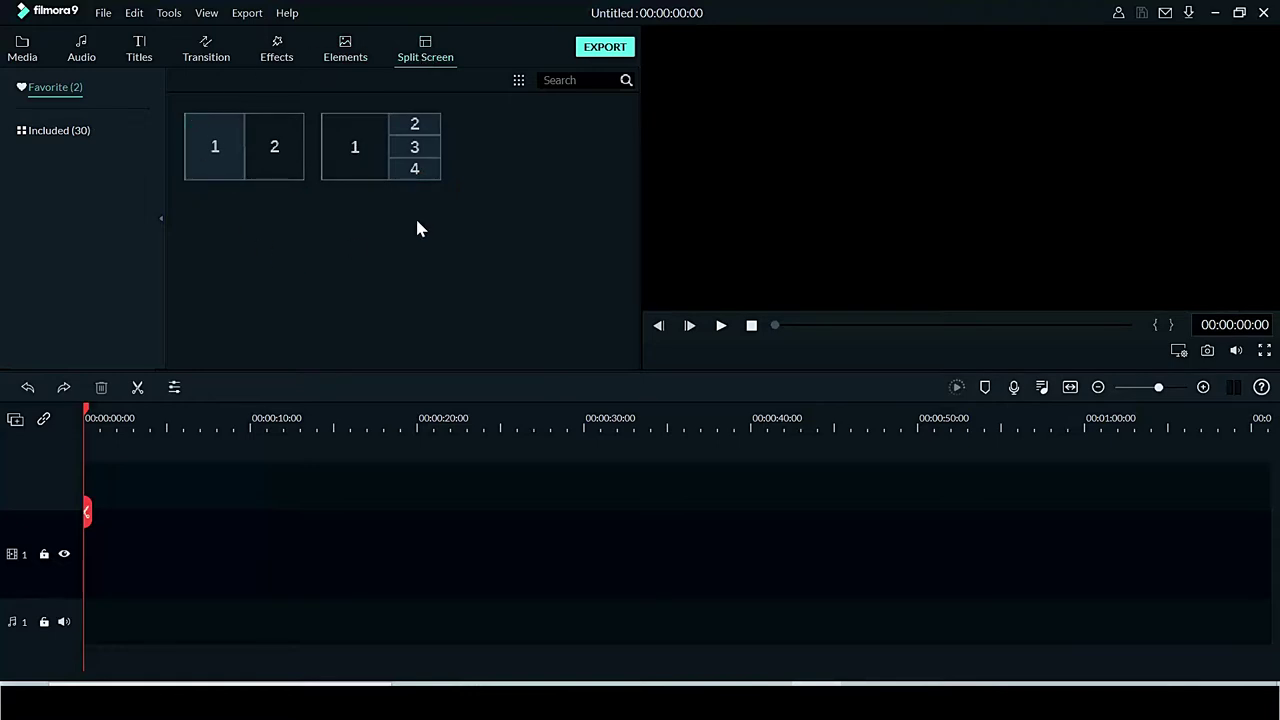
left_click(86, 131)
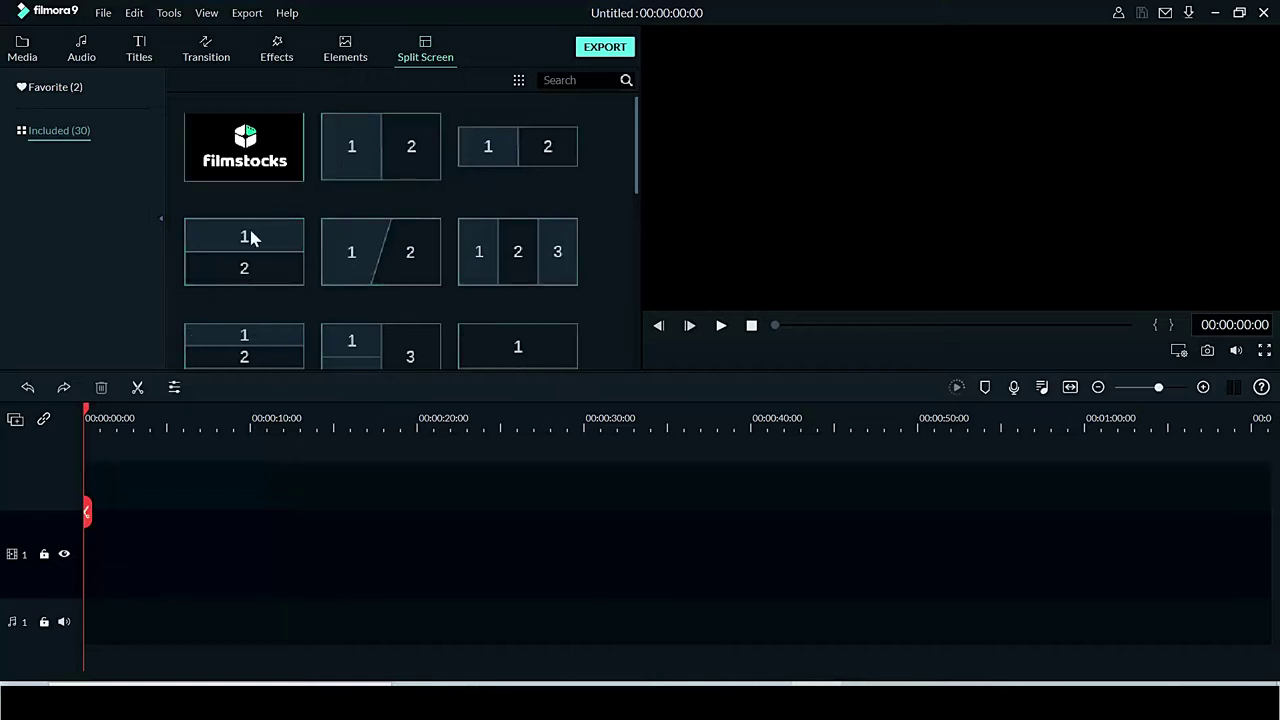
left_click(521, 272)
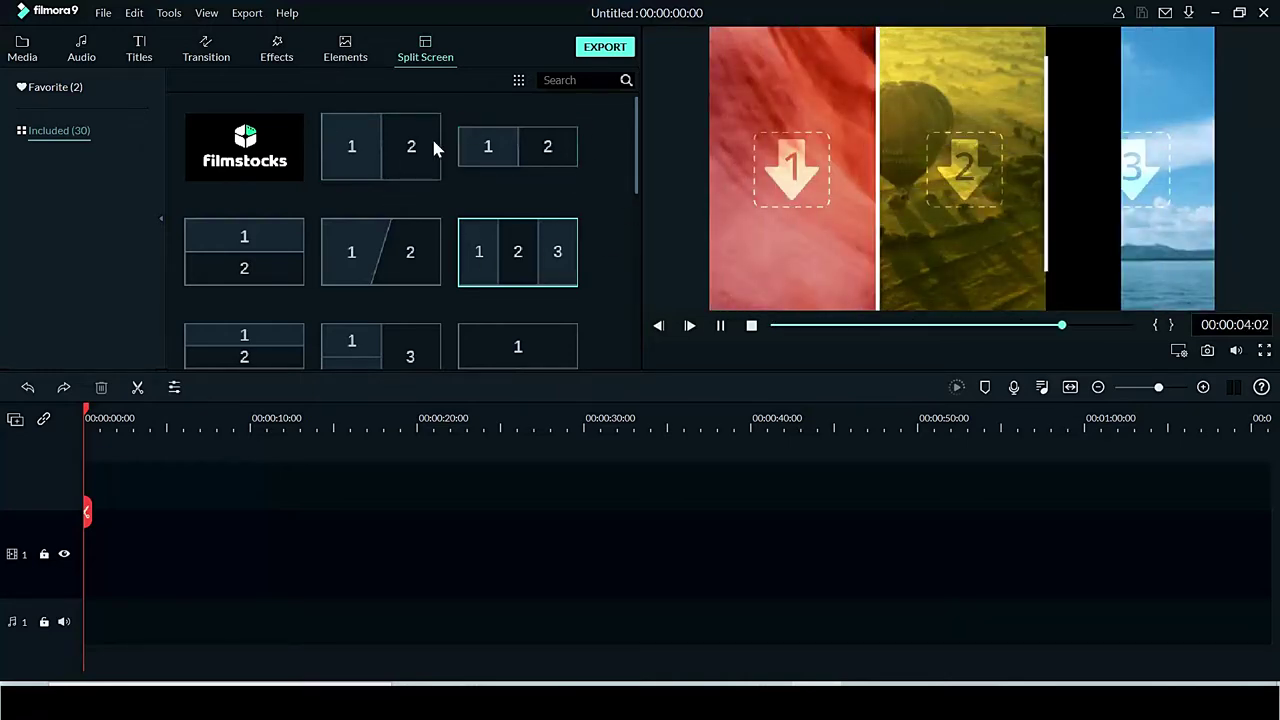
left_click(370, 338)
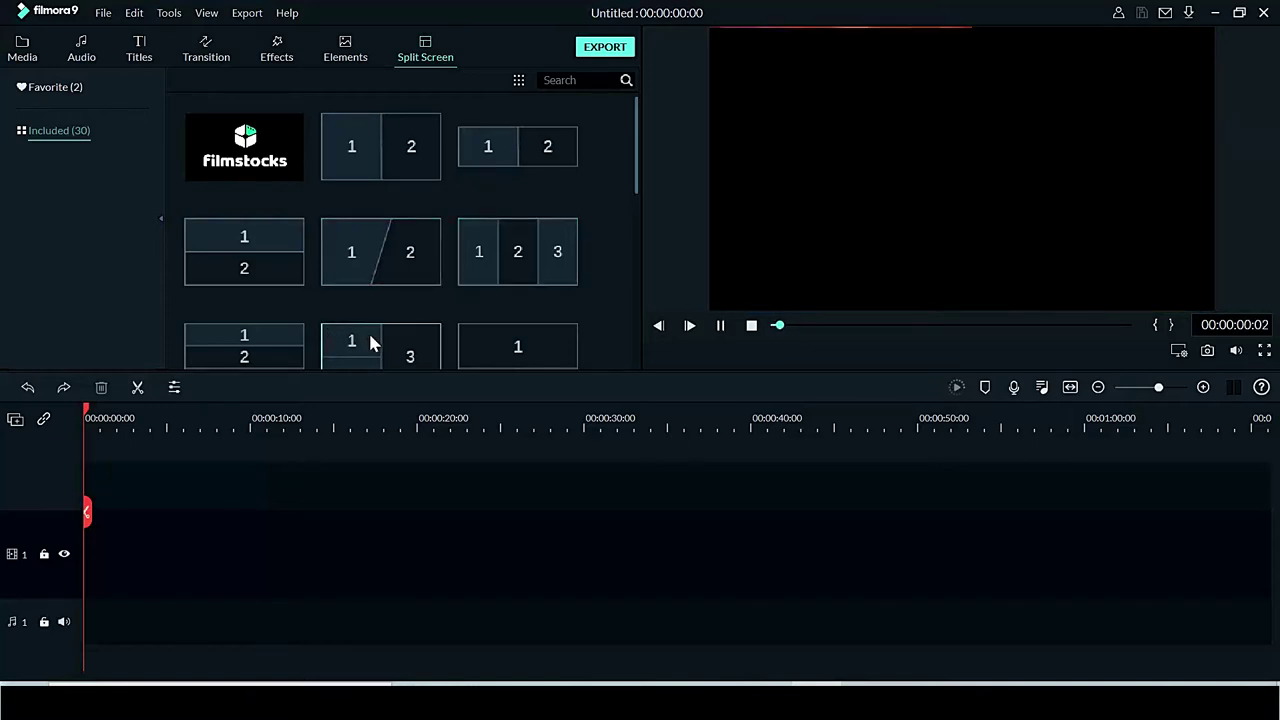
left_click(468, 280)
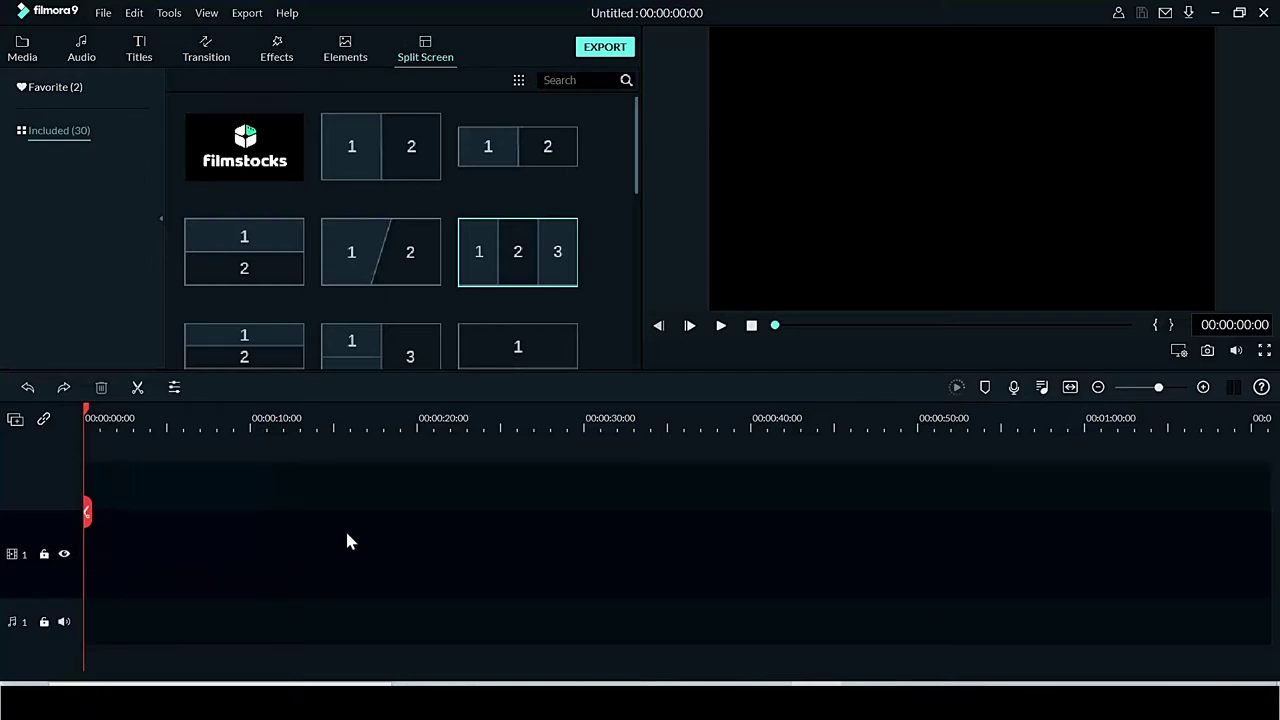
Lock and unlock video track 1 and audio track 1 in the timeline
left_click(45, 555)
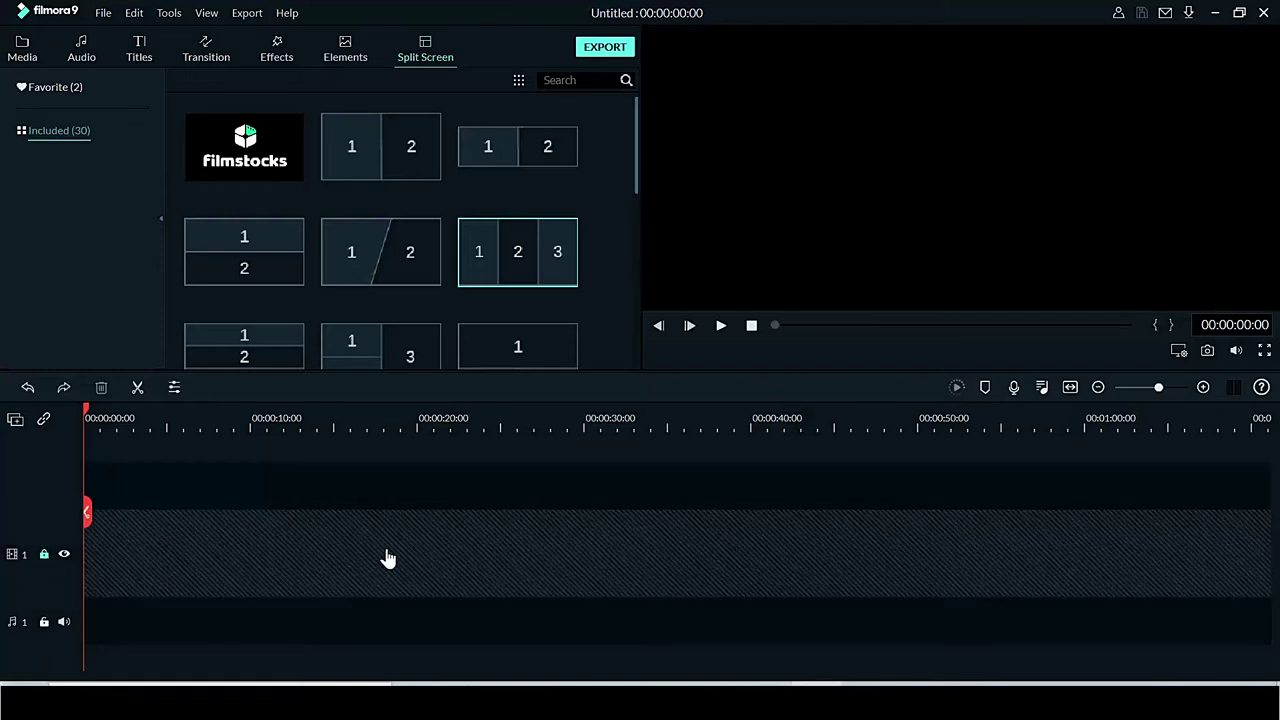
left_click(45, 555)
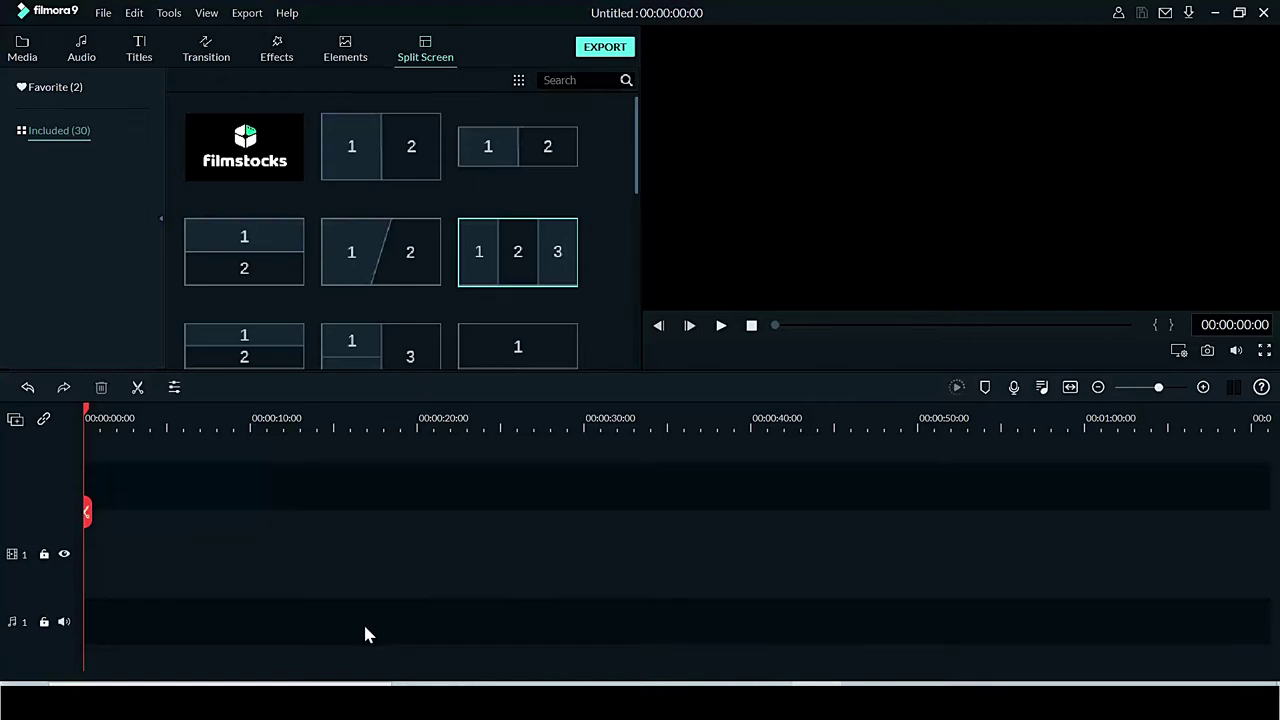
left_click(45, 623)
left_click(45, 623)
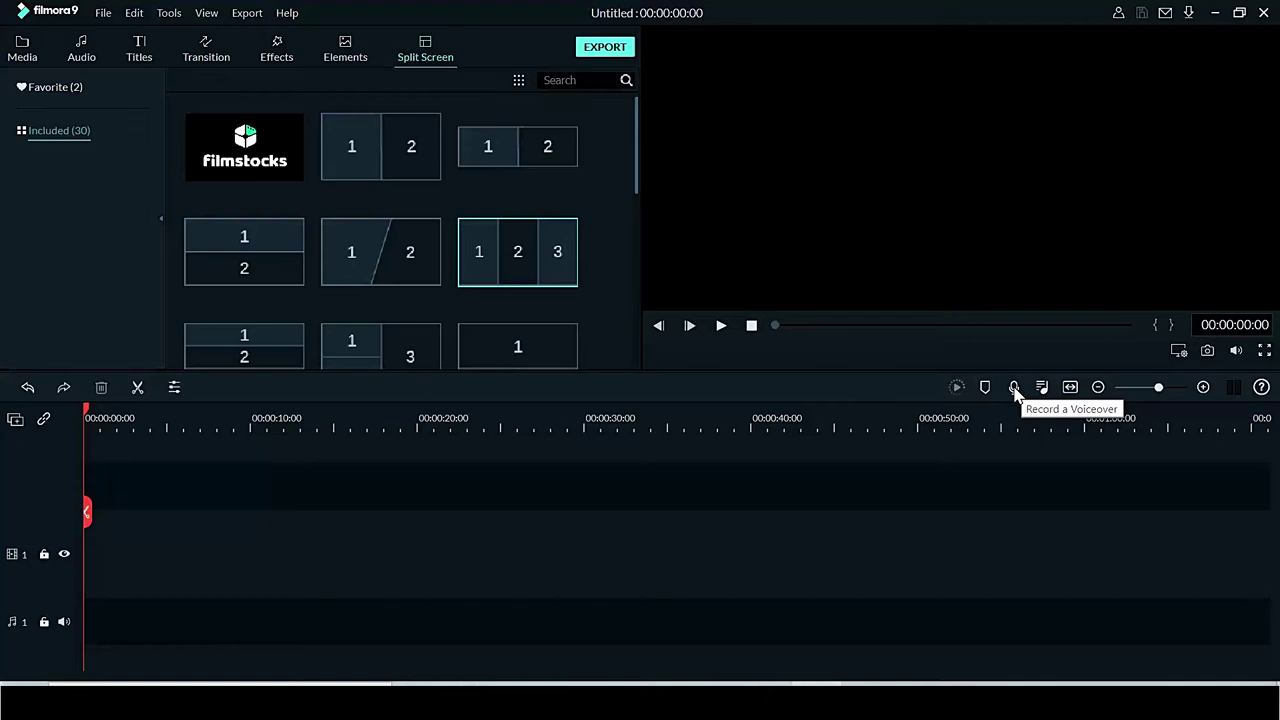
Open the media library and look at the available recording options for webcam, PC screen and voiceover
left_click(21, 59)
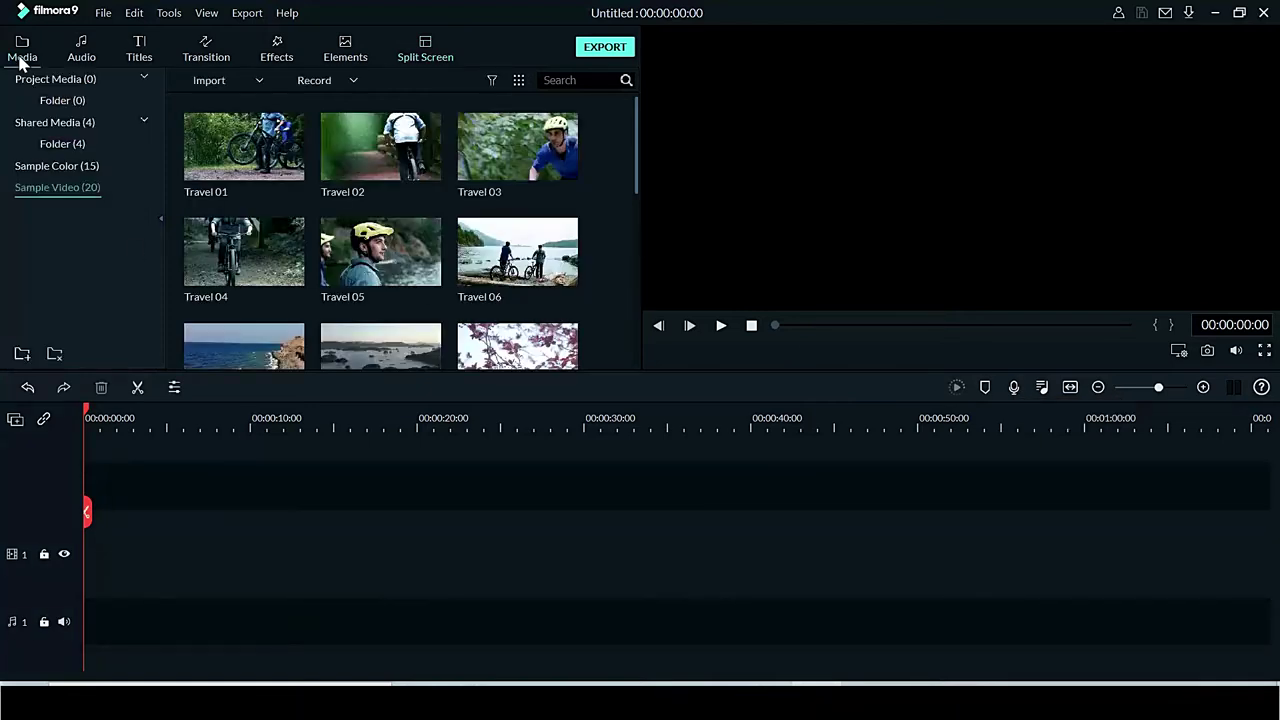
left_click(349, 83)
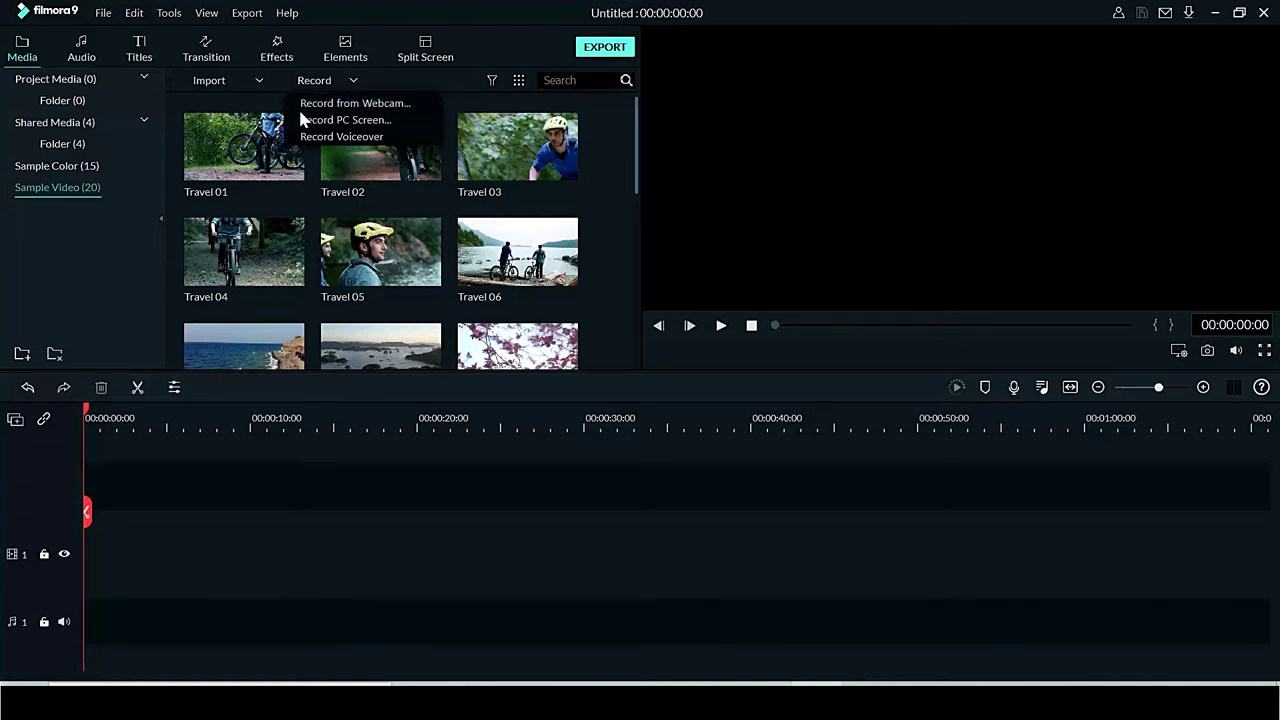
left_click(347, 80)
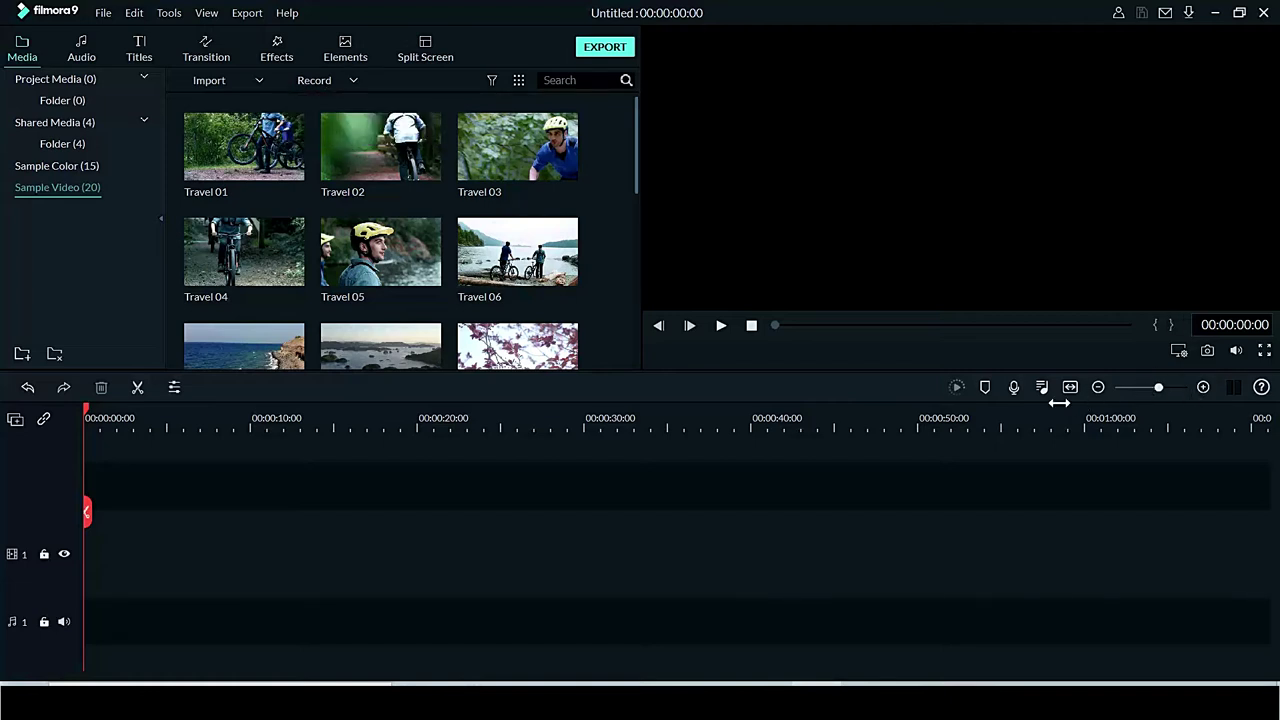
Try out the timeline zoom control on the empty timeline
left_click(1203, 388)
left_click_drag(1171, 388, 1161, 391)
left_click_drag(659, 414, 1233, 387)
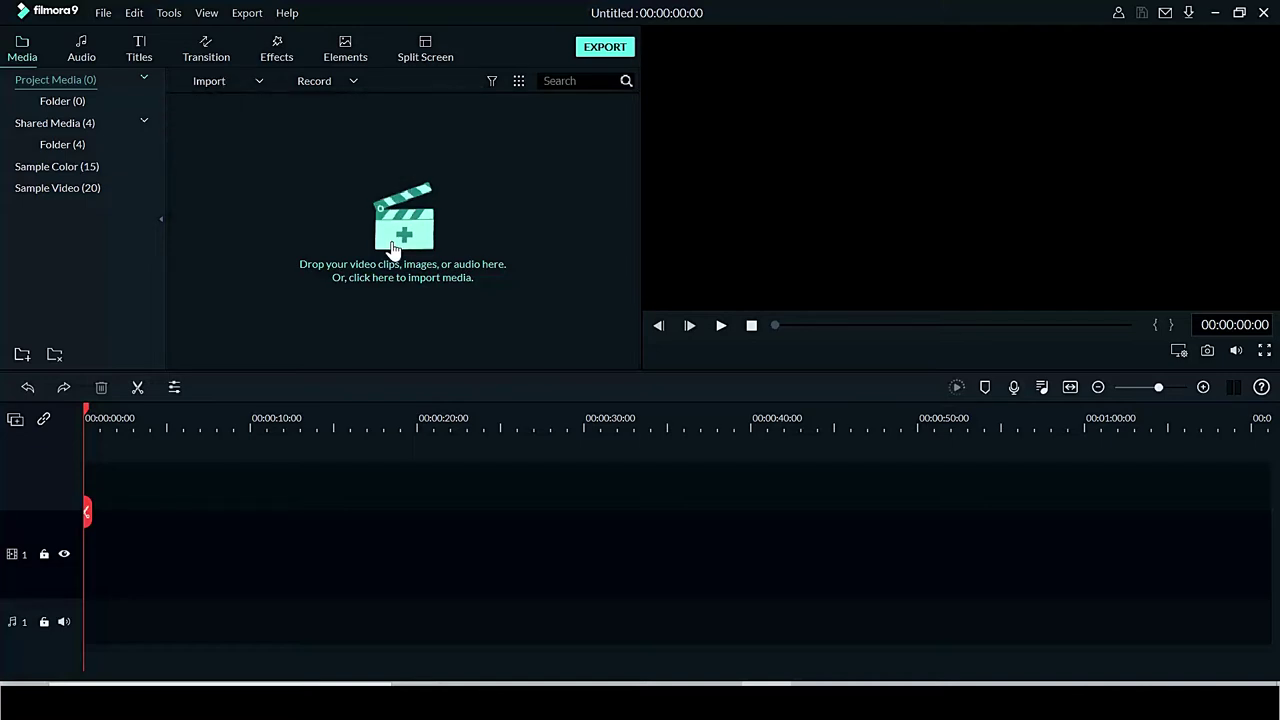
Import the five MP4 clips GH010072, GH010156, GH011000, GH011023 and GH011024 from the media file folder
left_click(102, 14)
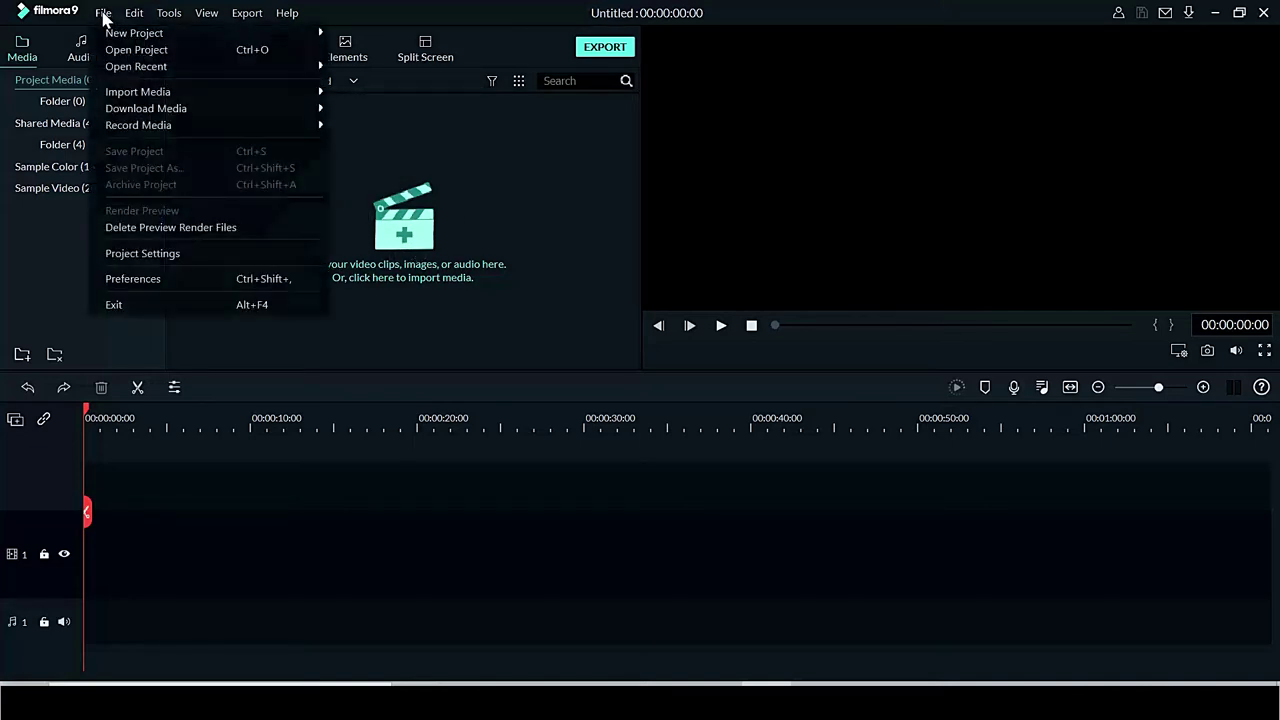
left_click(429, 133)
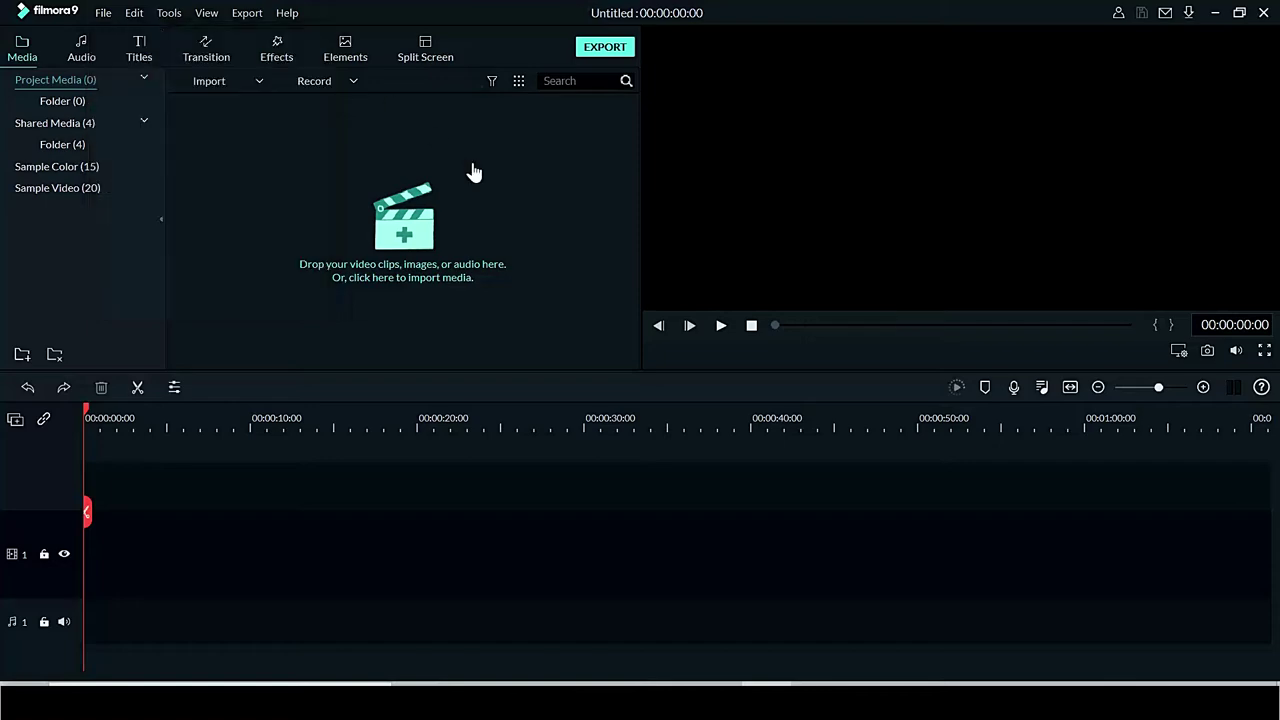
left_click(388, 256)
left_click_drag(1071, 177, 500, 290)
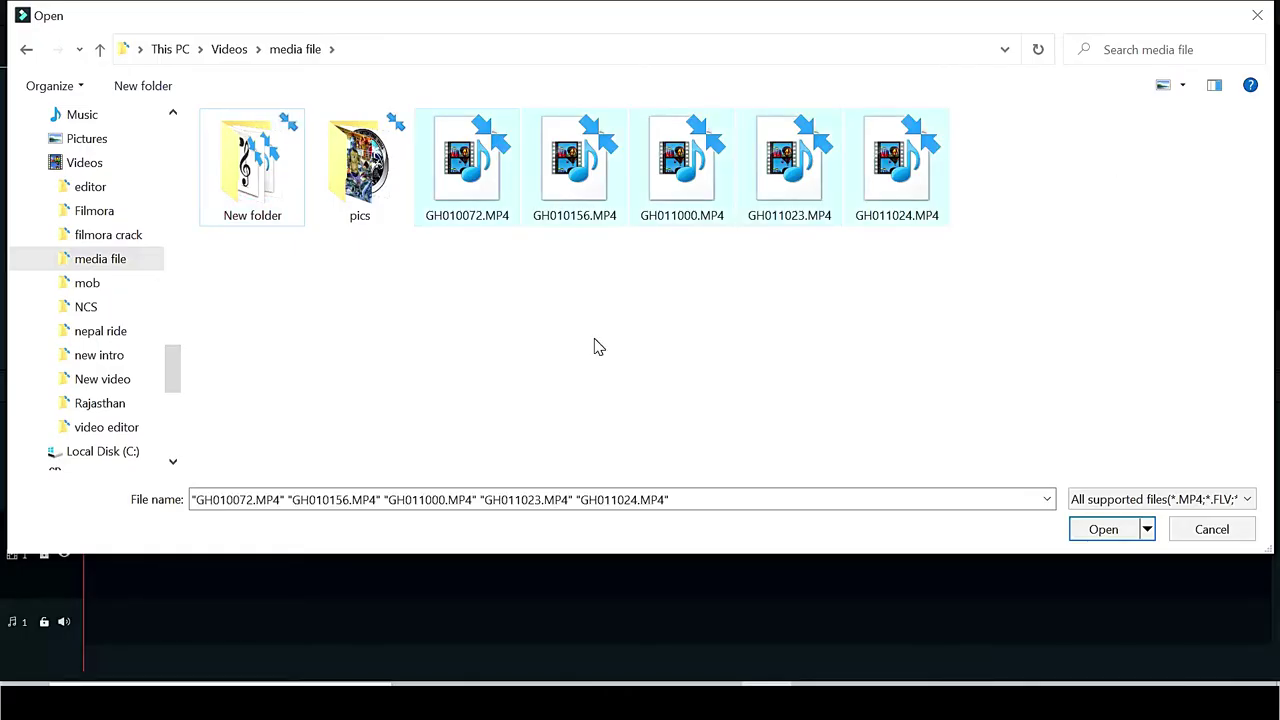
left_click(1102, 529)
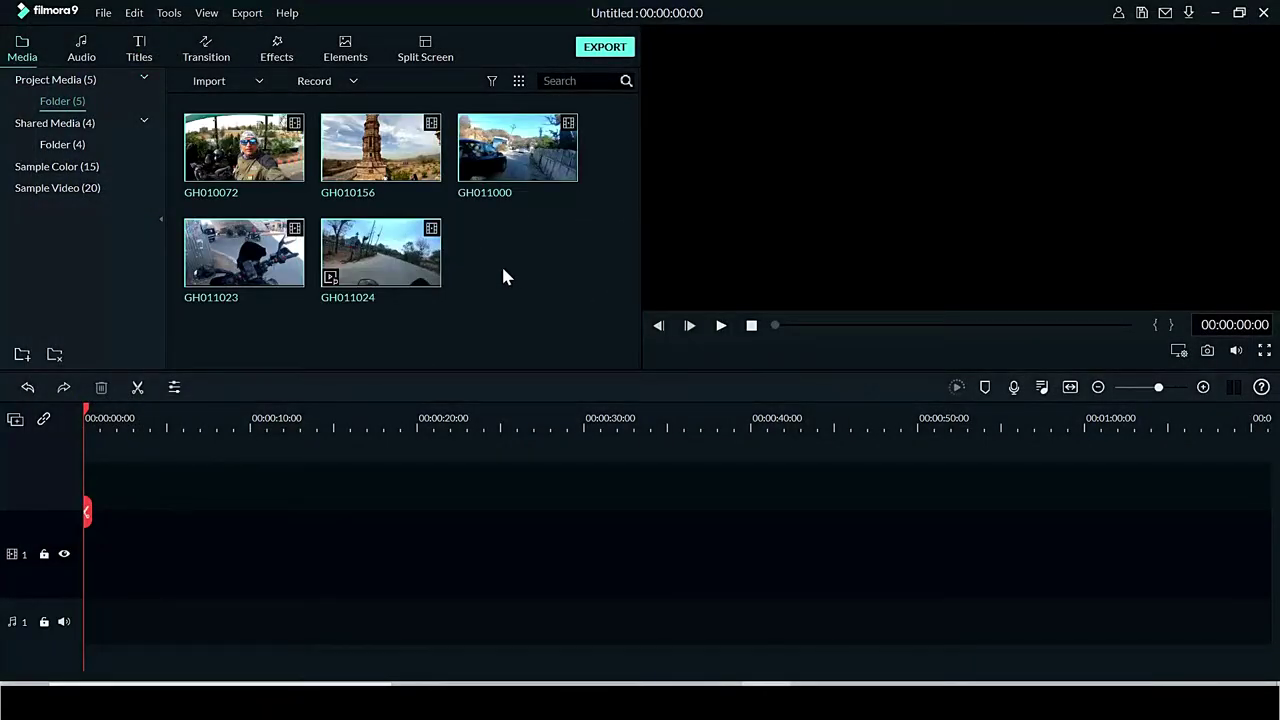
Import all five images from the pics subfolder of the media file folder into the project media
left_click(207, 84)
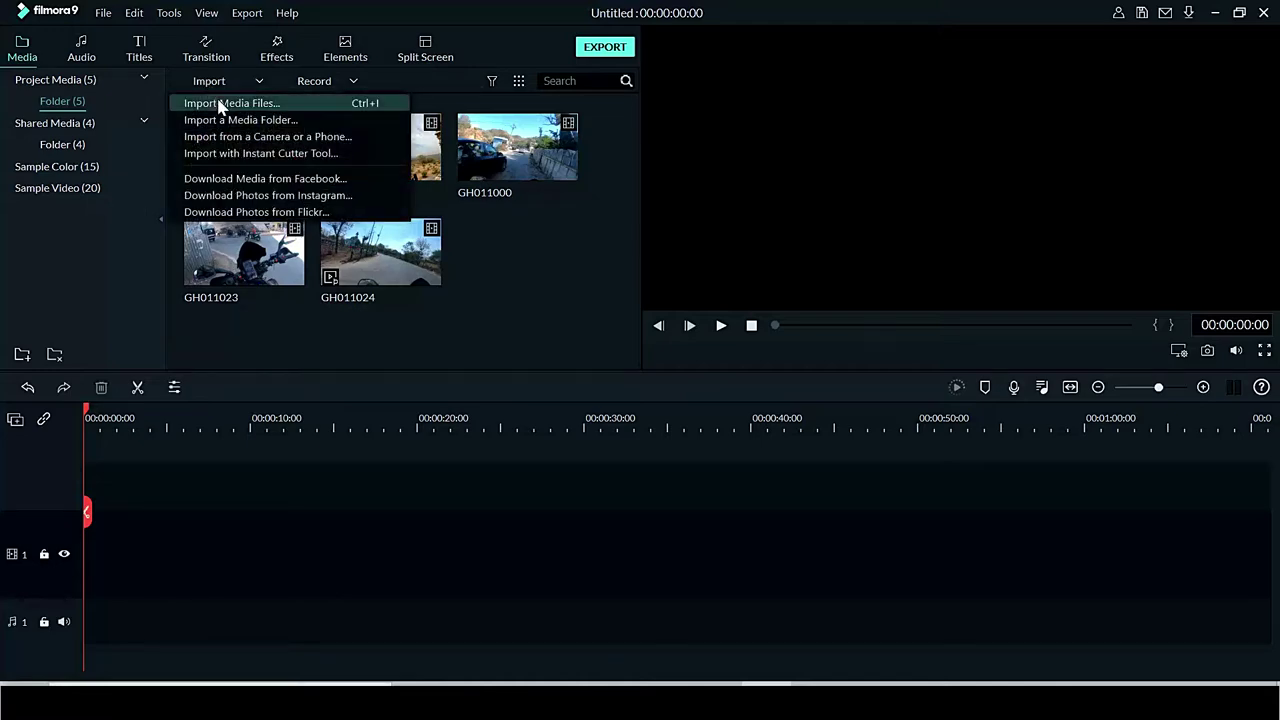
left_click(266, 108)
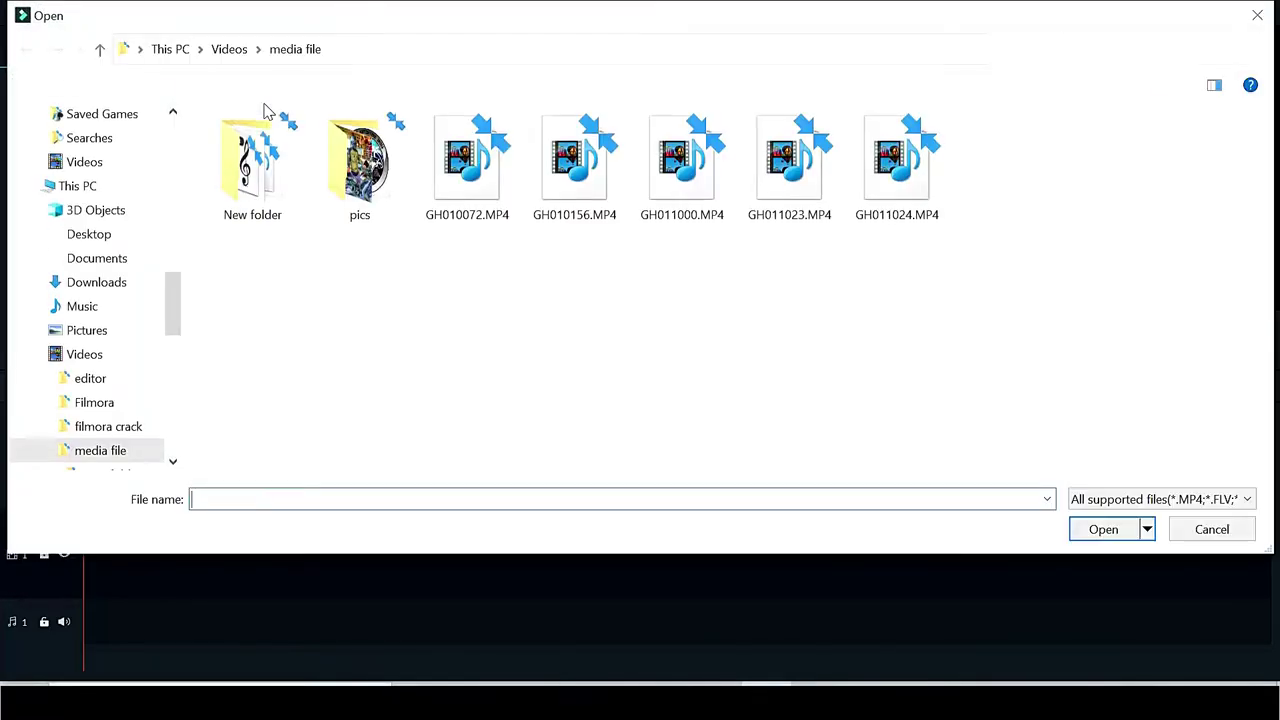
double_click(363, 199)
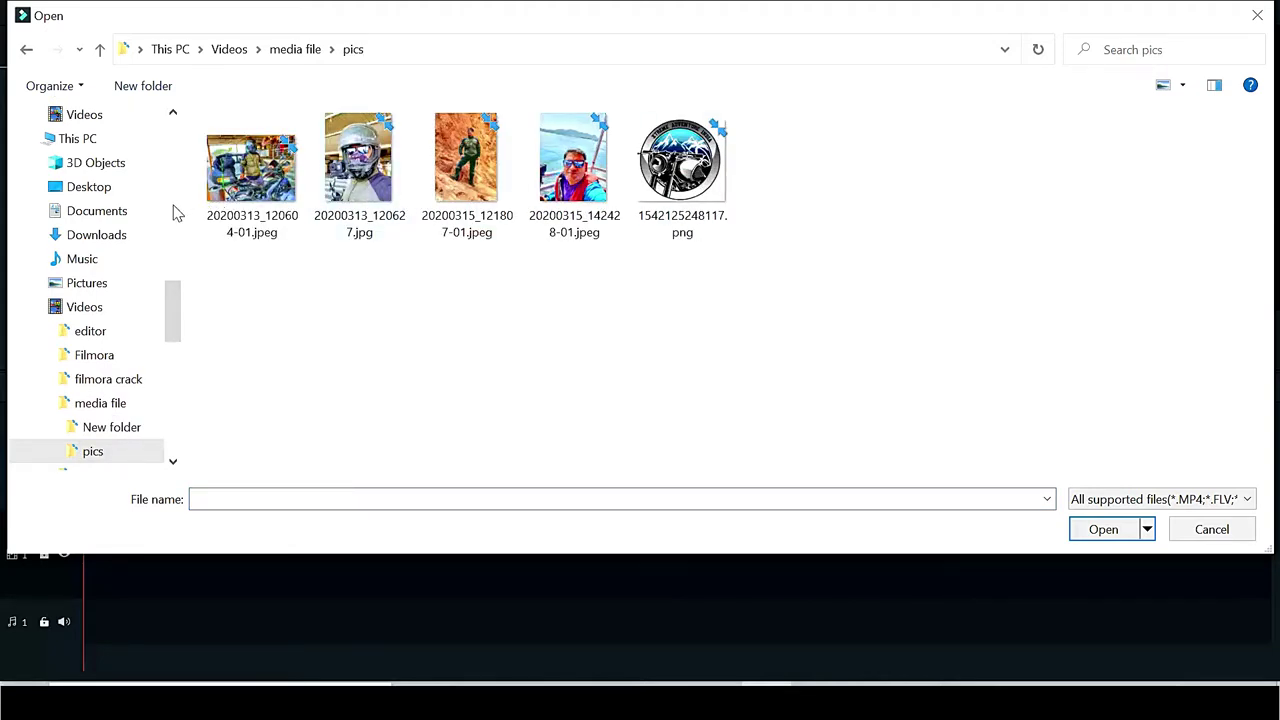
left_click_drag(852, 165, 207, 172)
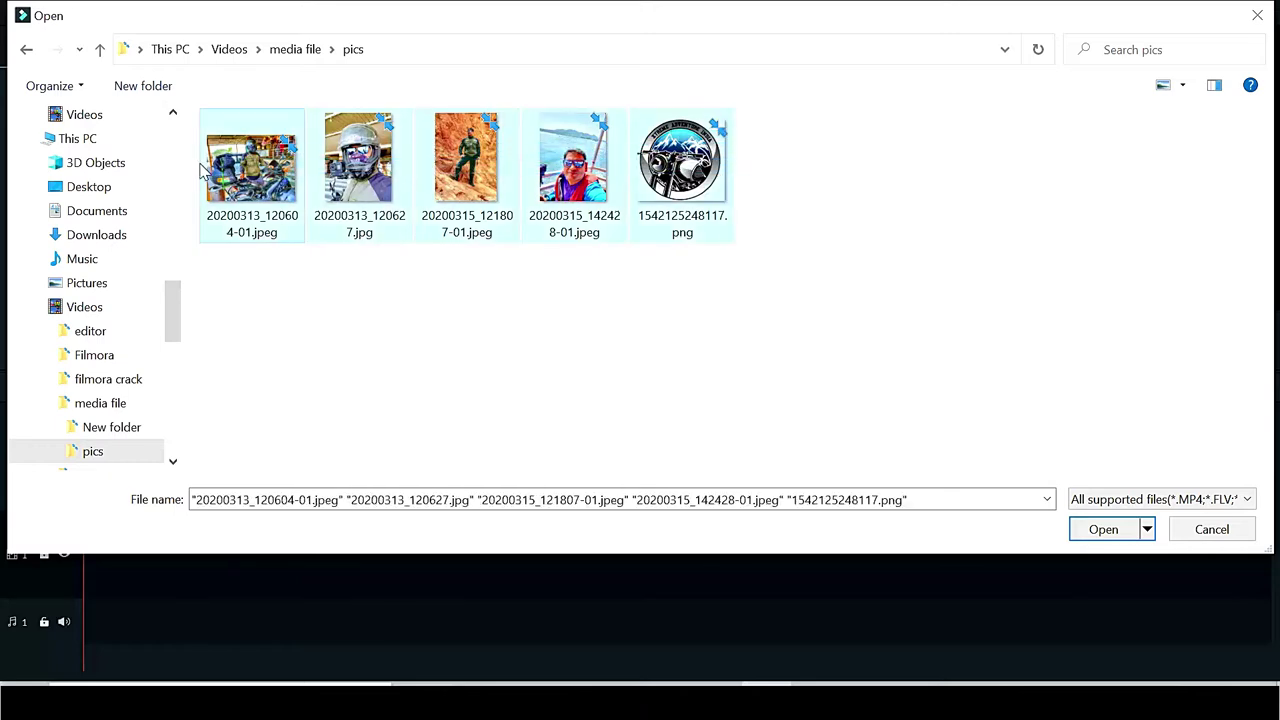
left_click(1093, 535)
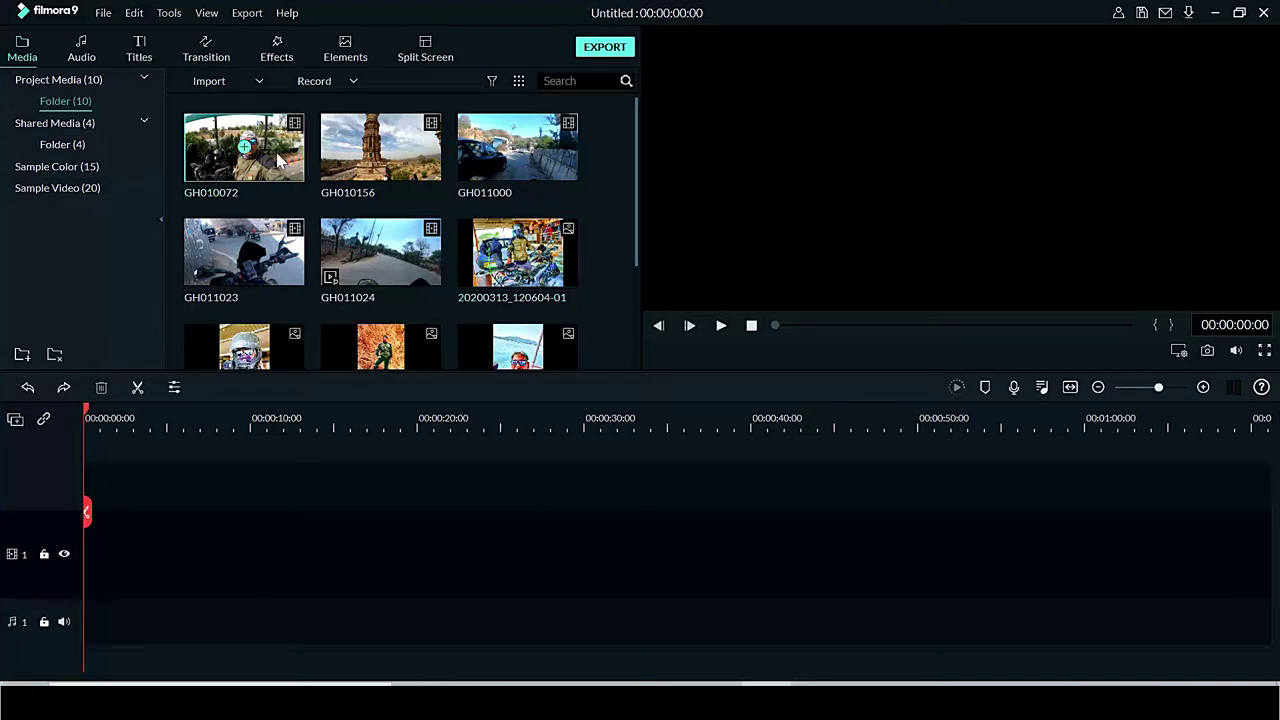
Place GH010072 and GH011024 end to end on video track 1, matching the project settings to the media at 1920 x 1080 30fps
left_click_drag(278, 160, 97, 529)
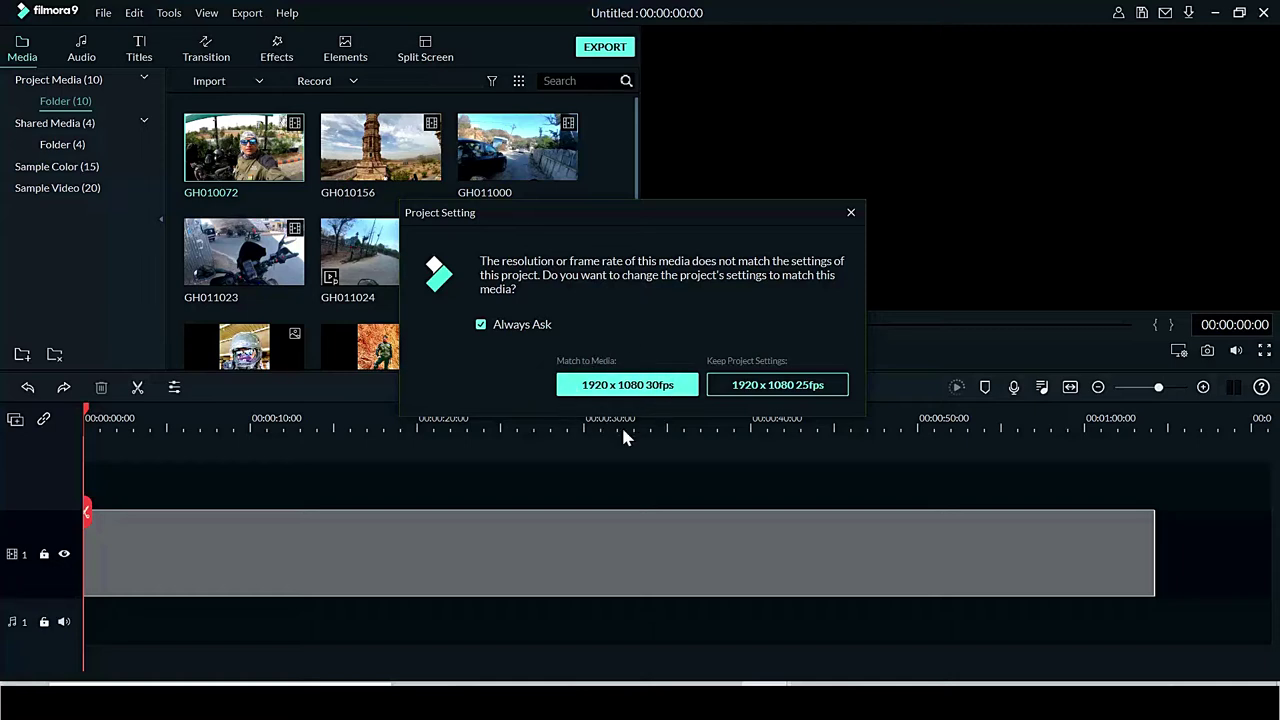
left_click(651, 386)
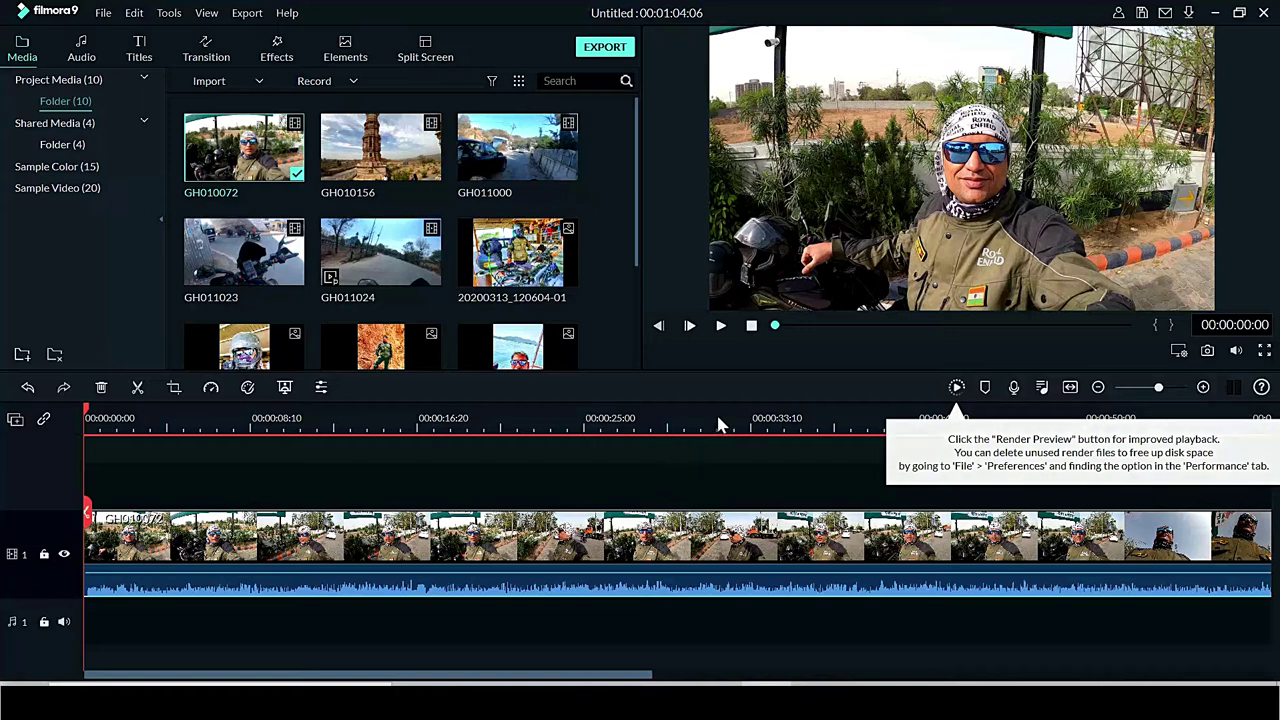
left_click(1098, 387)
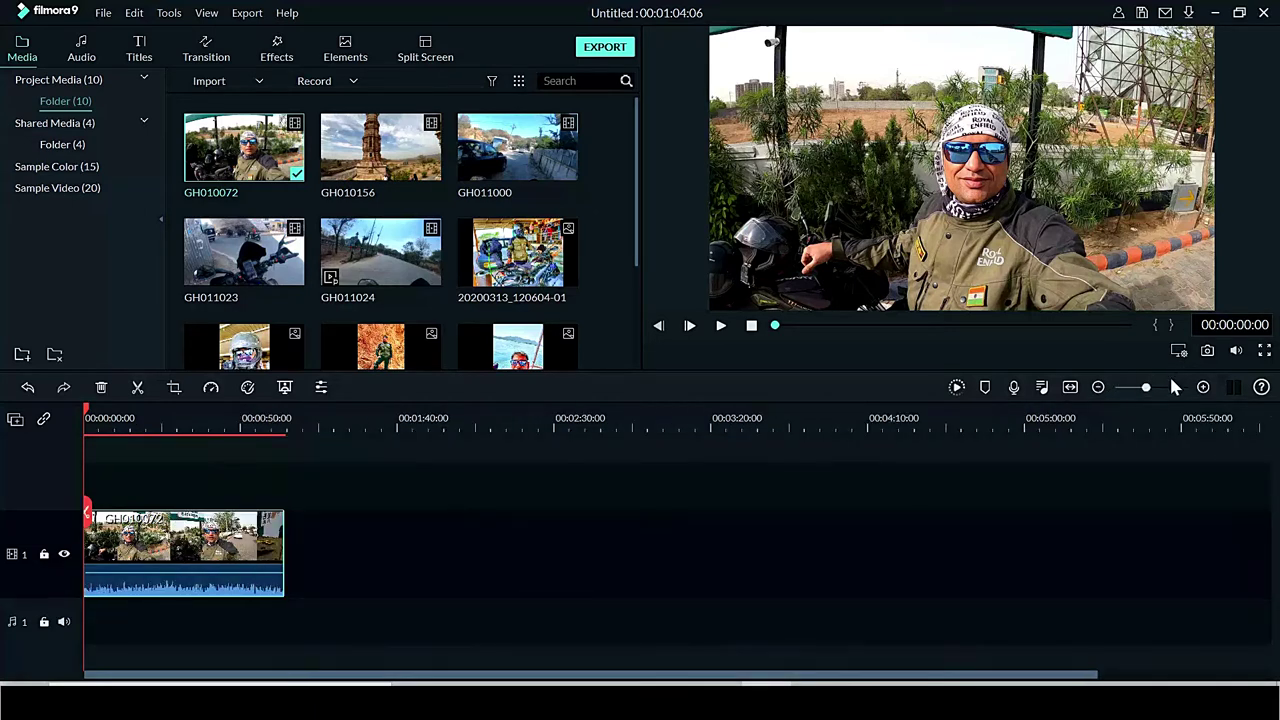
left_click(1157, 388)
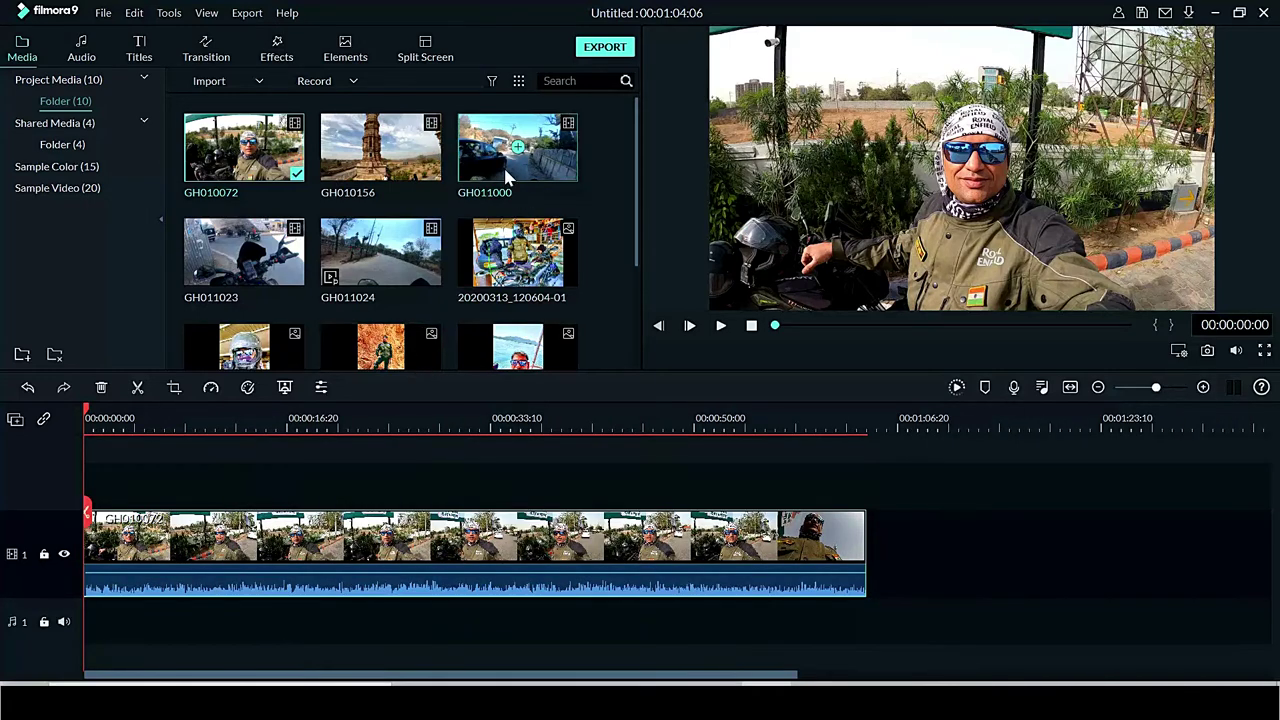
left_click_drag(405, 262, 876, 522)
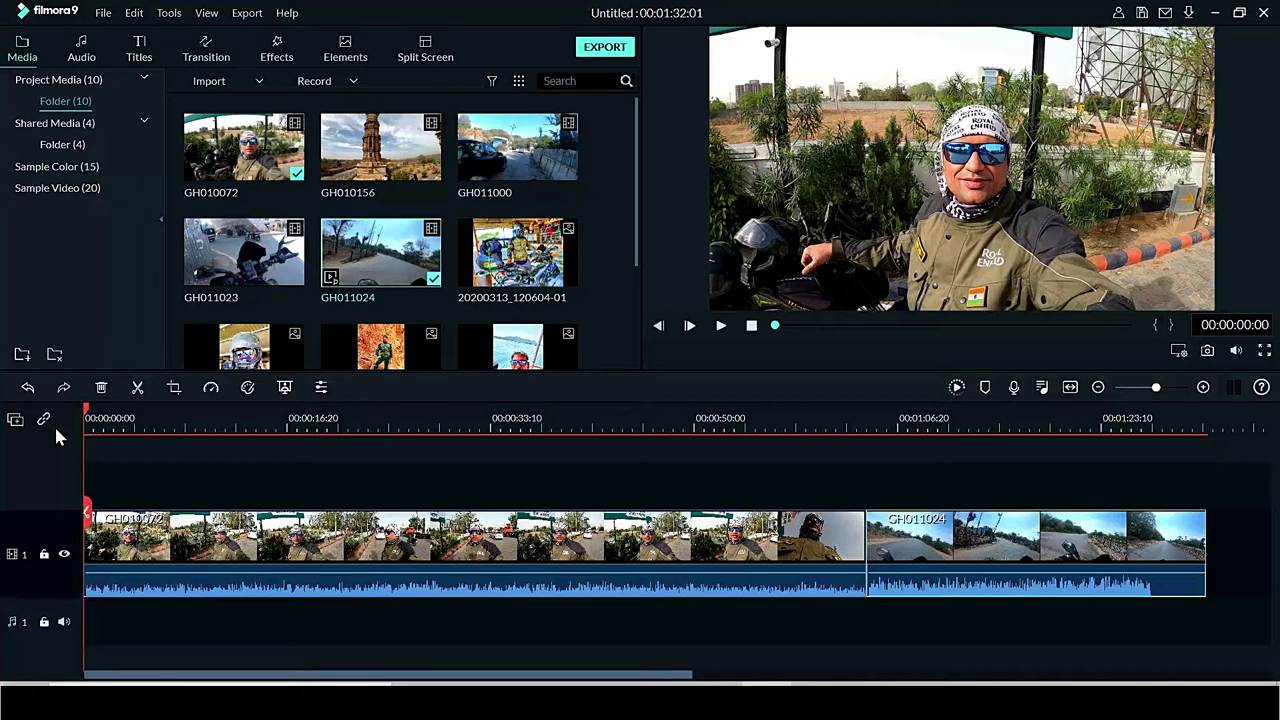
Split GH010072 at 00:00:06:04 and delete the opening part before the cut
key("space")
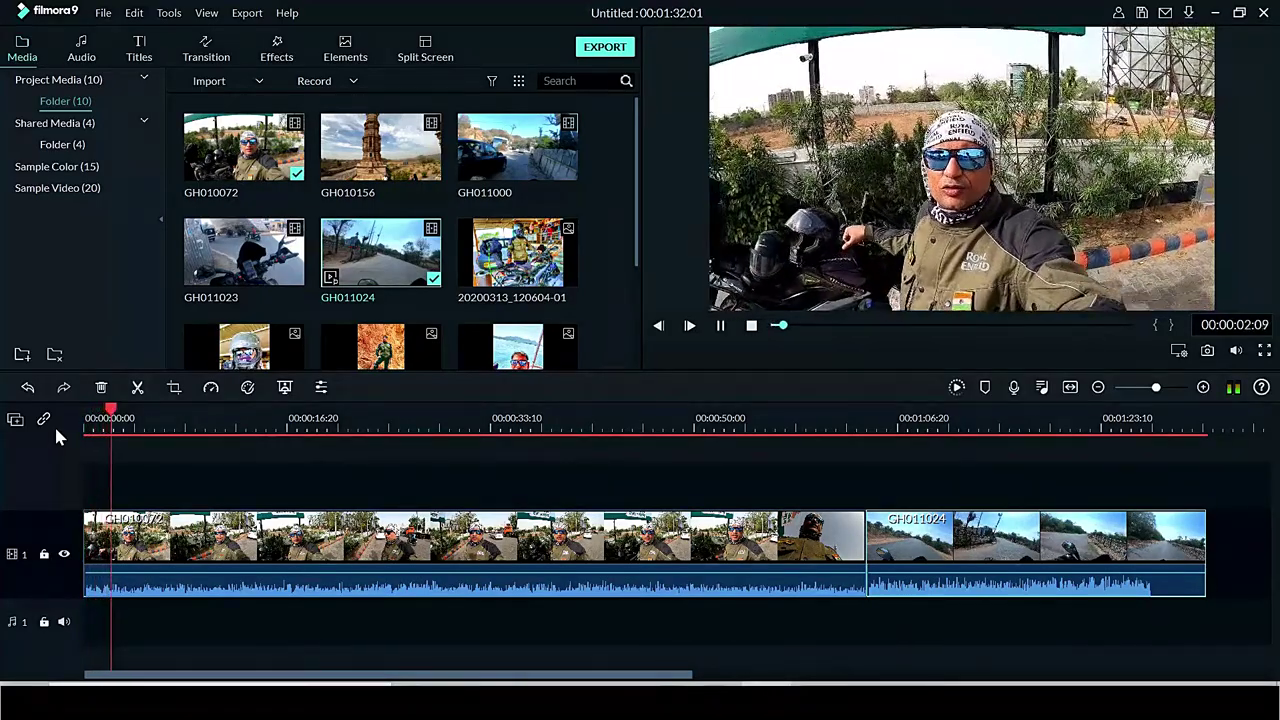
key("space")
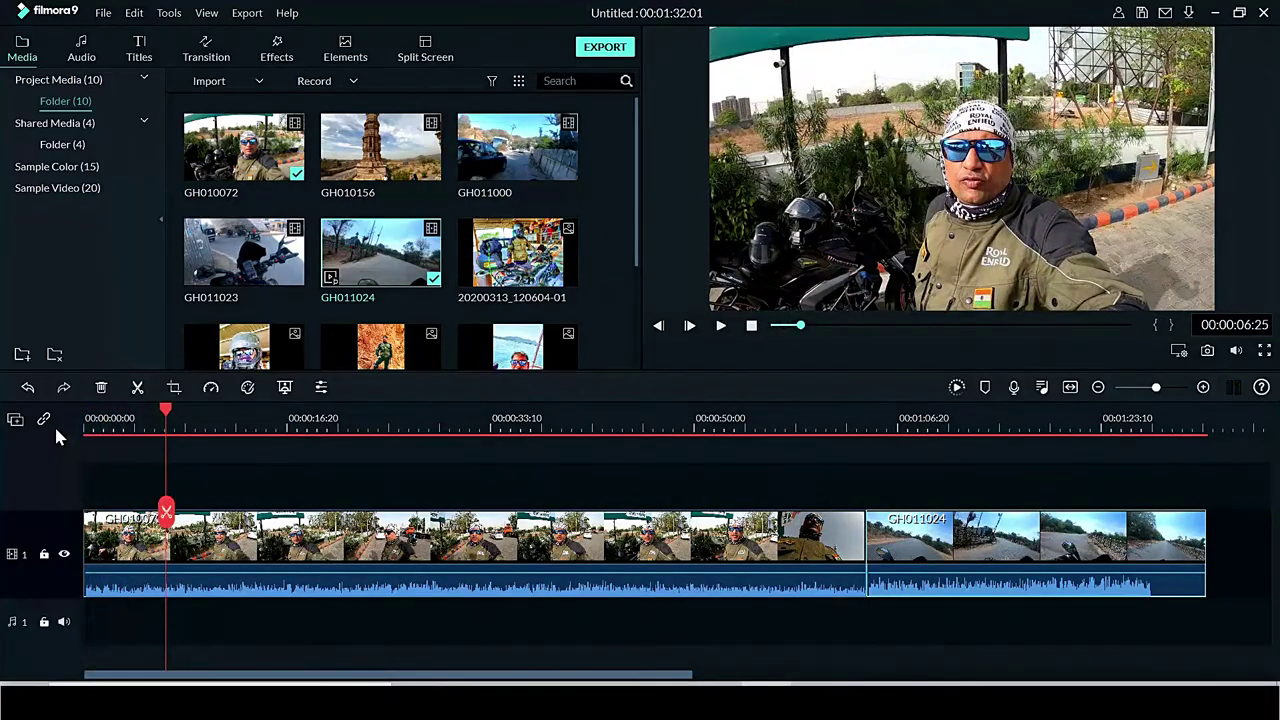
left_click(158, 416)
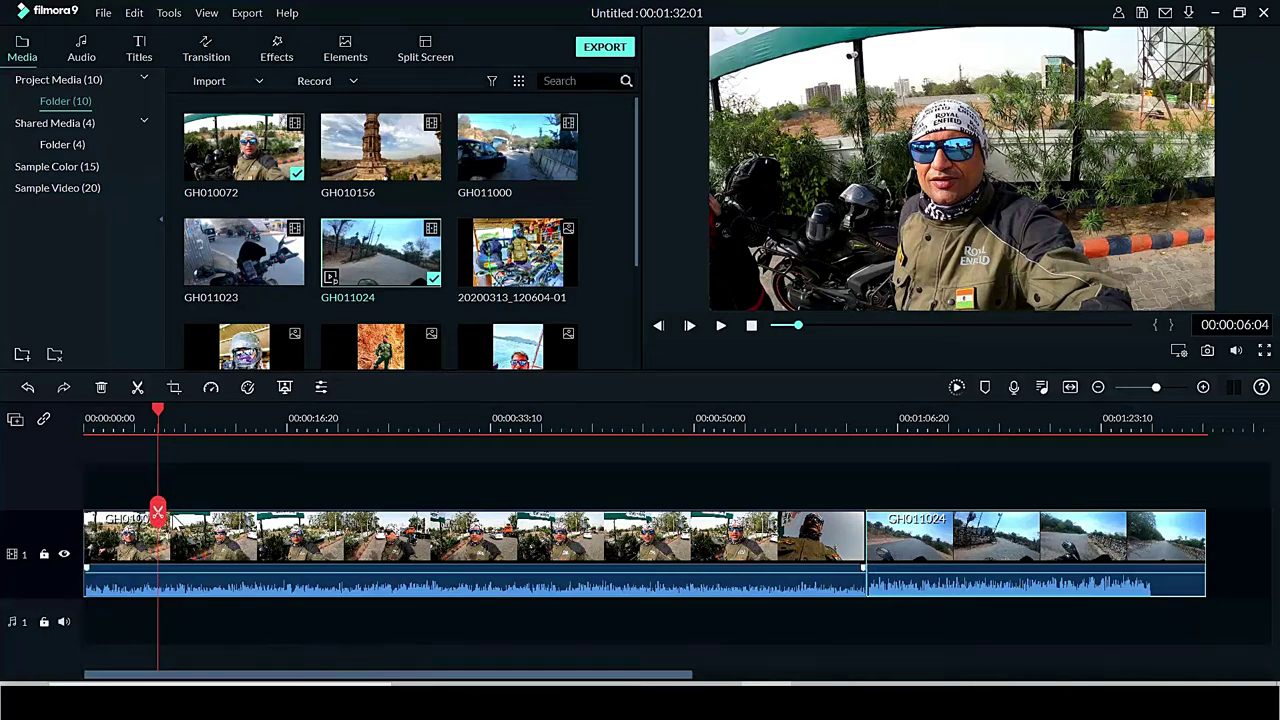
left_click(110, 540)
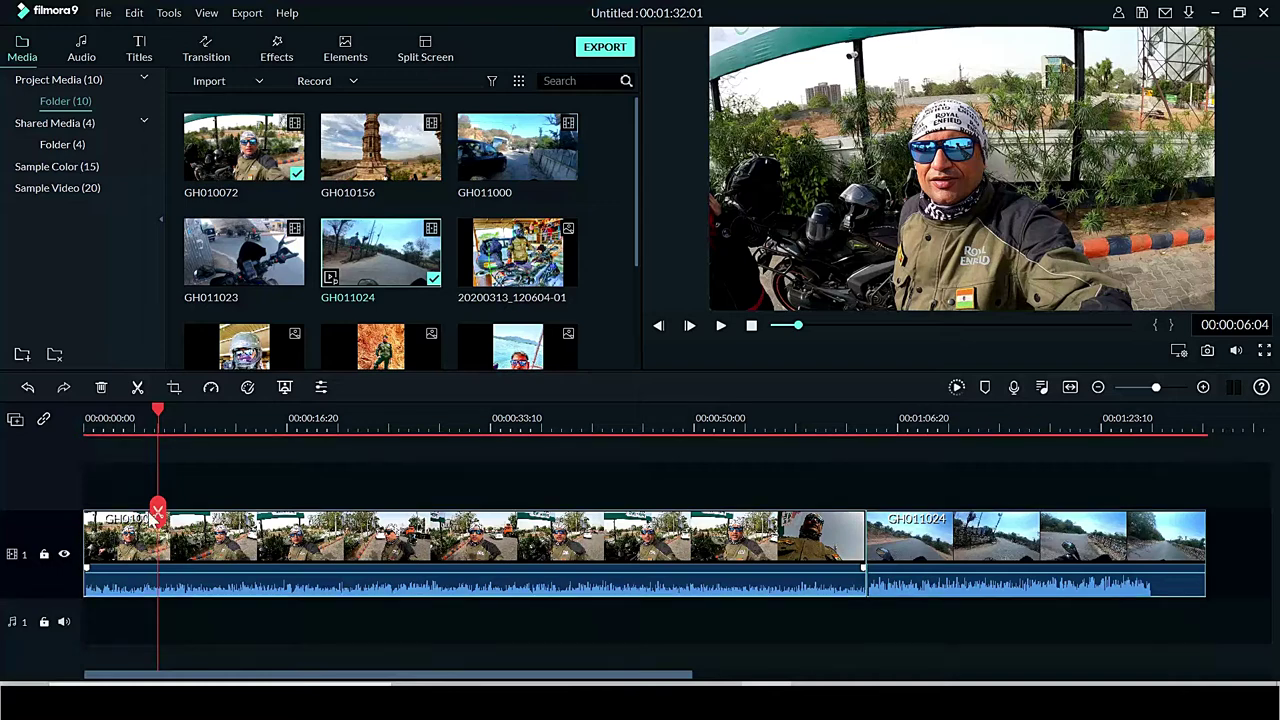
left_click(158, 513)
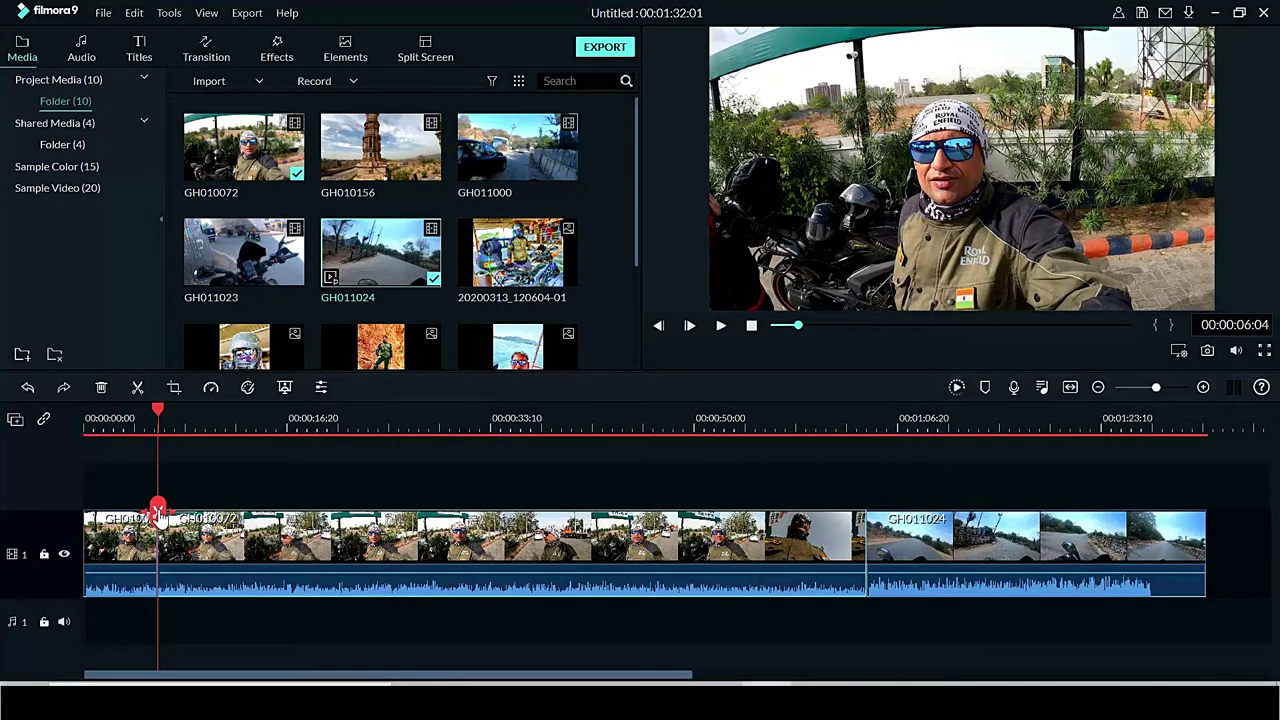
left_click(117, 567)
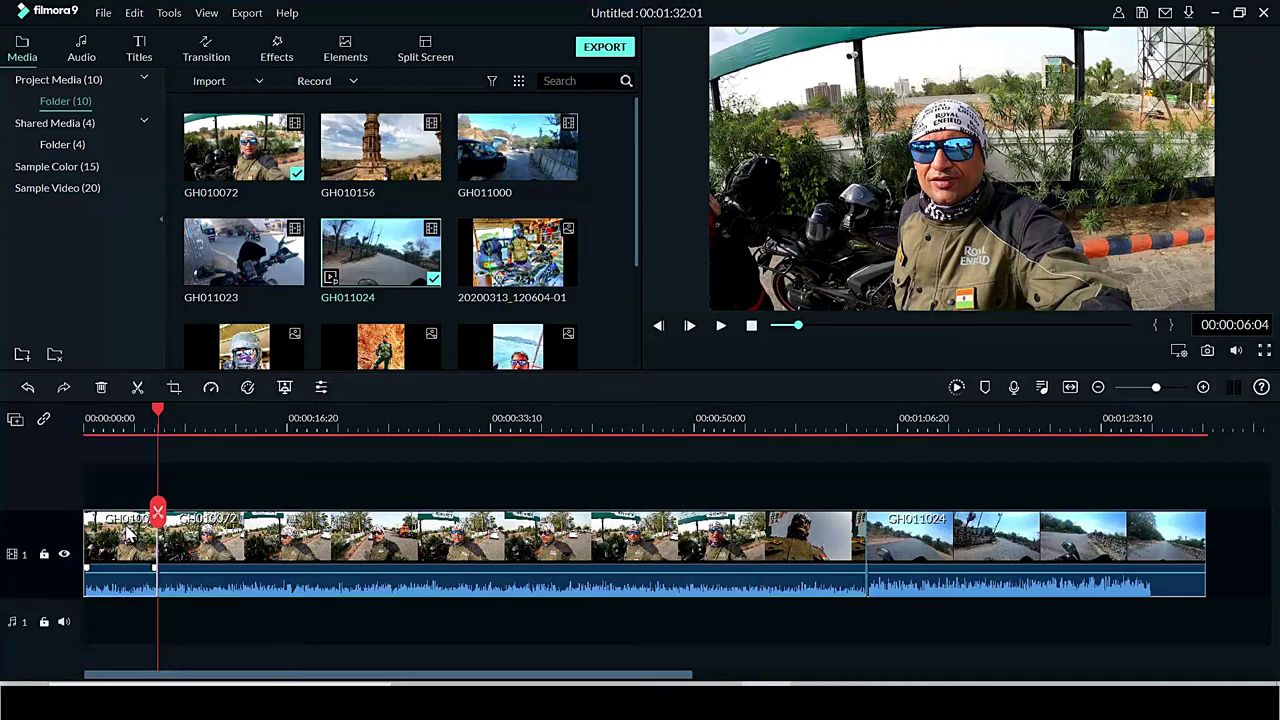
left_click(101, 388)
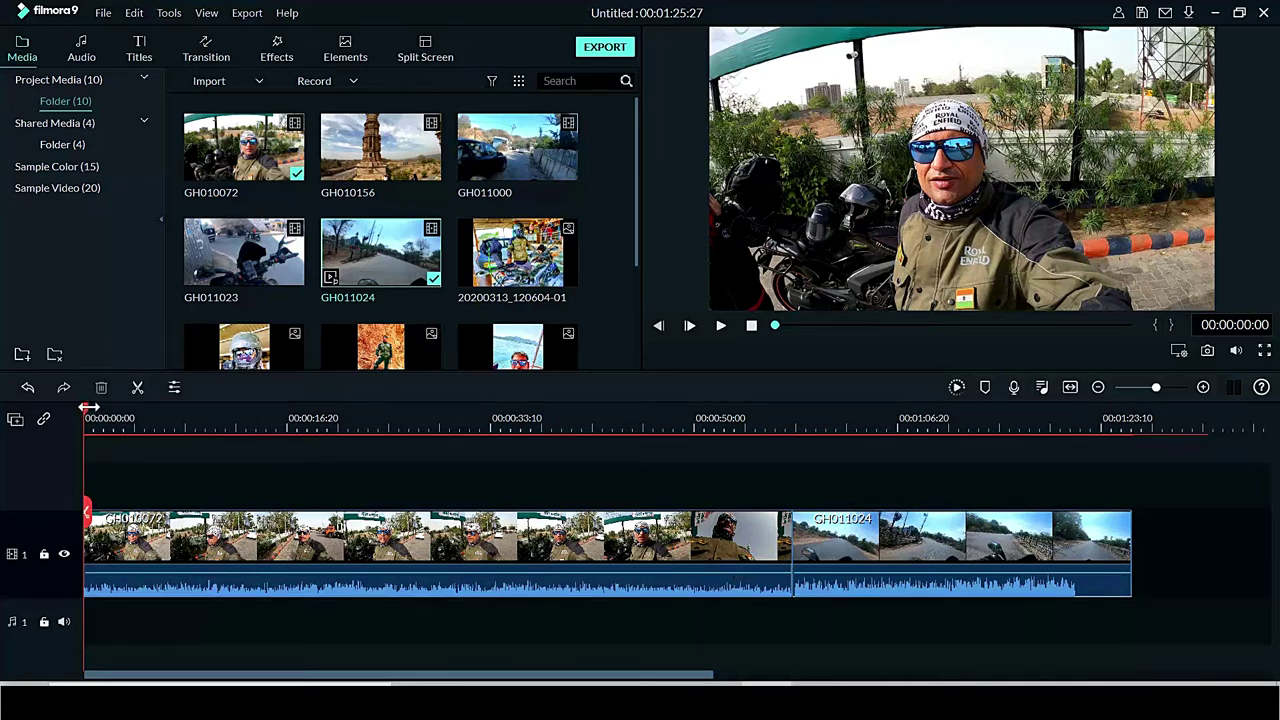
Try to cut out the section of GH010072 between 00:00:16:24 and 00:00:22:12 by splitting the clip at both points
left_click_drag(88, 412, 357, 449)
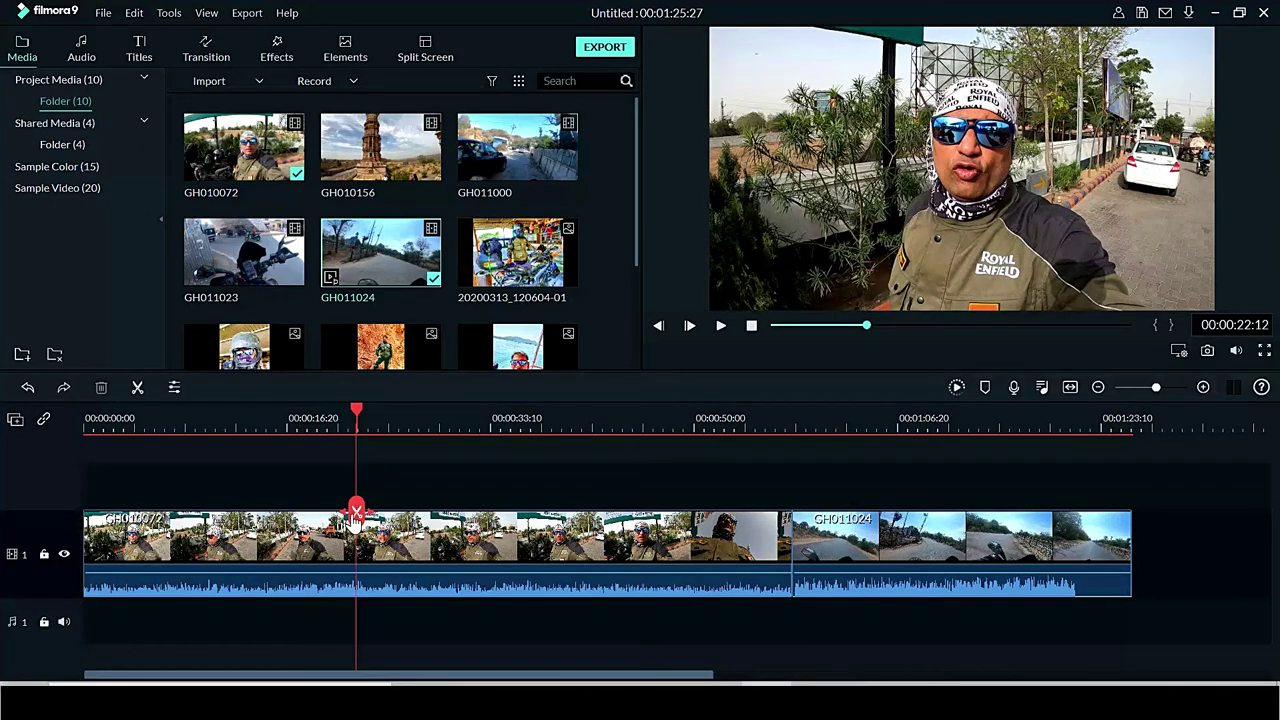
left_click(356, 514)
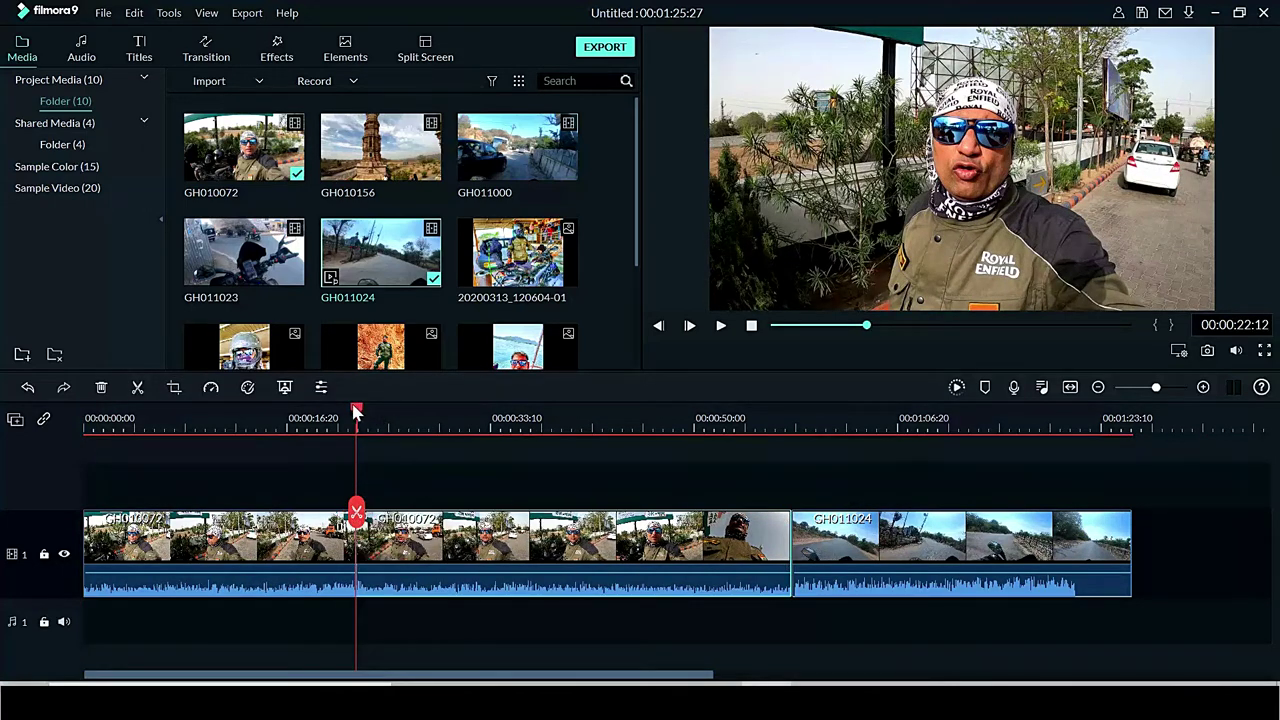
left_click_drag(357, 412, 288, 414)
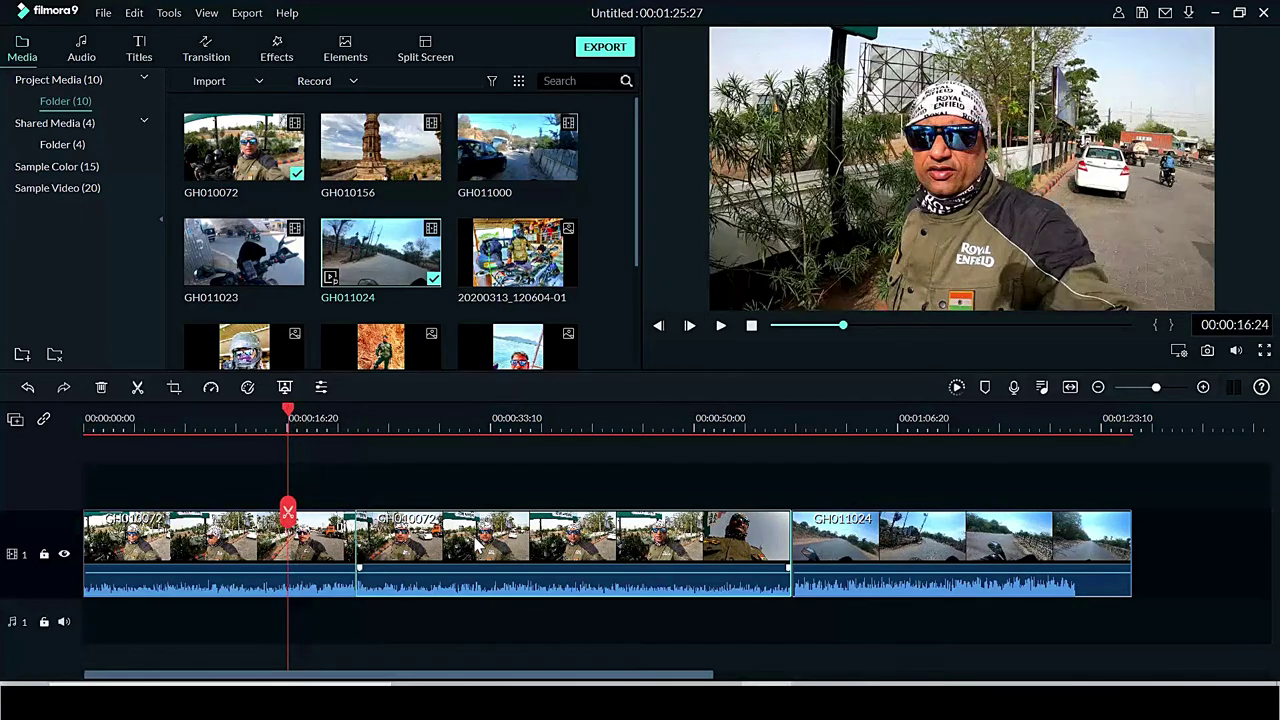
left_click(289, 518)
left_click(313, 565)
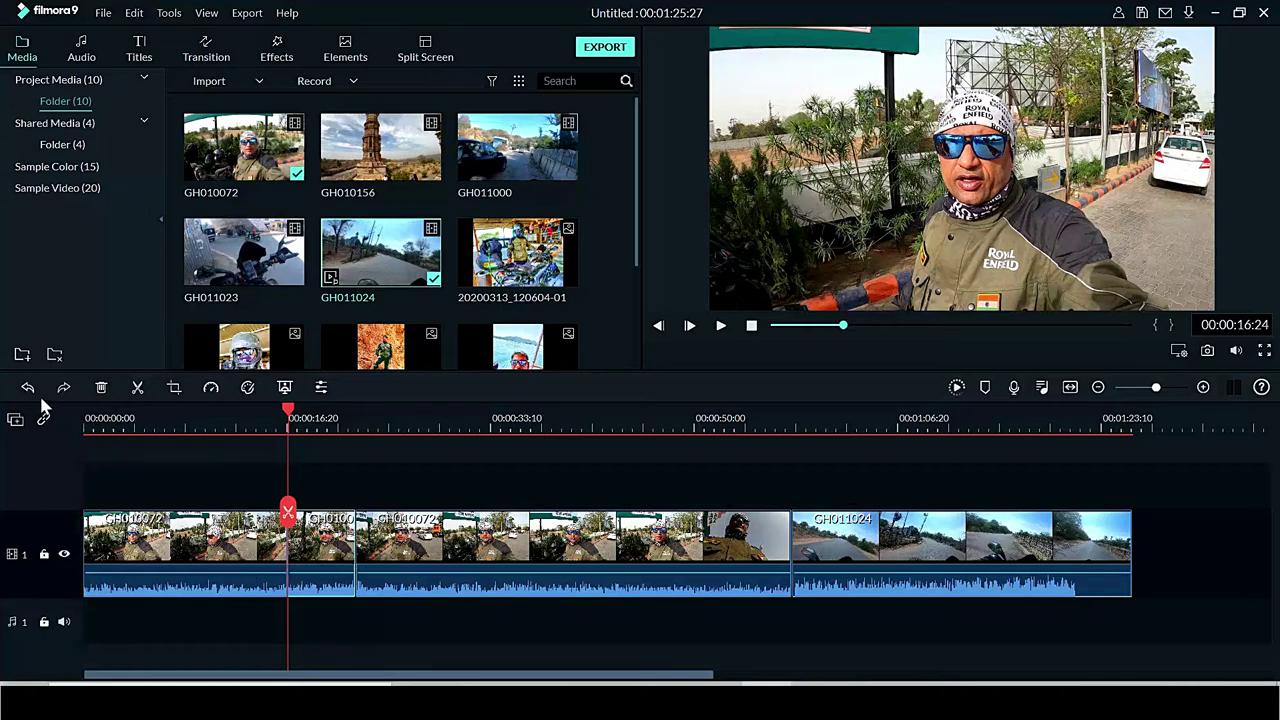
key("Delete")
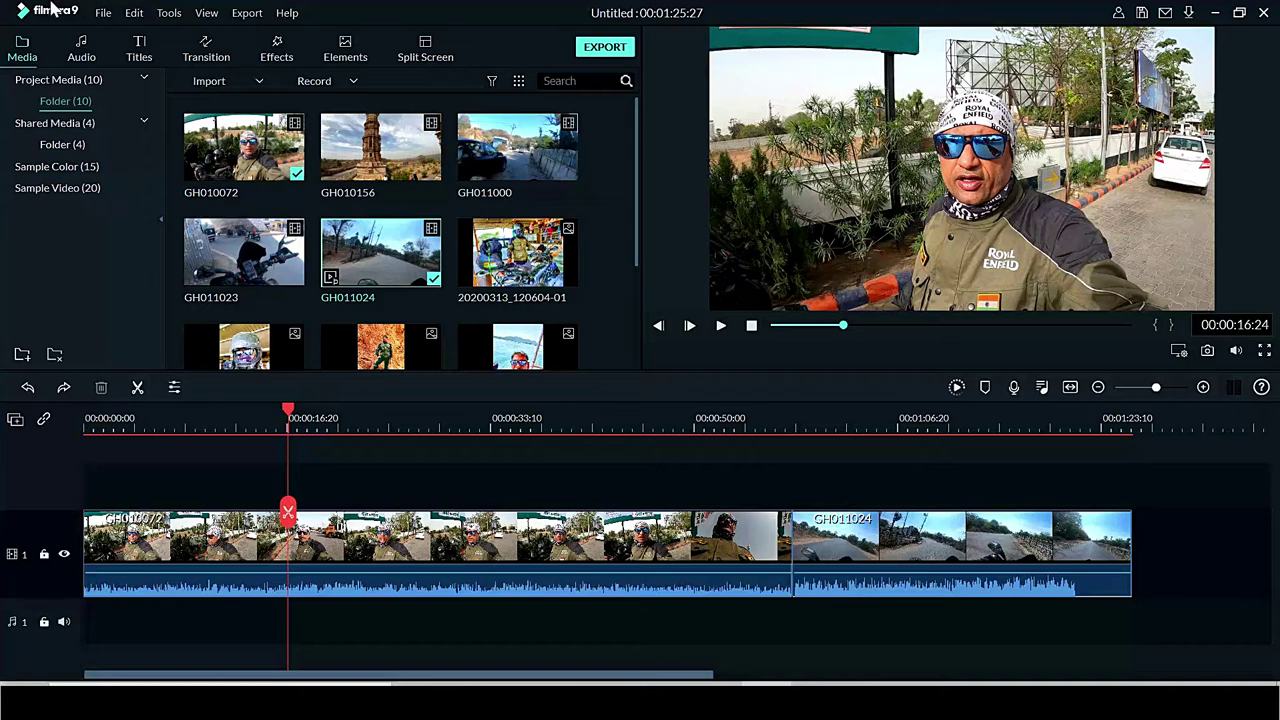
Add the favorite song Living Pulse - Midnight Train to the start of audio track 1
left_click(82, 50)
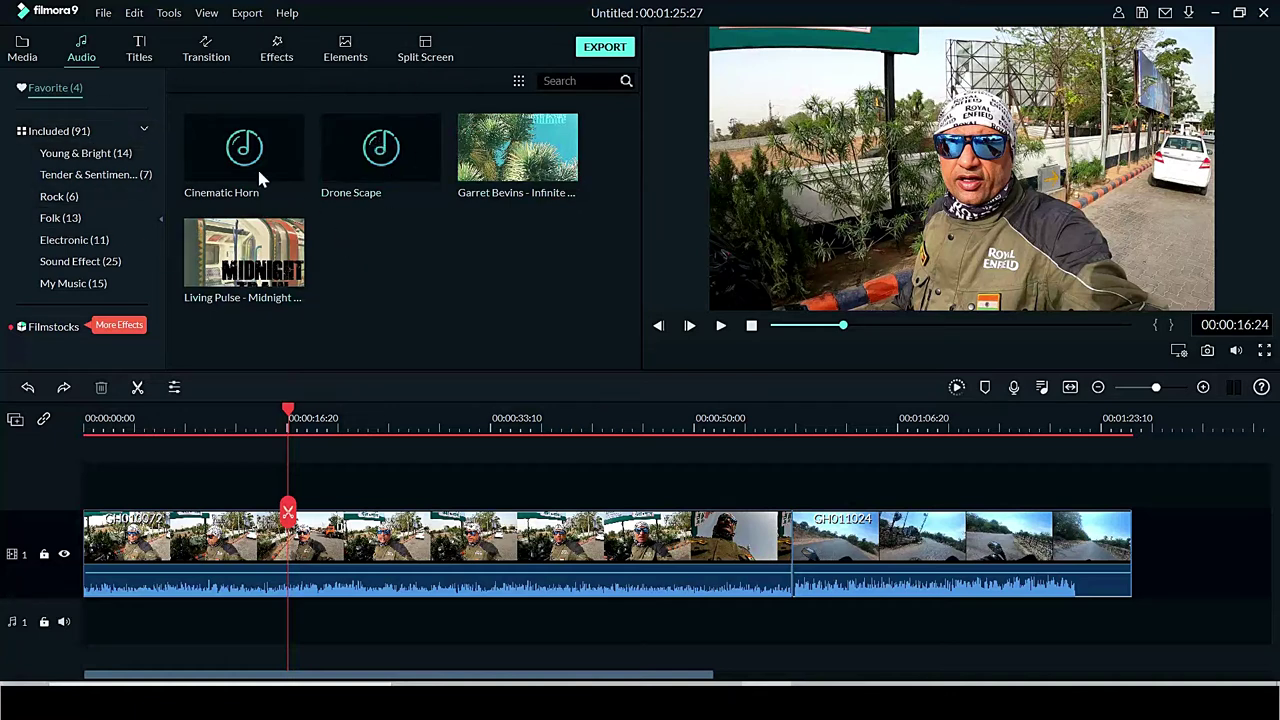
mouse_move(303, 258)
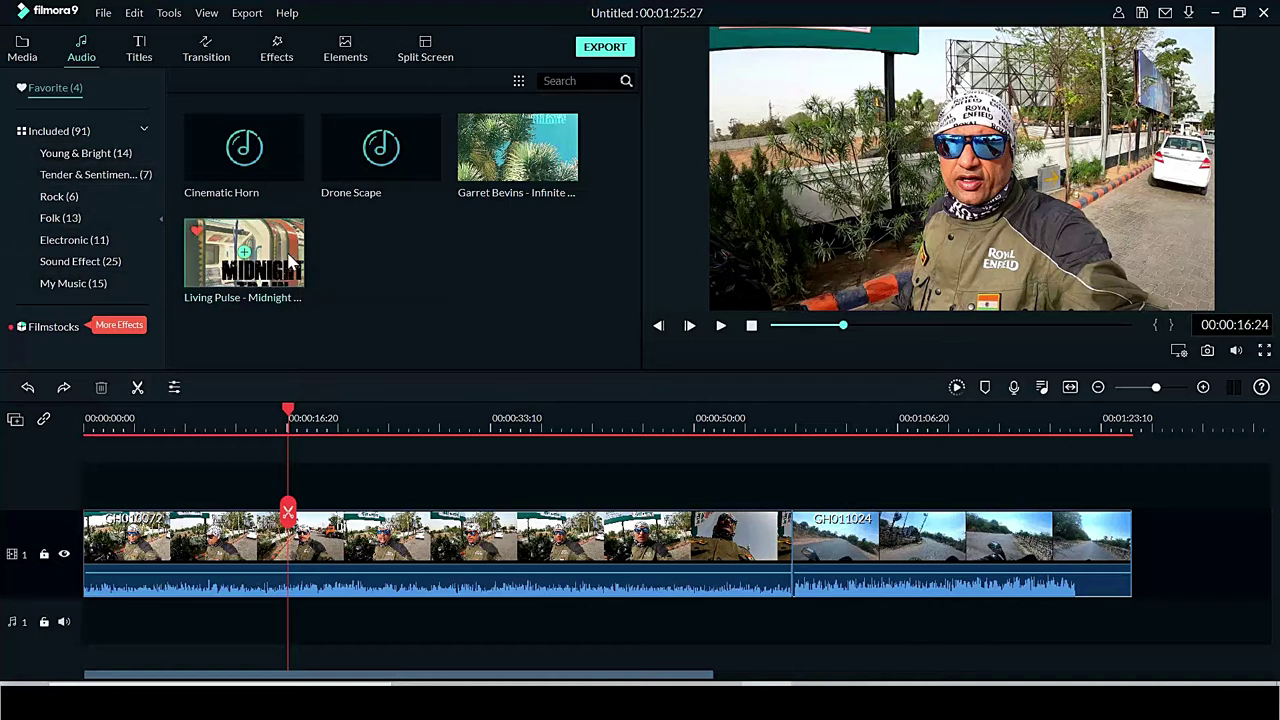
left_click_drag(292, 262, 84, 552)
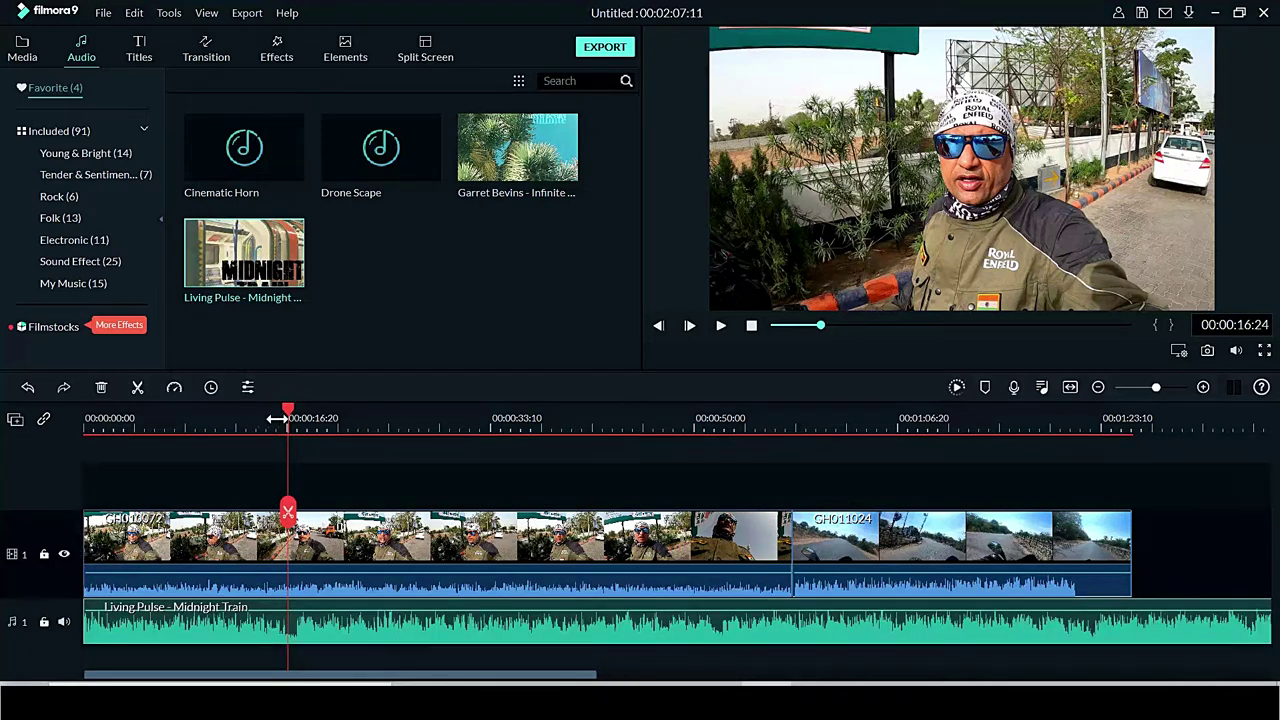
Split the Midnight Train music at 00:01:25:27, where the video ends, and delete the leftover part after the cut
left_click_drag(288, 420, 1134, 586)
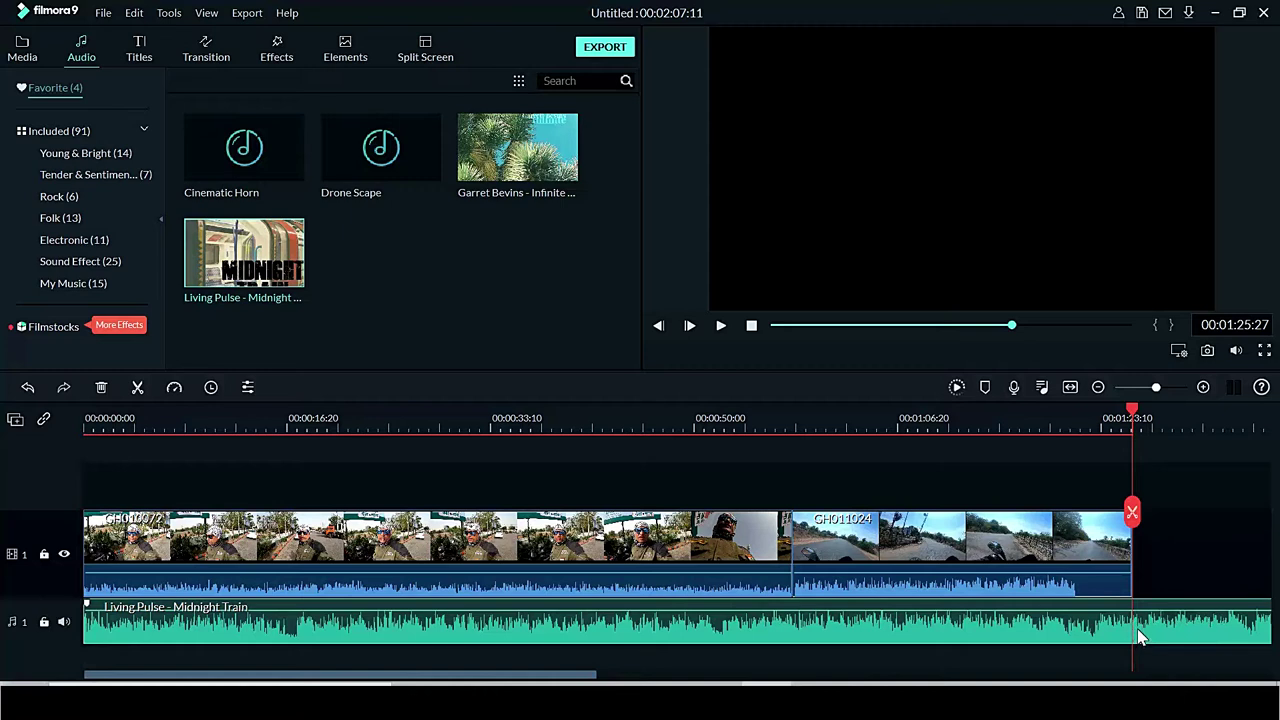
left_click(1132, 514)
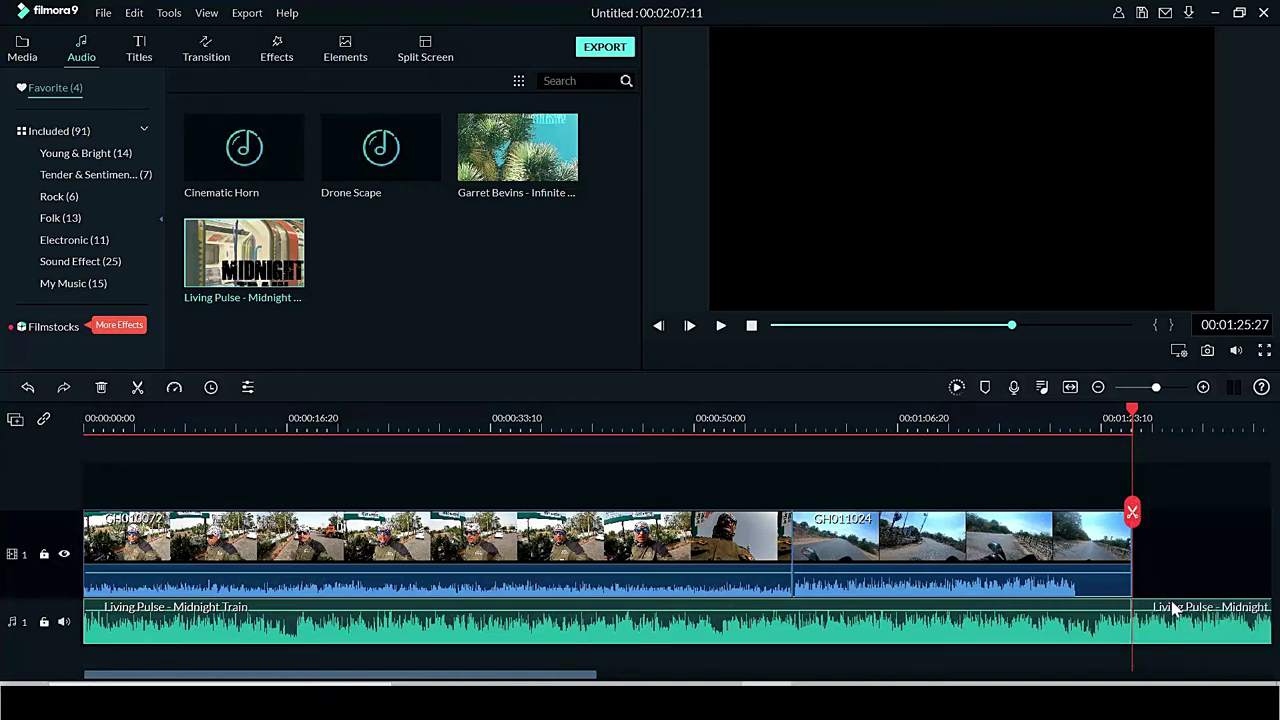
left_click(101, 388)
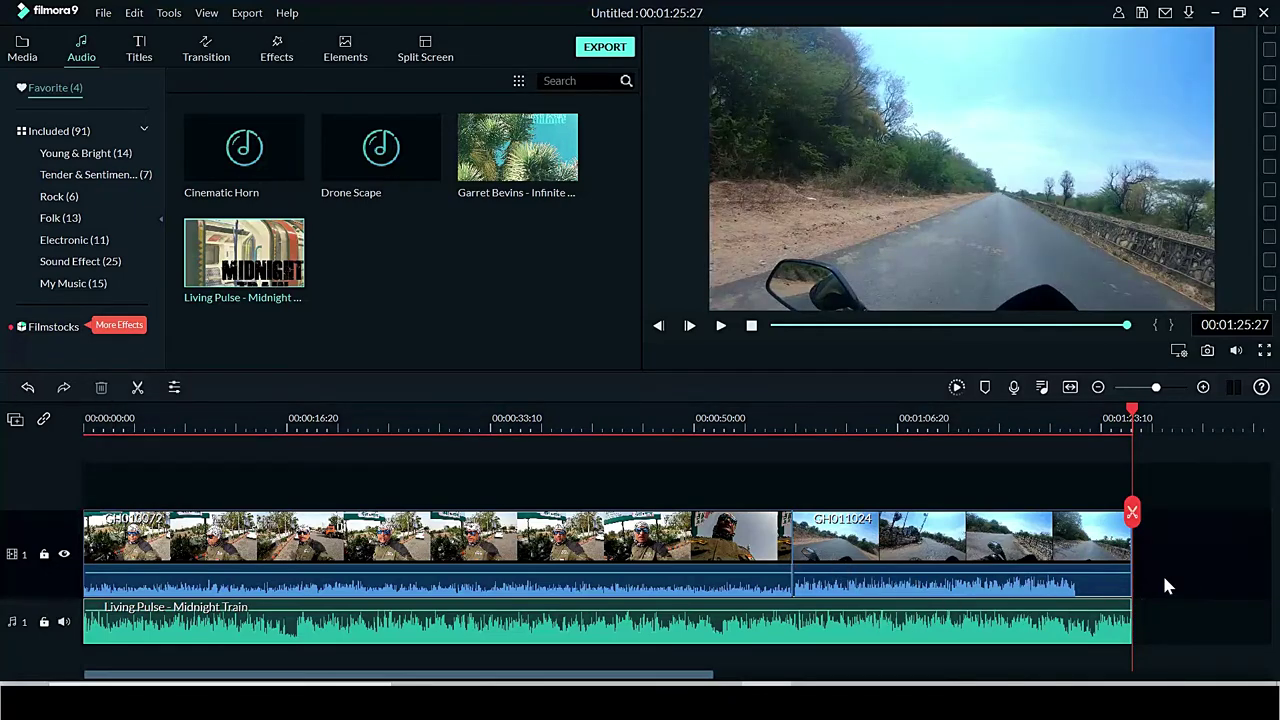
Insert the Opener 7 title at the very start of video track 1, ahead of GH010072
key("Home")
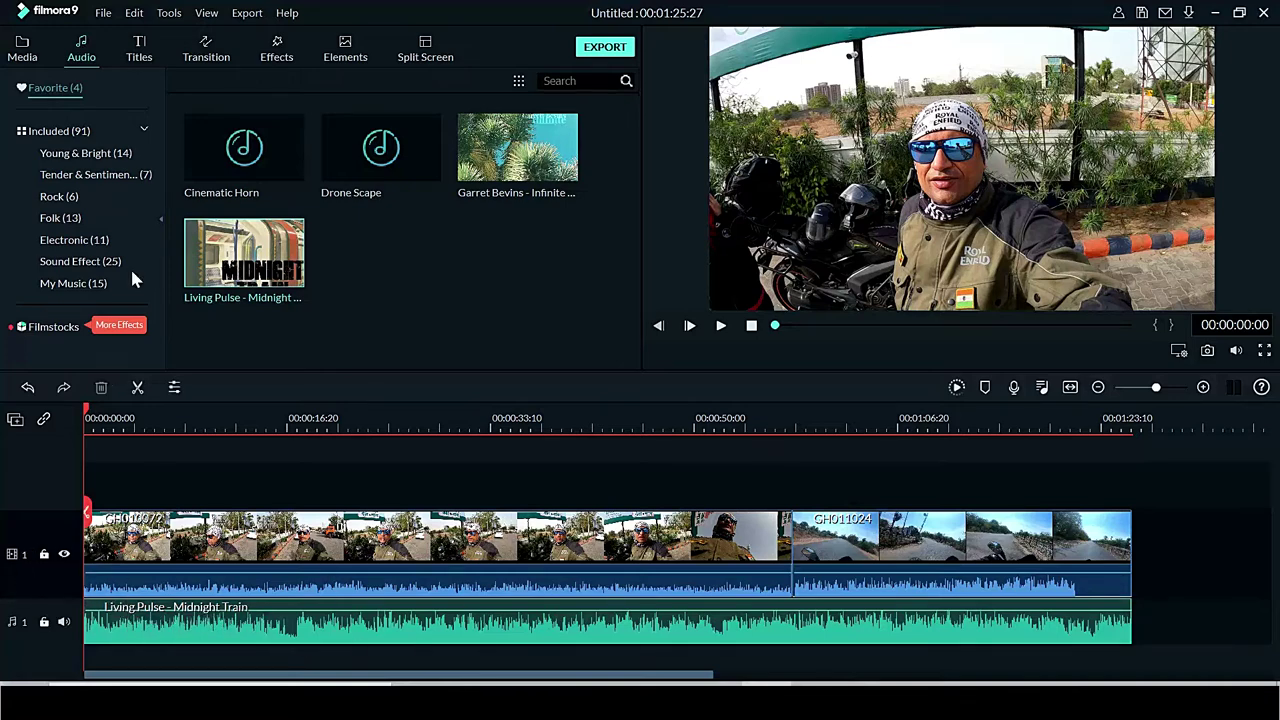
left_click(140, 50)
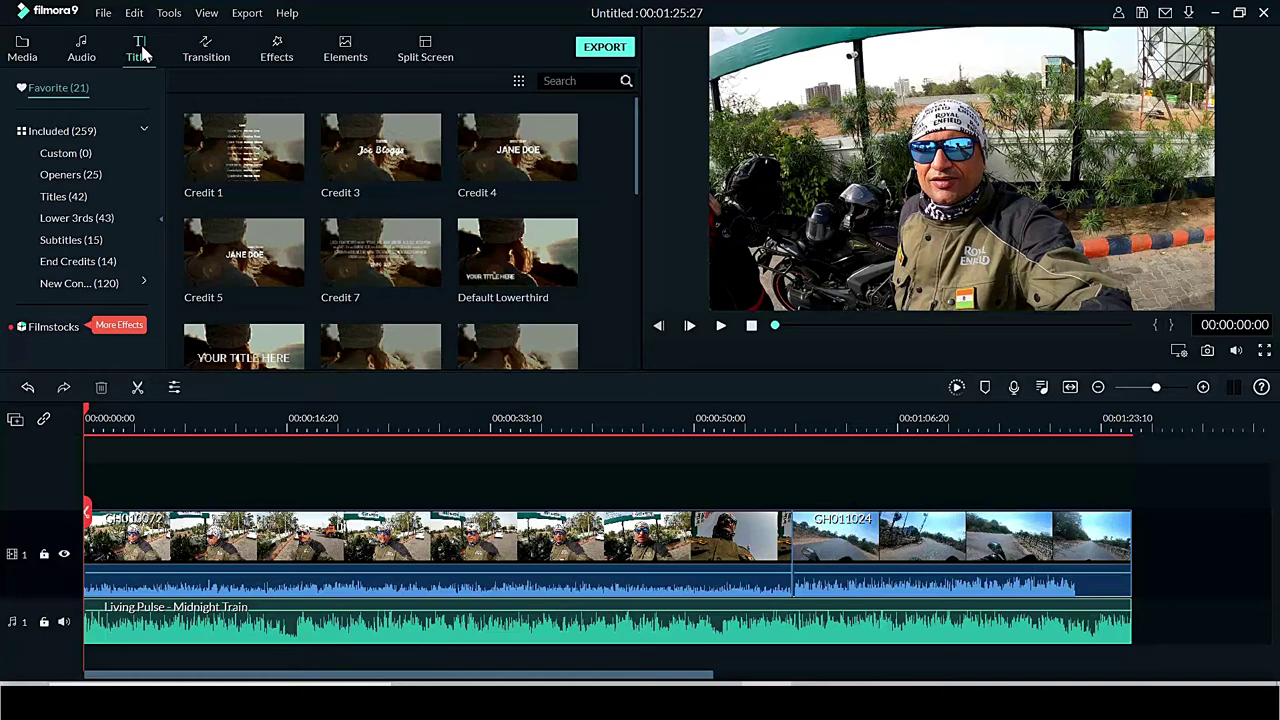
left_click(70, 175)
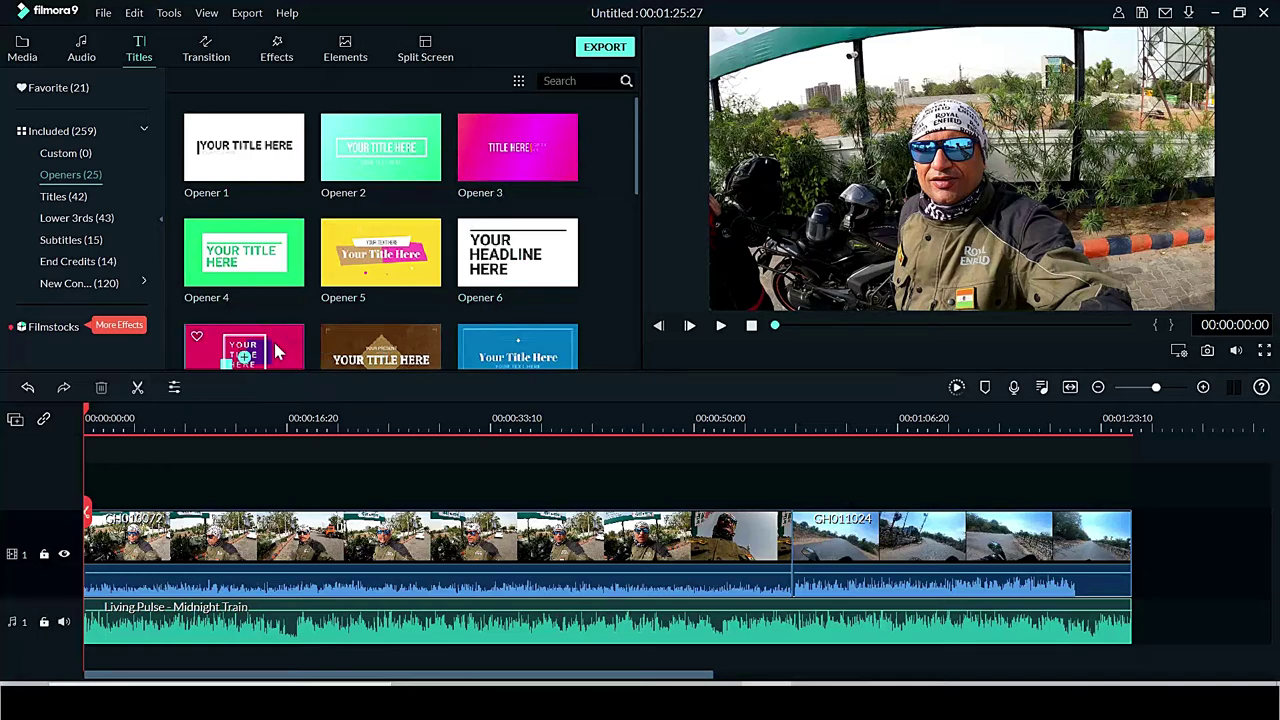
left_click_drag(277, 350, 98, 536)
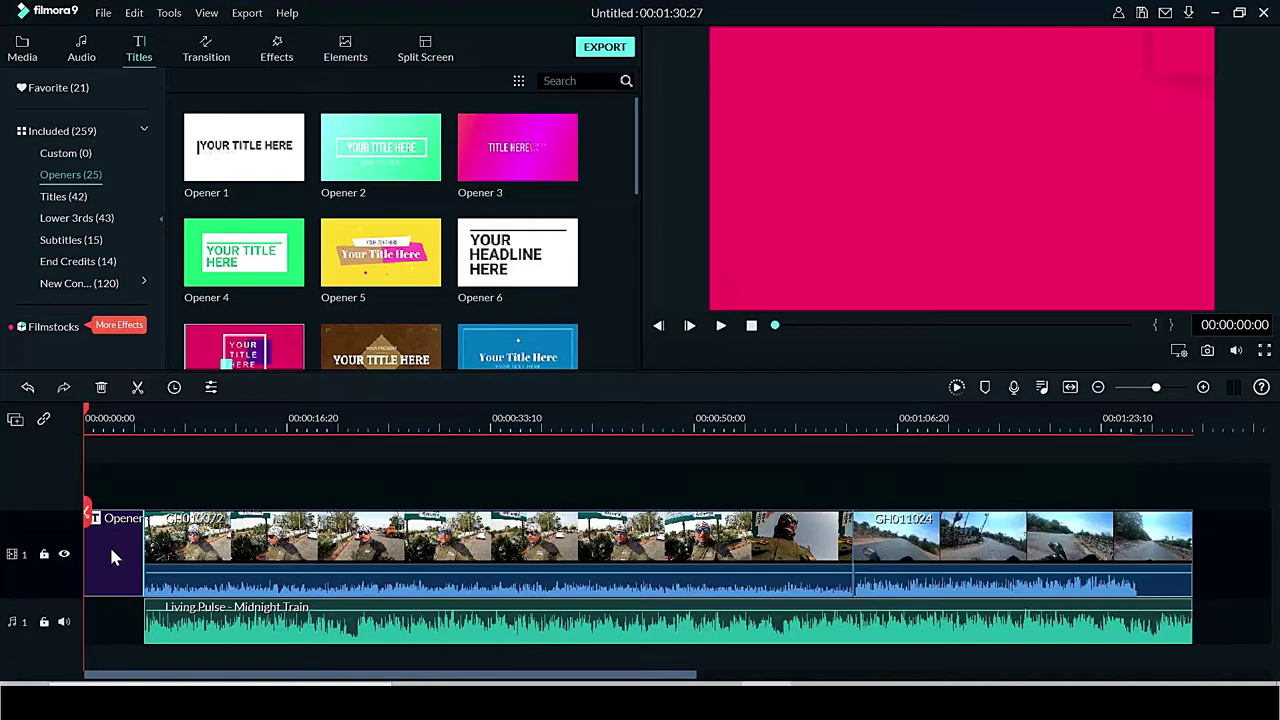
Replace the opener's "YOUR TEXT HERE" line below the frame with "Rajasthan Tour"
double_click(111, 553)
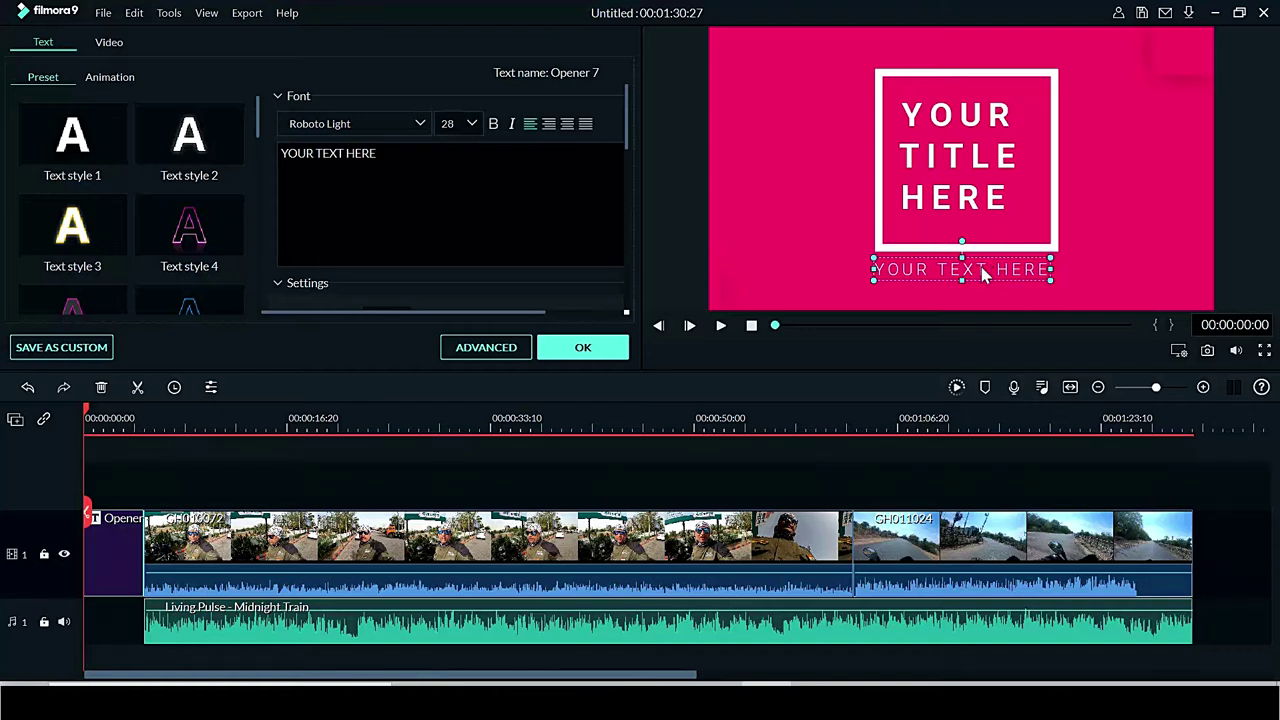
double_click(1040, 270)
key("ctrl+shift+Left")
key("ctrl+shift+Left")
key("ctrl+shift+Left")
key("BackSpace")
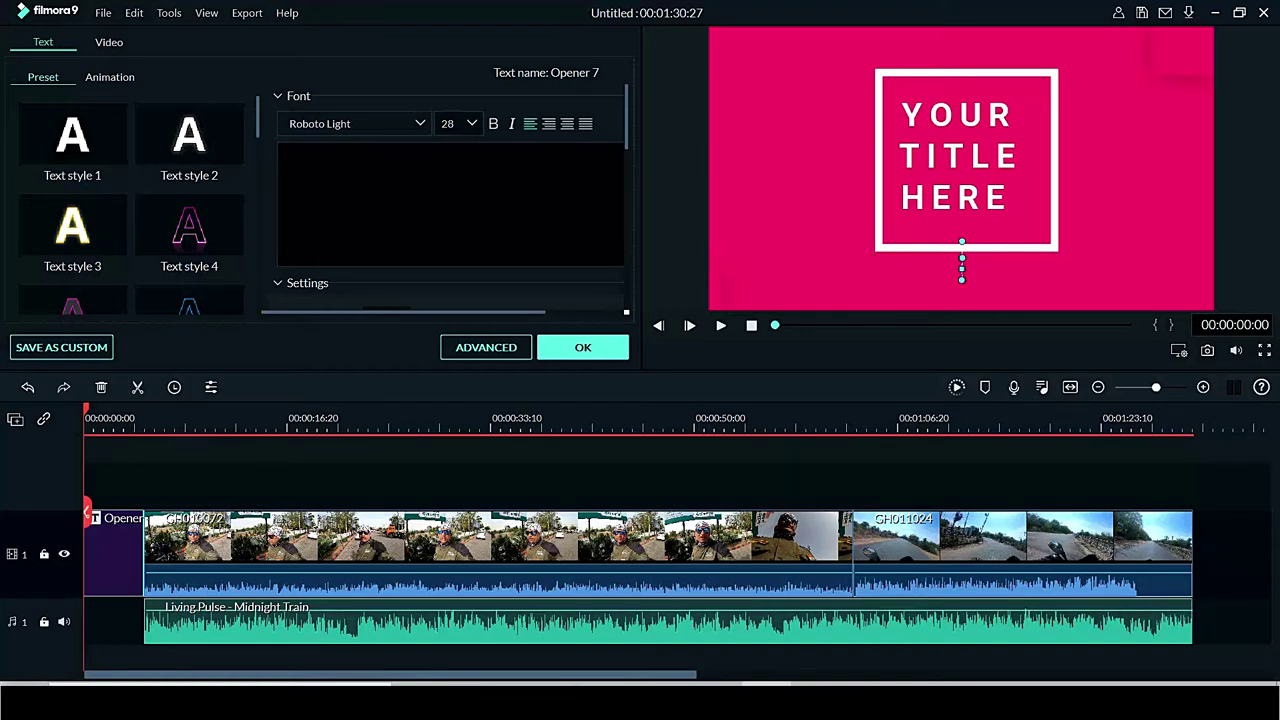
type("Rajasthan Tour")
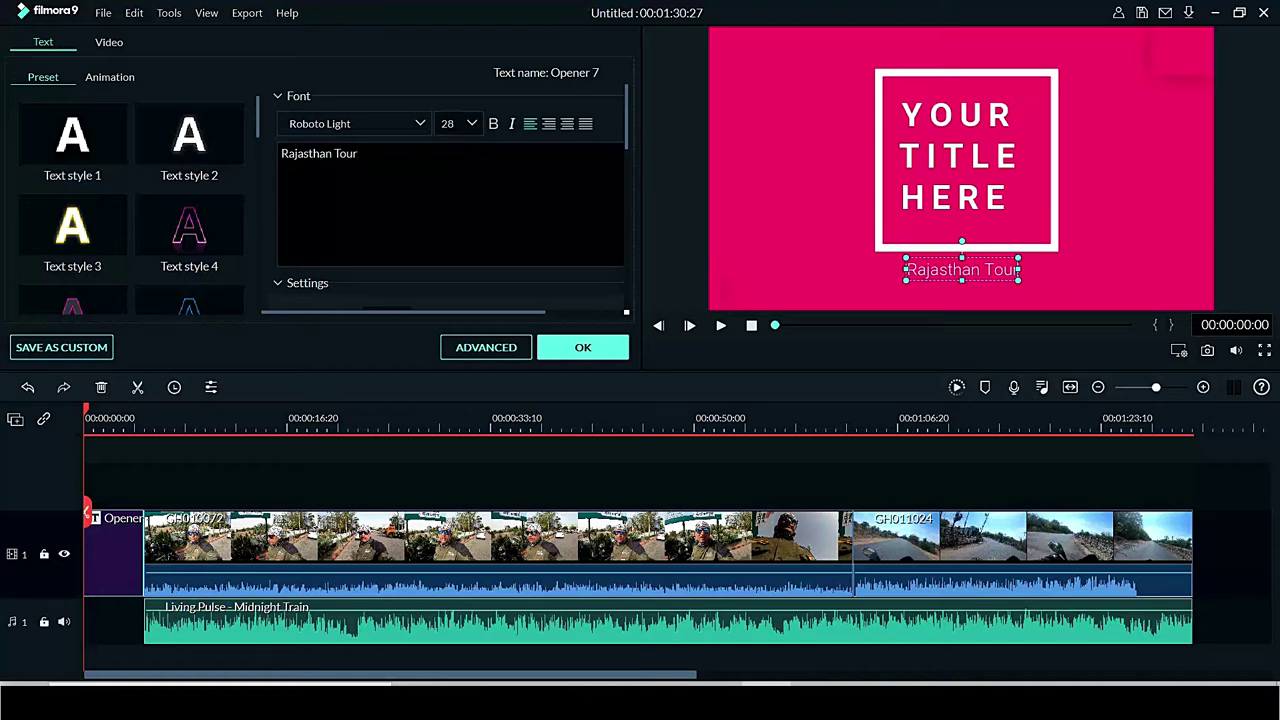
Set the font size of the Rajasthan Tour text to 48
left_click(472, 124)
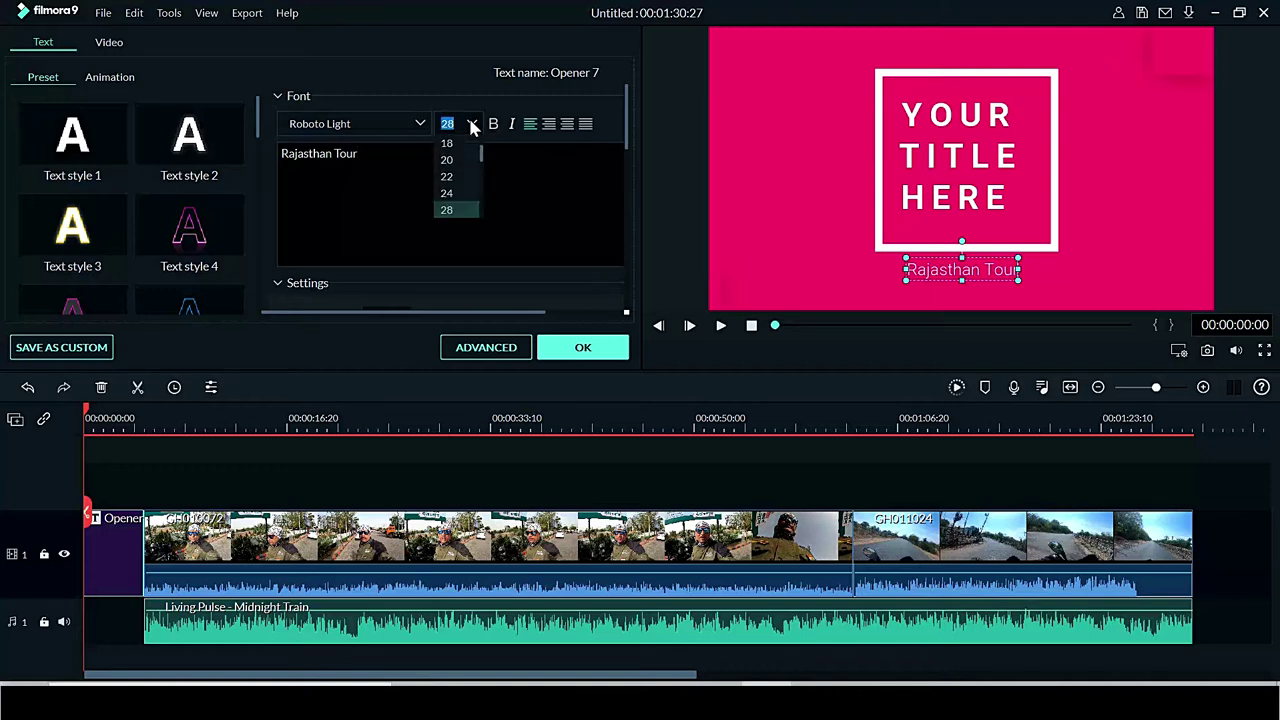
key("Down")
key("Down")
key("Down")
key("Down")
key("Down")
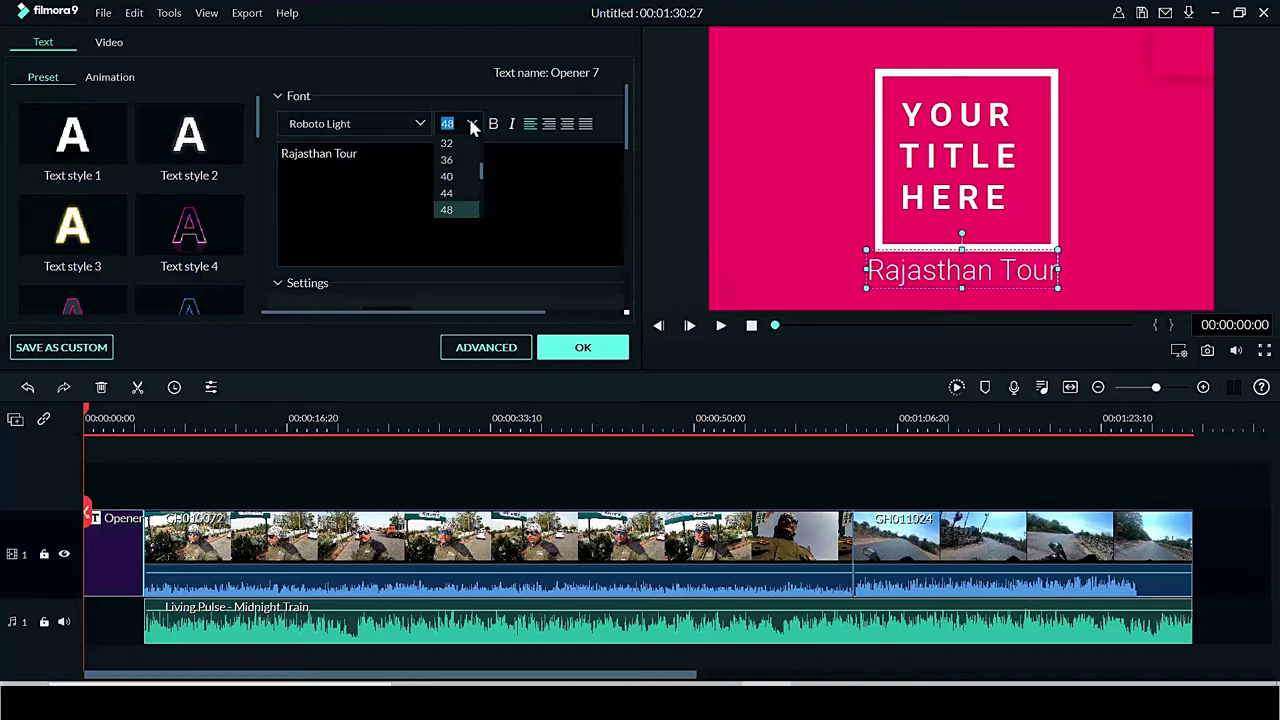
key("Return")
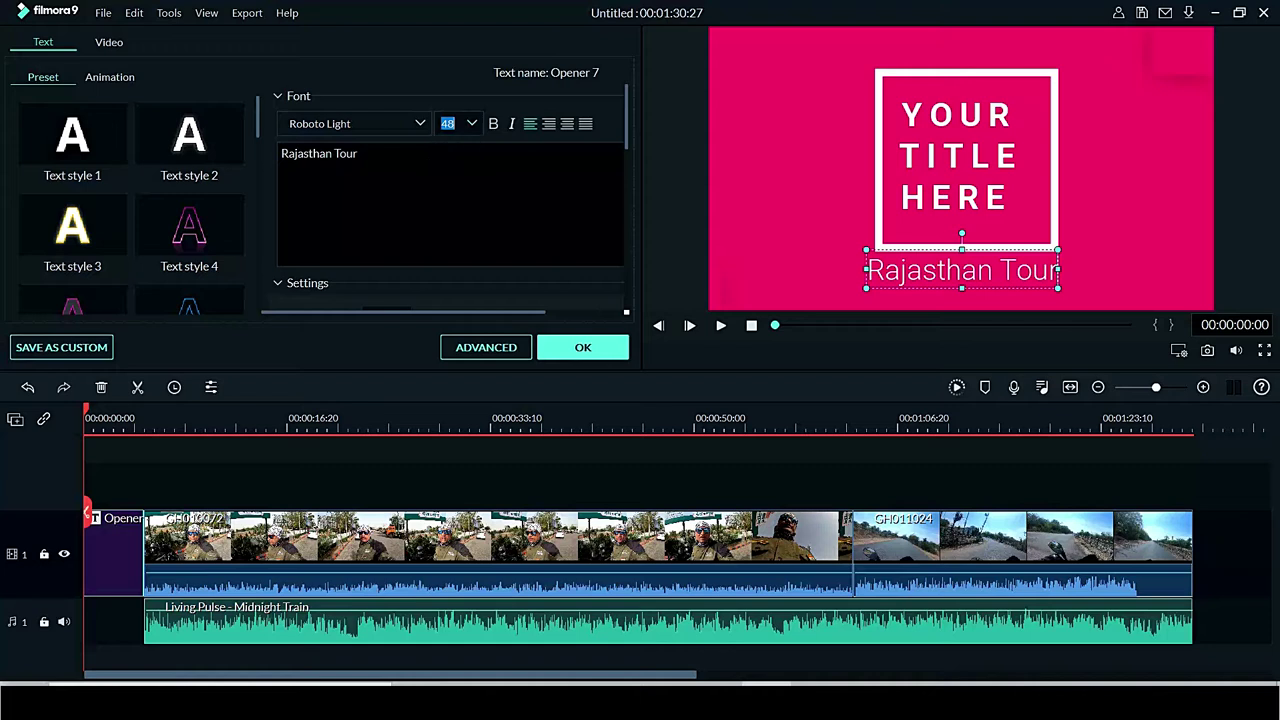
Change the font of the Rajasthan Tour text to Roboto Medium Italic
left_click(320, 123)
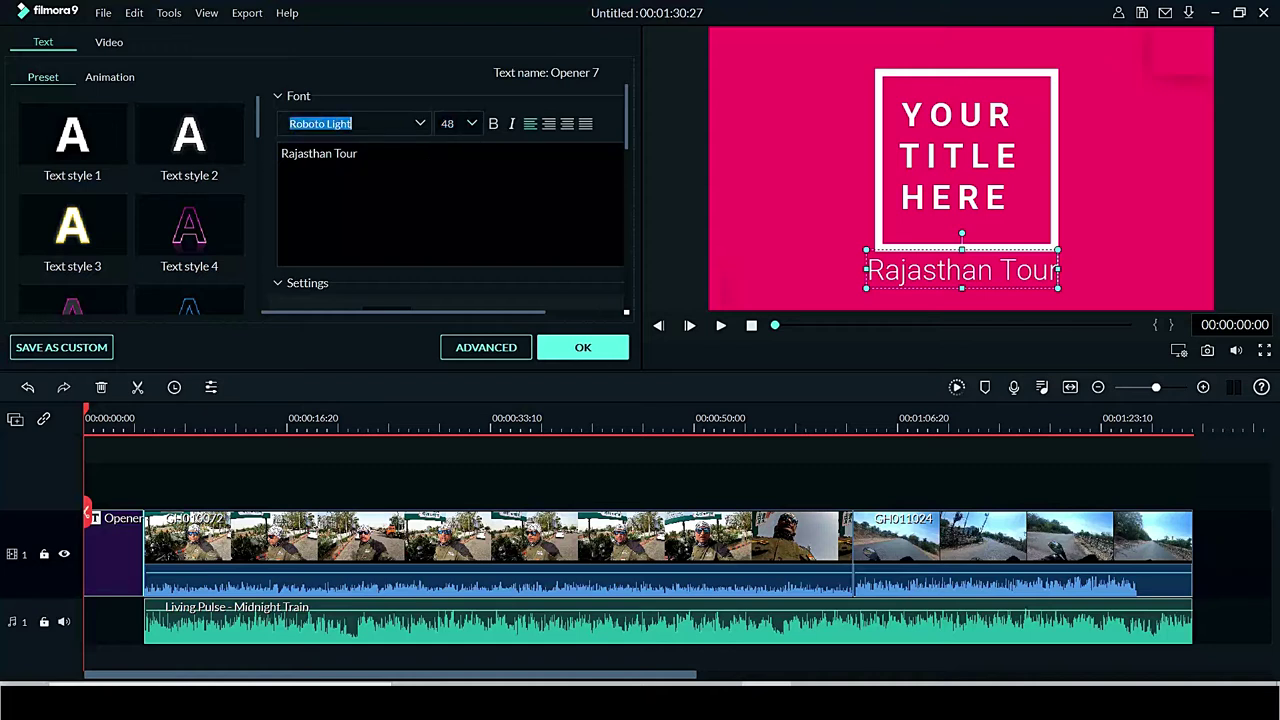
key("Down")
key("Down")
key("Down")
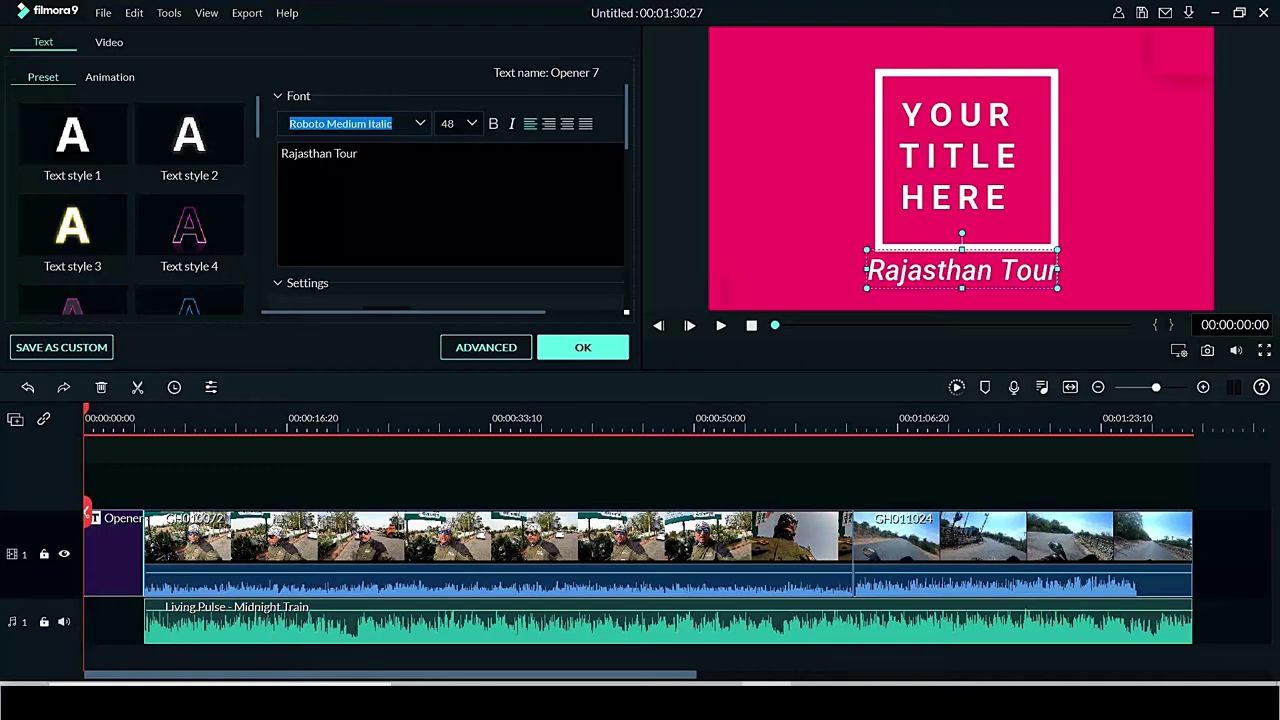
left_click(358, 153)
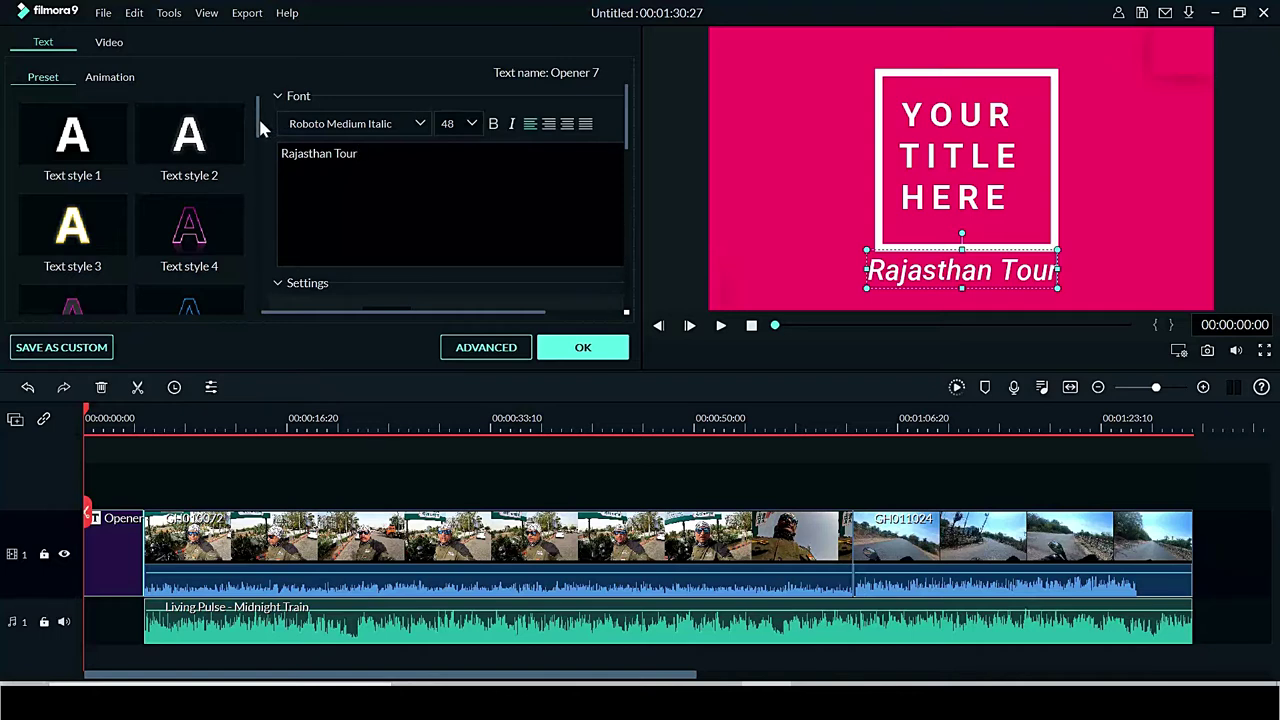
Apply the pink-outlined text preset following Text style 16 and the Cinema style animation to the Rajasthan Tour text
left_click_drag(255, 113, 268, 238)
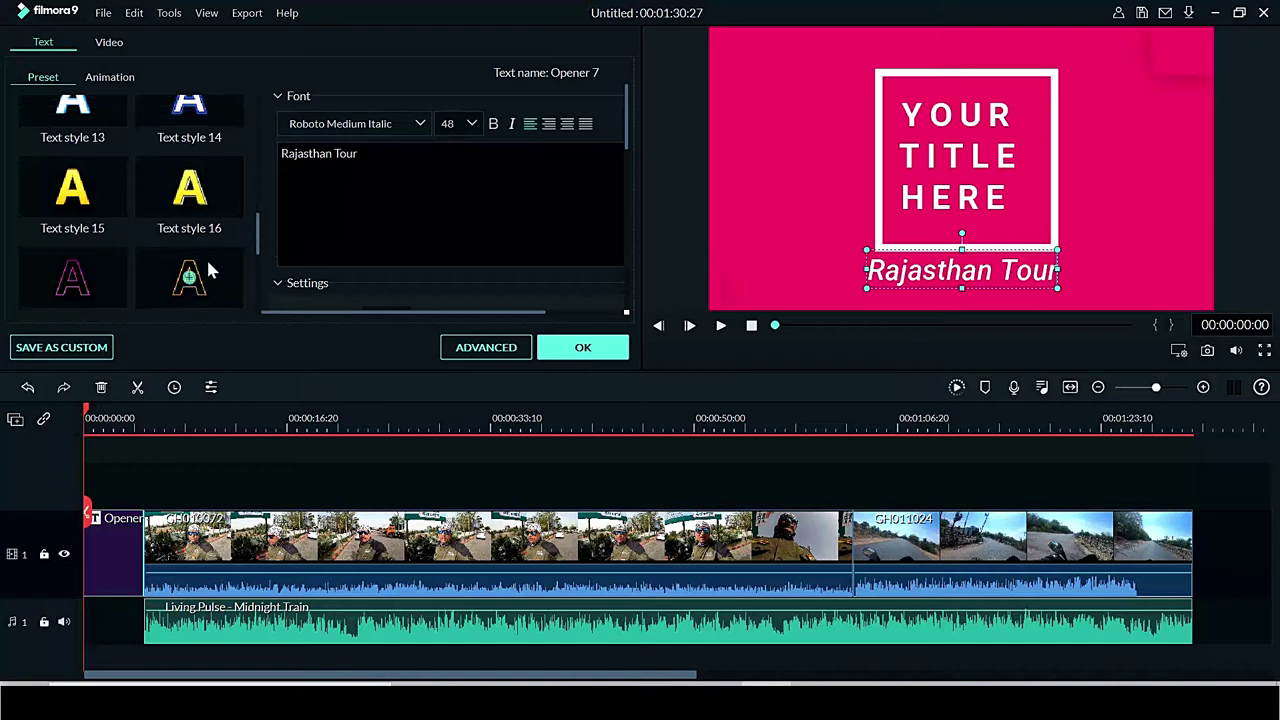
left_click(99, 268)
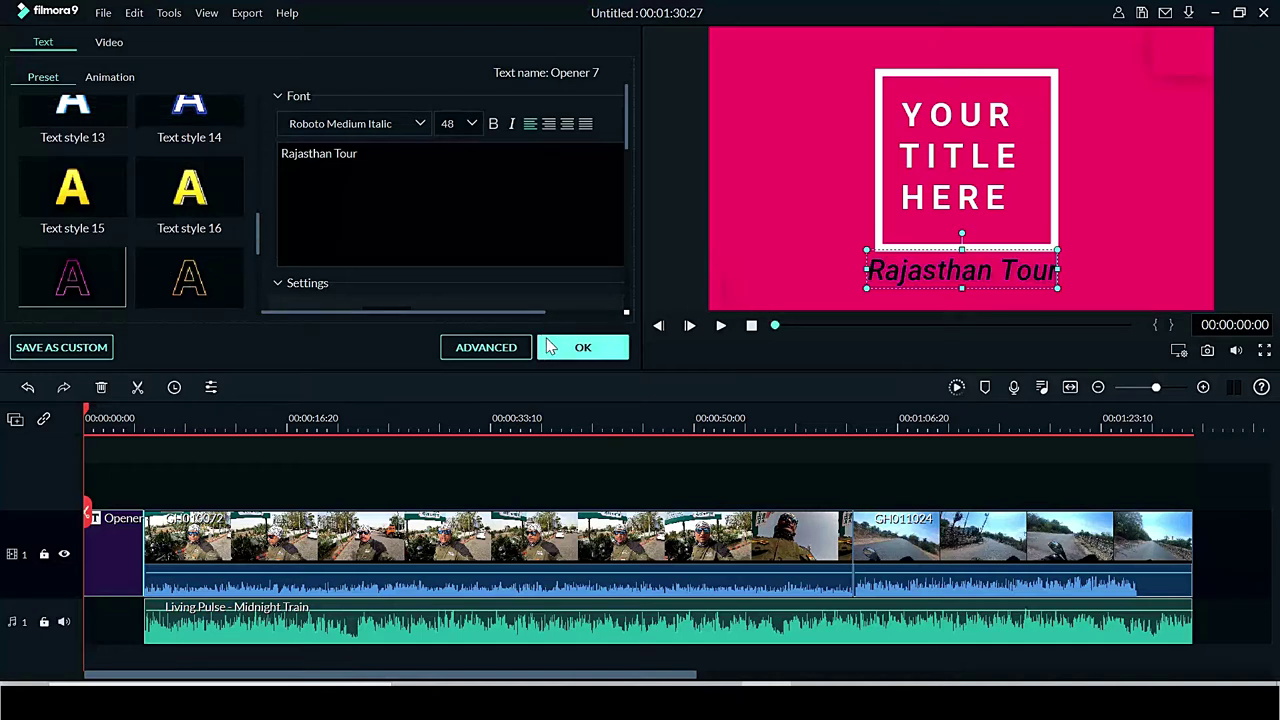
left_click(115, 78)
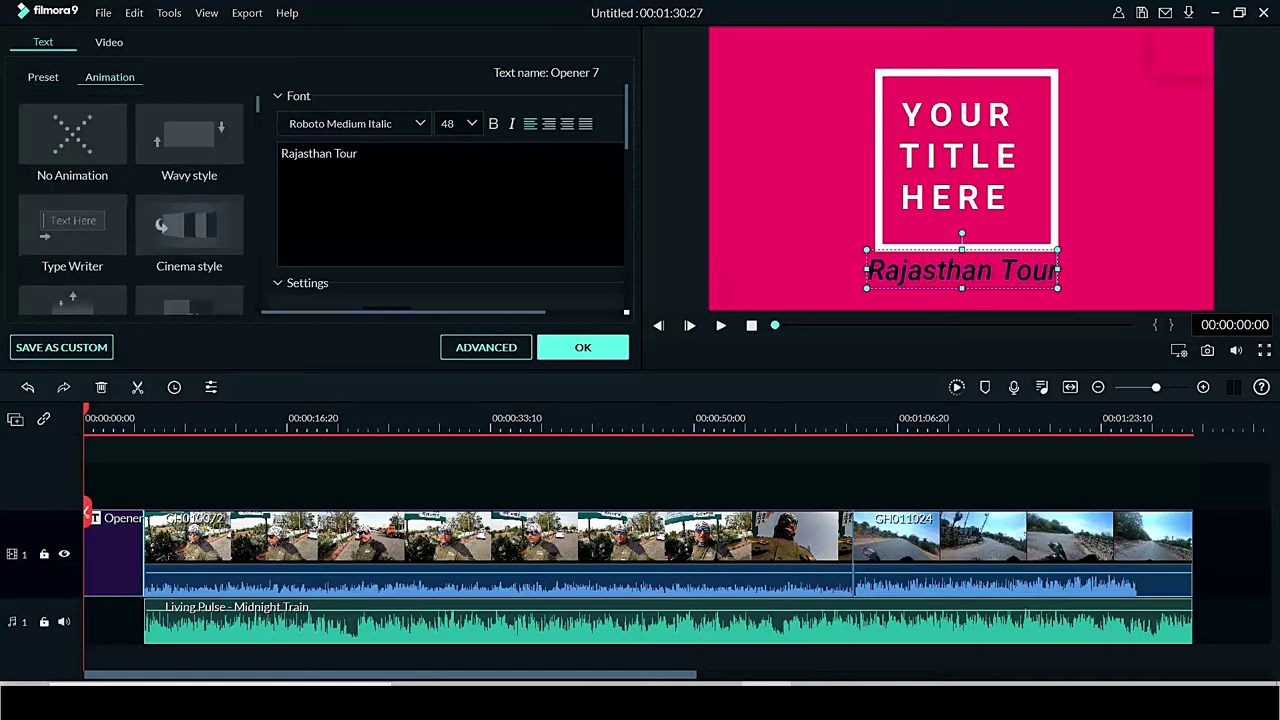
left_click(193, 237)
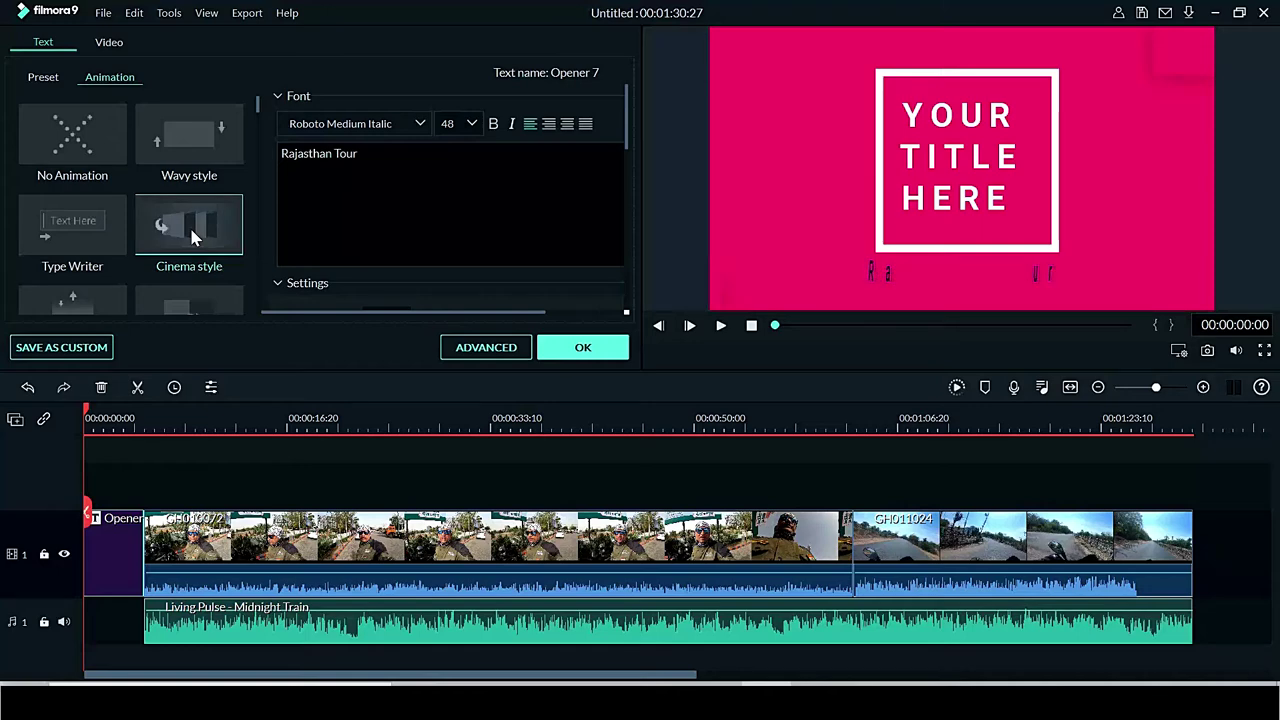
left_click(568, 350)
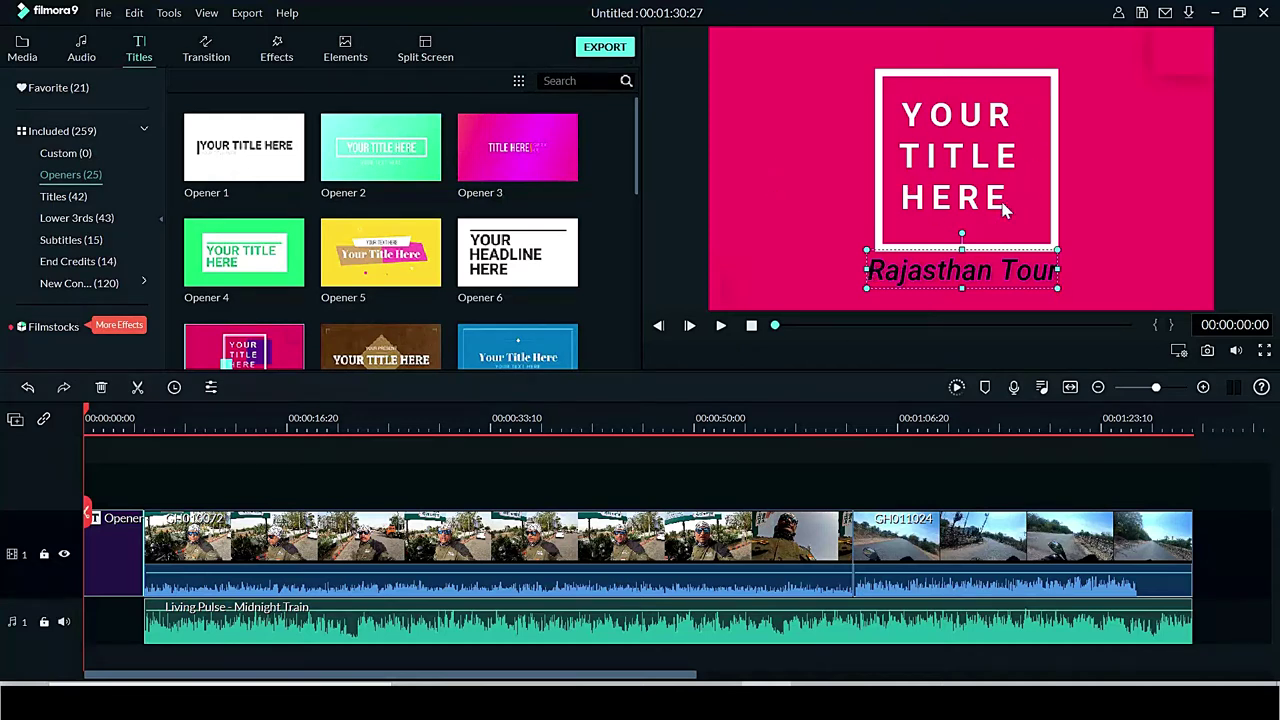
Replace the opener's three title words YOUR, TITLE and HERE with "Xtreme", "Adventure" and "India"
left_click(948, 118)
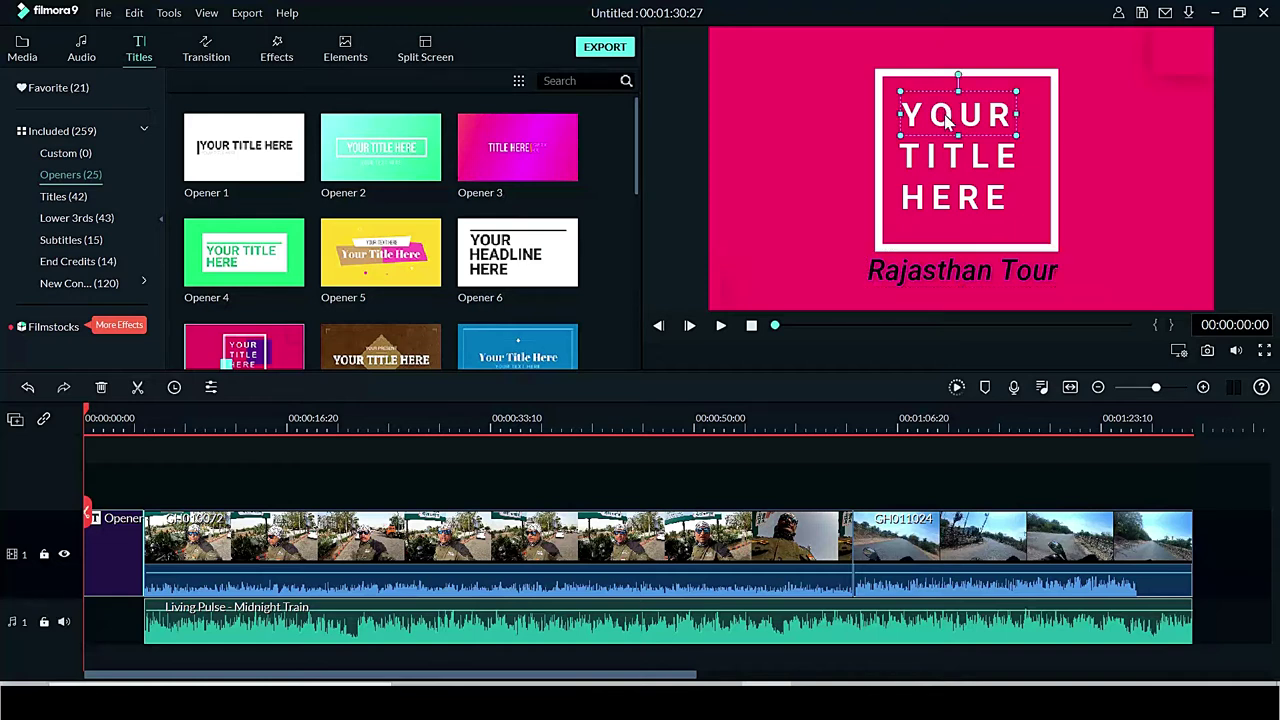
double_click(948, 118)
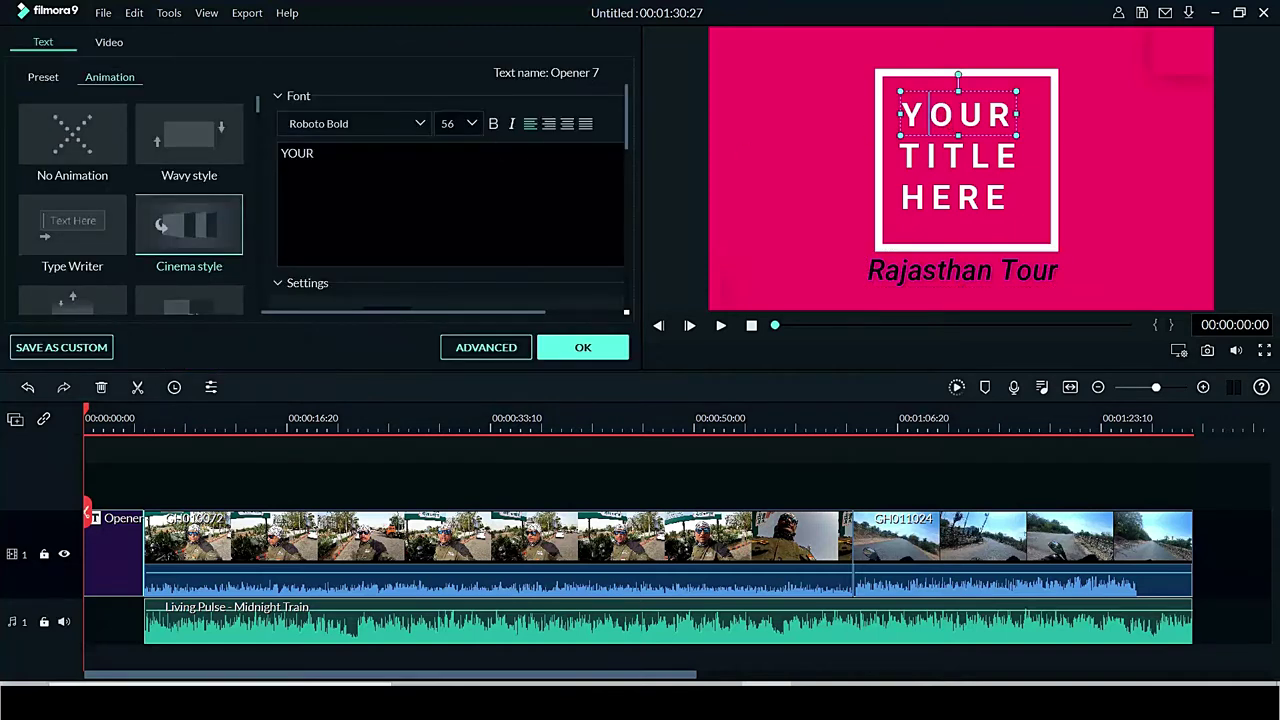
key("ctrl+a")
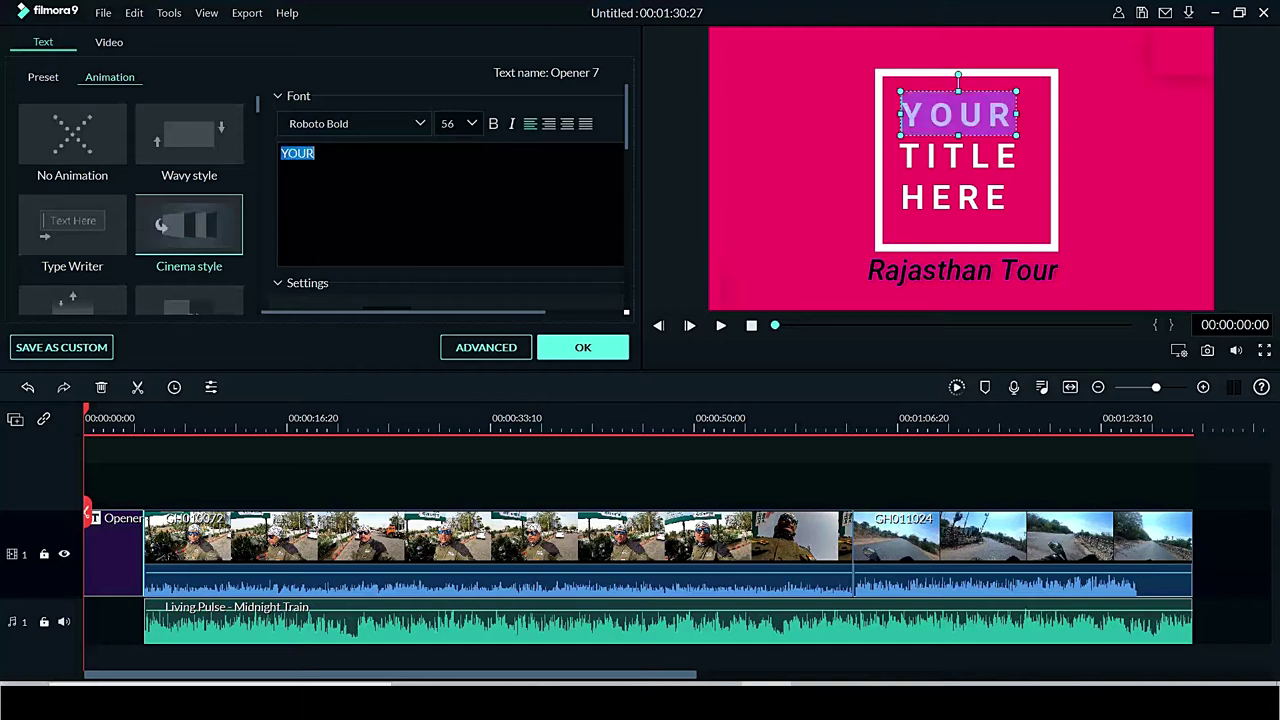
type("Xtreme")
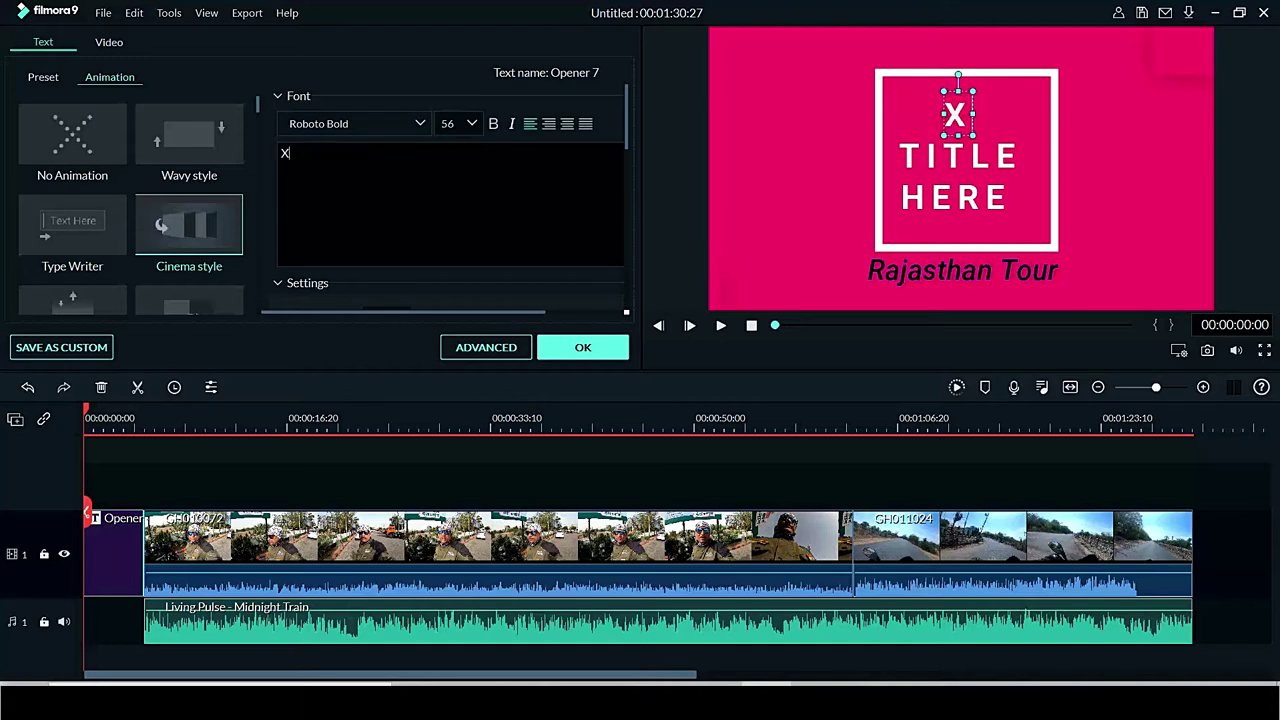
double_click(945, 157)
key("ctrl+a")
type("A")
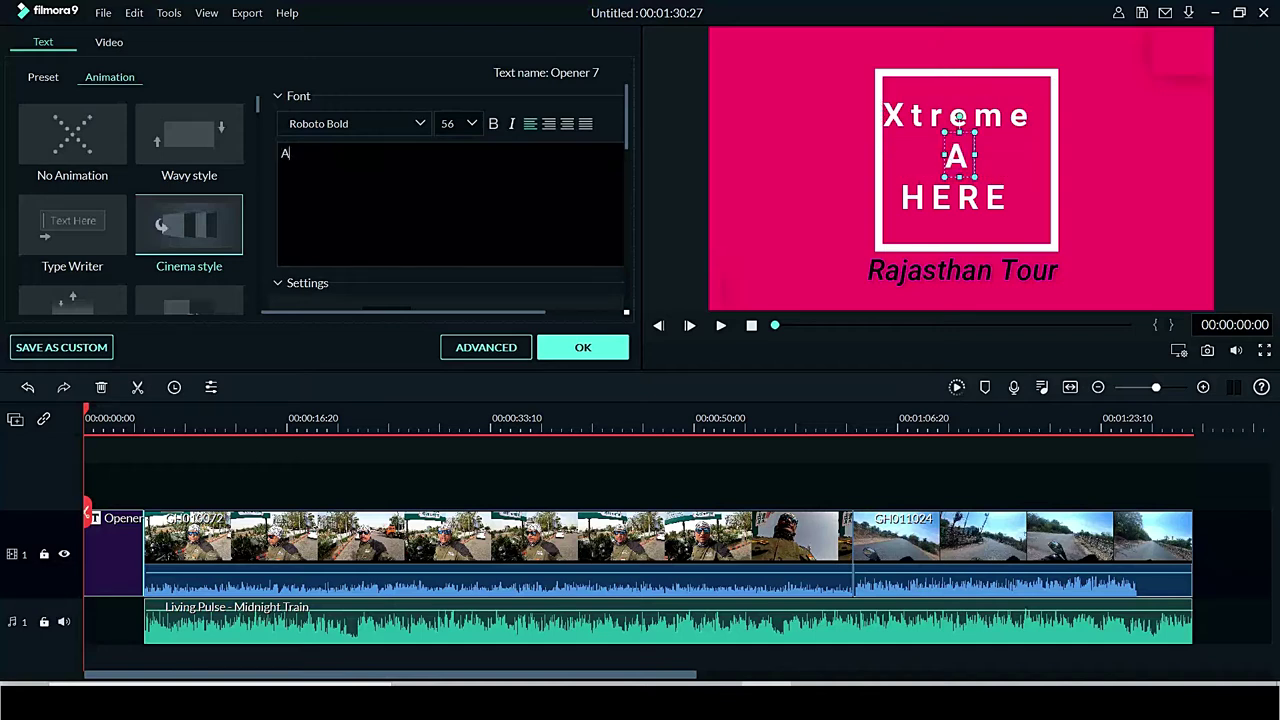
type("dventure")
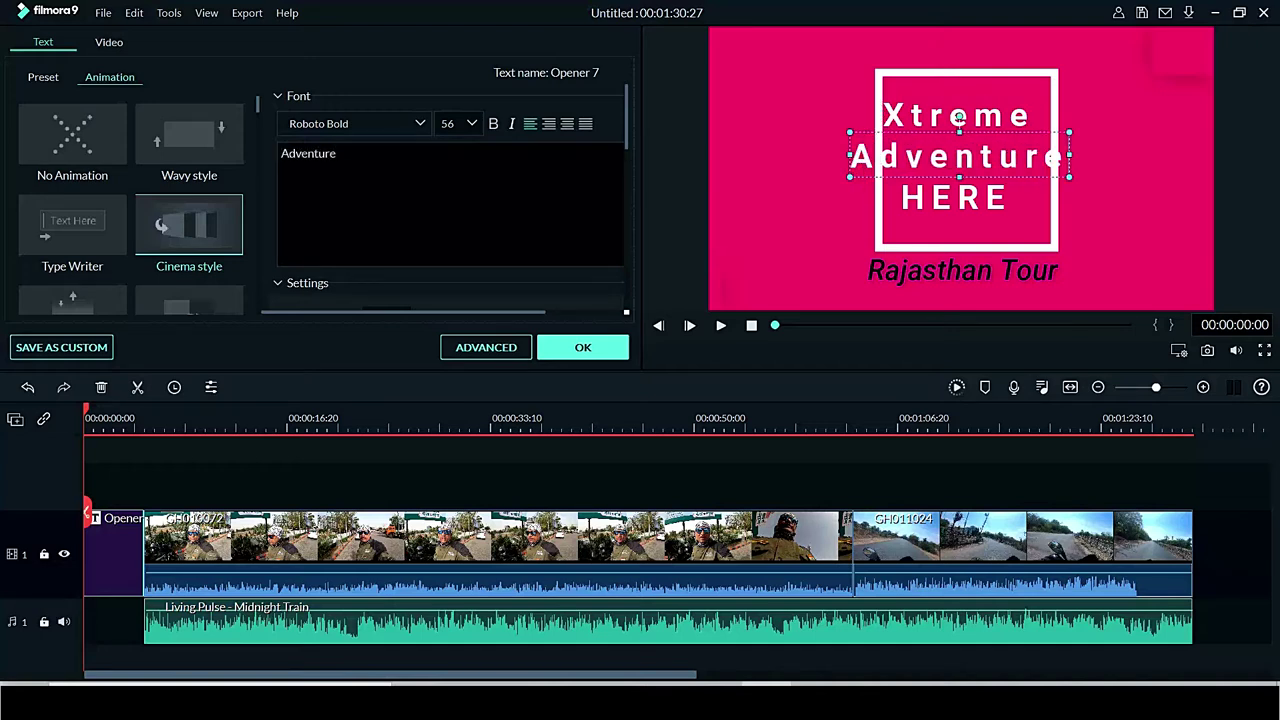
double_click(947, 200)
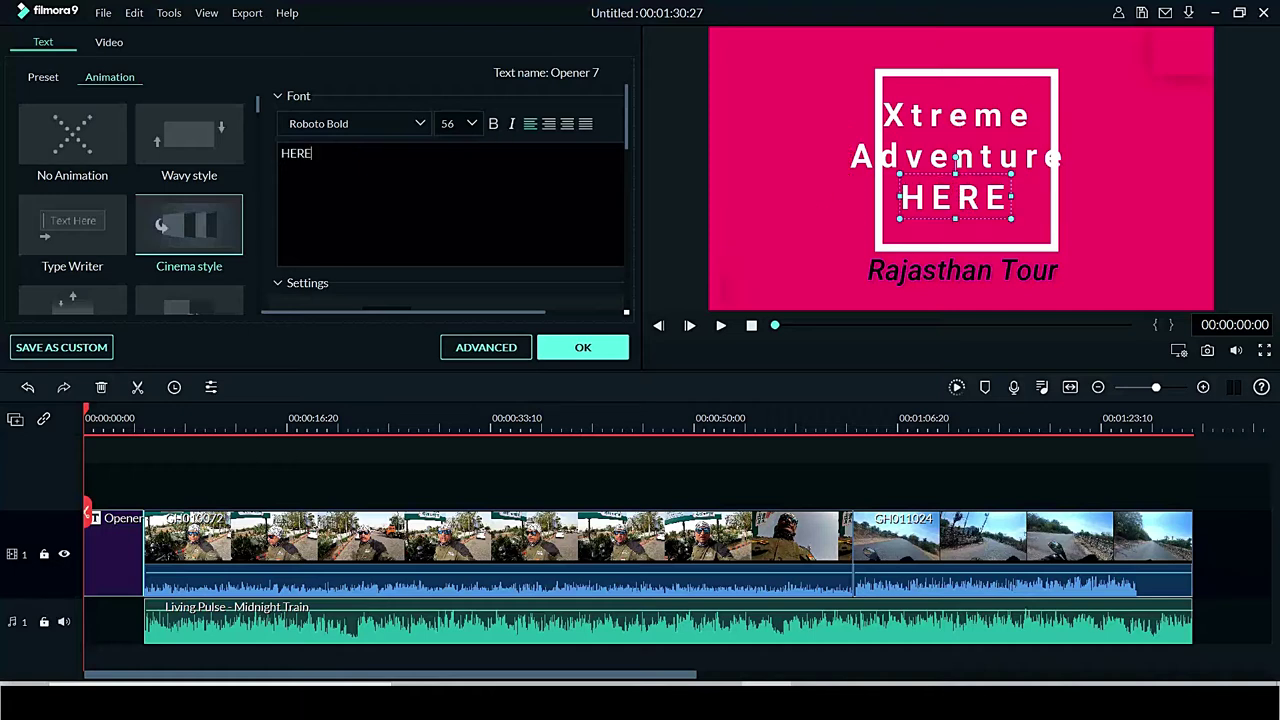
key("ctrl+a")
type("India")
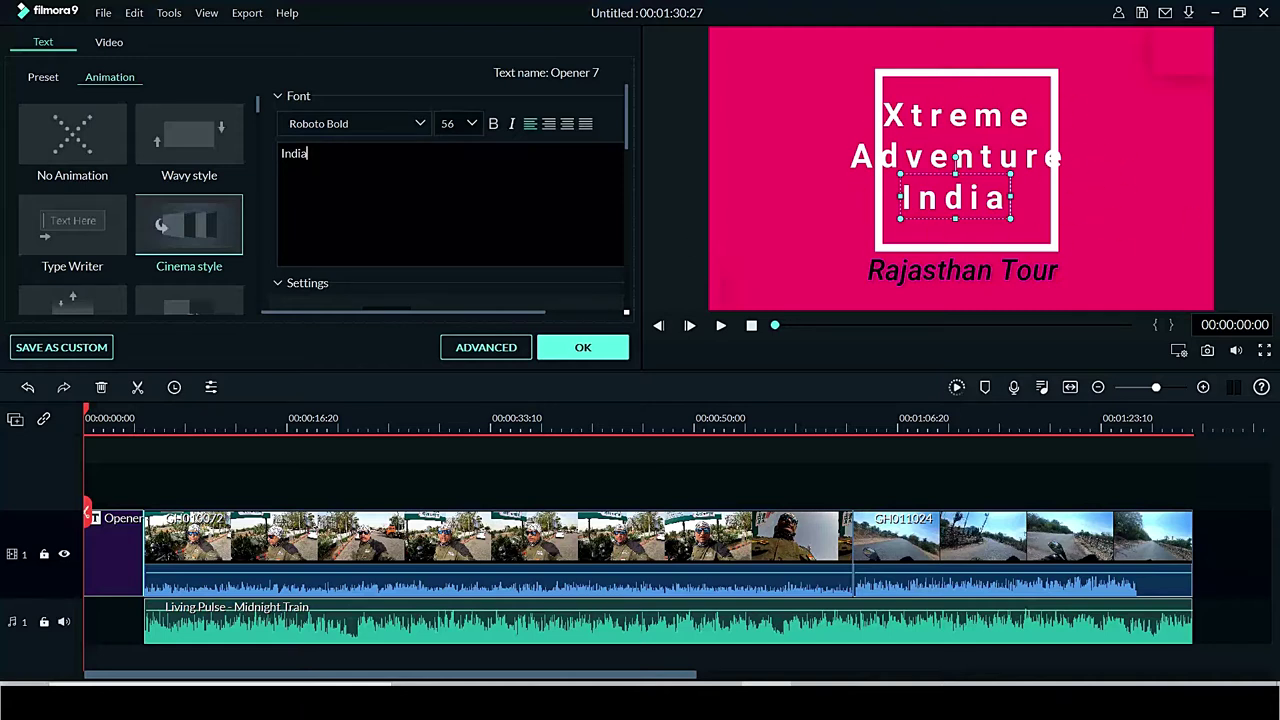
In the advanced text editor, widen the white frame on both sides so it encloses the word Adventure
left_click(486, 349)
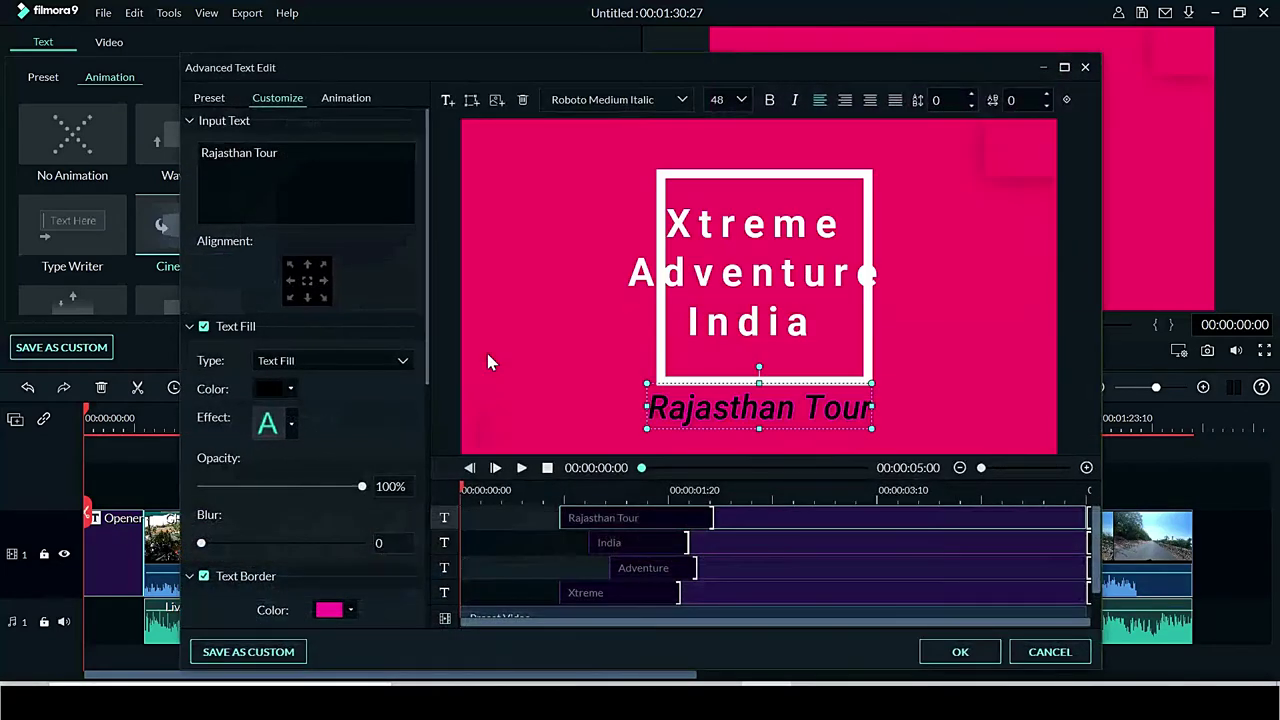
left_click(871, 225)
left_click_drag(881, 266, 920, 275)
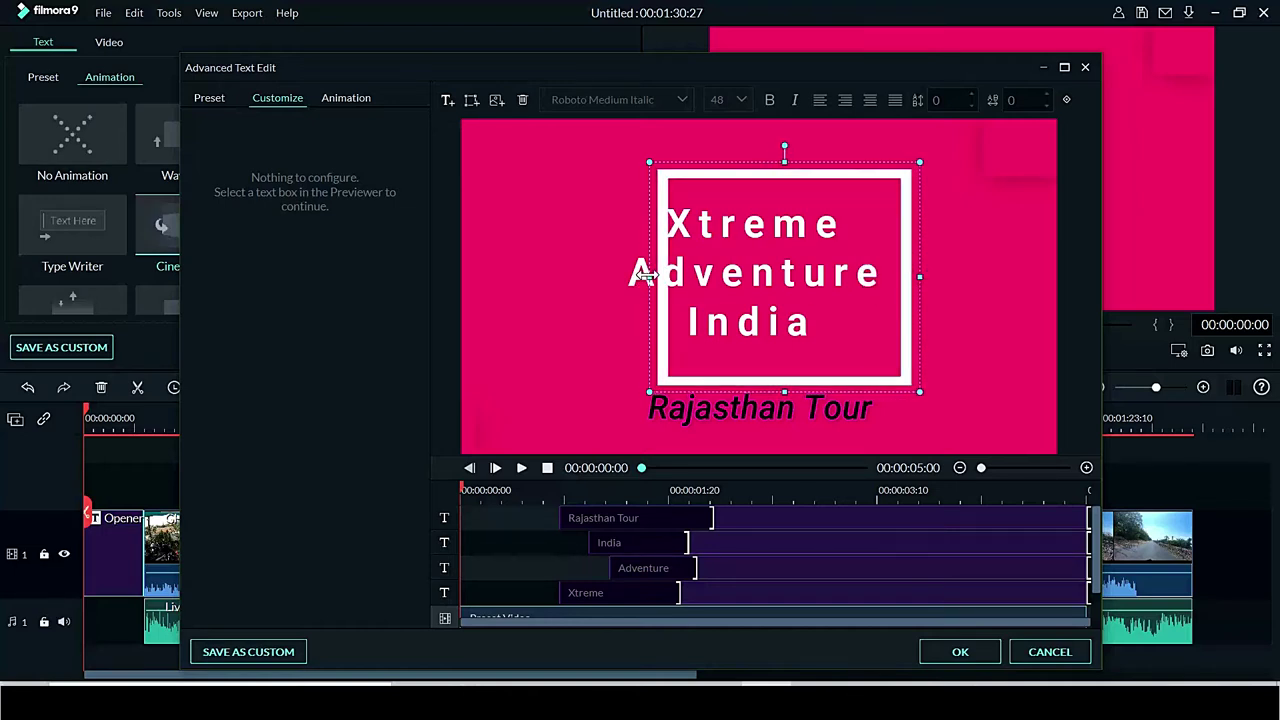
left_click_drag(646, 274, 578, 274)
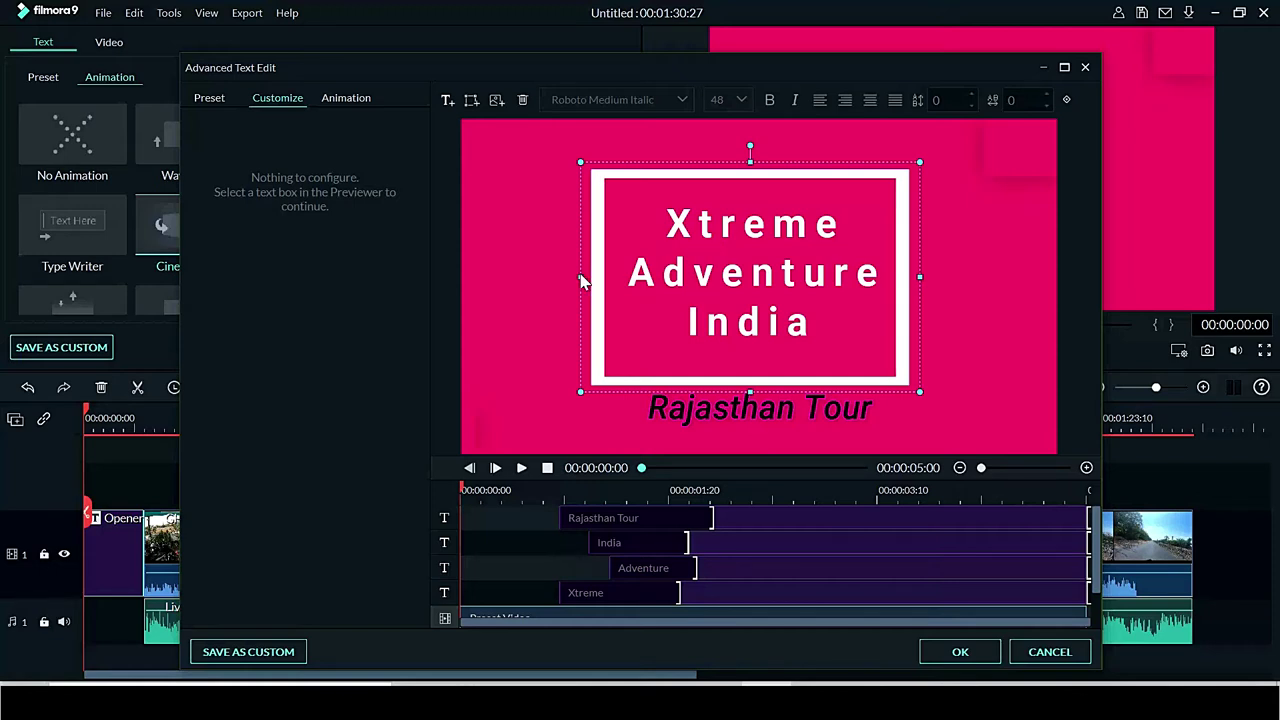
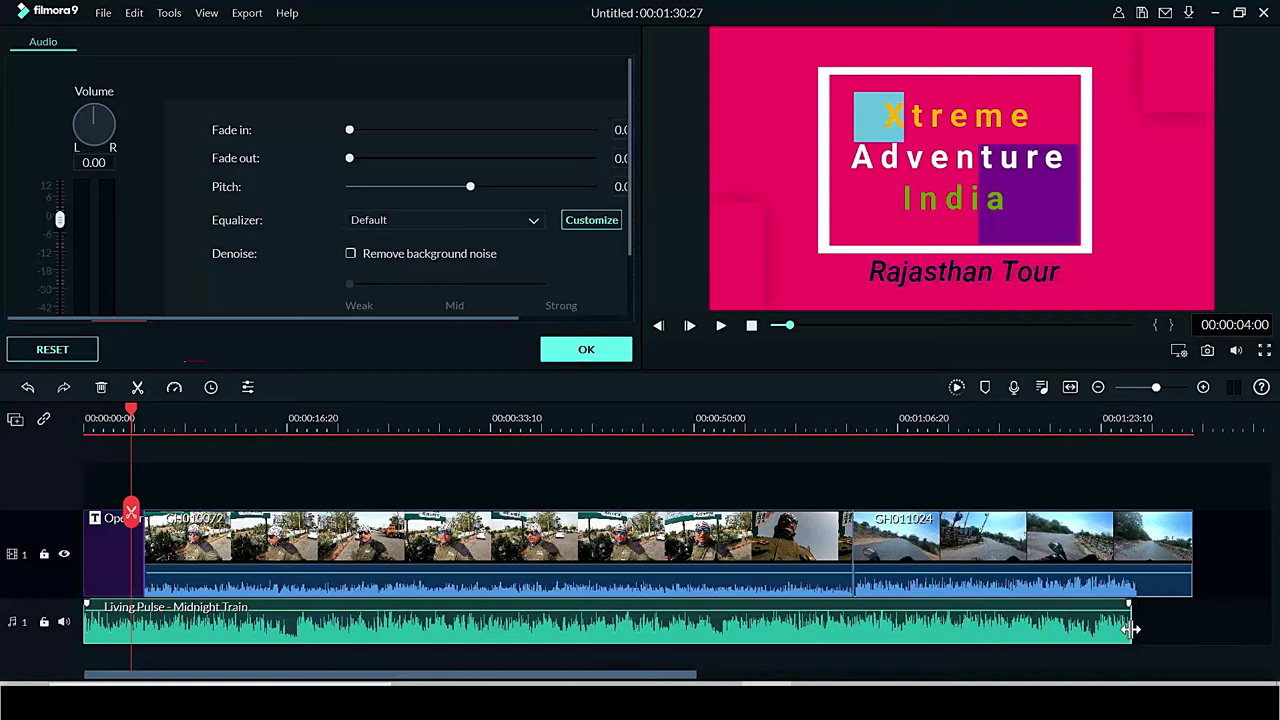
Extend the end of the Midnight Train music to the end of GH011024 and play the project from the start
left_click_drag(1132, 630, 1194, 634)
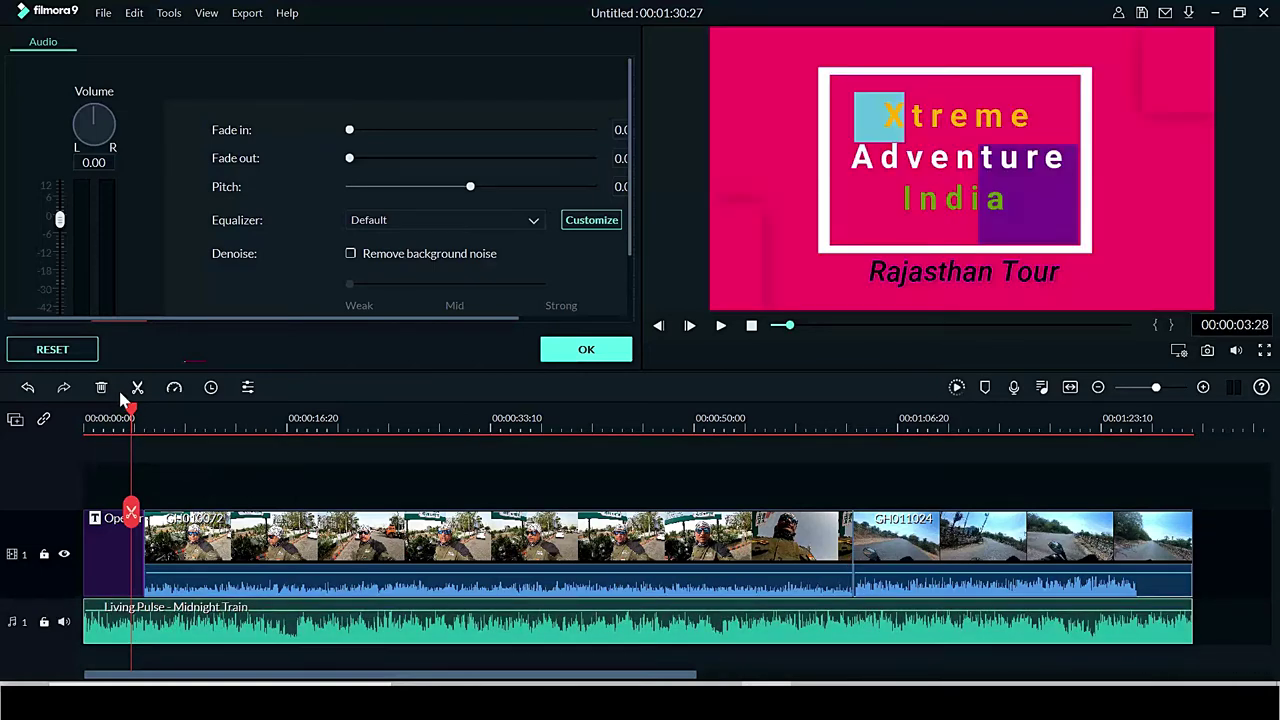
key("Home")
key("space")
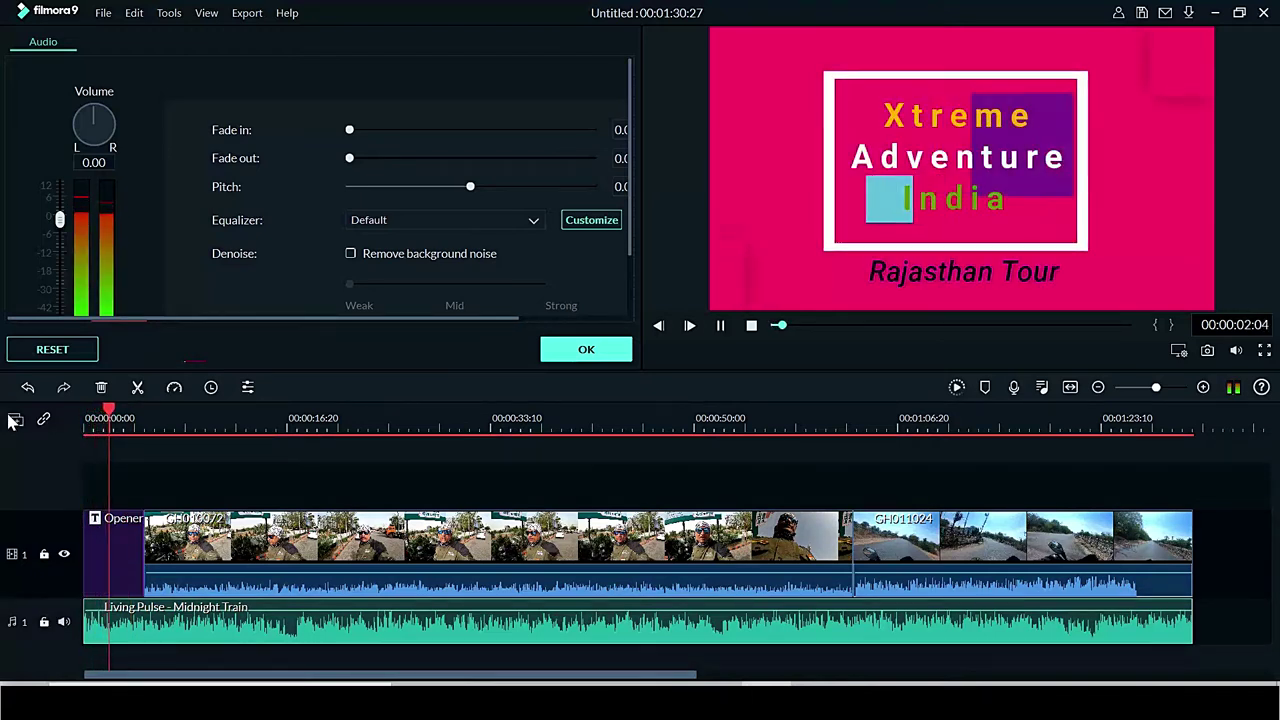
Stop playback, close the audio settings, and place the Default Lowerthird title on track 2 at 00:00:05:26, above the start of GH010072
key("space")
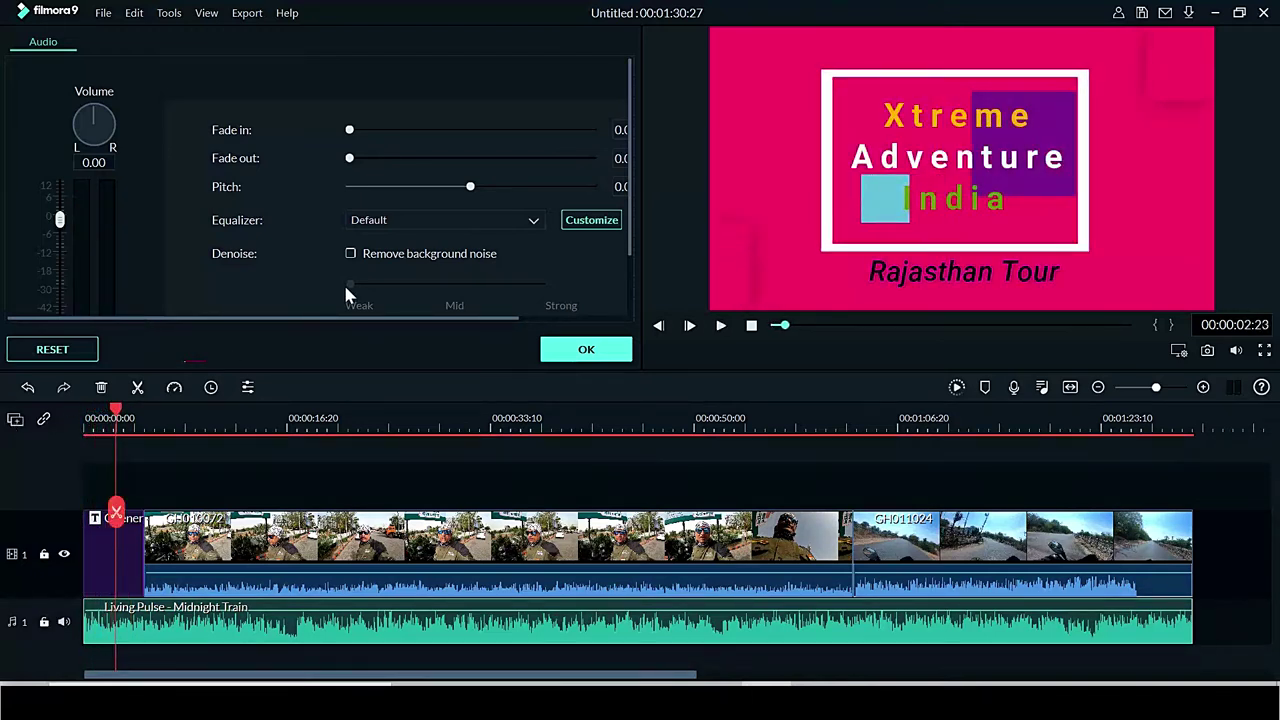
left_click(586, 349)
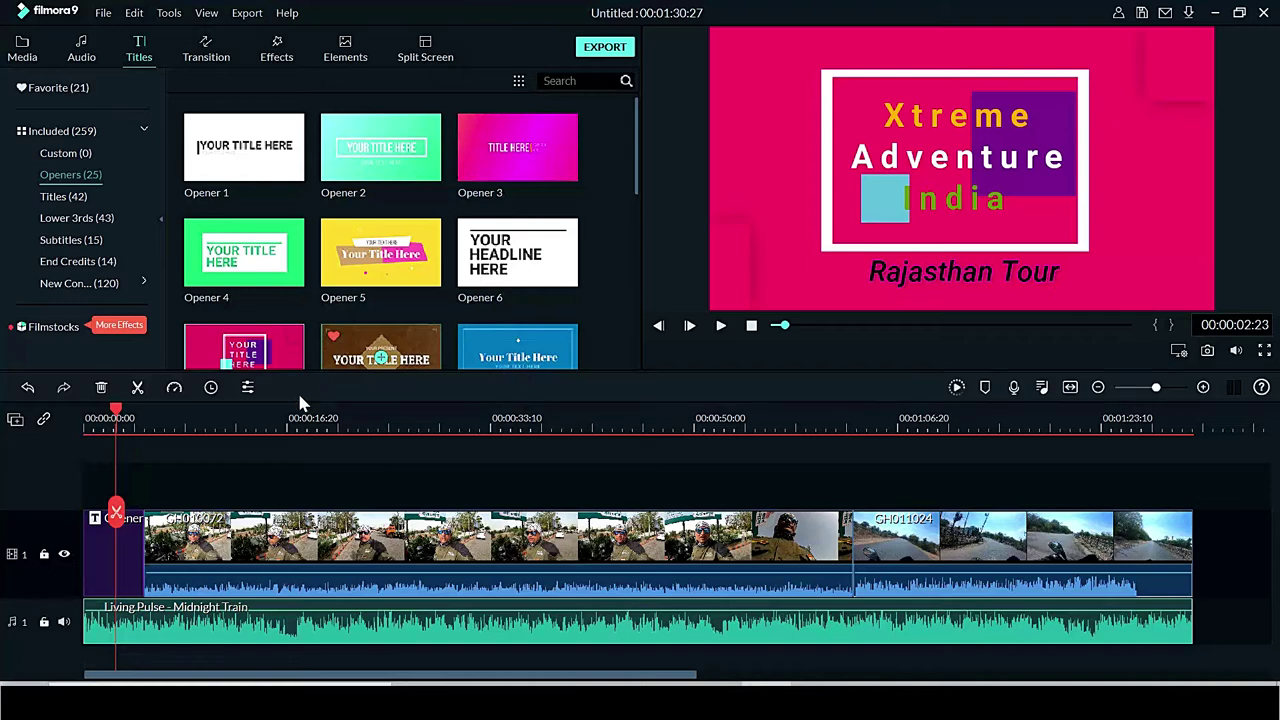
left_click_drag(115, 418, 157, 430)
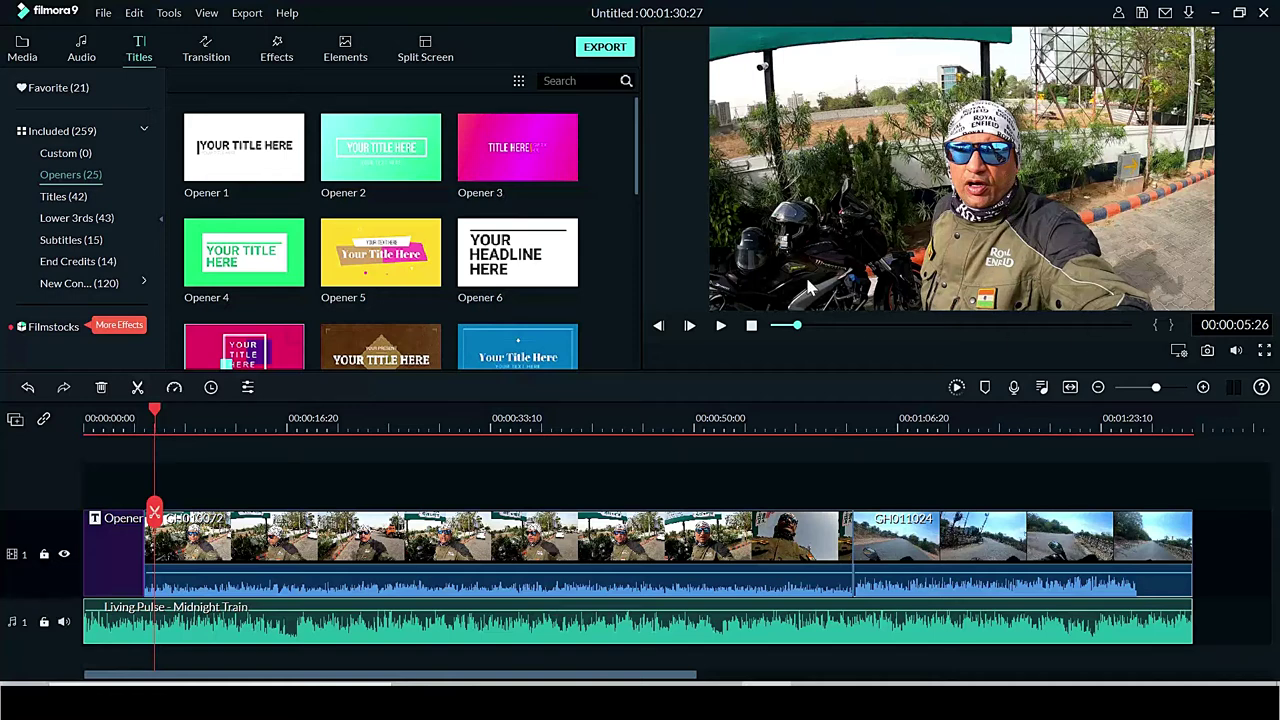
left_click(68, 222)
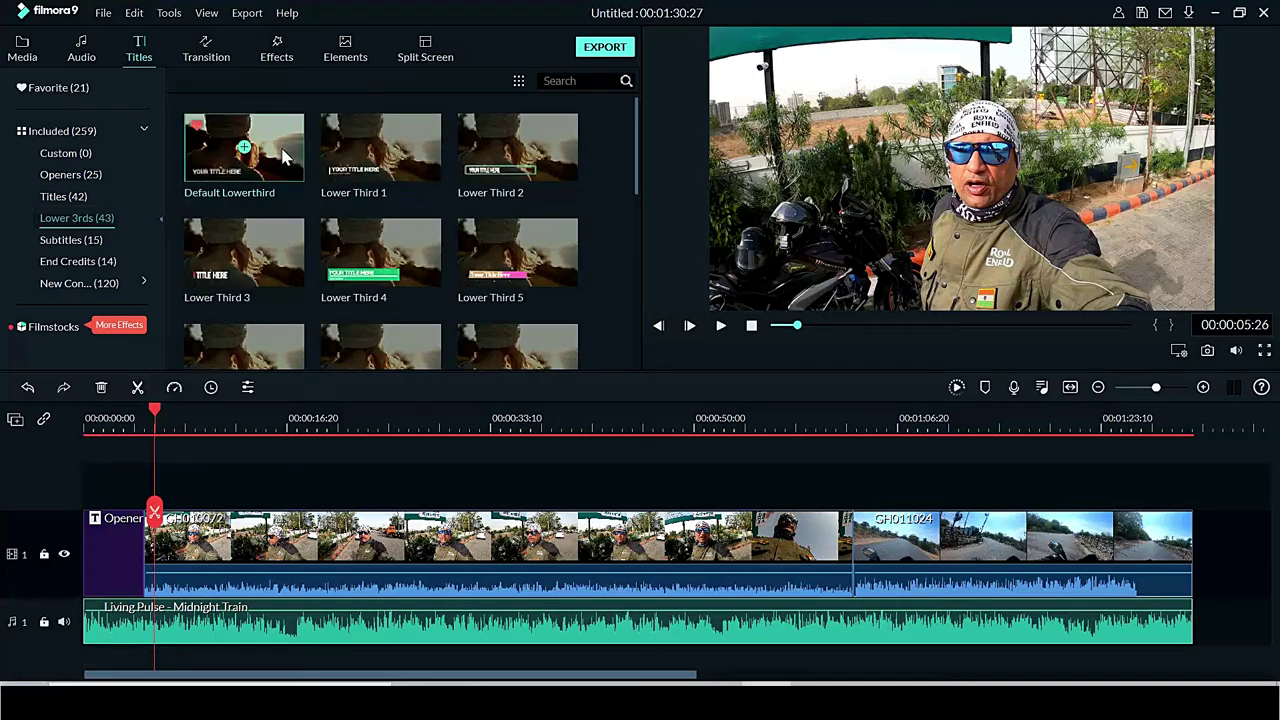
left_click_drag(284, 155, 168, 489)
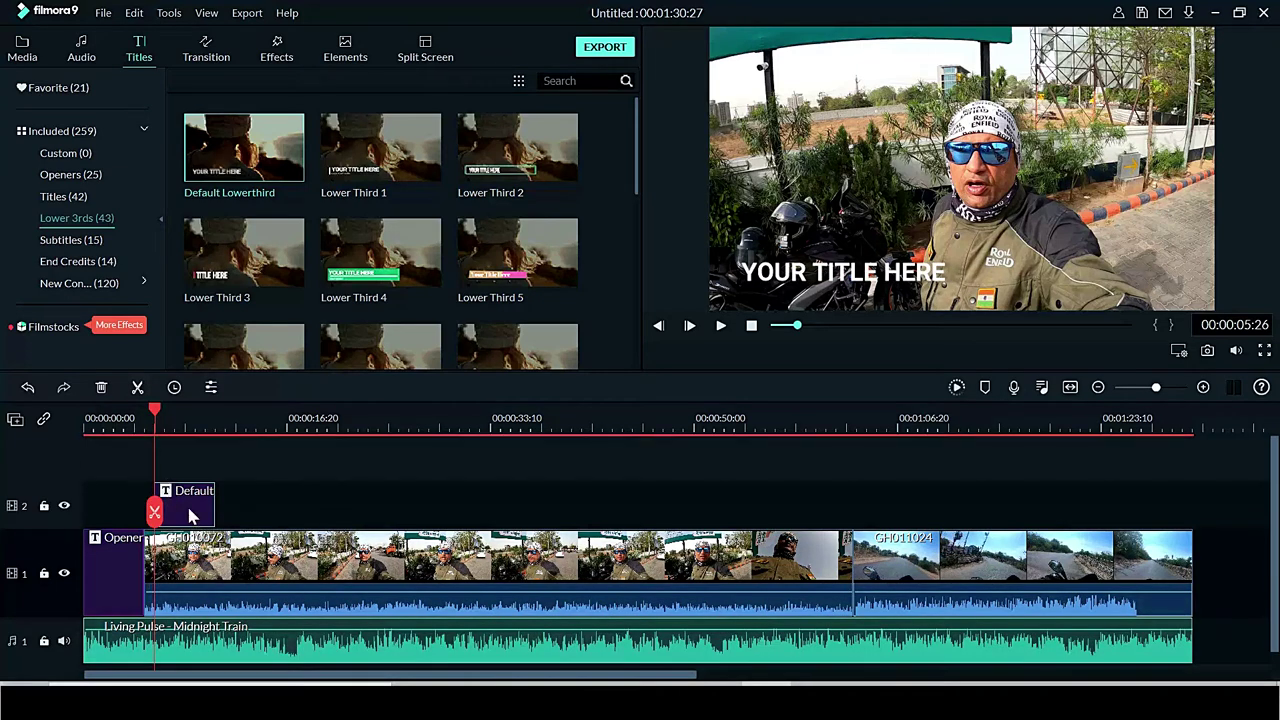
Replace the Default Lowerthird title's placeholder text with "Jaipur Patrol Pump"
double_click(193, 515)
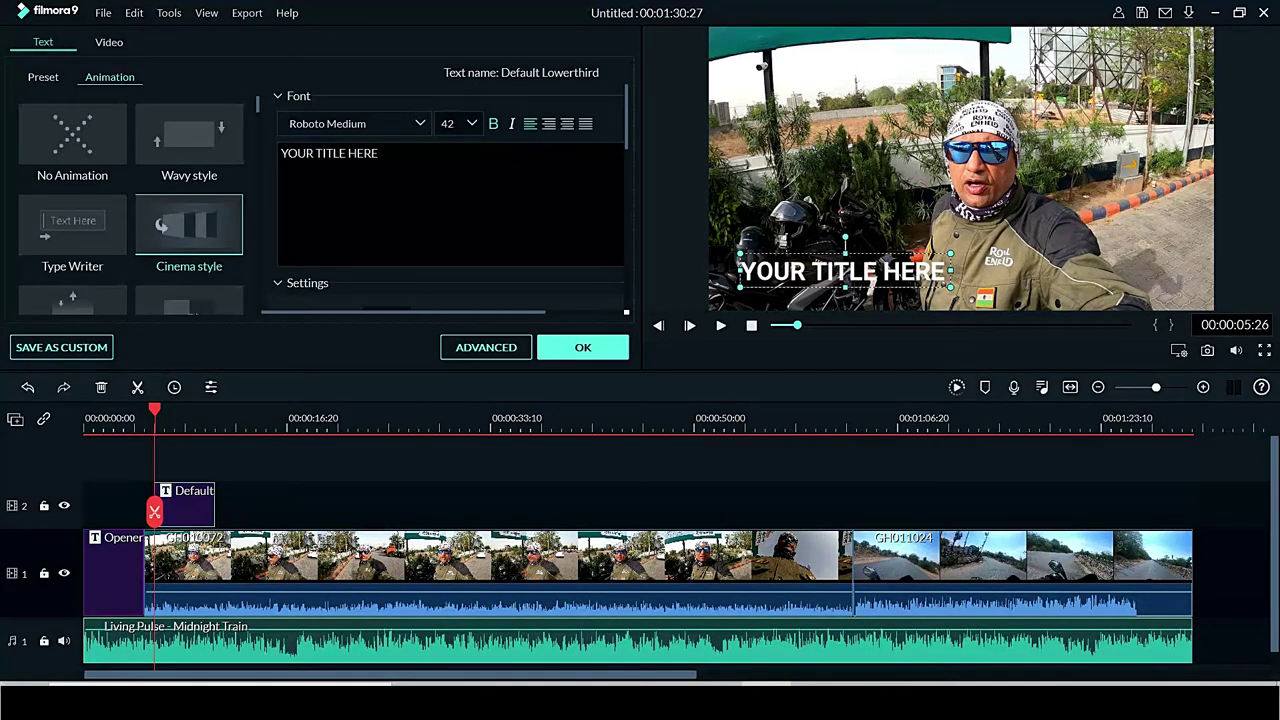
key("ctrl+a")
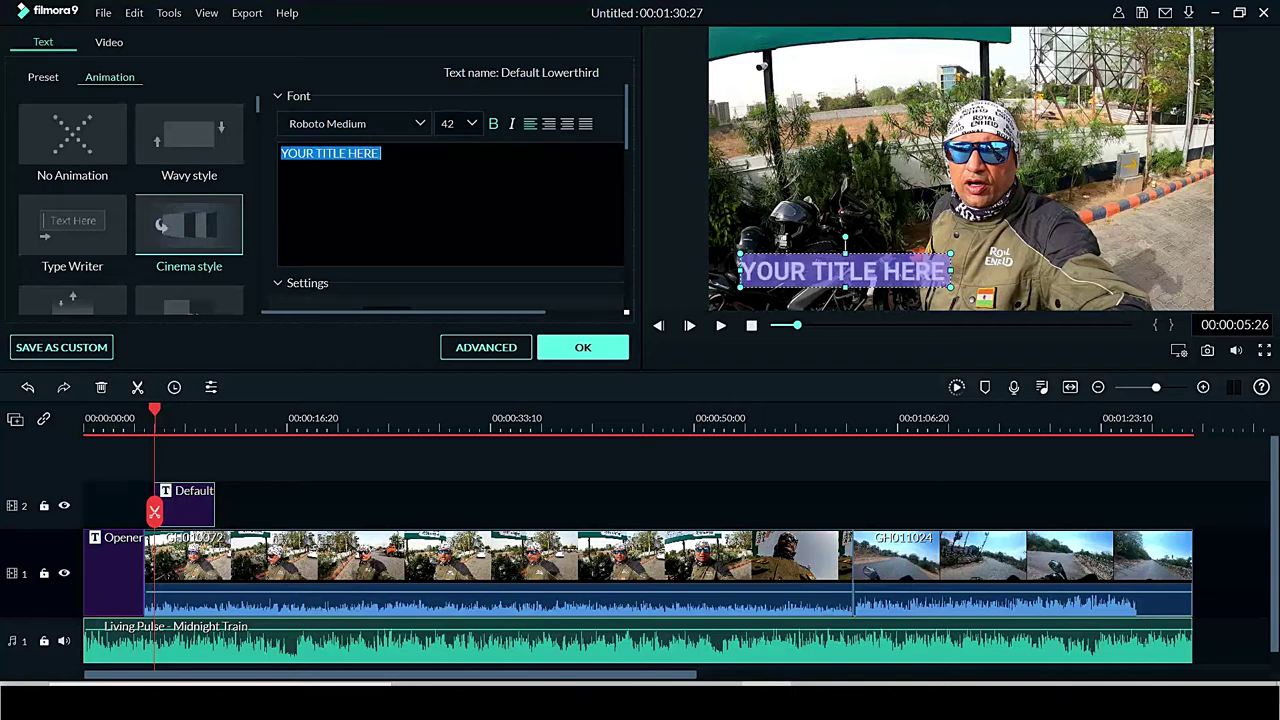
type("Jaipur ")
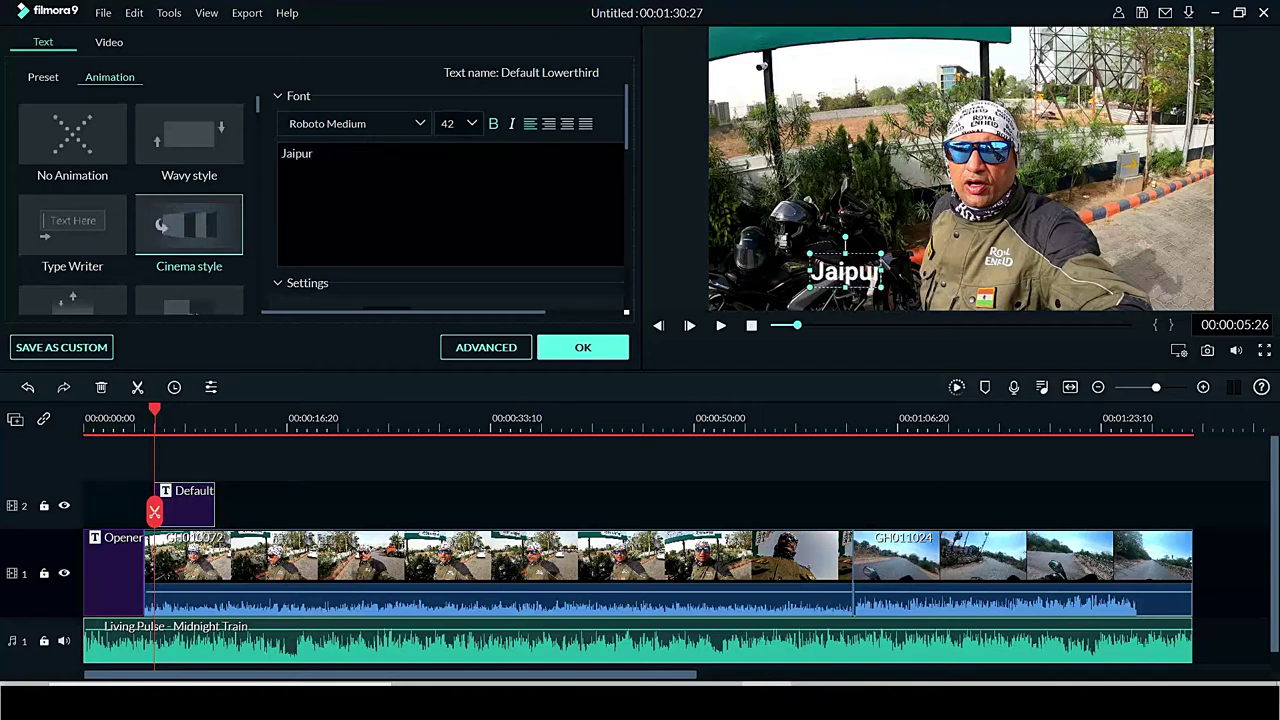
type("Patrol")
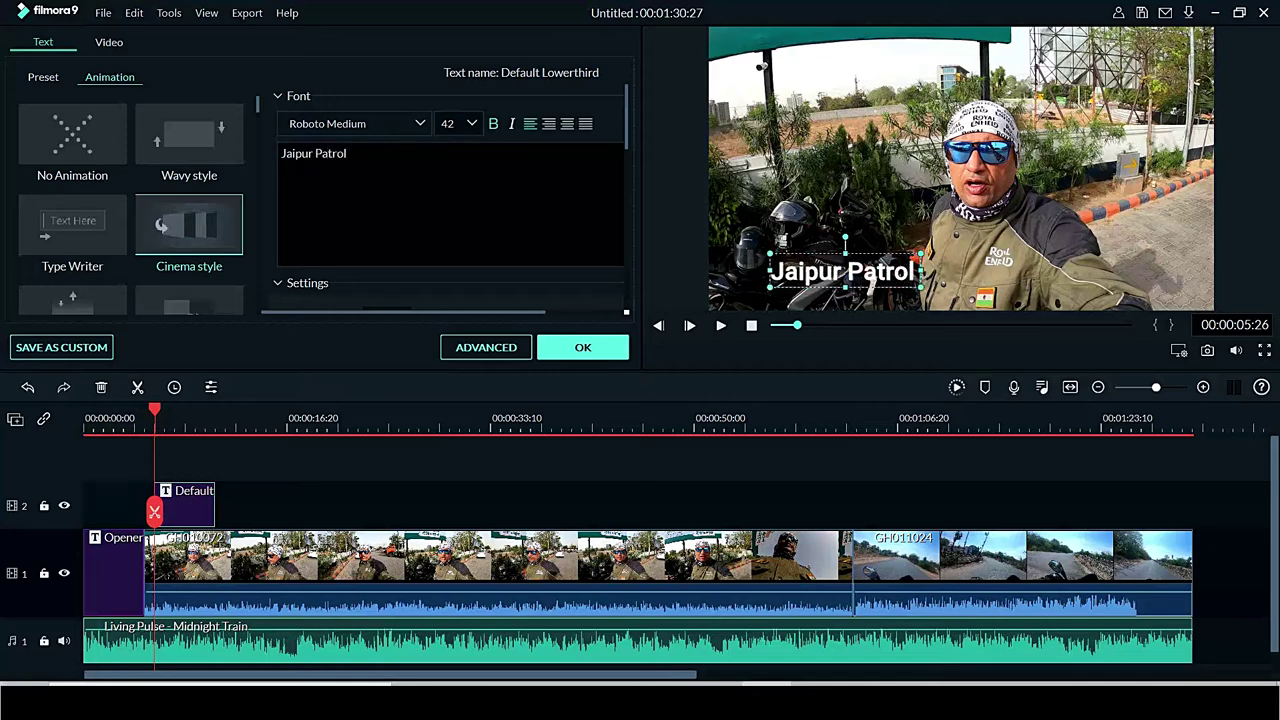
type(" Pump")
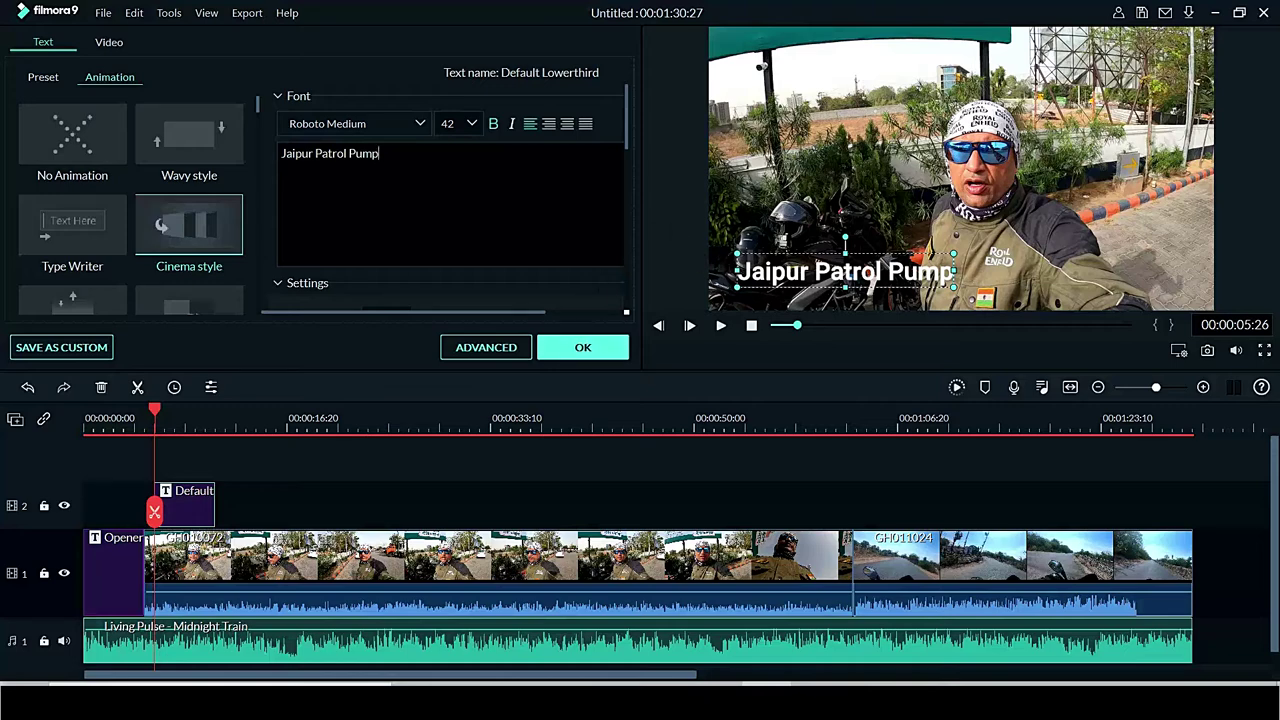
Apply the orange-outlined text preset below Text style 16 and the animation below Type Writer to the Jaipur Patrol Pump title
left_click(43, 79)
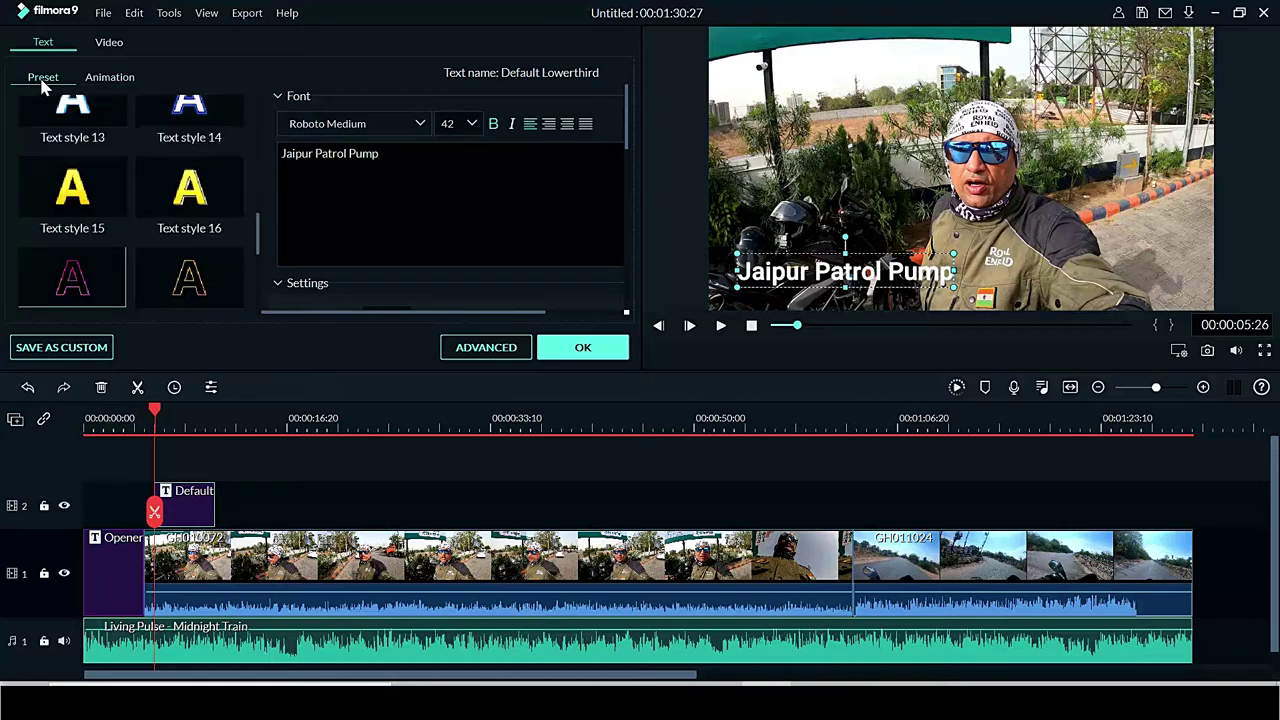
left_click(160, 287)
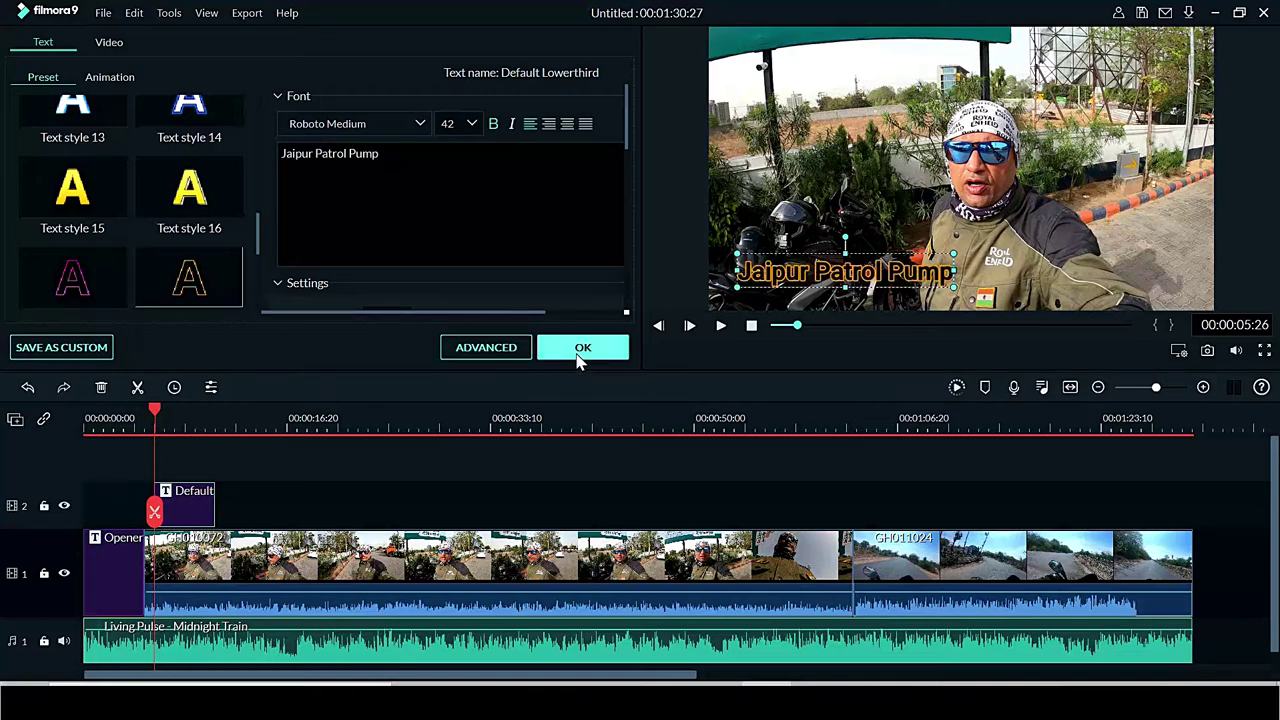
left_click(109, 77)
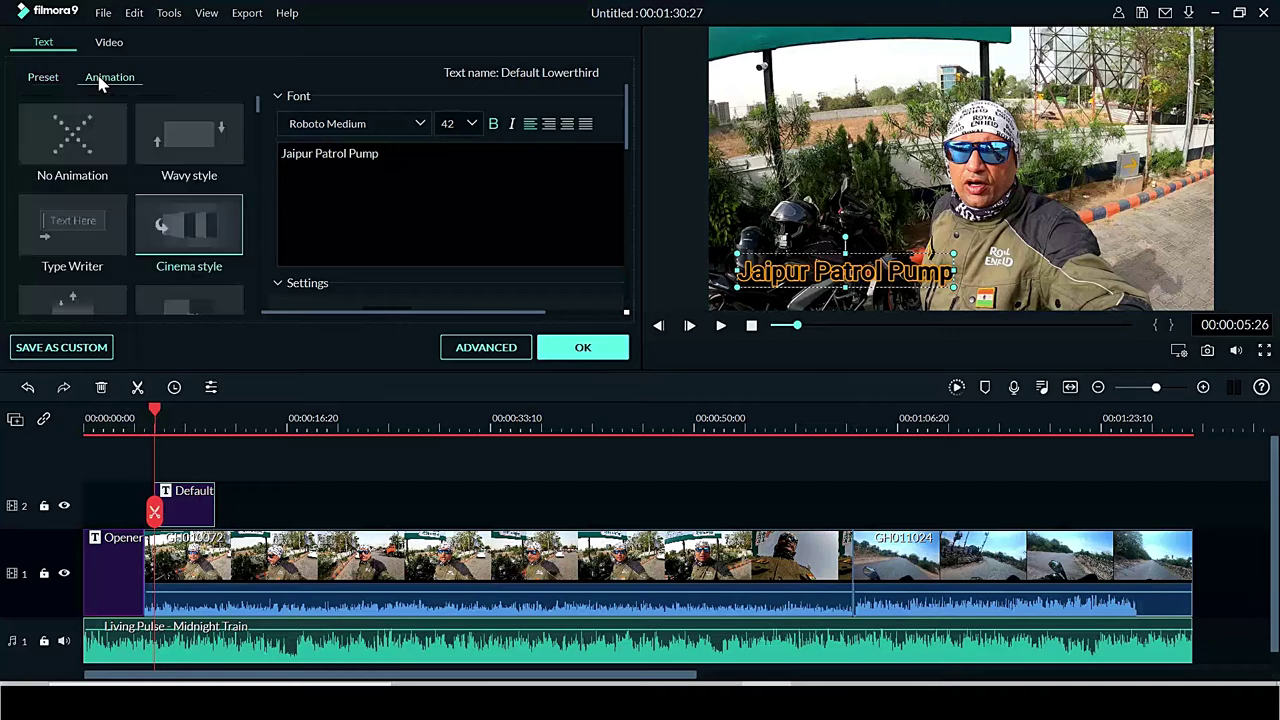
left_click(90, 289)
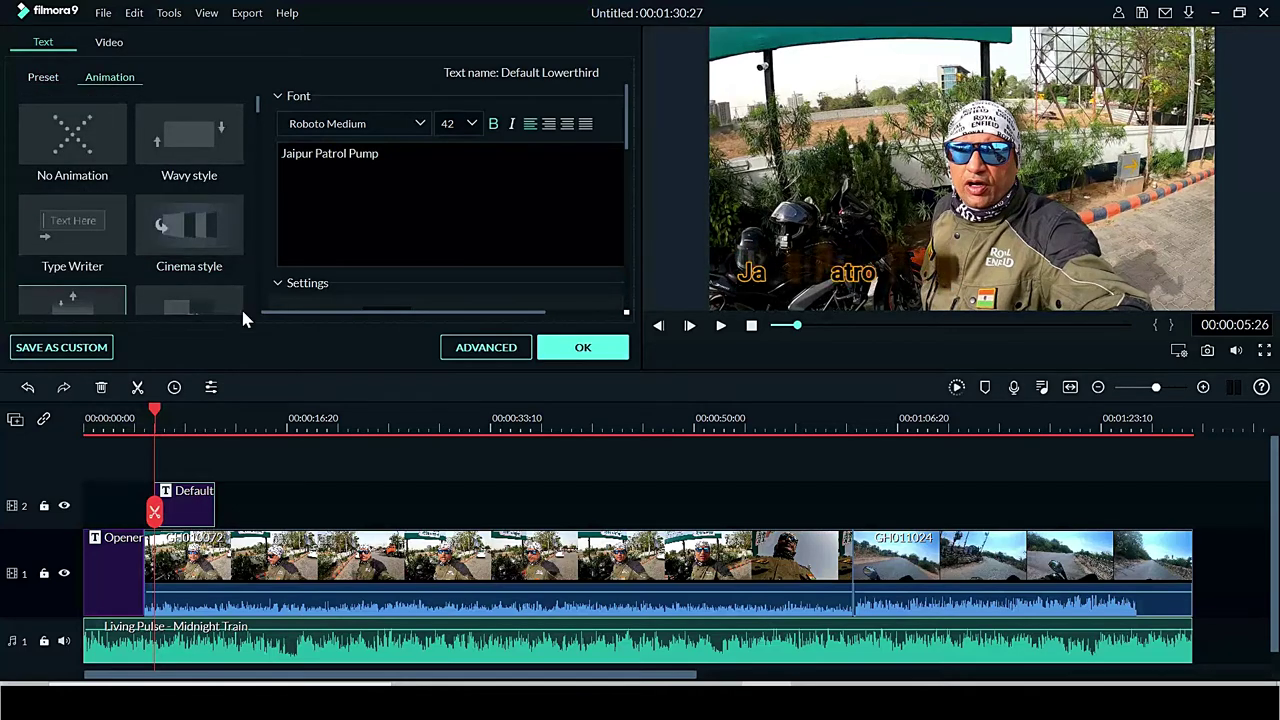
left_click(584, 349)
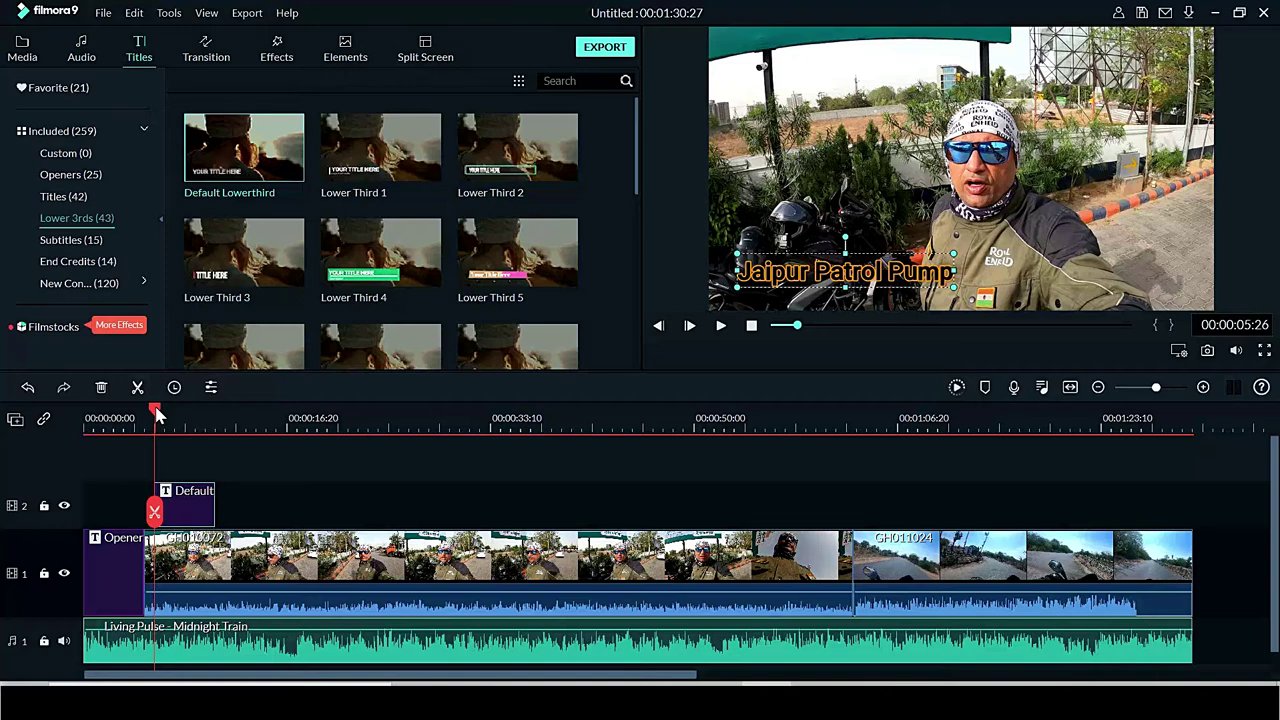
Try the Warp Zoom 6 transition between GH010072 and GH011024 and play across the cut to preview it
left_click(208, 58)
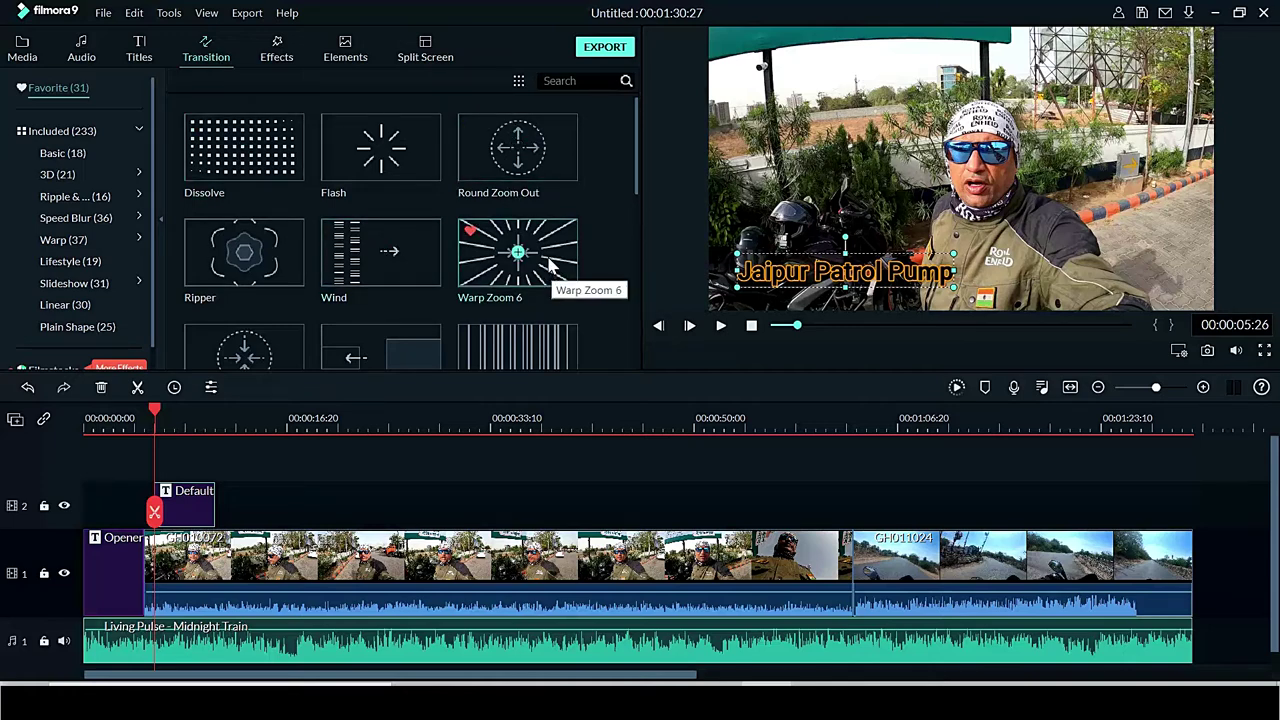
left_click_drag(549, 262, 853, 592)
left_click_drag(157, 410, 830, 552)
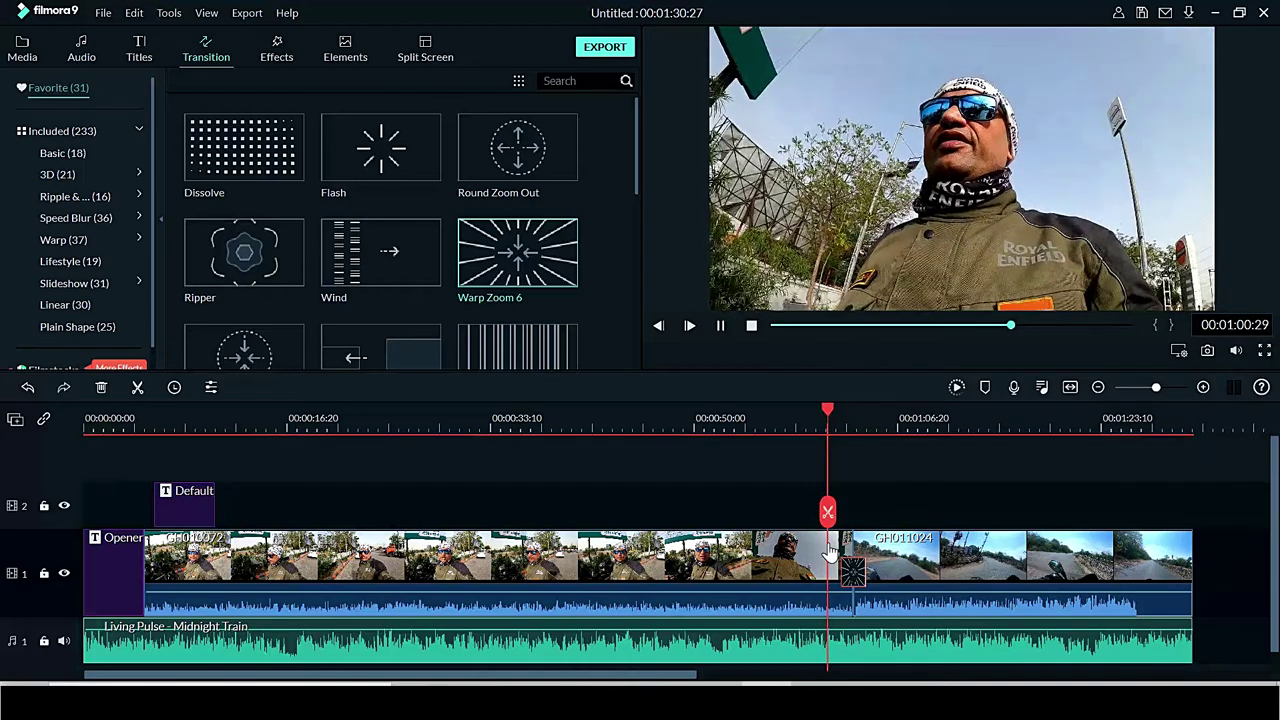
key("space")
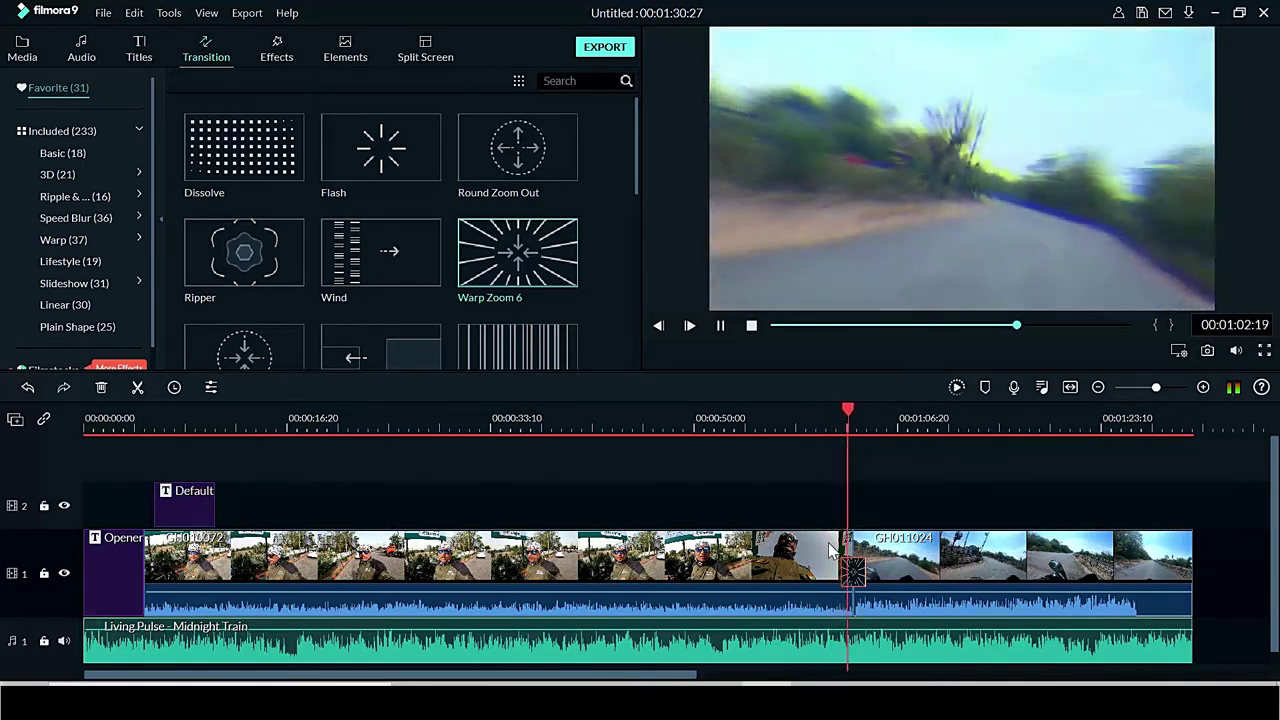
key("space")
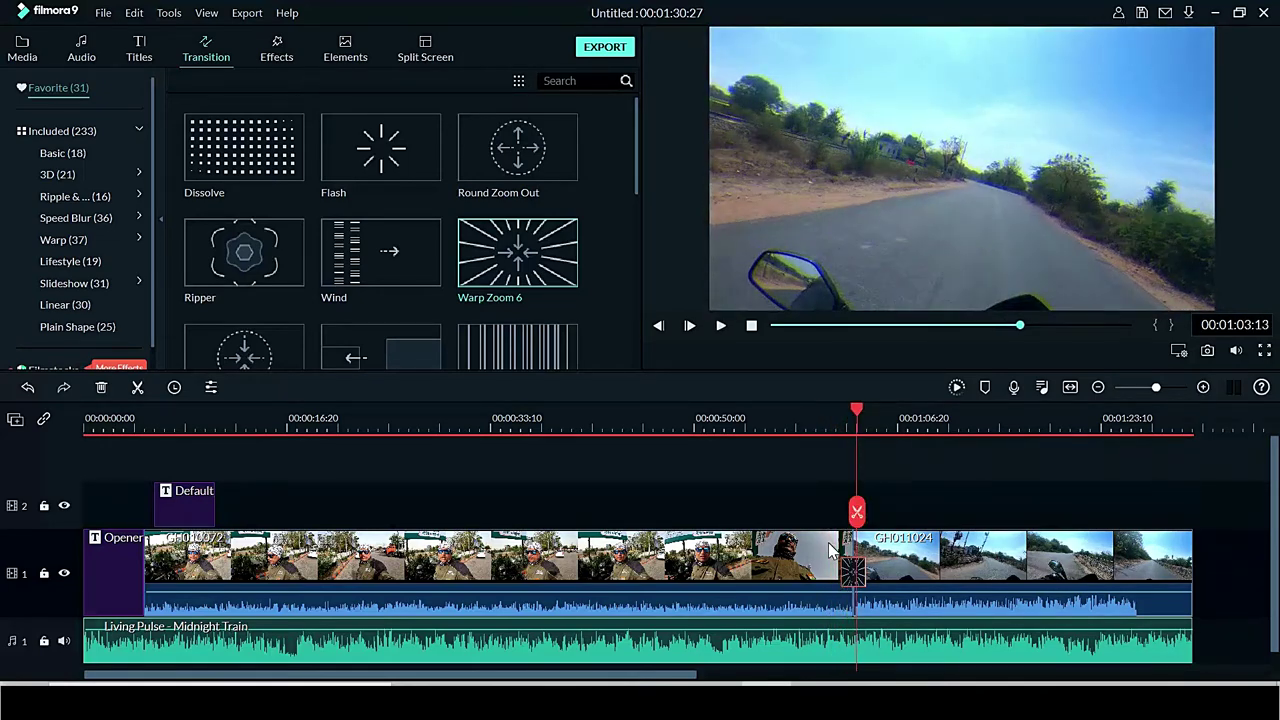
Replace the transition between GH010072 and GH011024 with Wind and play it from just before the cut
mouse_move(380, 252)
left_mouse_down()
mouse_move(766, 523)
mouse_move(852, 565)
left_mouse_up()
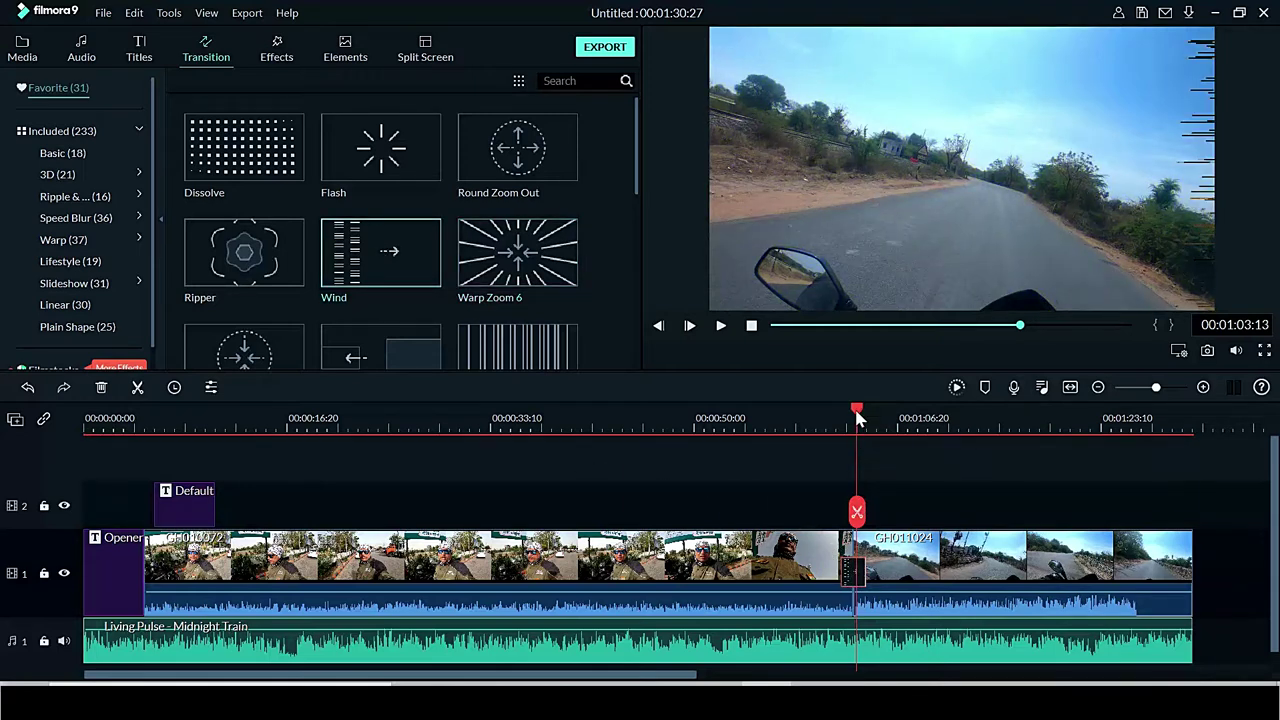
left_click_drag(857, 418, 828, 423)
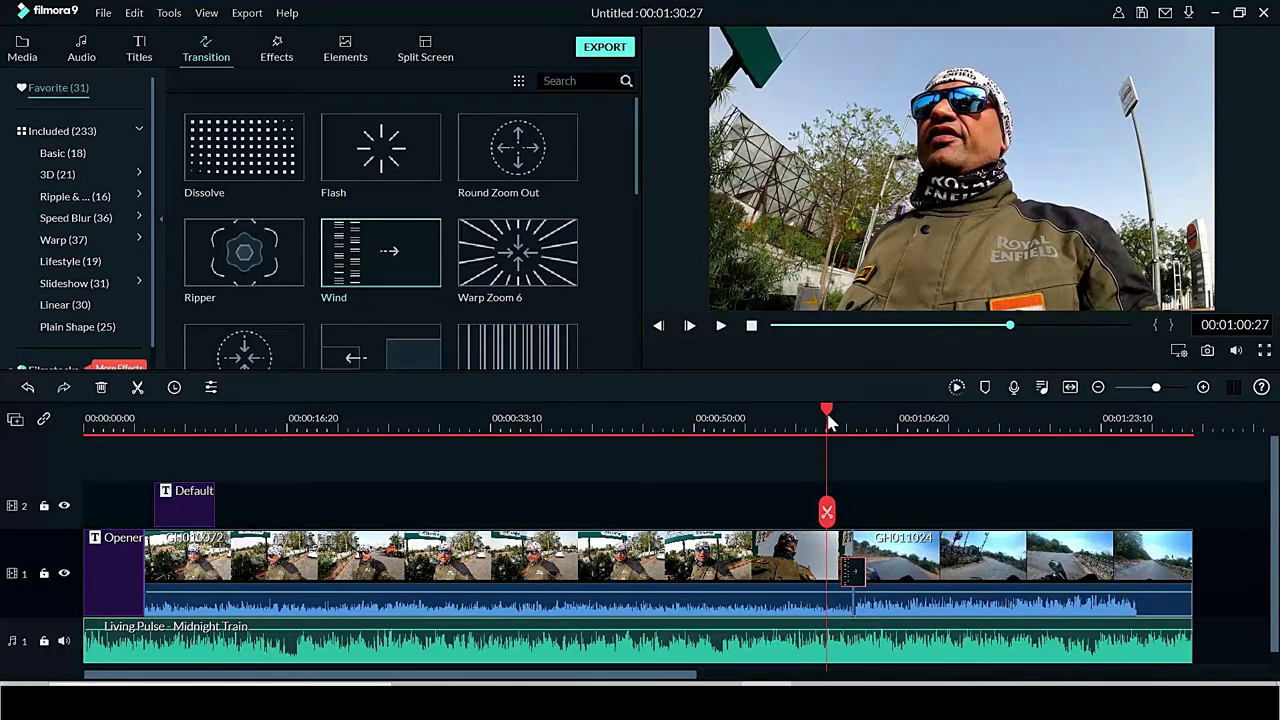
key("space")
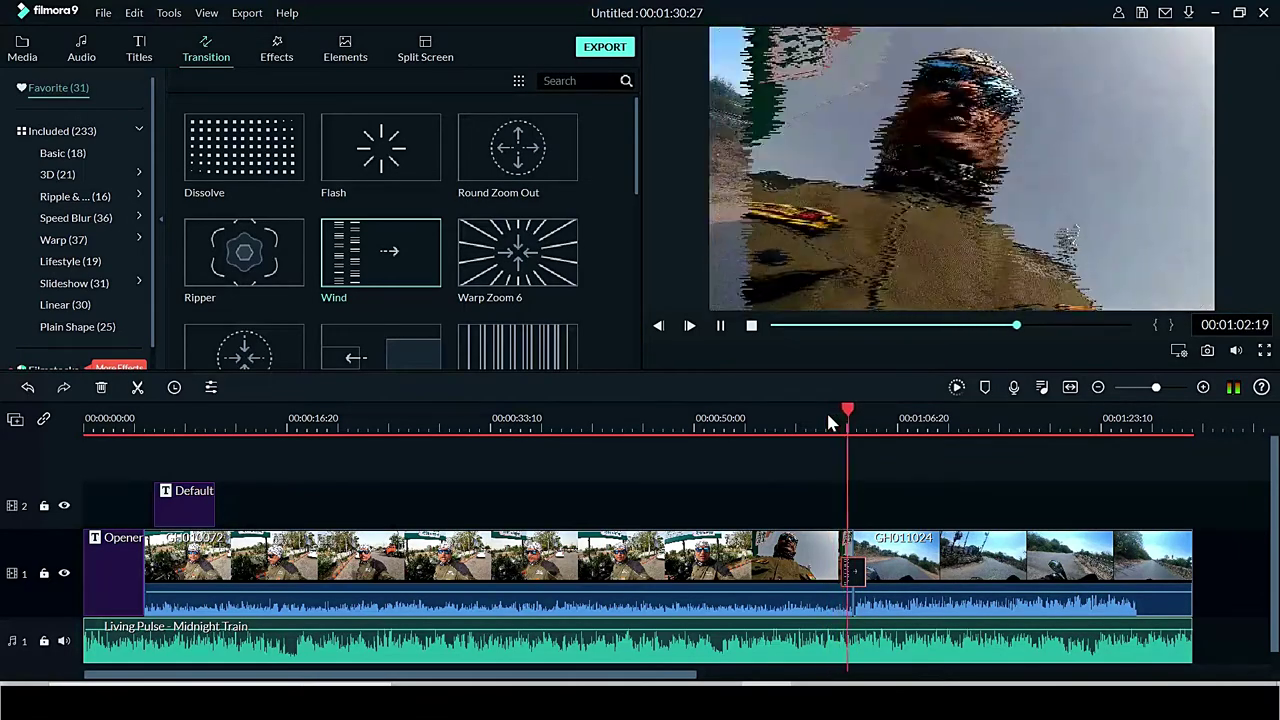
key("space")
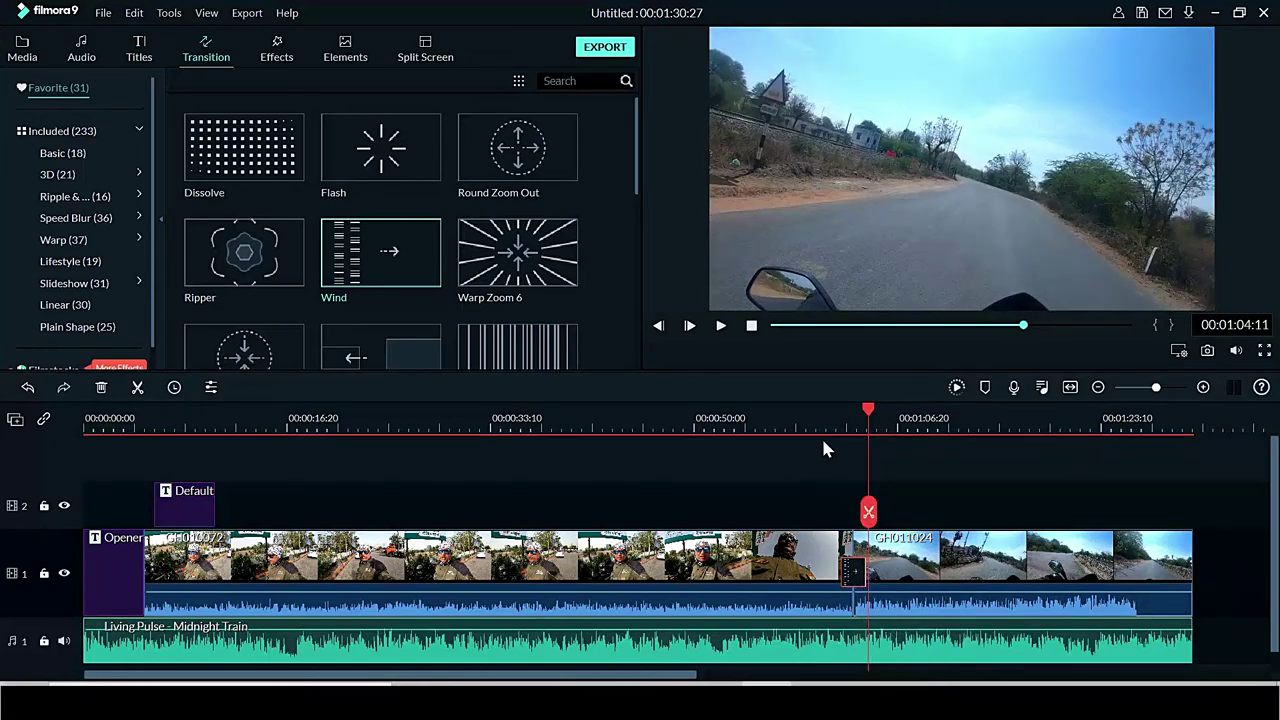
Move the playhead to 00:00:28:02, select GH010072, and examine the Filters and Overlays categories of the included effects
left_click(272, 58)
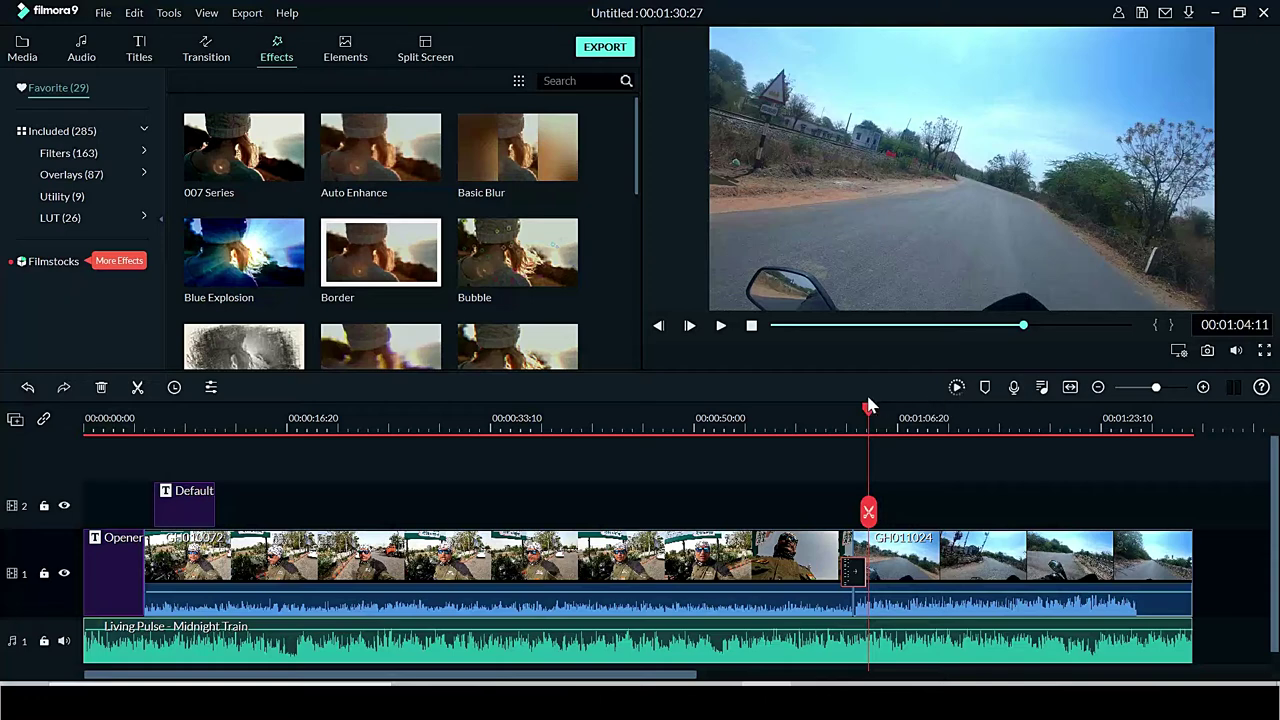
left_click_drag(868, 405, 425, 464)
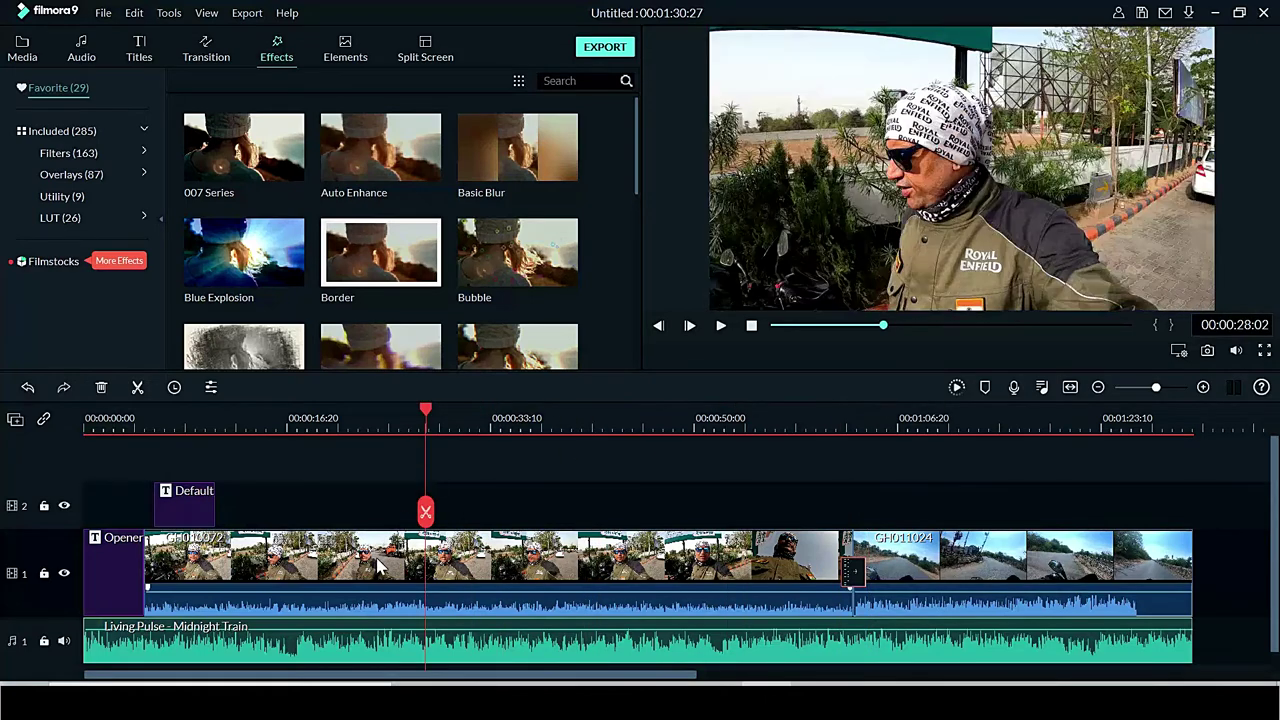
left_click(378, 567)
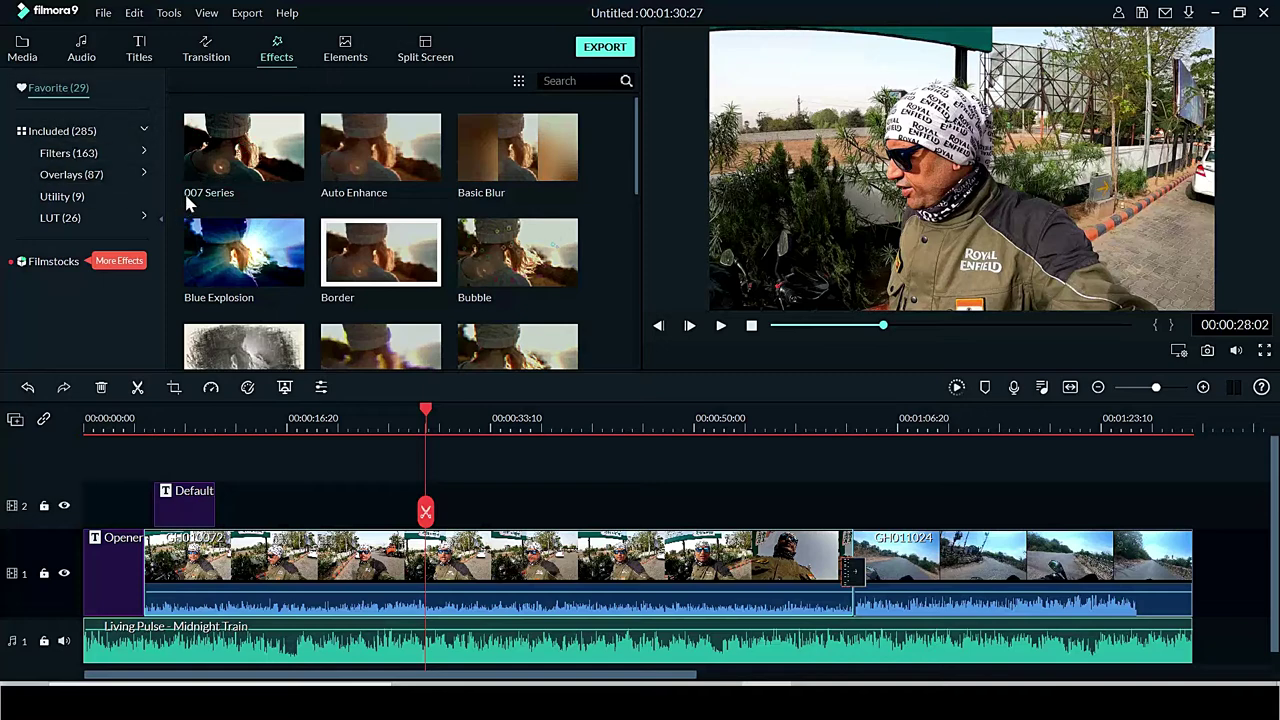
left_click(60, 153)
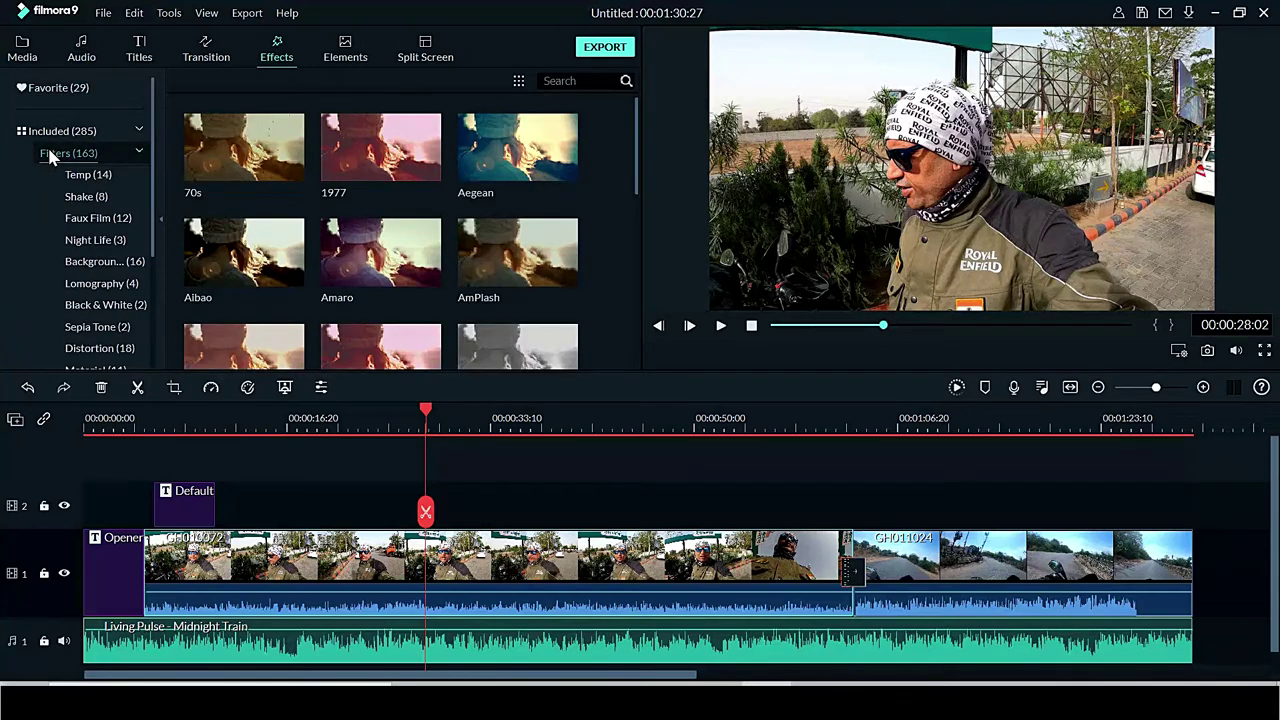
left_click(139, 151)
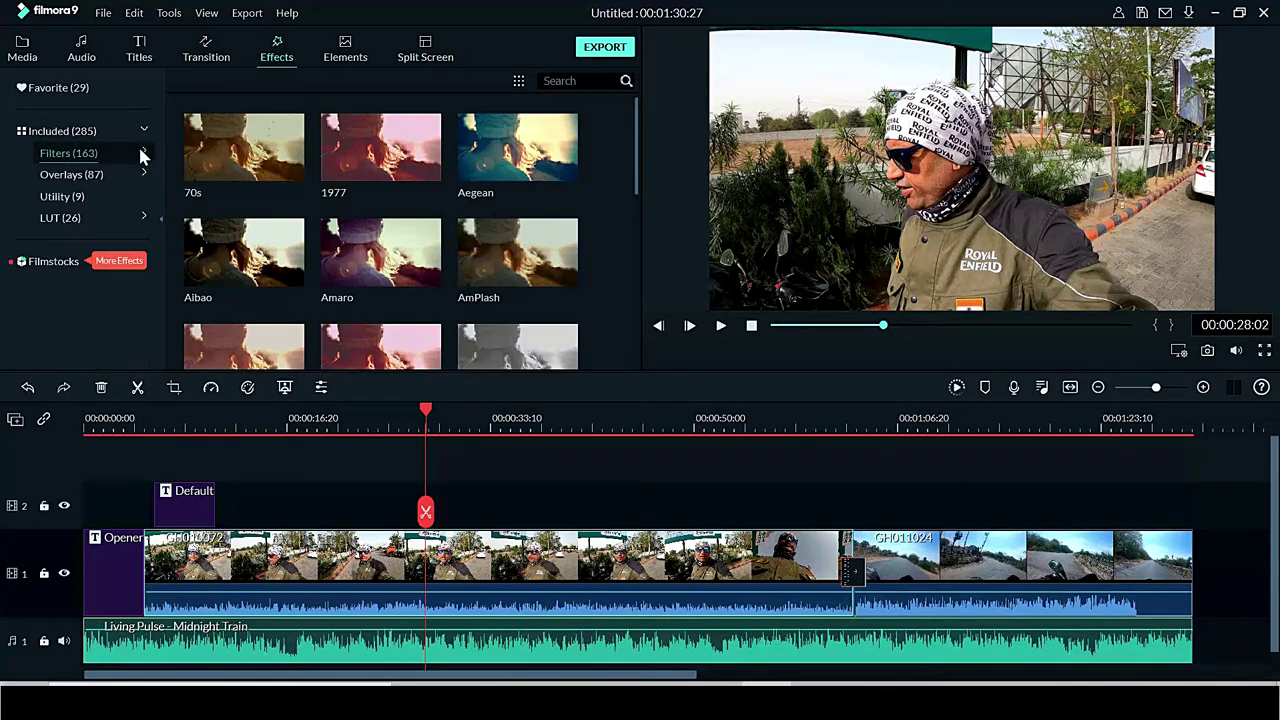
left_click(72, 175)
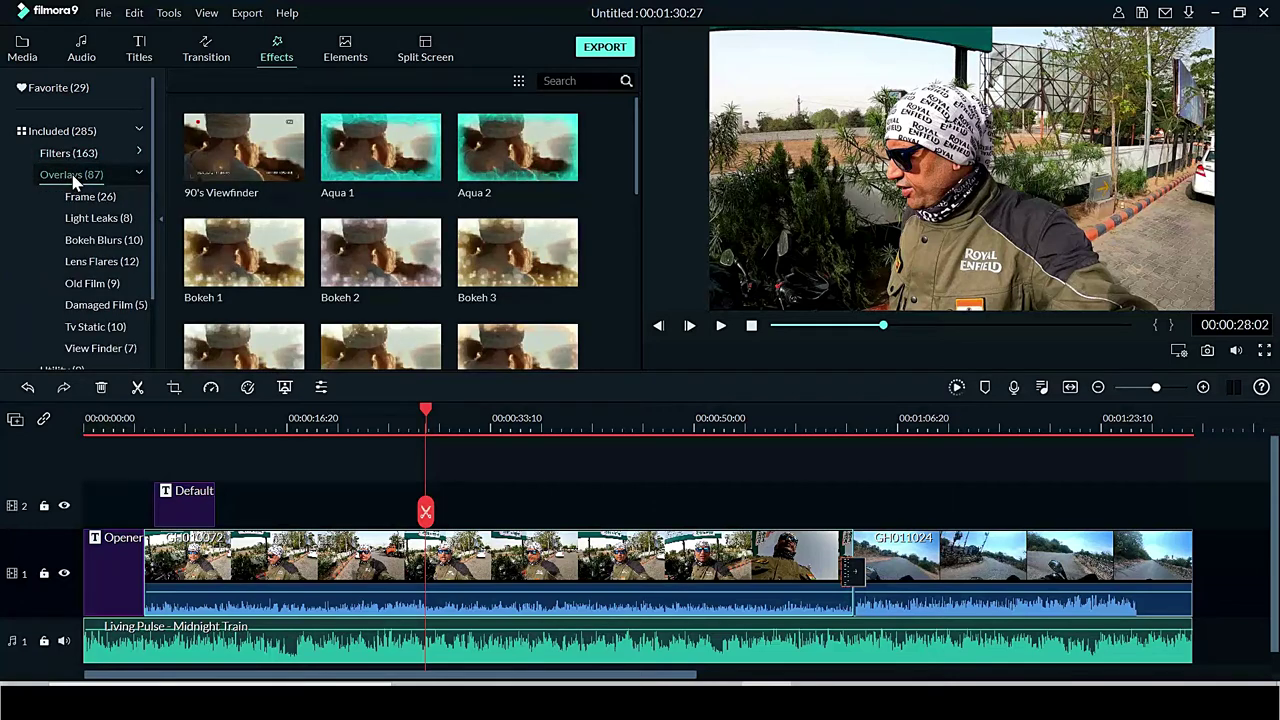
left_click(138, 174)
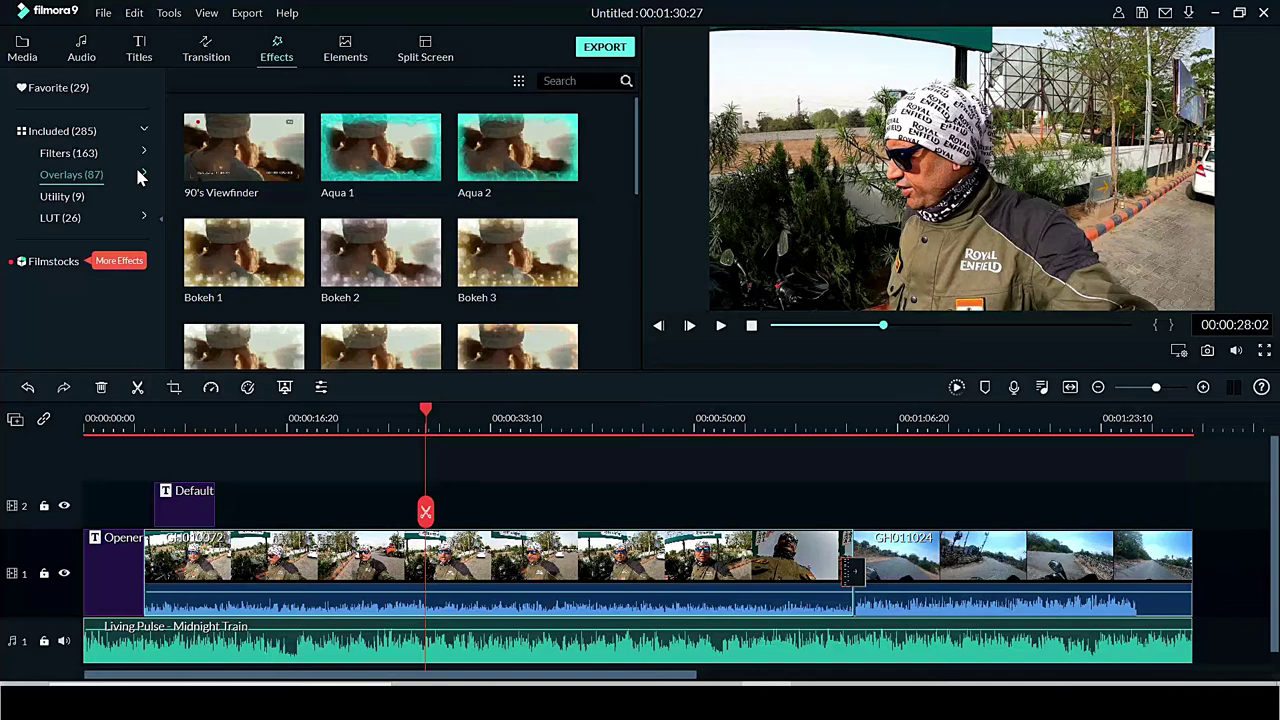
Preview the filters, try Aibao on track 2 above GH010072, and delete it from the timeline
left_click(82, 154)
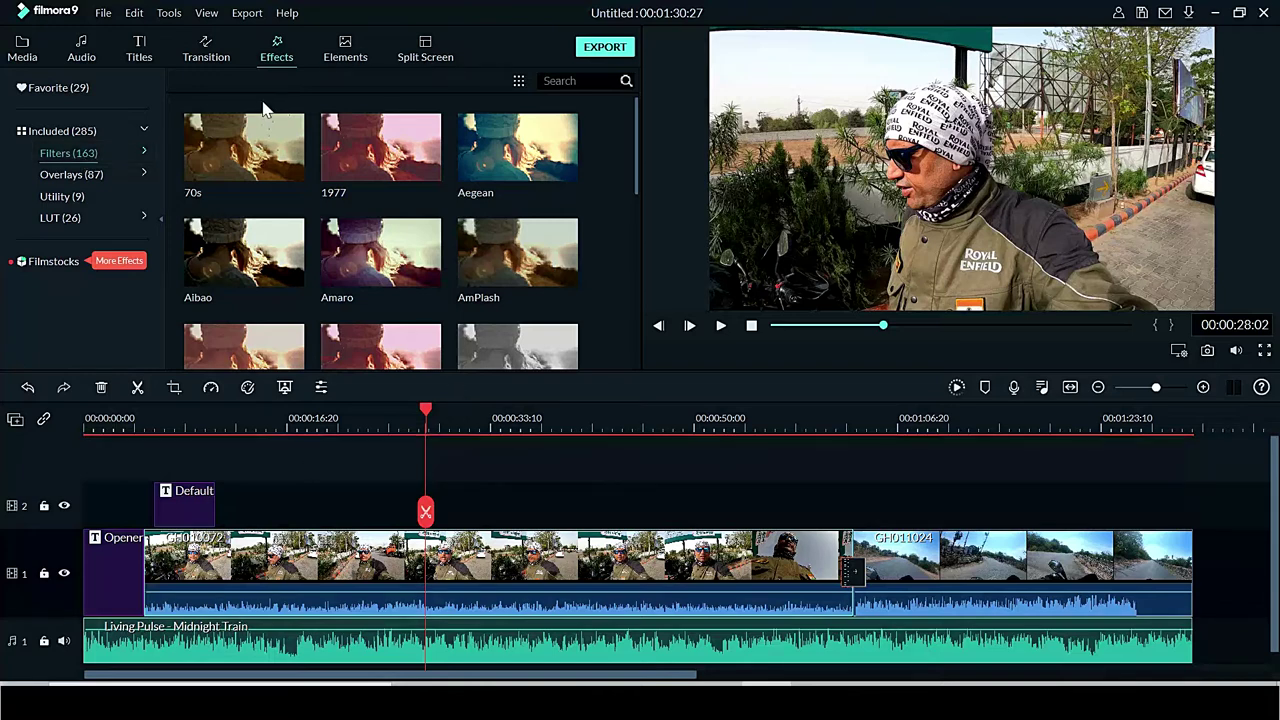
mouse_move(253, 155)
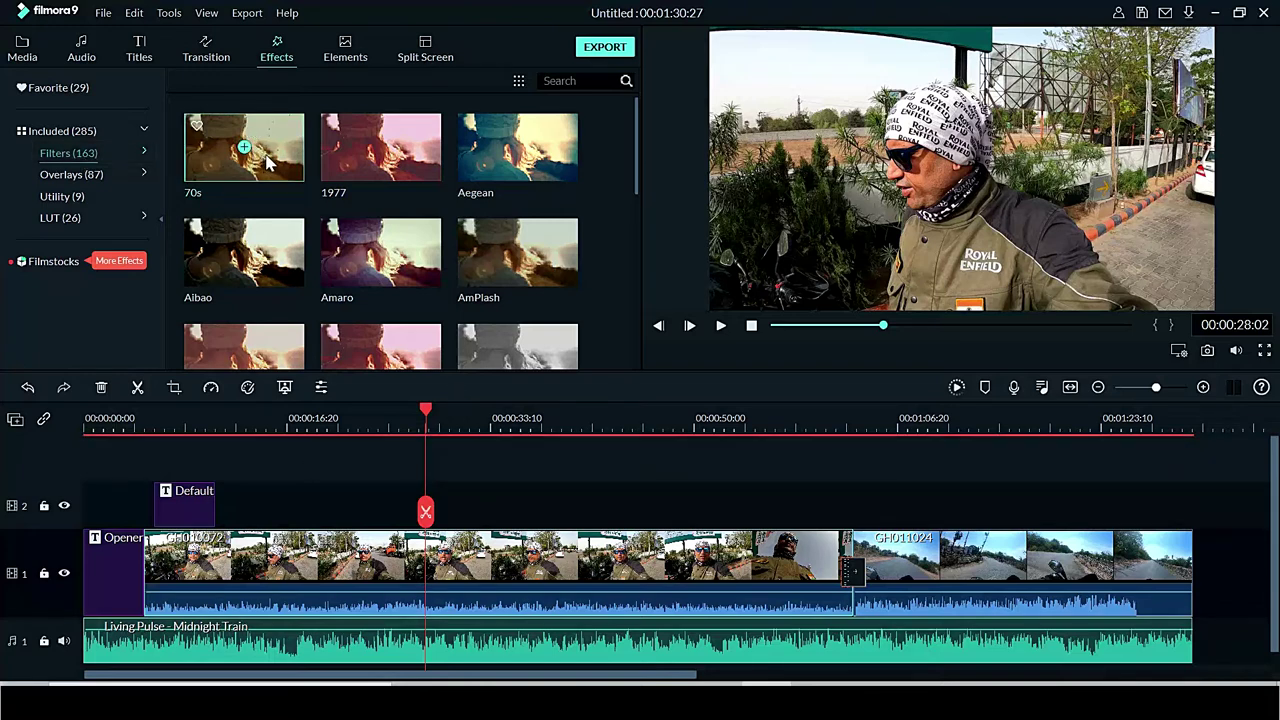
left_click(268, 163)
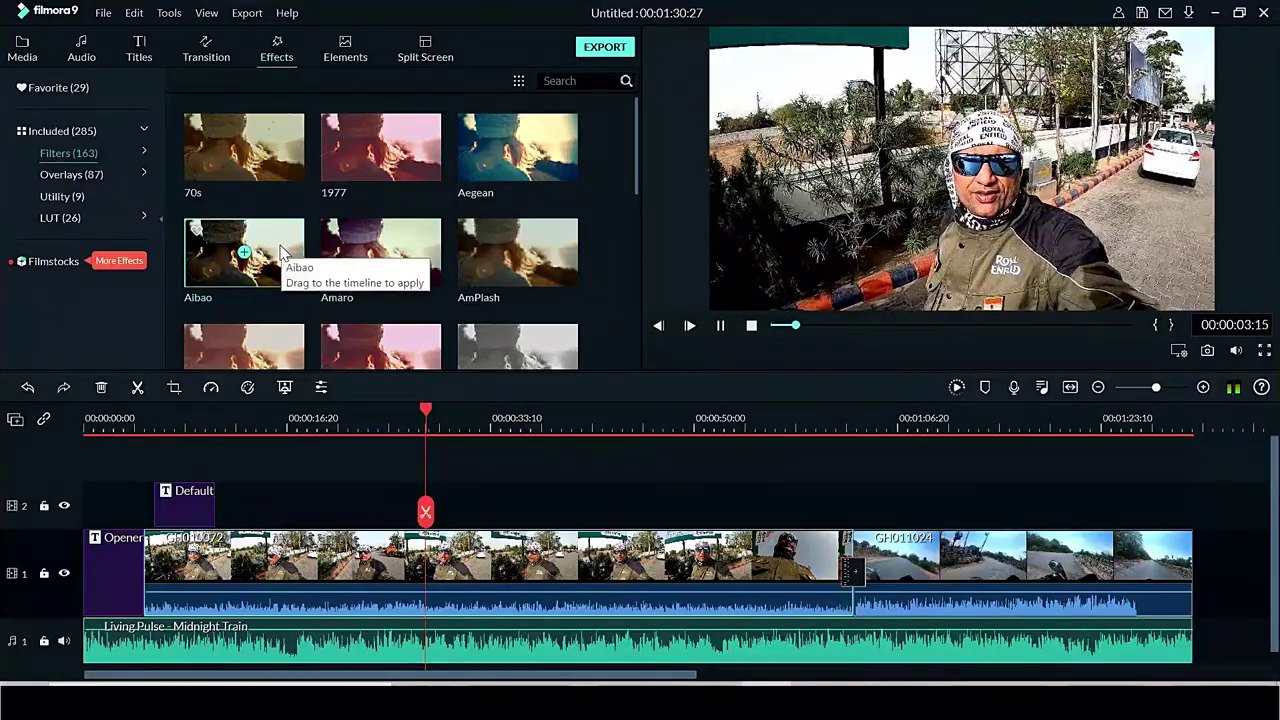
left_click_drag(282, 252, 343, 527)
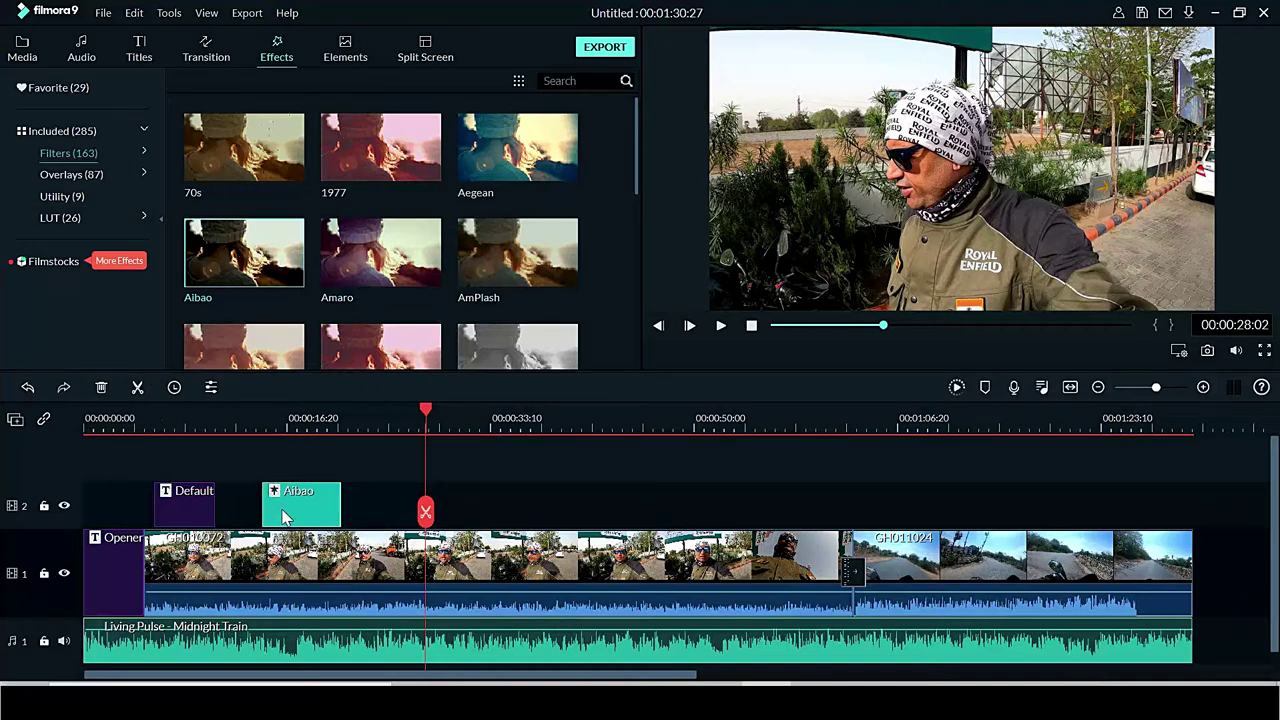
left_click(100, 388)
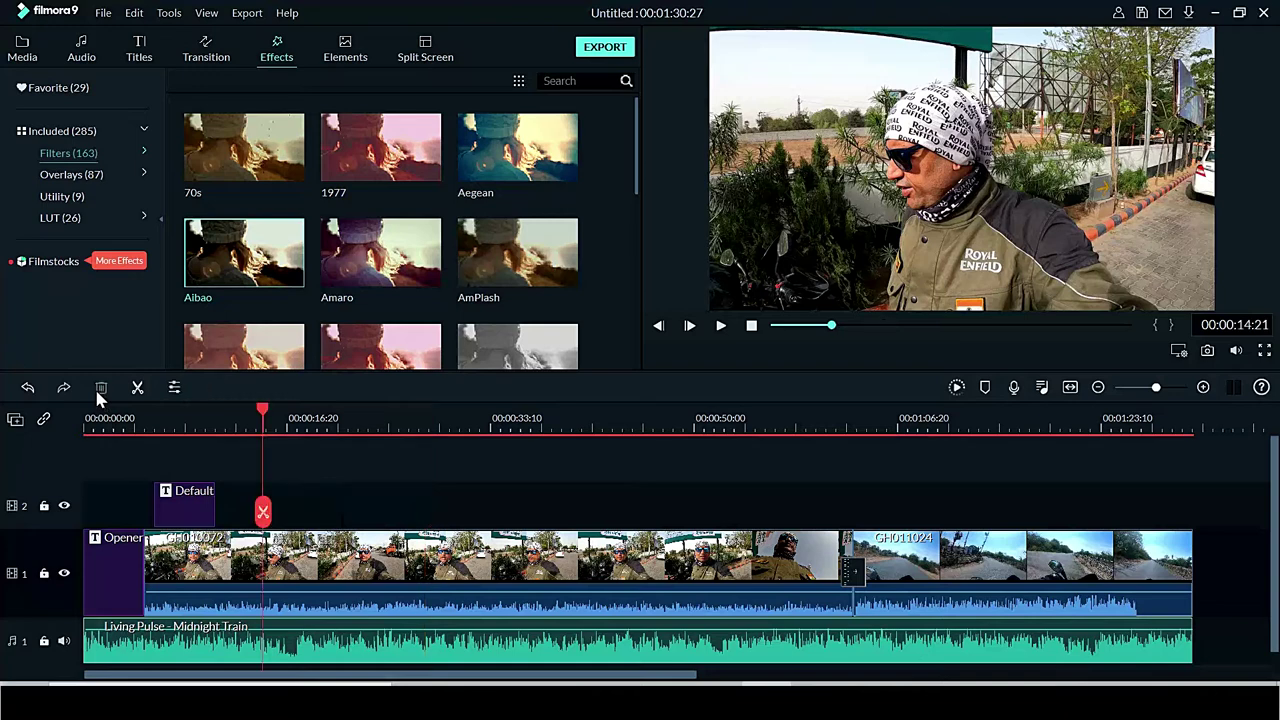
Preview the Aqua 1 and Bokeh 2 overlays, and another overlay below Bokeh 1, with GH010072 selected on the timeline
left_click(80, 178)
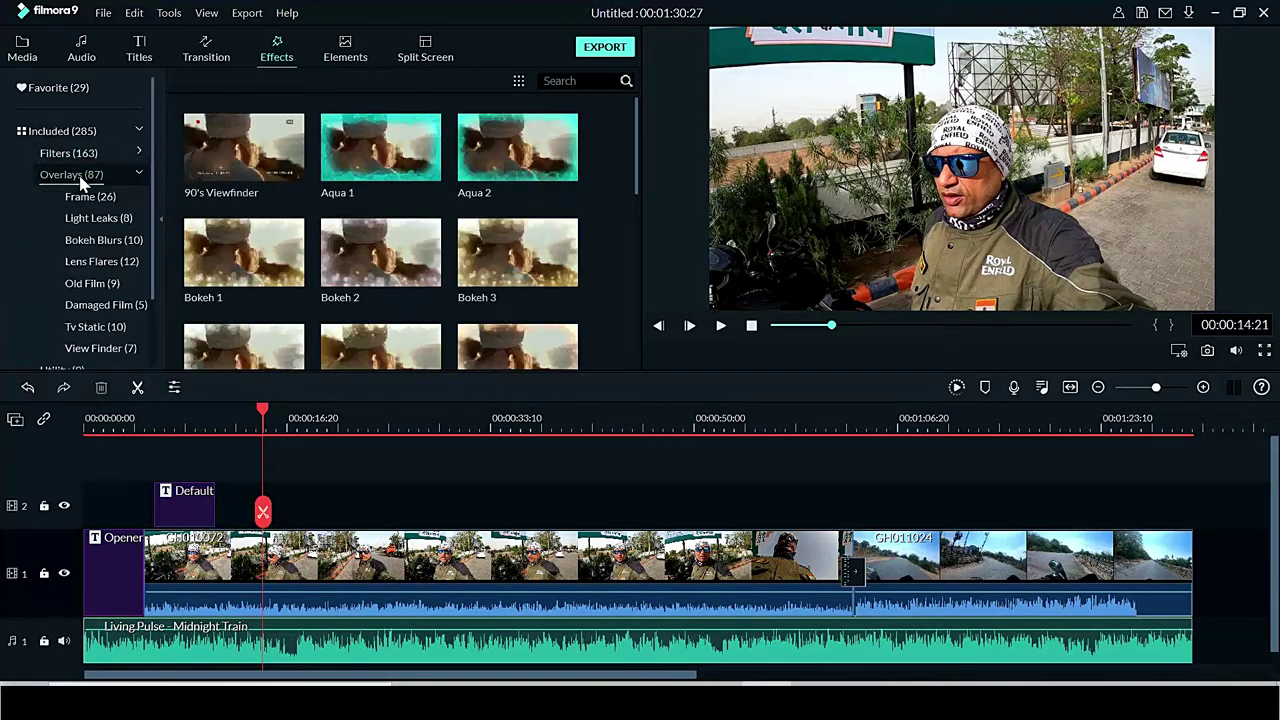
mouse_move(425, 157)
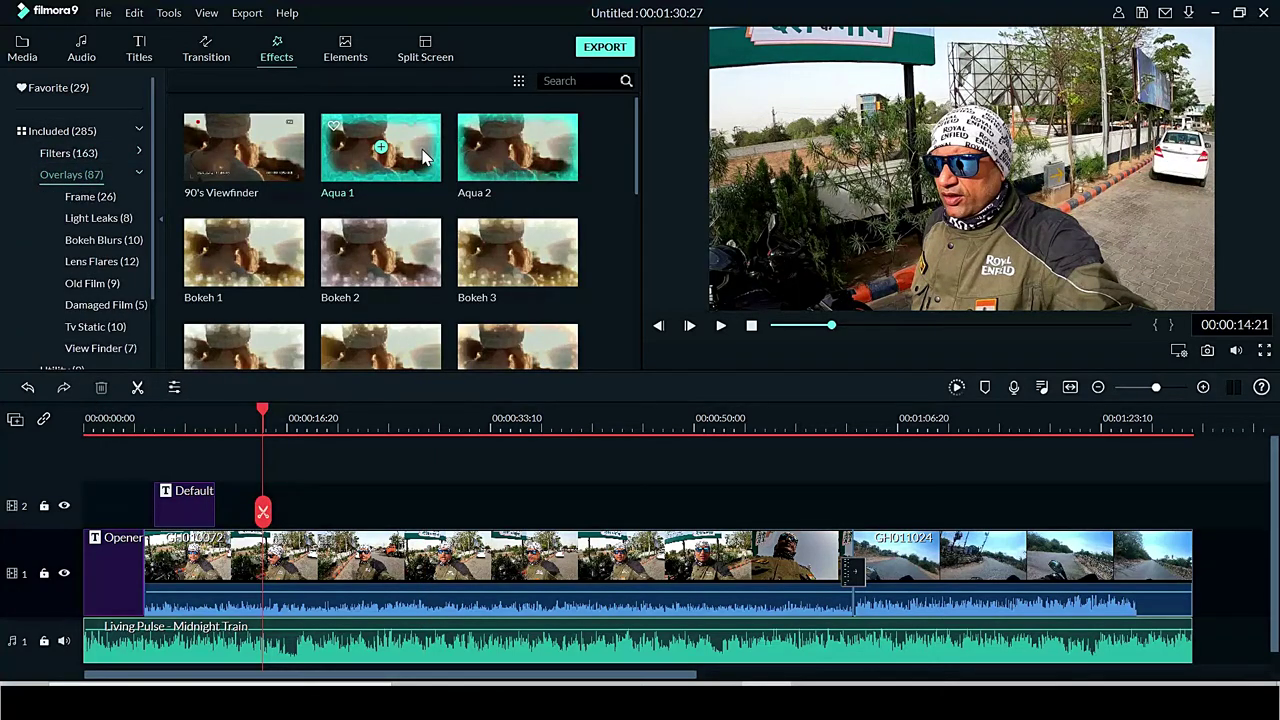
left_click(425, 157)
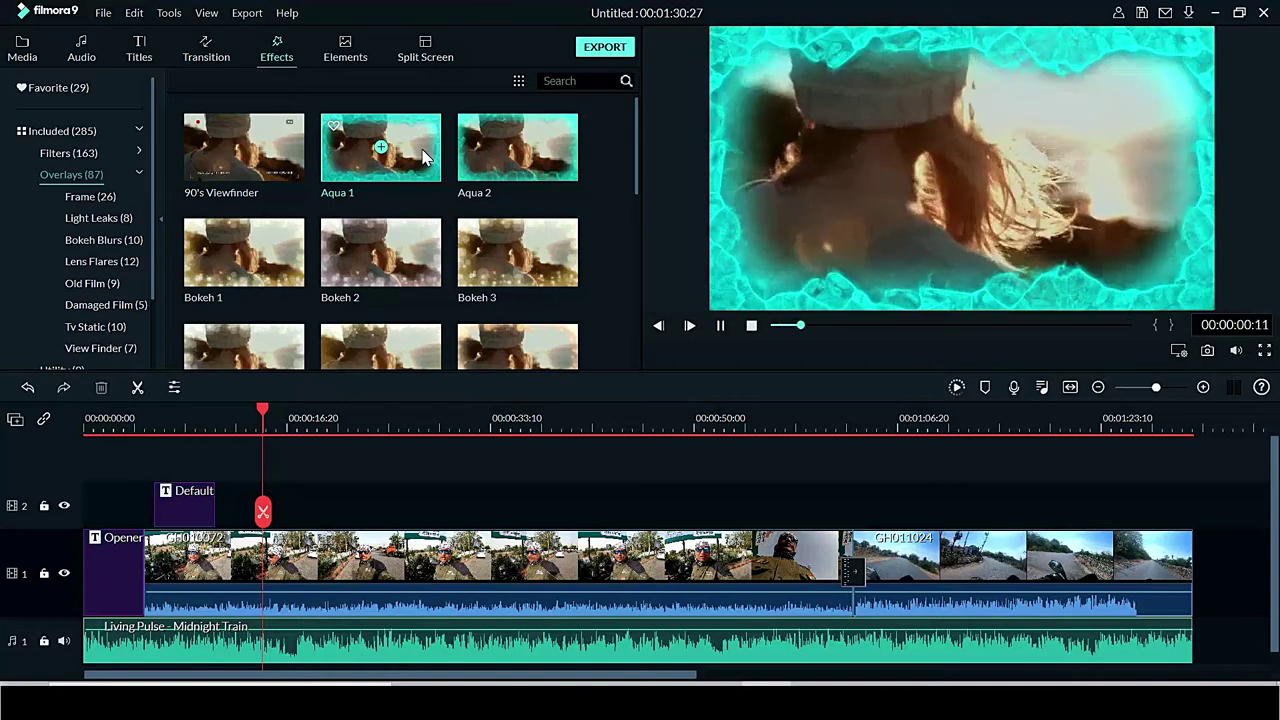
left_click(300, 560)
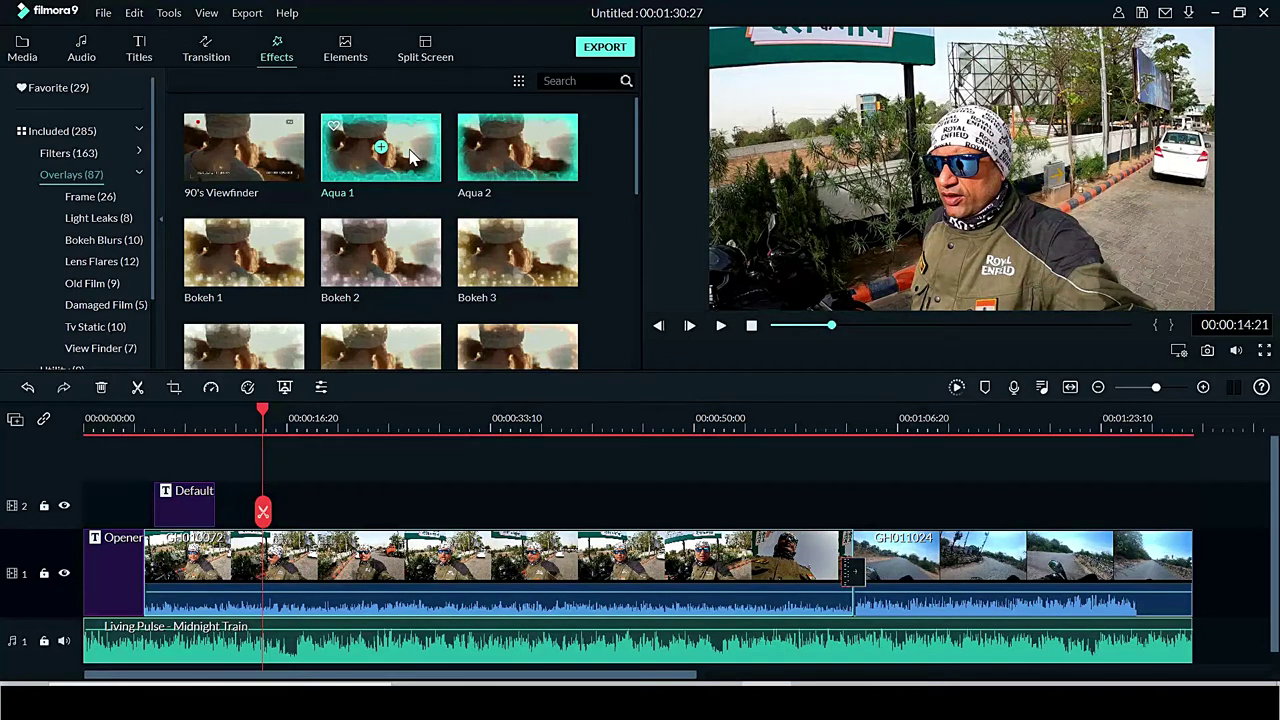
left_click(418, 274)
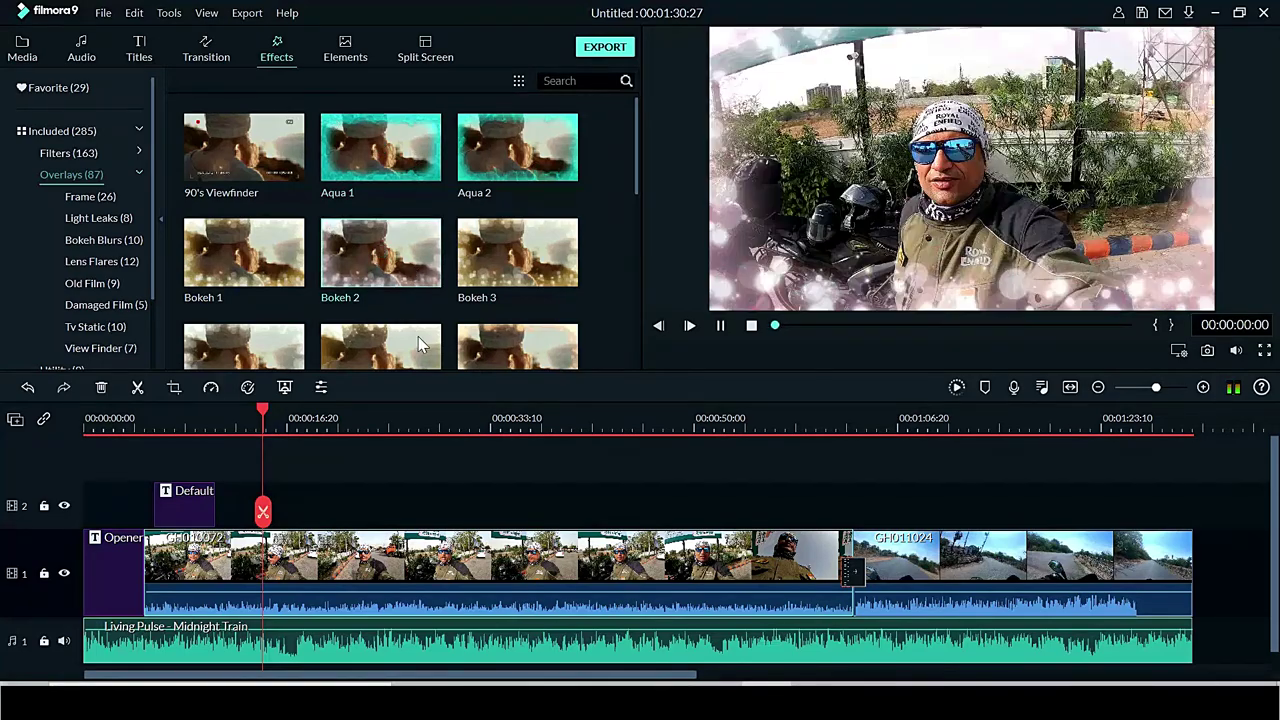
left_click(270, 352)
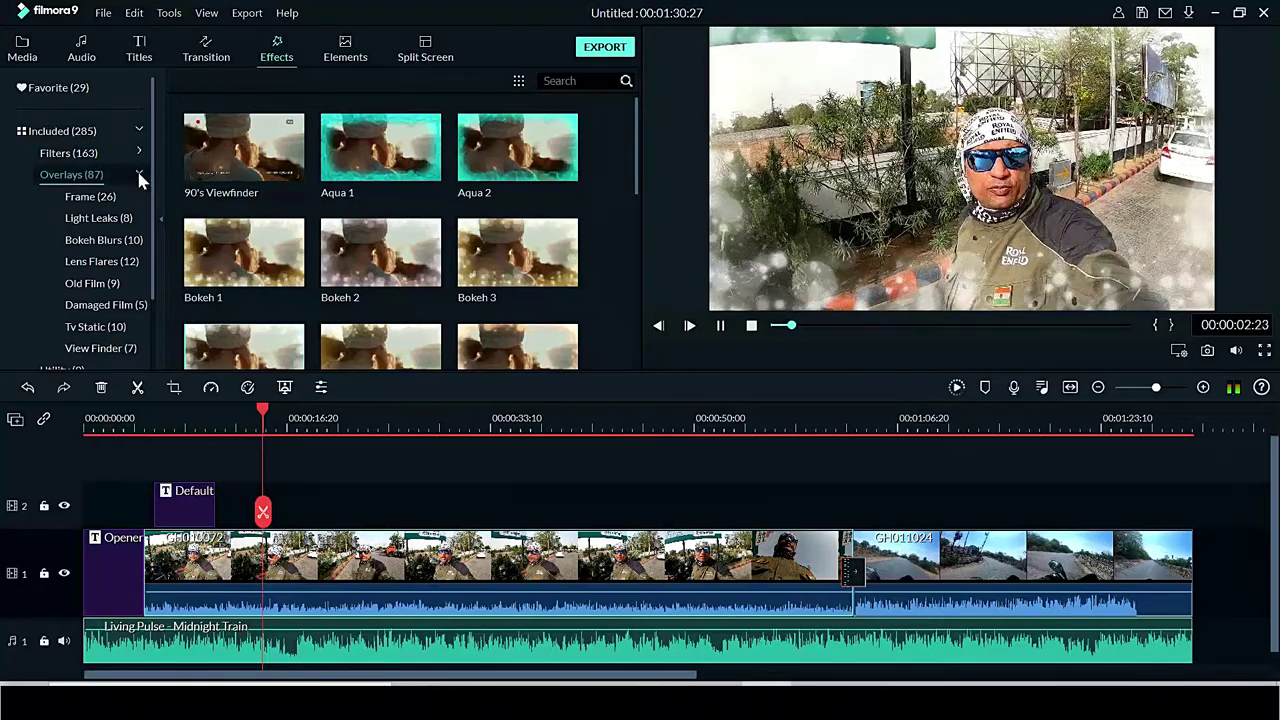
Browse the Utility effects and preview Border and Image Mask on GH010072, closing the clip's settings without changes
left_click(139, 173)
left_click(110, 198)
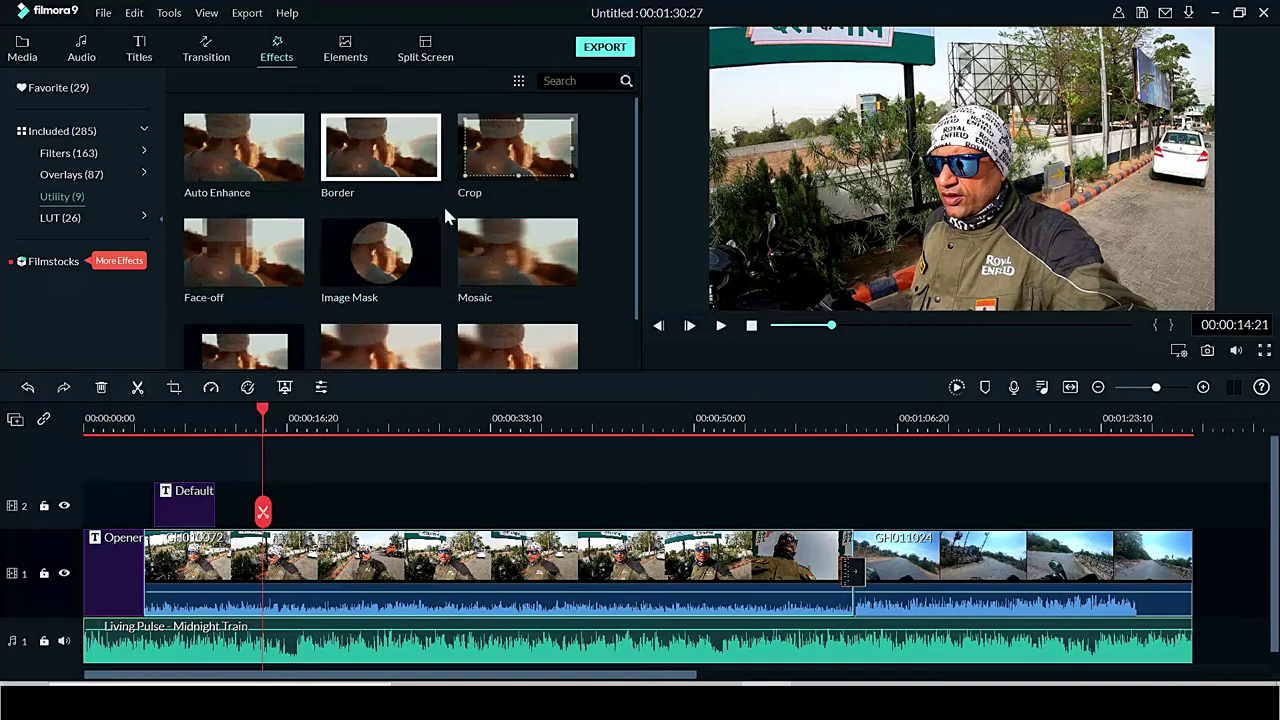
mouse_move(430, 178)
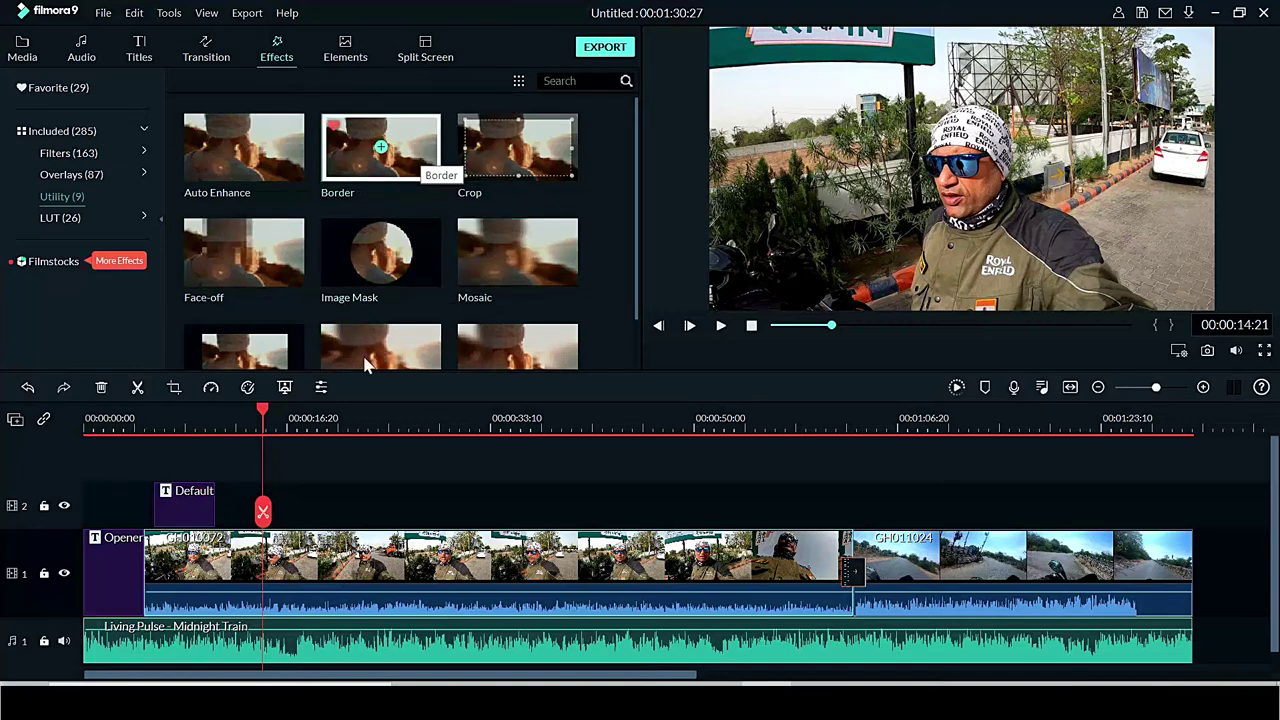
double_click(352, 568)
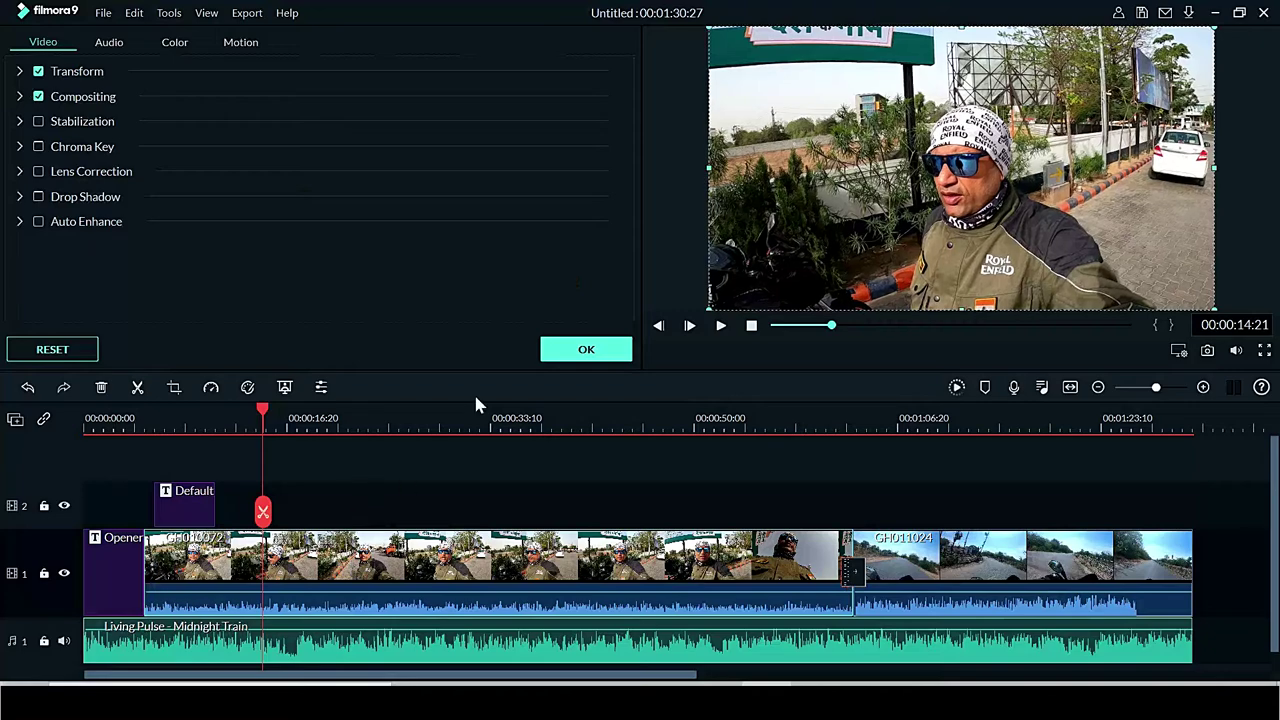
left_click(555, 355)
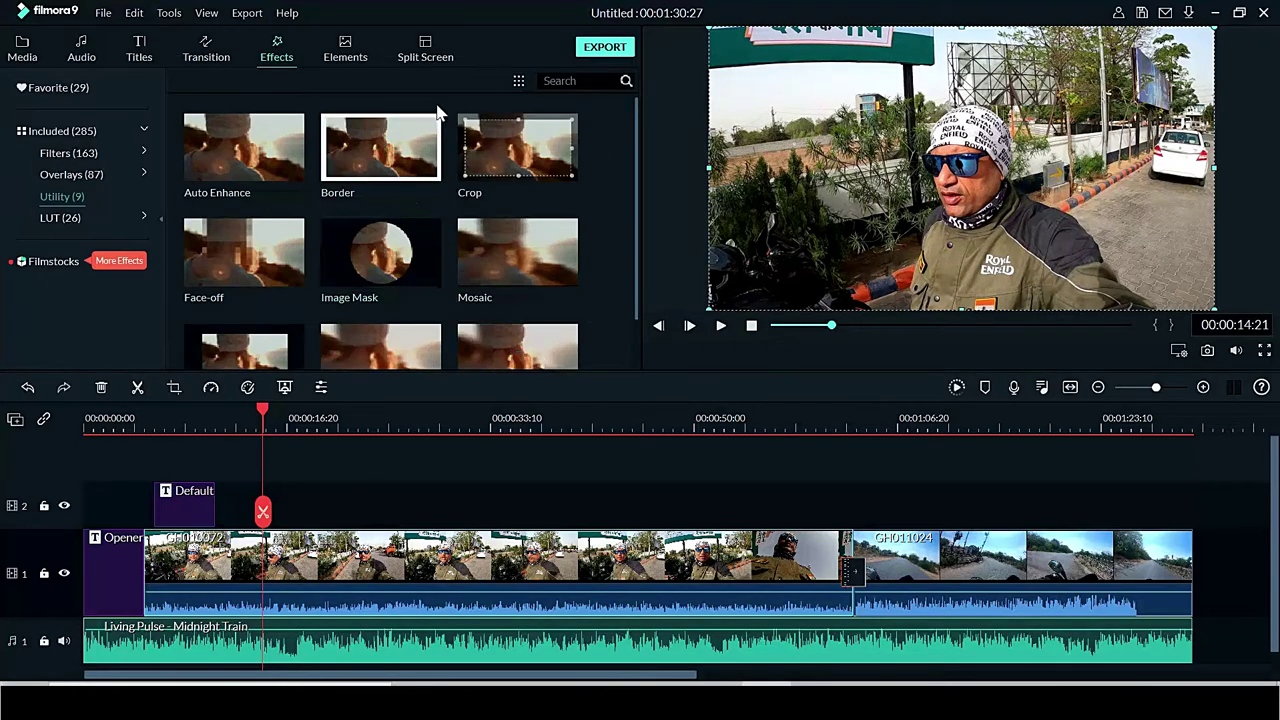
left_click(420, 145)
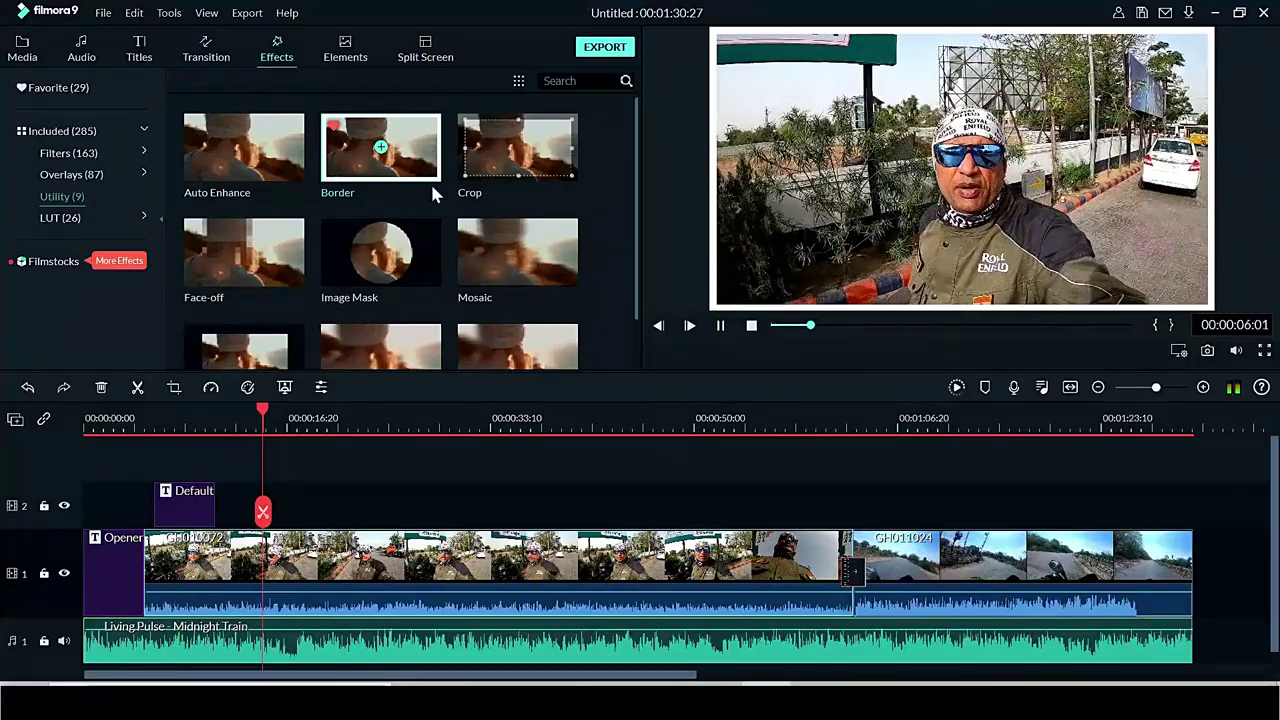
left_click(418, 263)
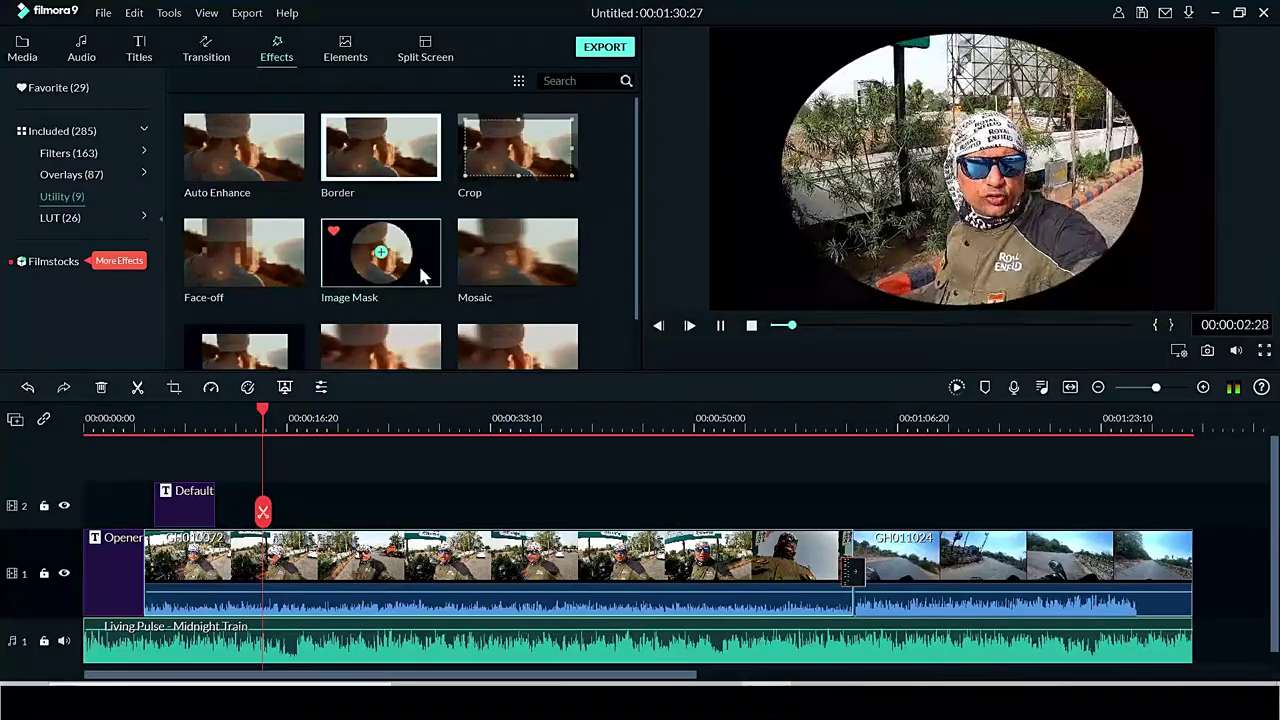
Try Image Mask on track 2 at 00:00:14:21 with several preset shapes, ending on the heart, and delete it from the timeline
left_click_drag(413, 258, 272, 512)
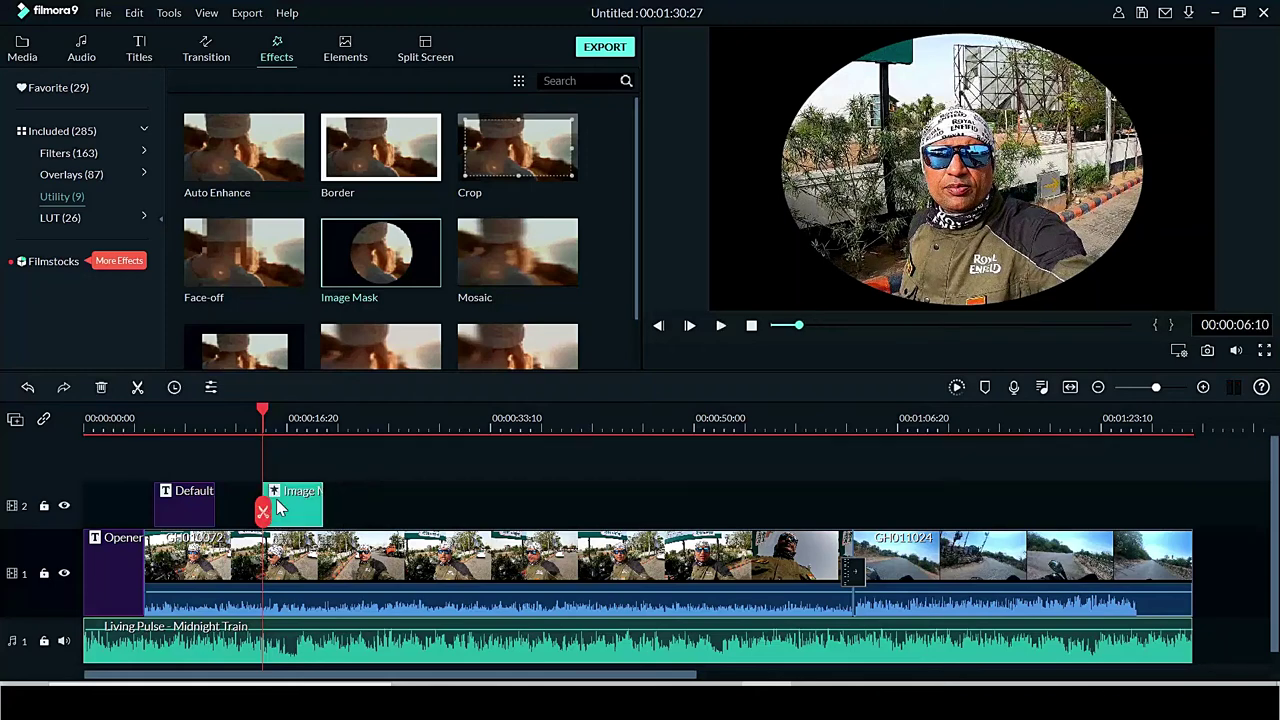
double_click(295, 508)
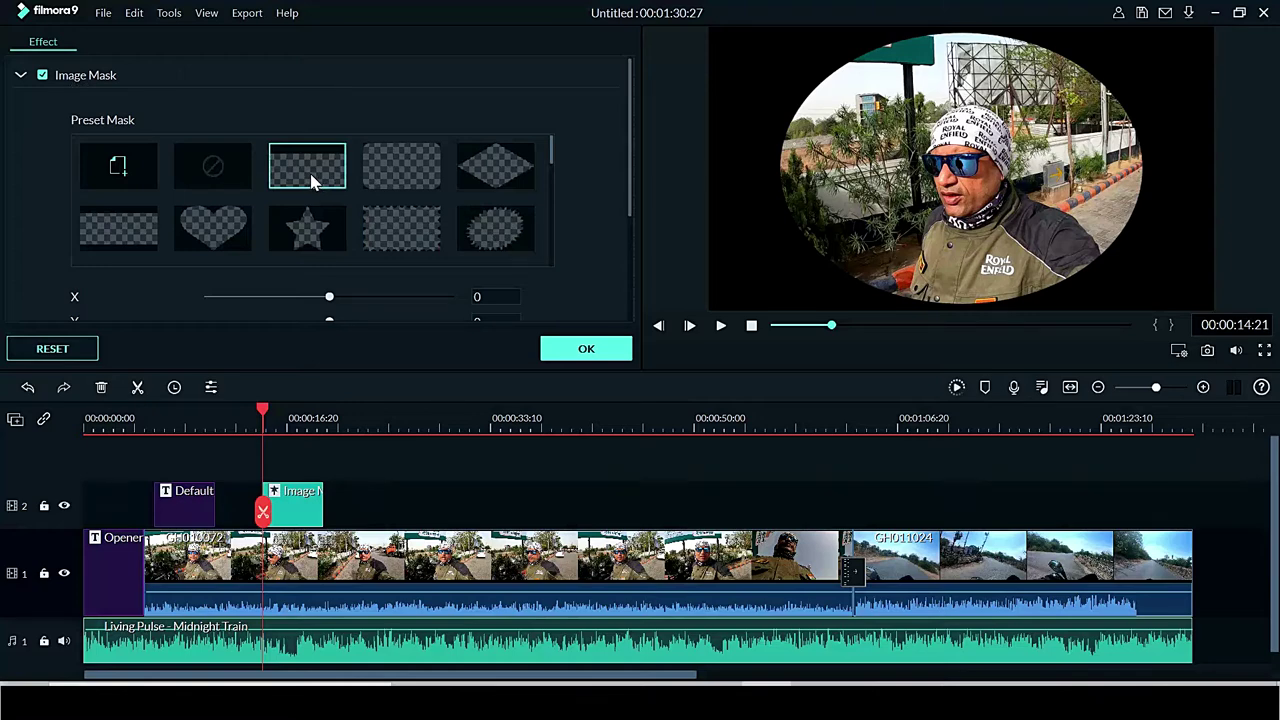
left_click(398, 175)
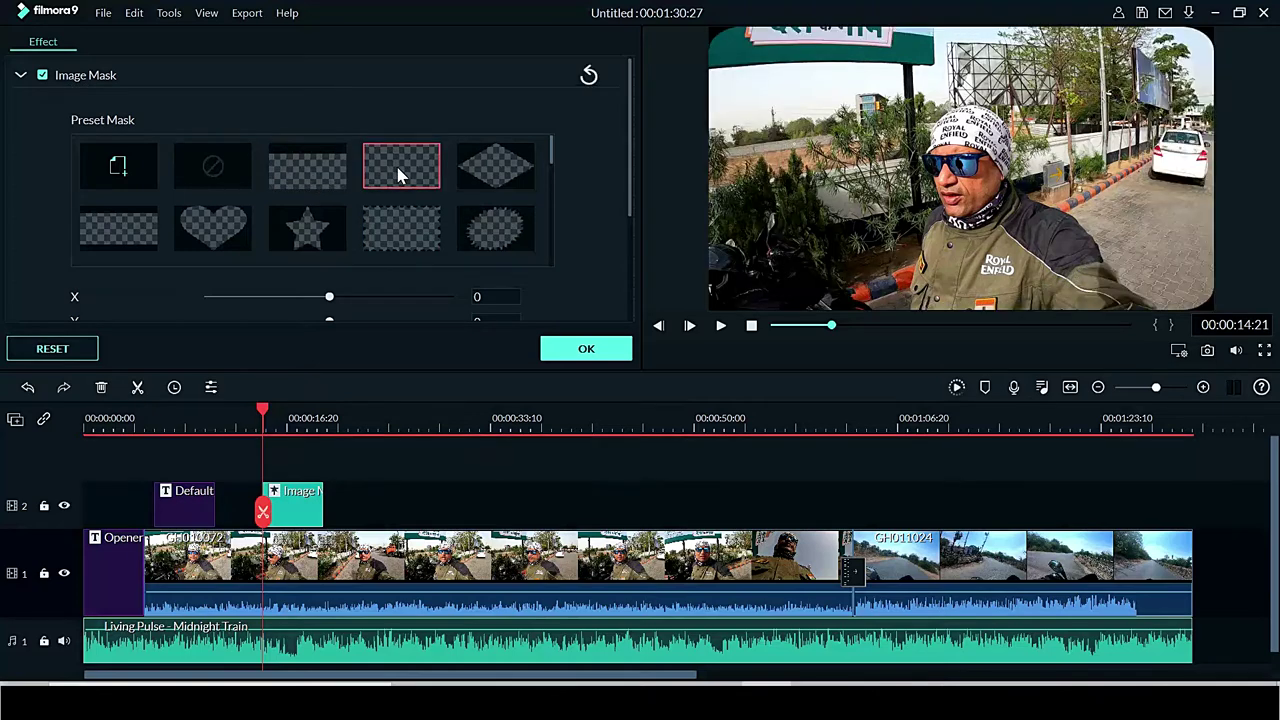
left_click(506, 168)
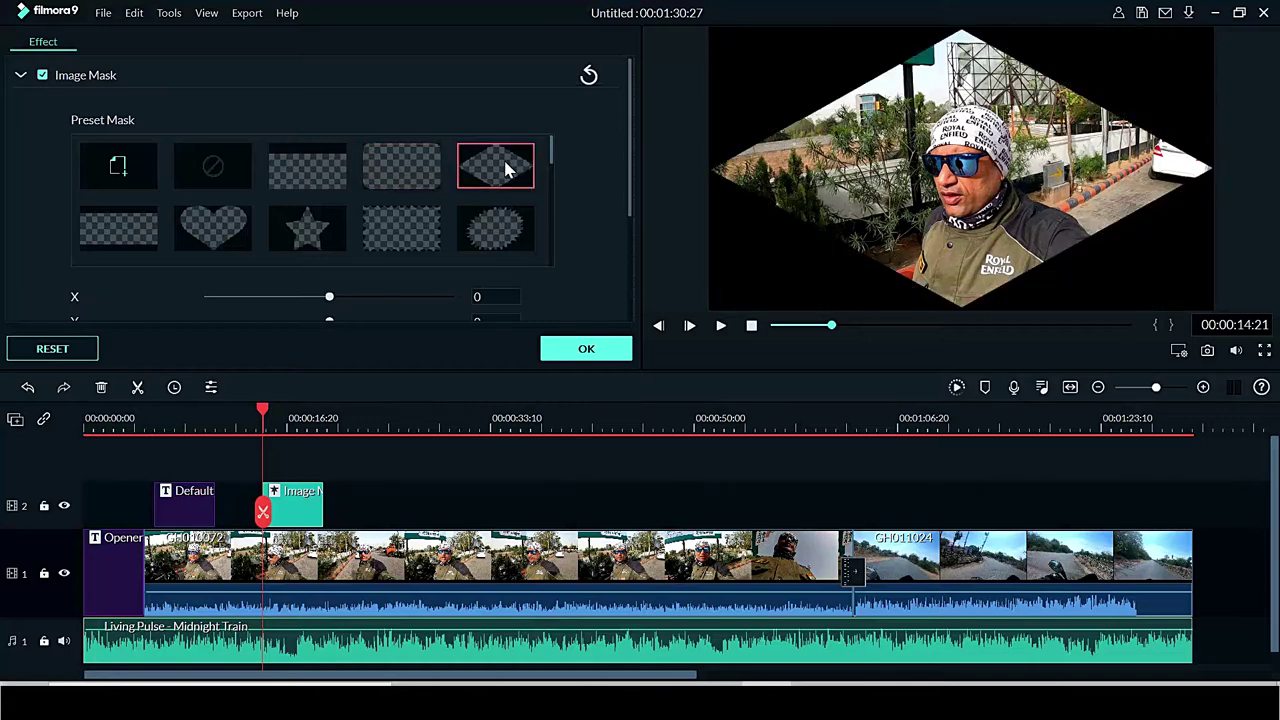
left_click(506, 233)
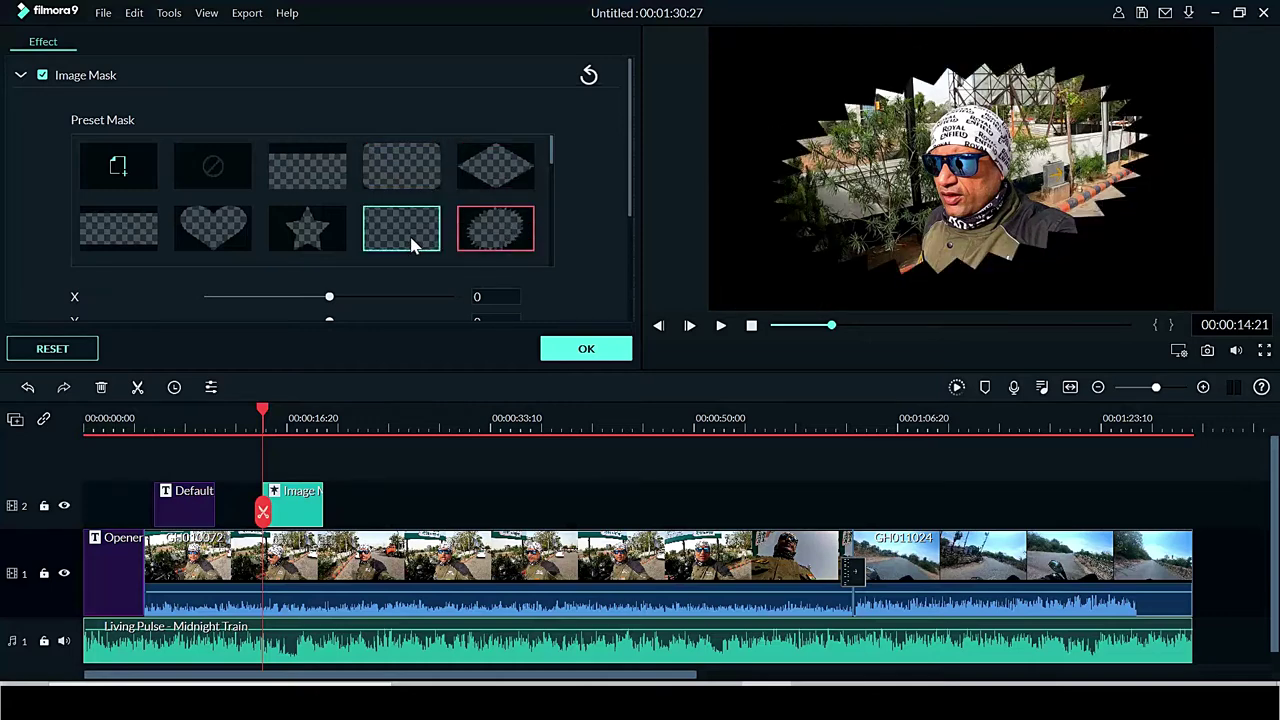
left_click(409, 233)
left_click(325, 238)
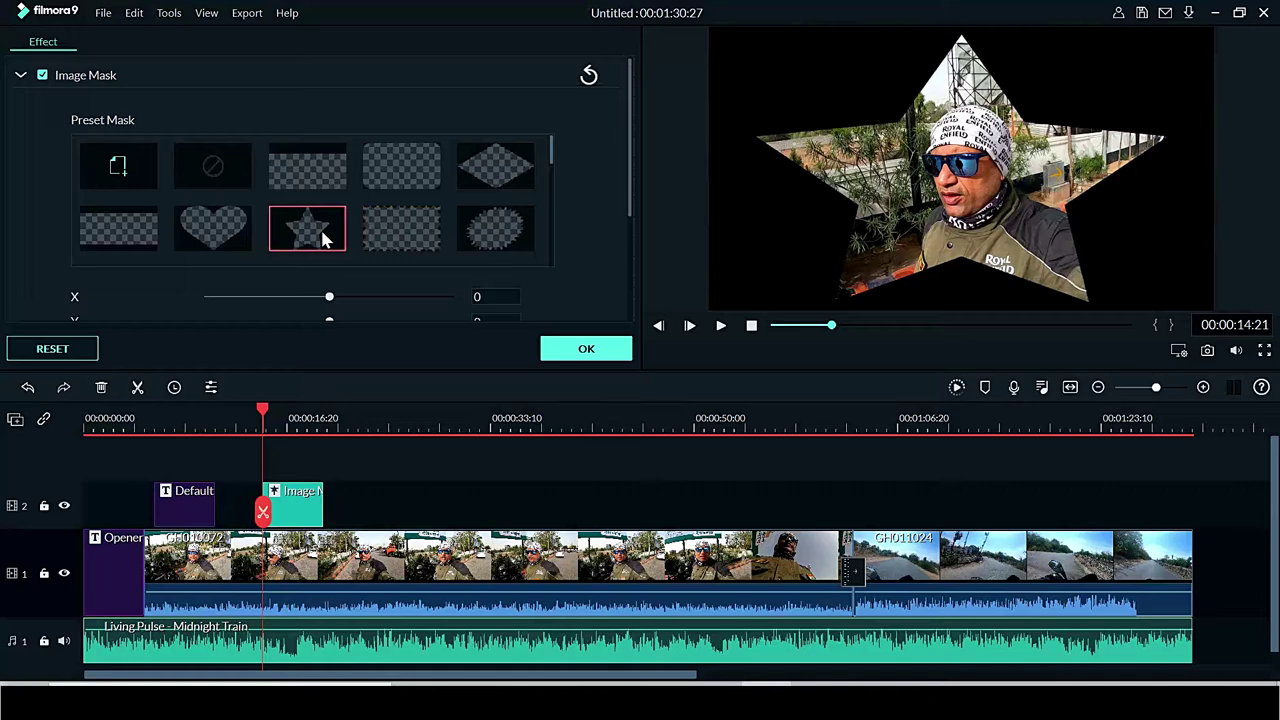
left_click(238, 237)
left_click(606, 346)
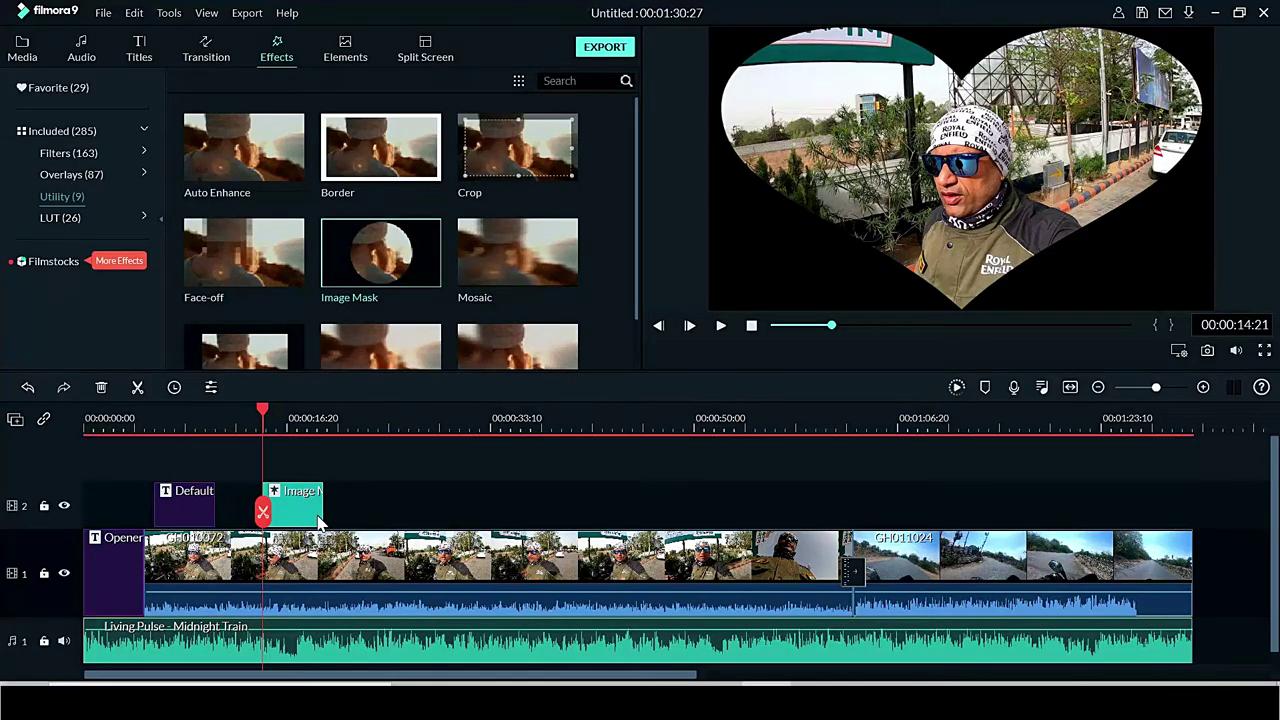
left_click(100, 389)
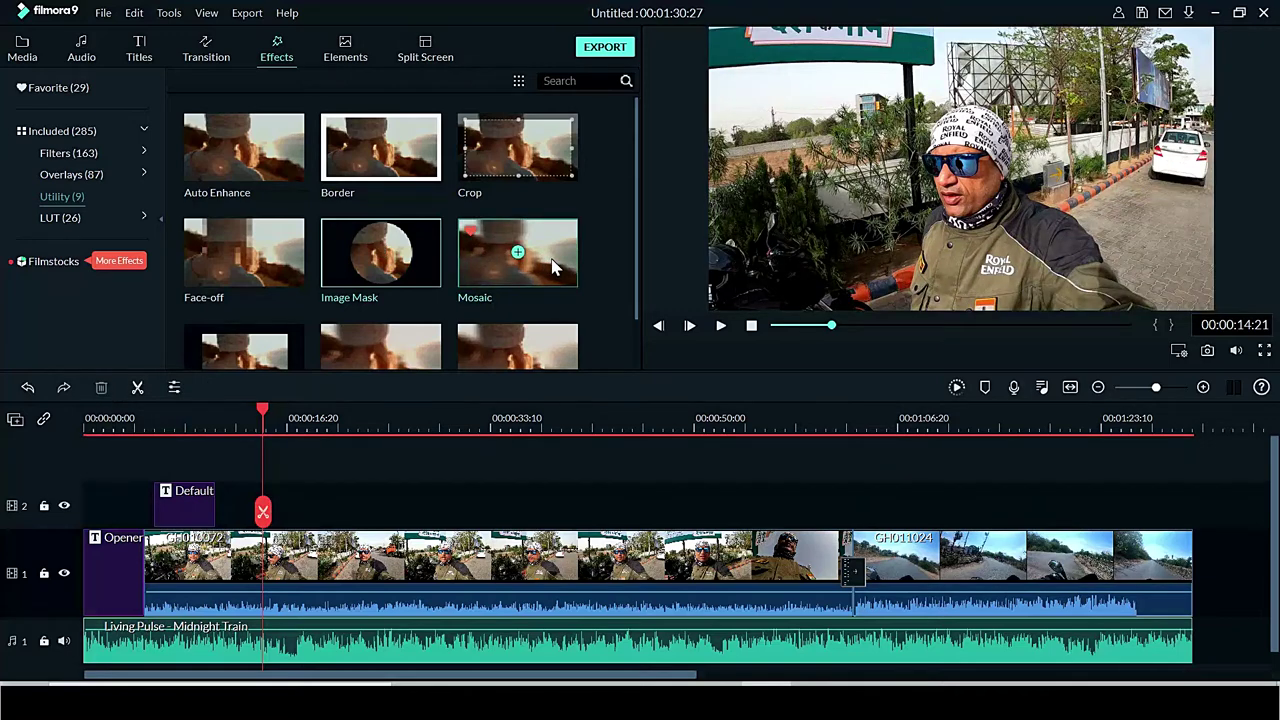
Add a Mosaic effect on track 2 at 00:00:14:21, move it over the parked white car and extend it upward and downward
left_click_drag(553, 266, 268, 512)
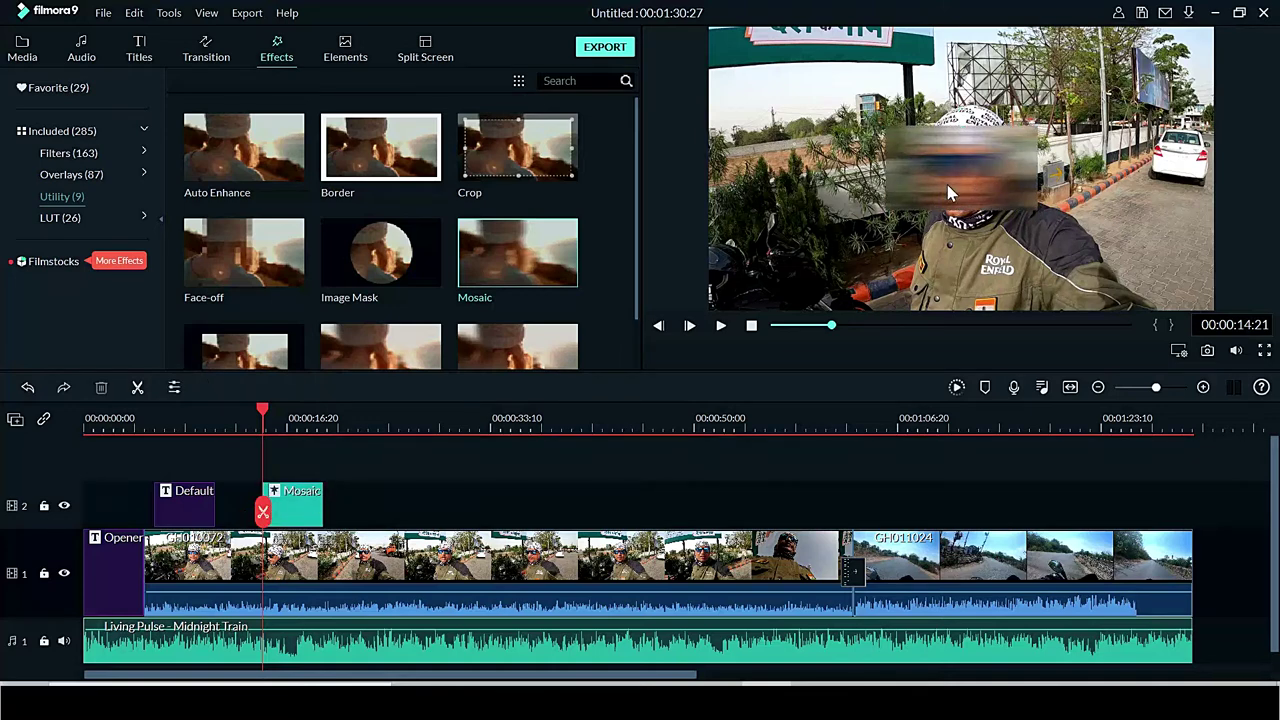
left_click_drag(947, 184, 1164, 169)
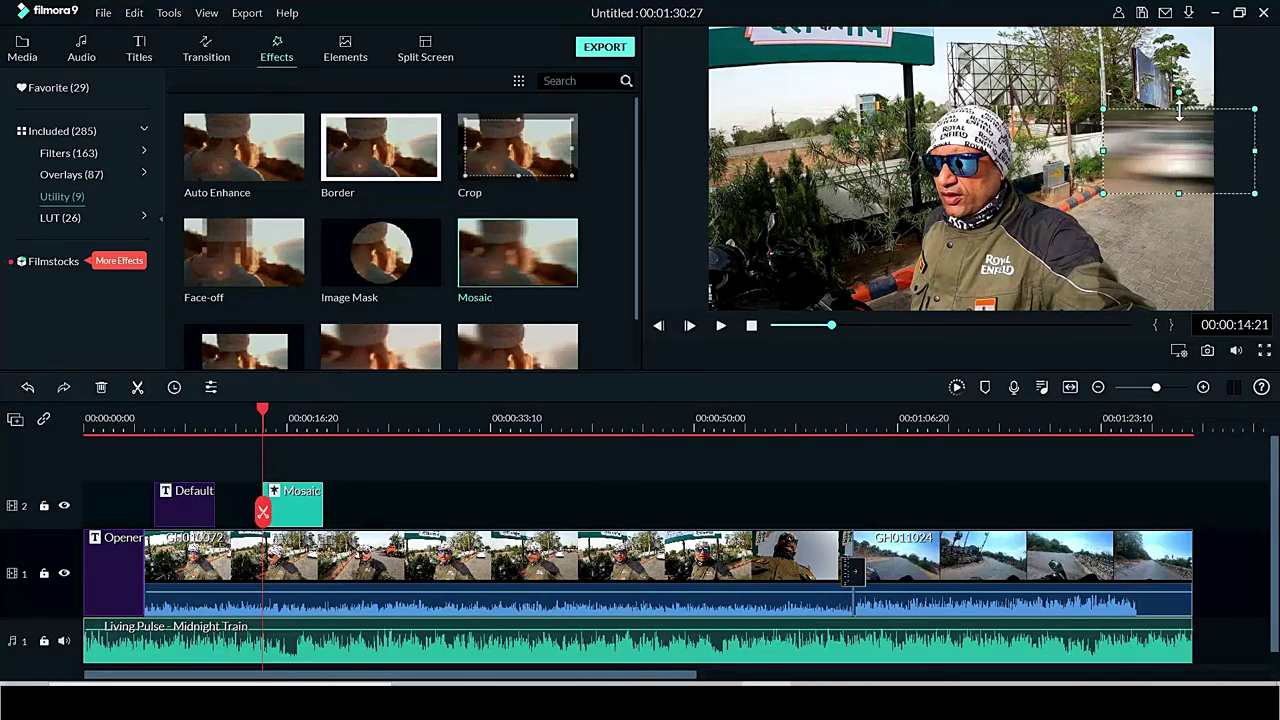
left_click_drag(1179, 108, 1177, 42)
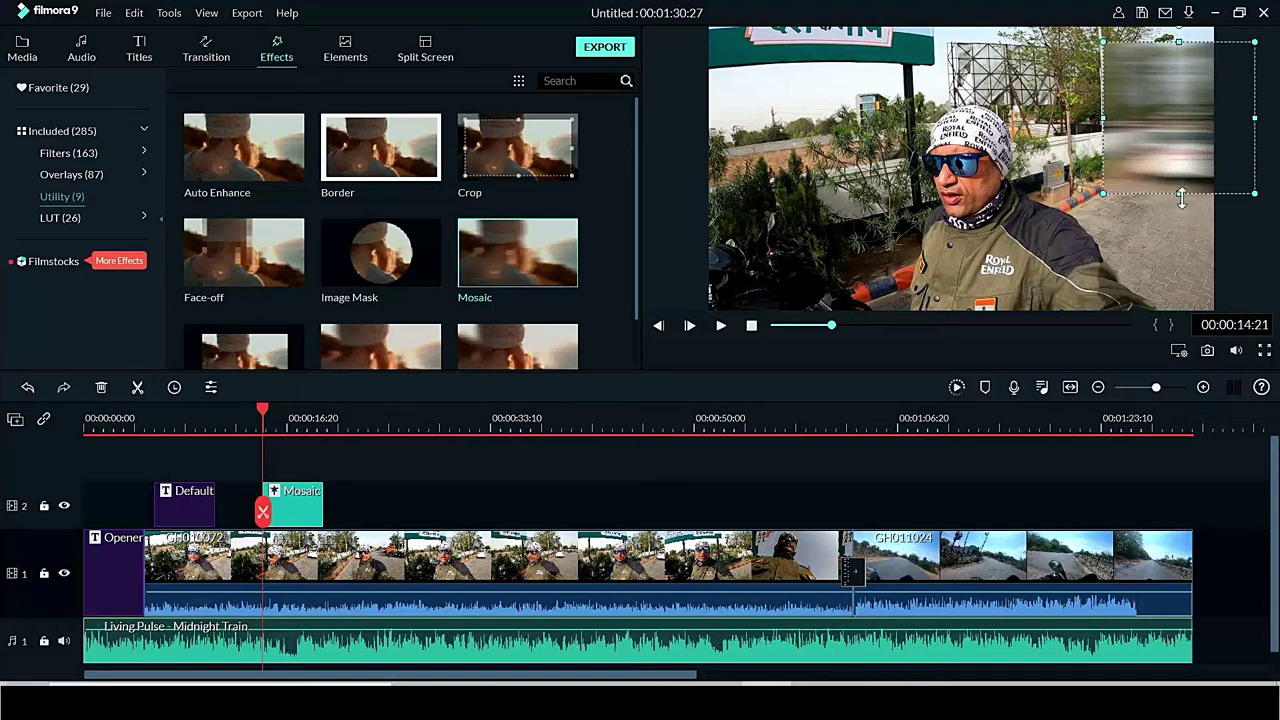
left_click_drag(1181, 195, 1180, 246)
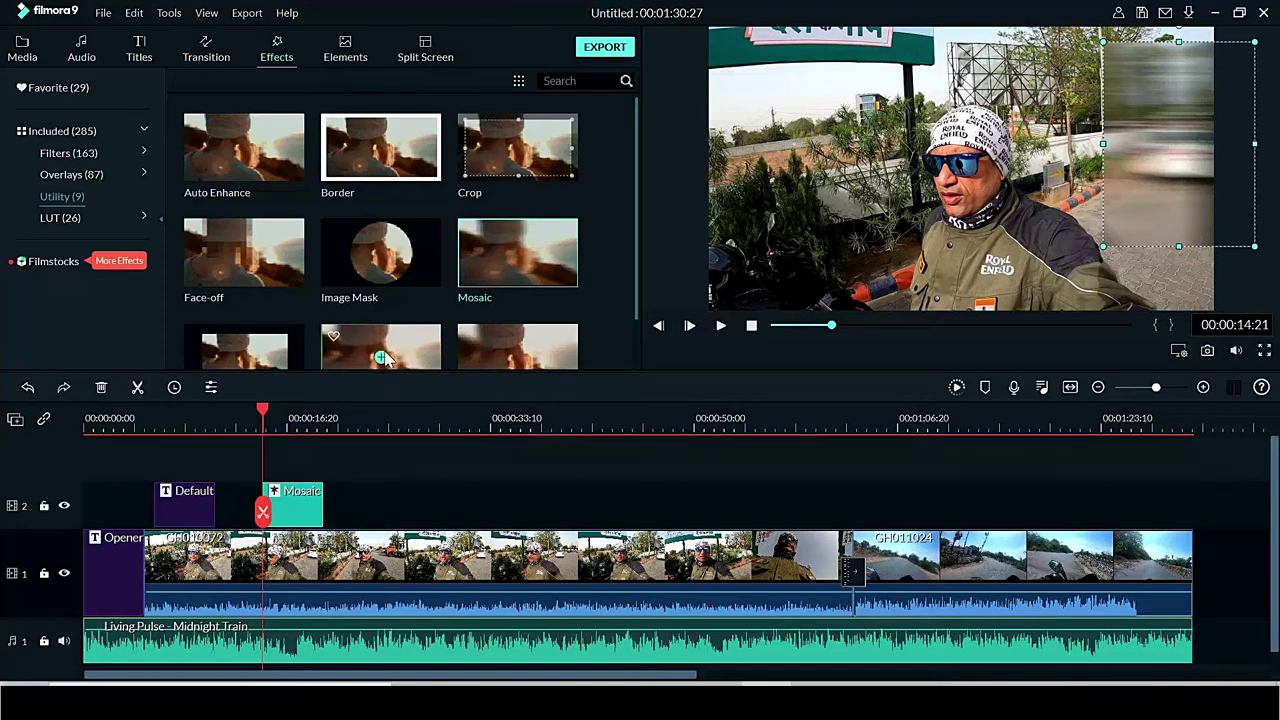
Add two more Mosaic effects on new tracks 3 and 4, and move the track 3 blur from the rider's face onto the bushes
mouse_move(540, 287)
left_click_drag(551, 273, 277, 448)
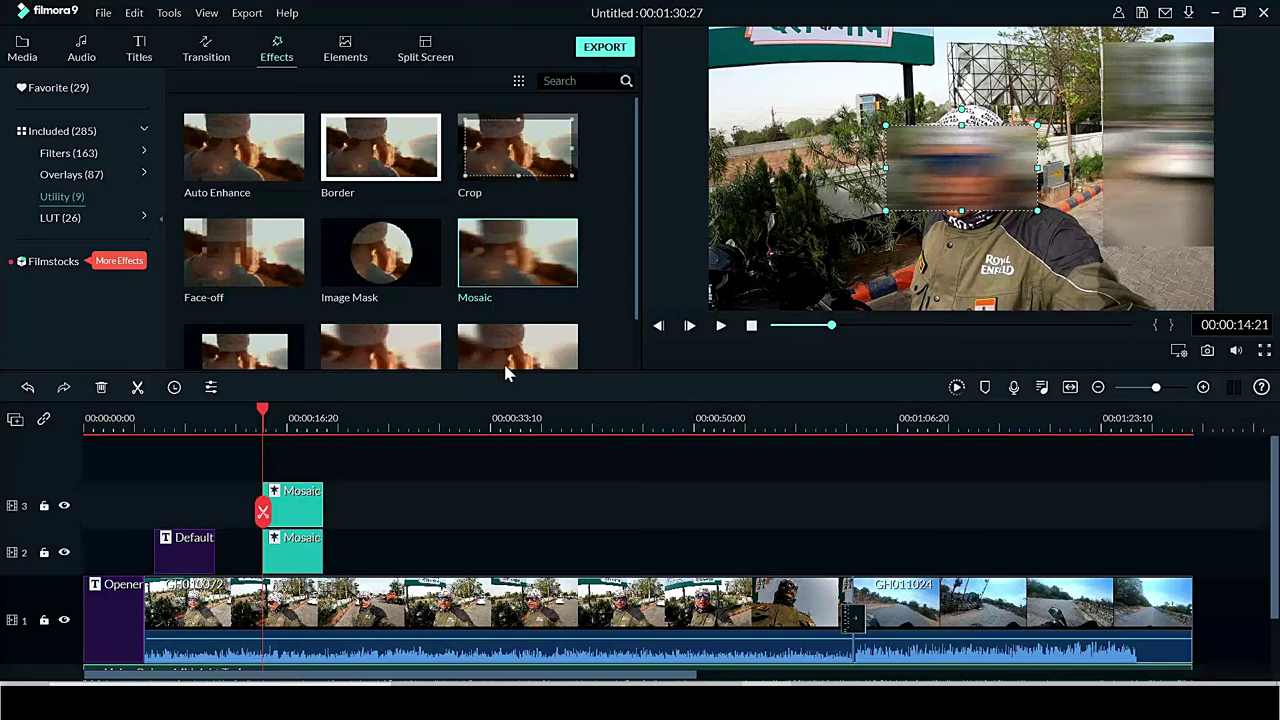
mouse_move(540, 310)
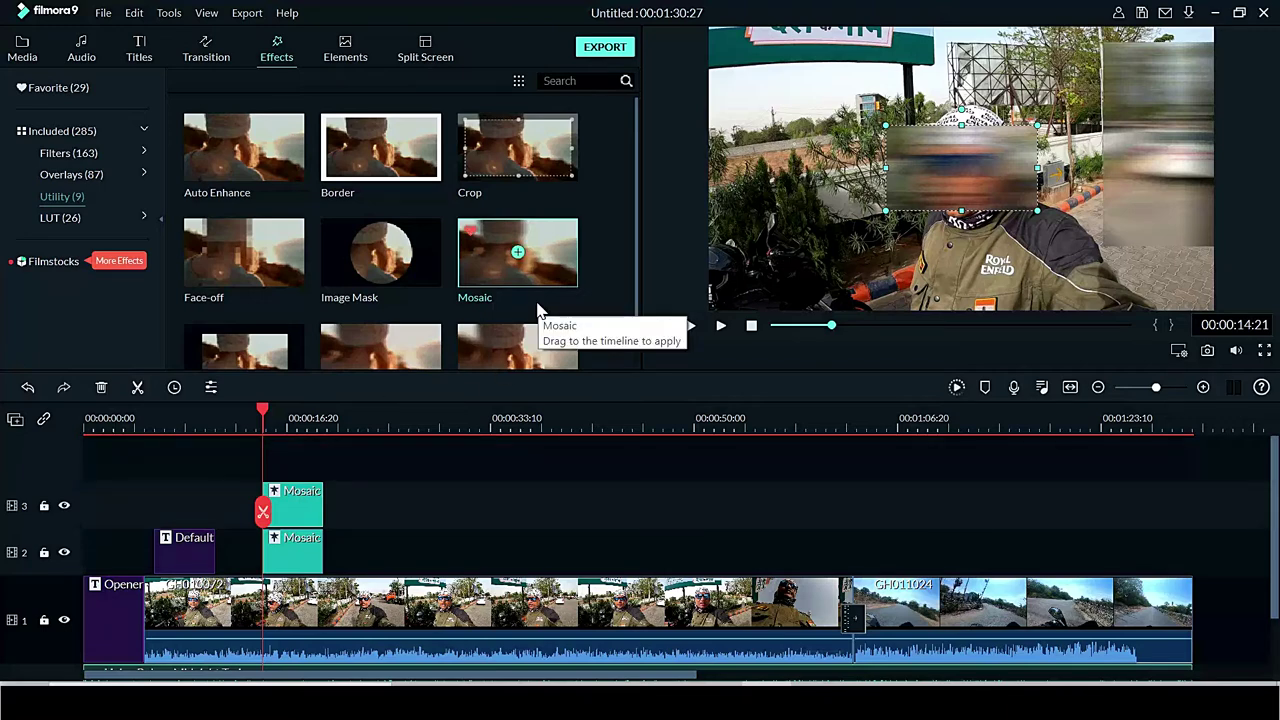
left_click_drag(536, 289, 289, 443)
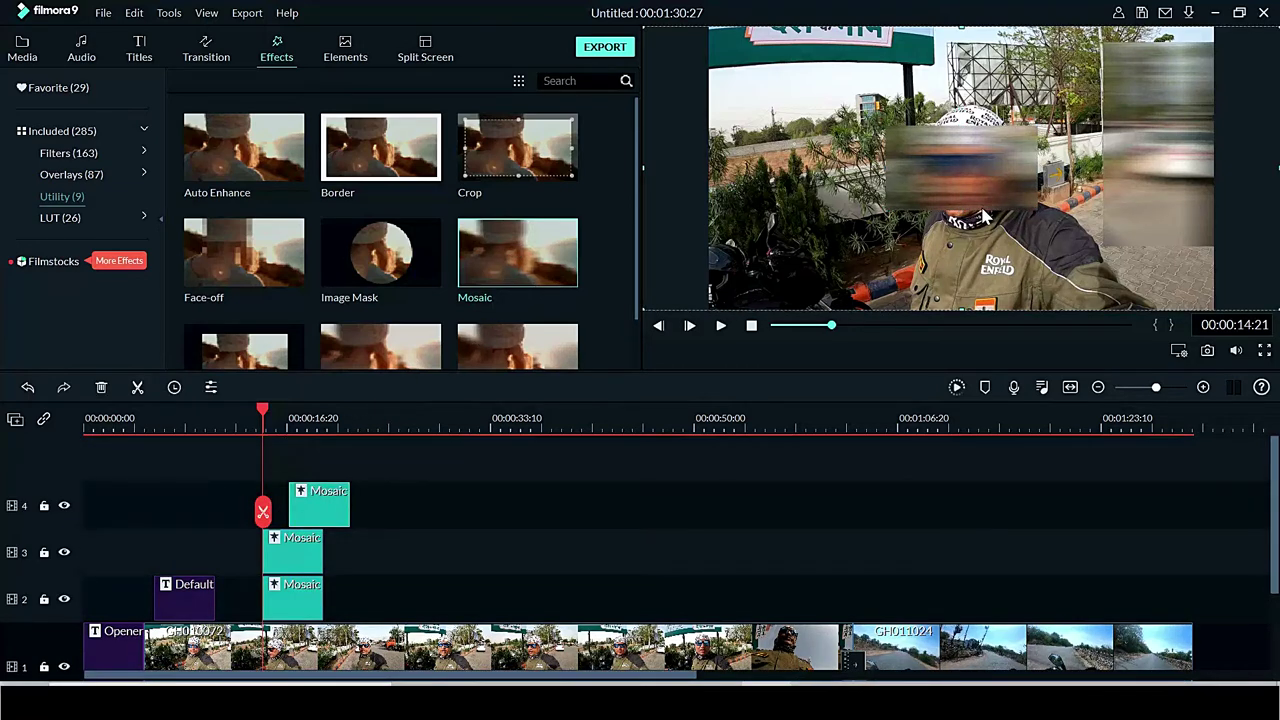
left_click_drag(985, 205, 813, 214)
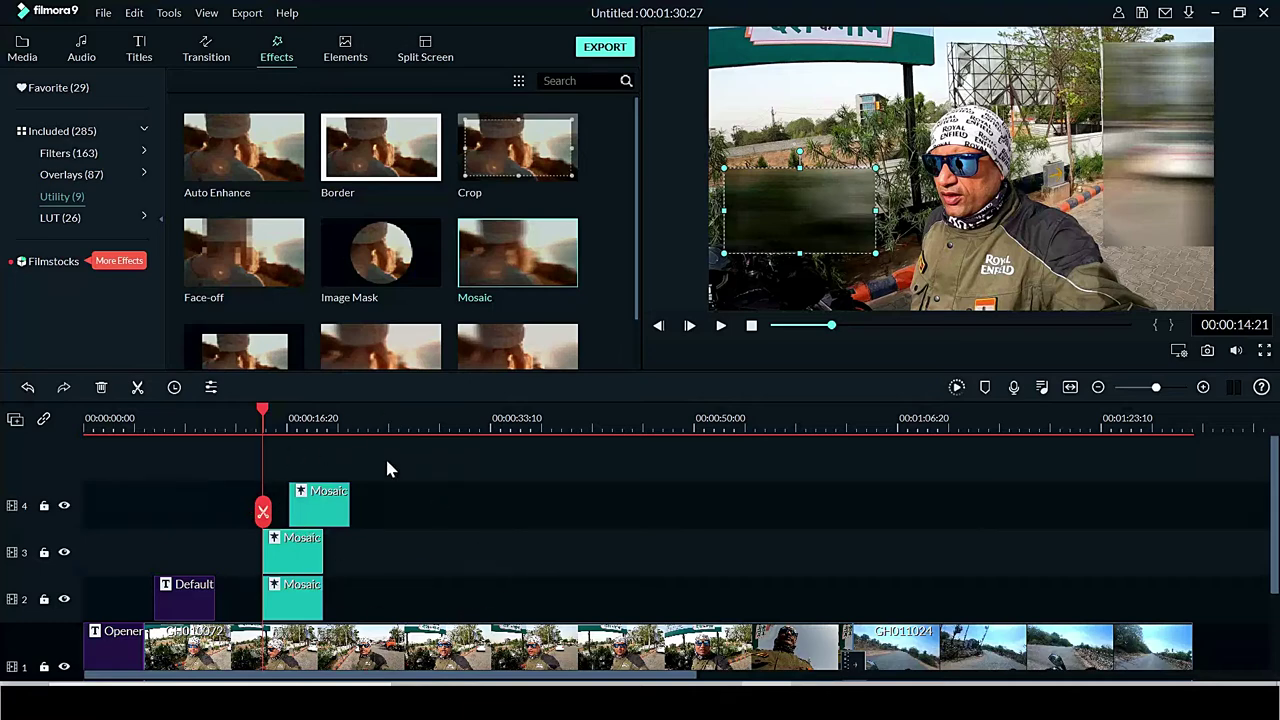
Undo the Mosaic placements and adjustments until no Mosaic effect remains on the timeline
left_click(27, 388)
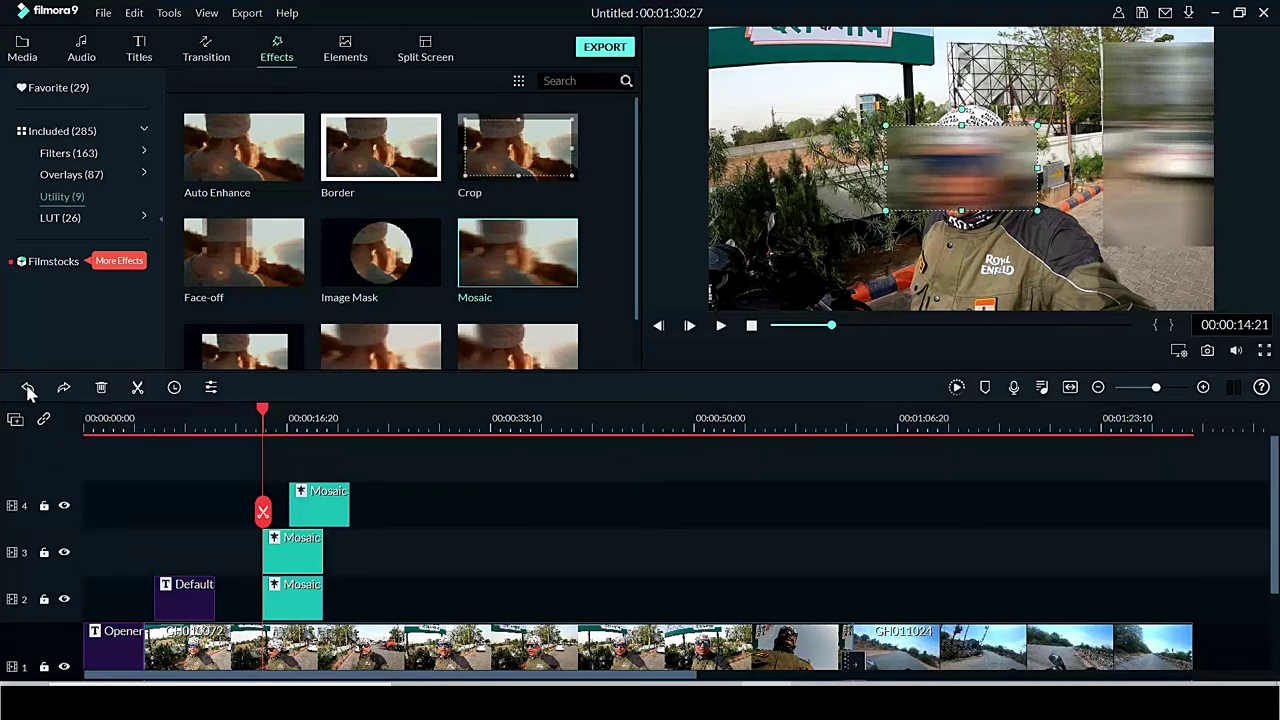
left_click(27, 388)
left_click(27, 388)
left_click(27, 388)
left_click(27, 388)
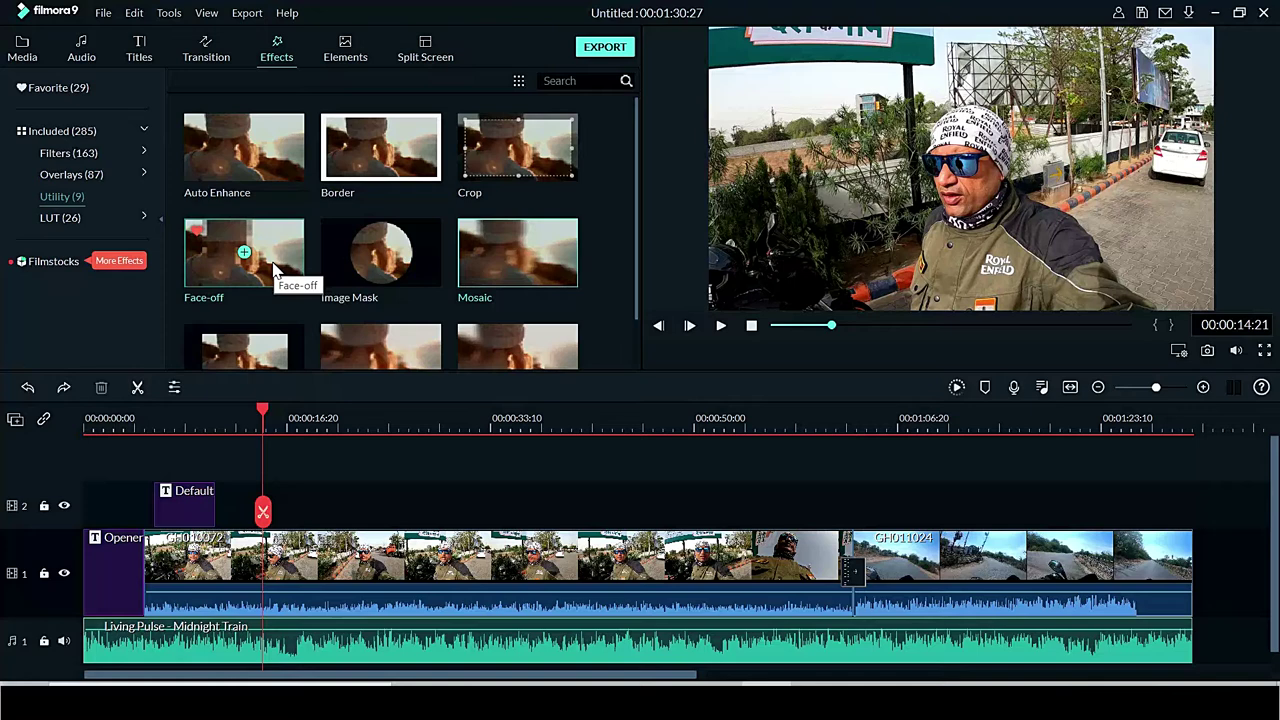
Add the Face-off effect on track 2 at 00:00:14:21 and play through it to preview the face pixelation
left_click_drag(276, 263, 270, 495)
key("space")
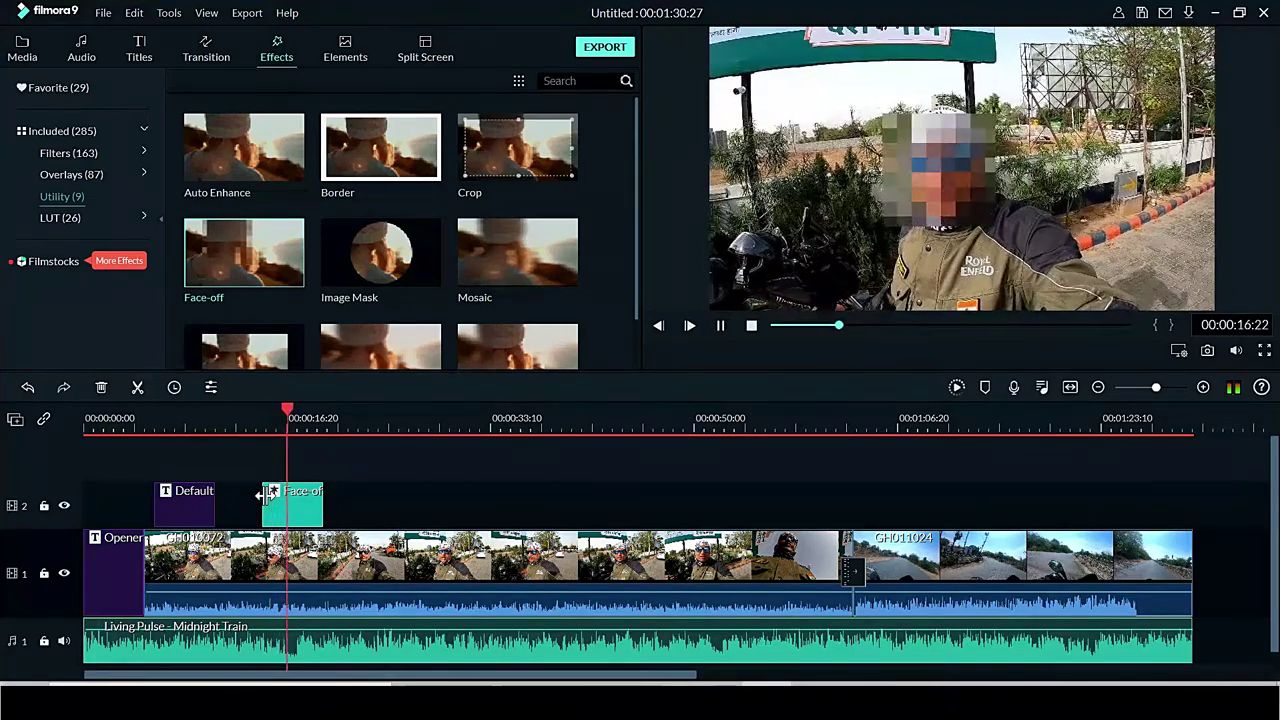
key("space")
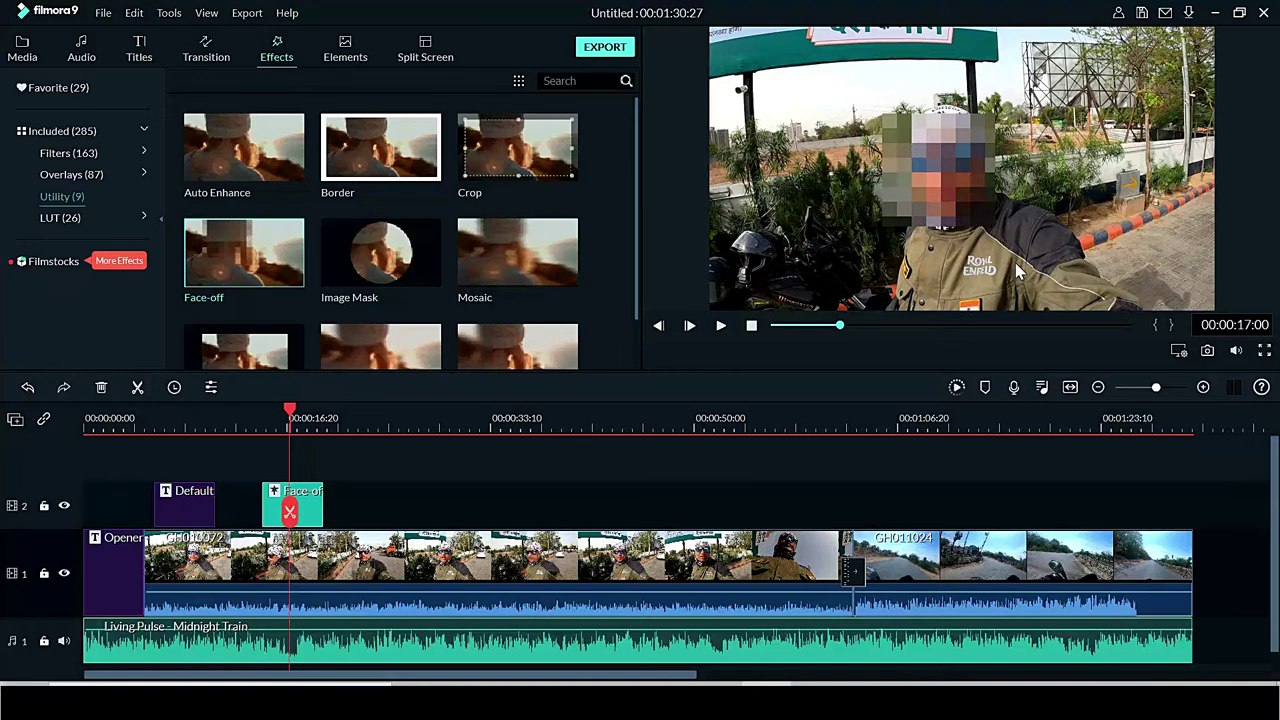
key("space")
key("space")
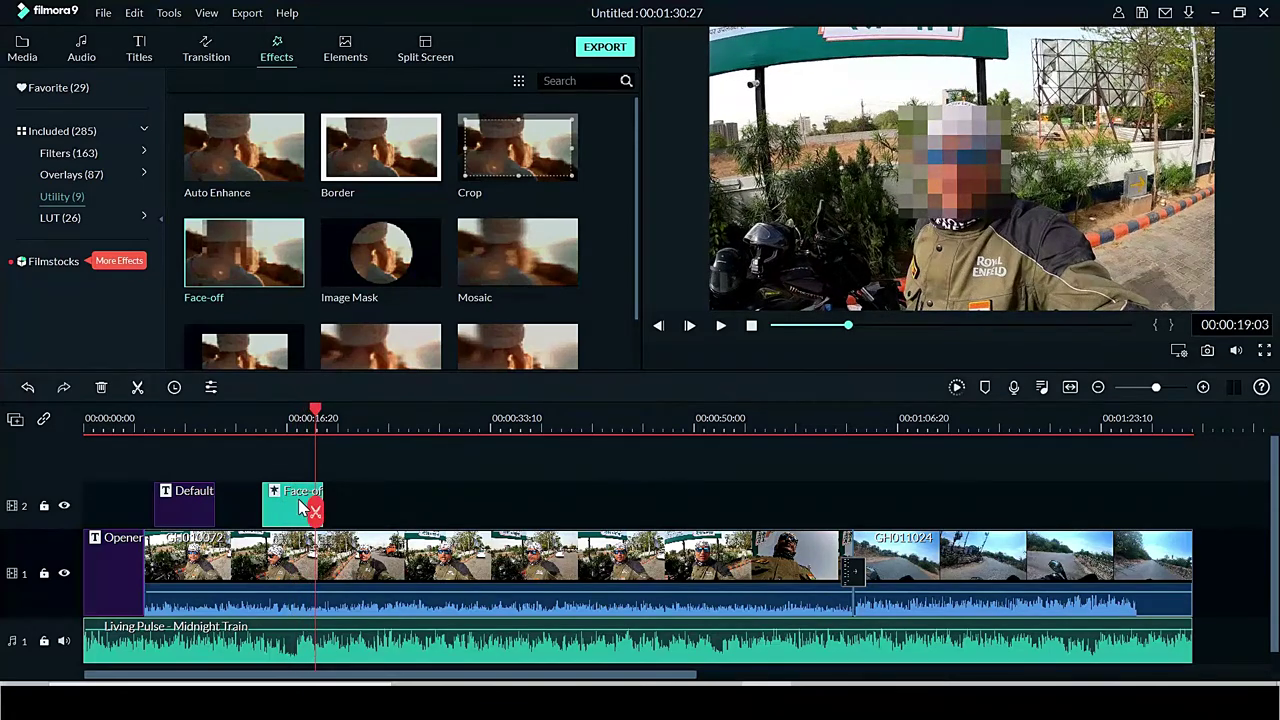
Try several preset faces for the Face-off effect and apply the angry cat face
double_click(300, 508)
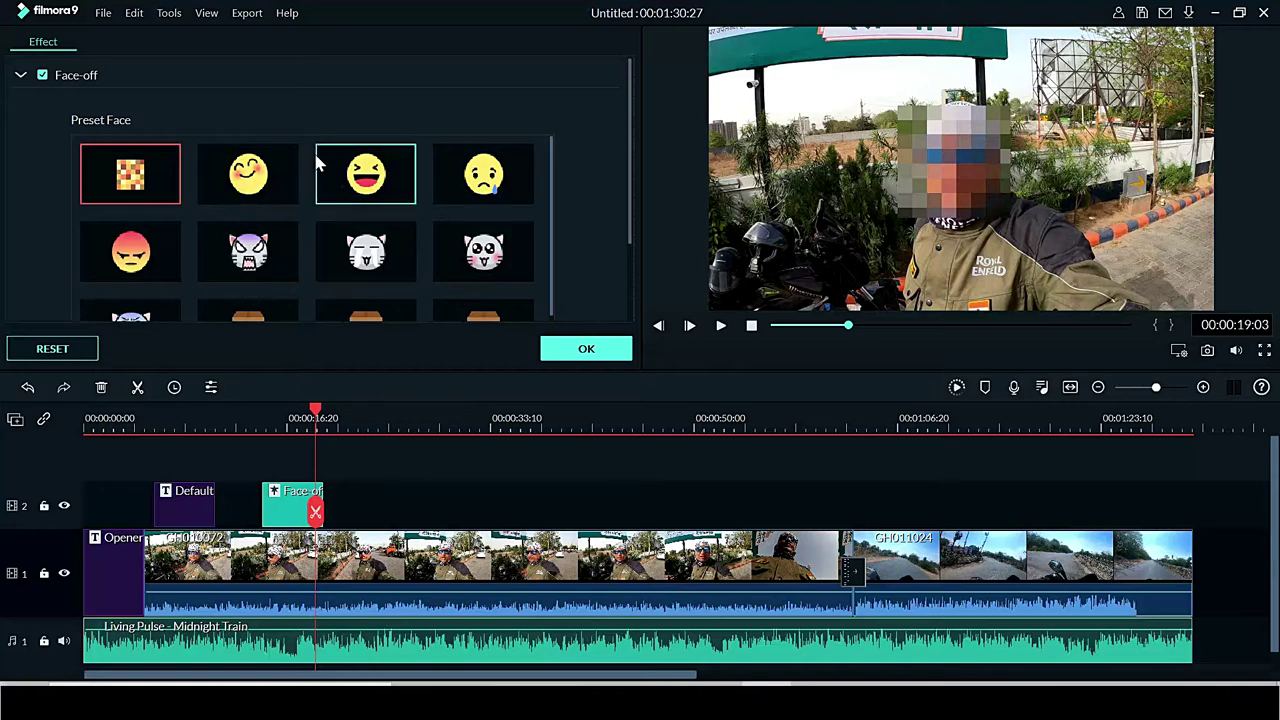
left_click(275, 176)
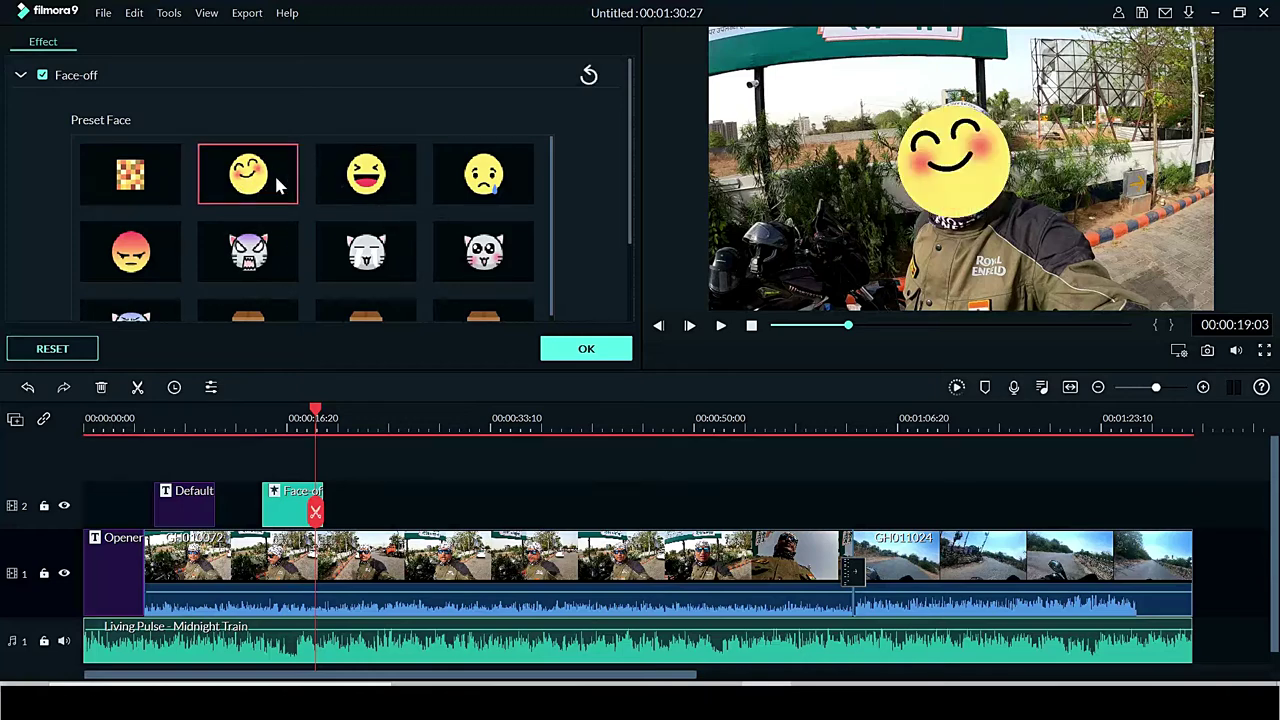
left_click(362, 190)
left_click(457, 190)
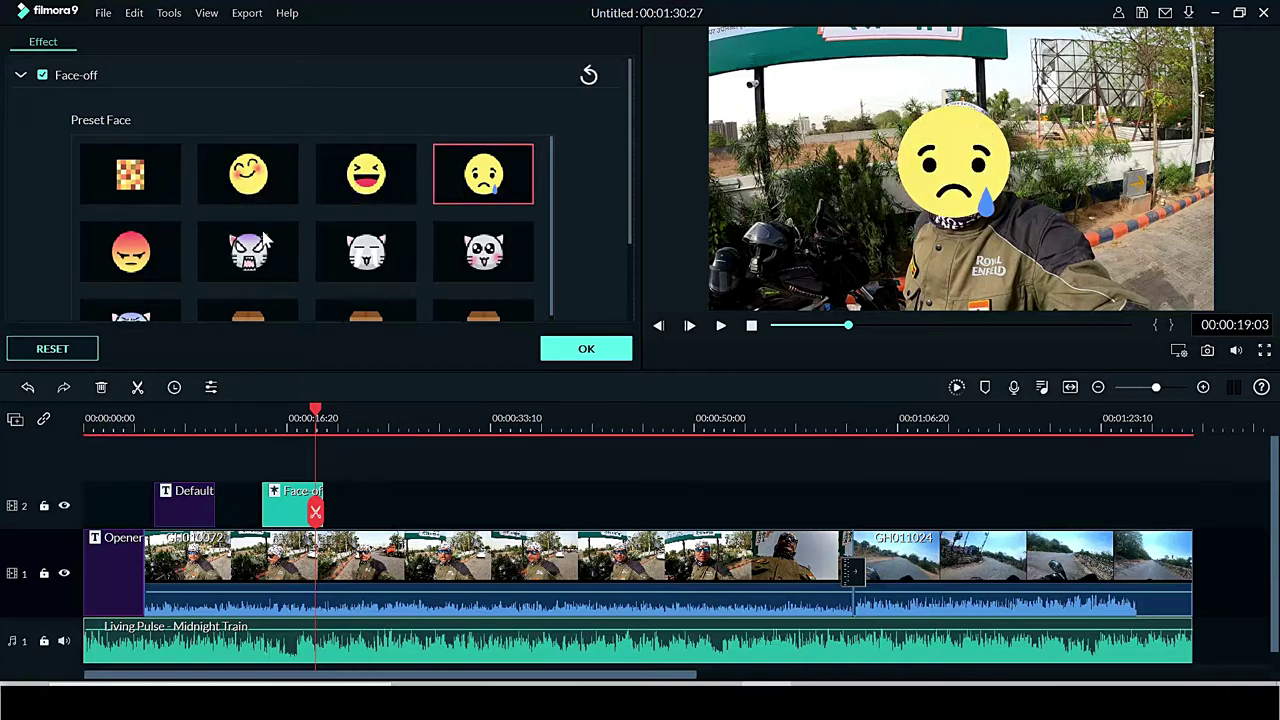
left_click(174, 258)
left_click(227, 259)
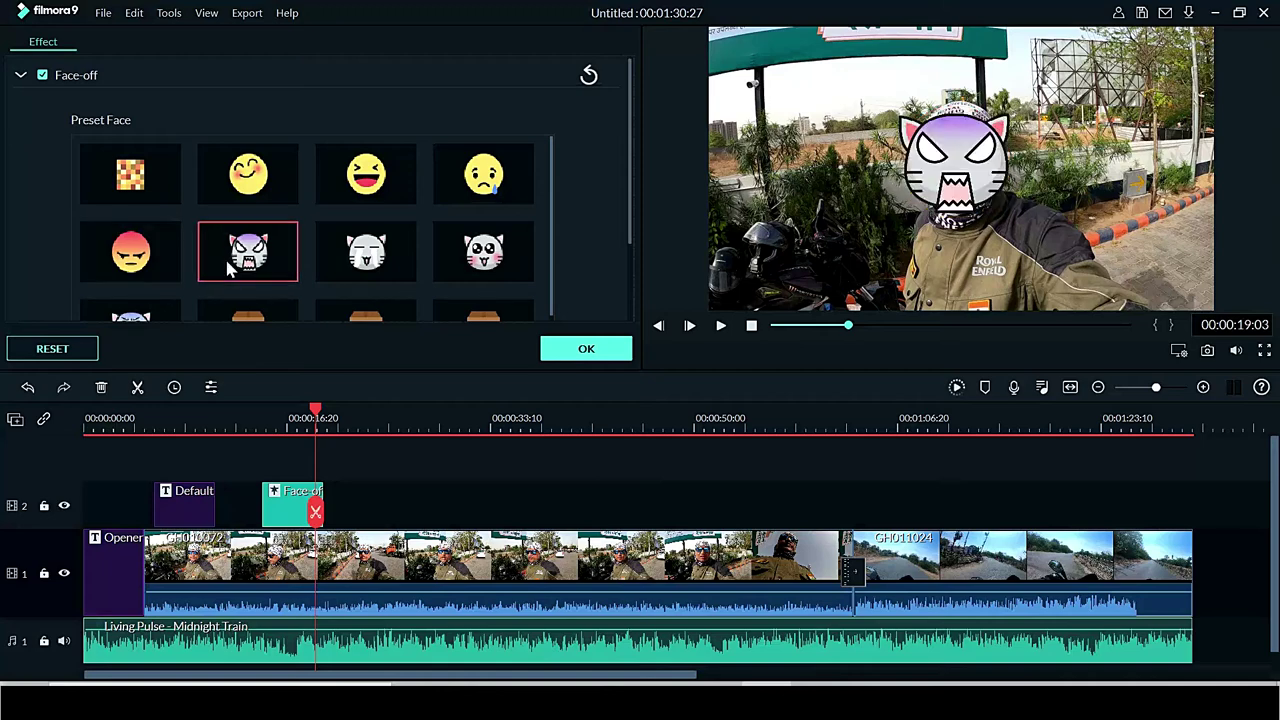
left_click(586, 348)
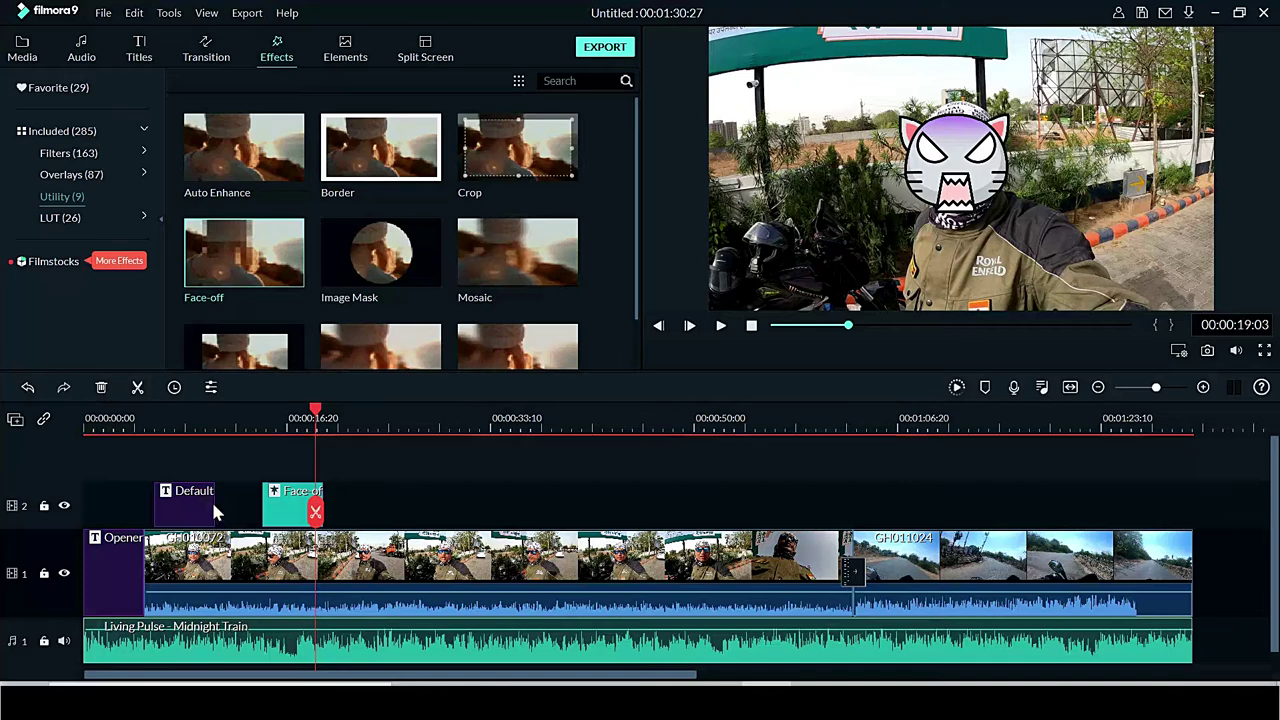
Delete the Face-off effect from track 2
left_click(276, 509)
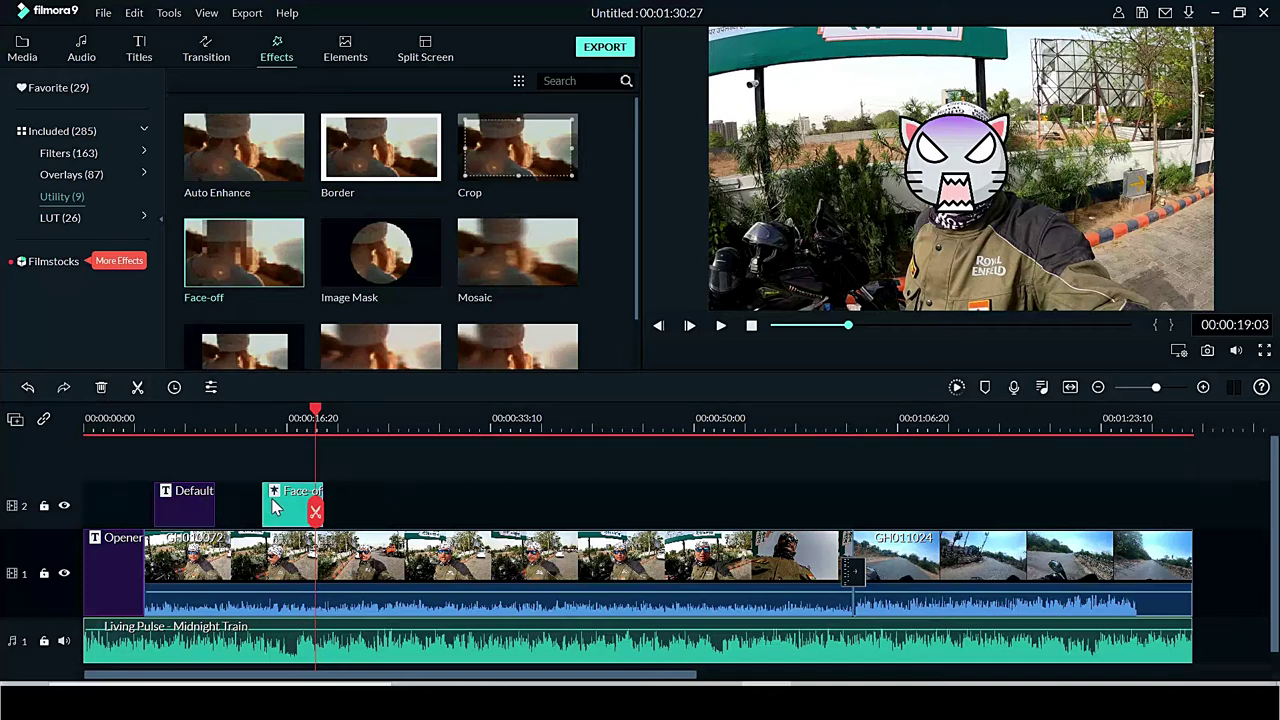
left_click(101, 388)
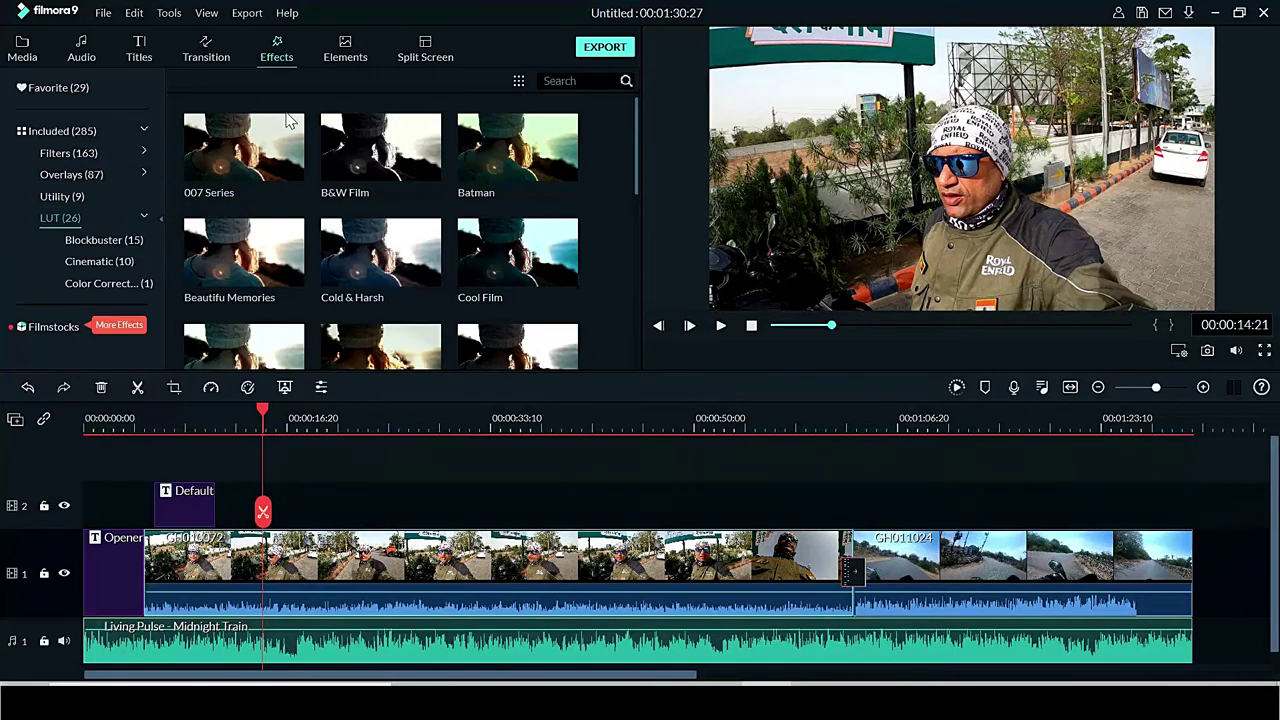
Preview LUT effects on the rider footage, including 007 Series, B&W Film, Beautifu Memories and Cool Film
left_click(289, 130)
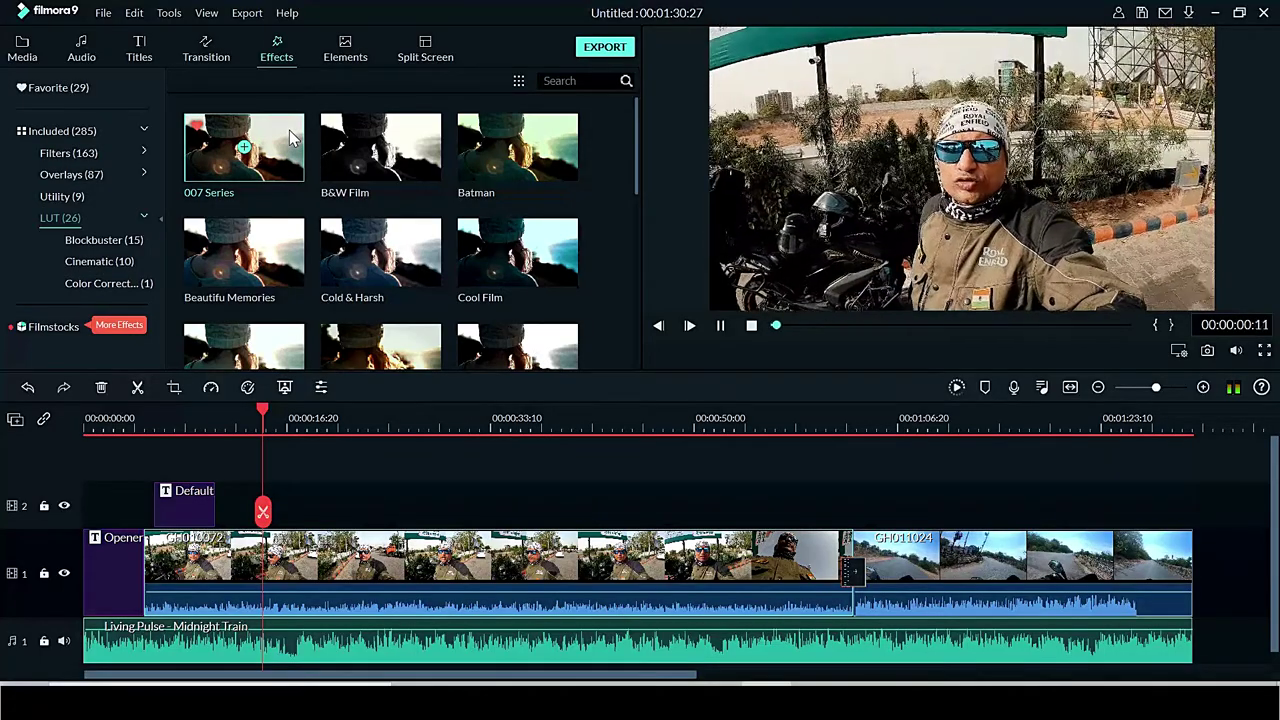
left_click(406, 172)
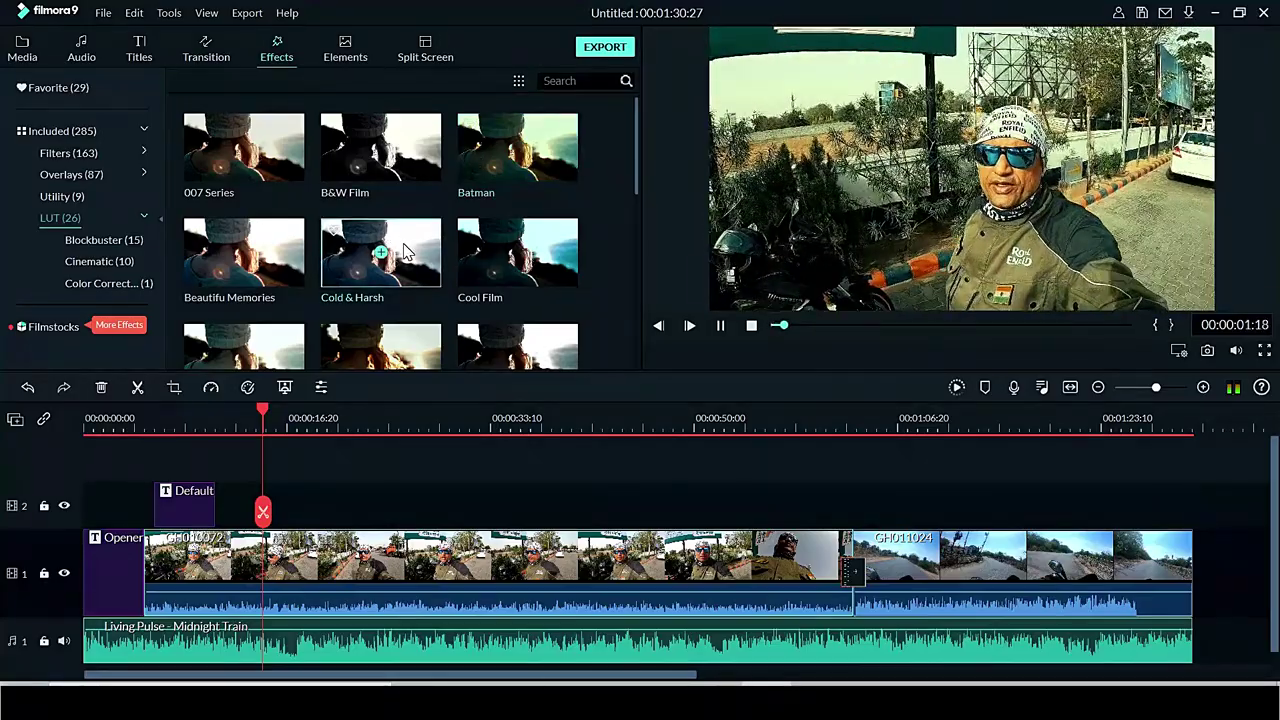
left_click(278, 272)
left_click(280, 341)
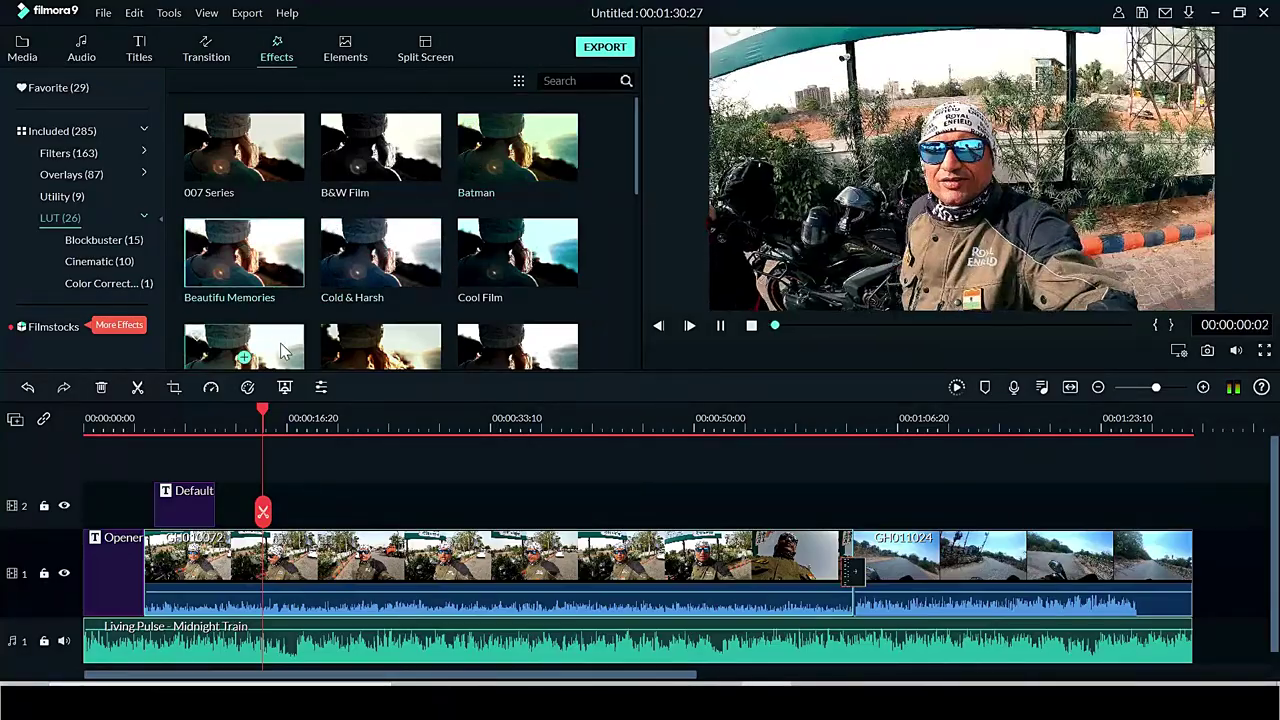
left_click(280, 341)
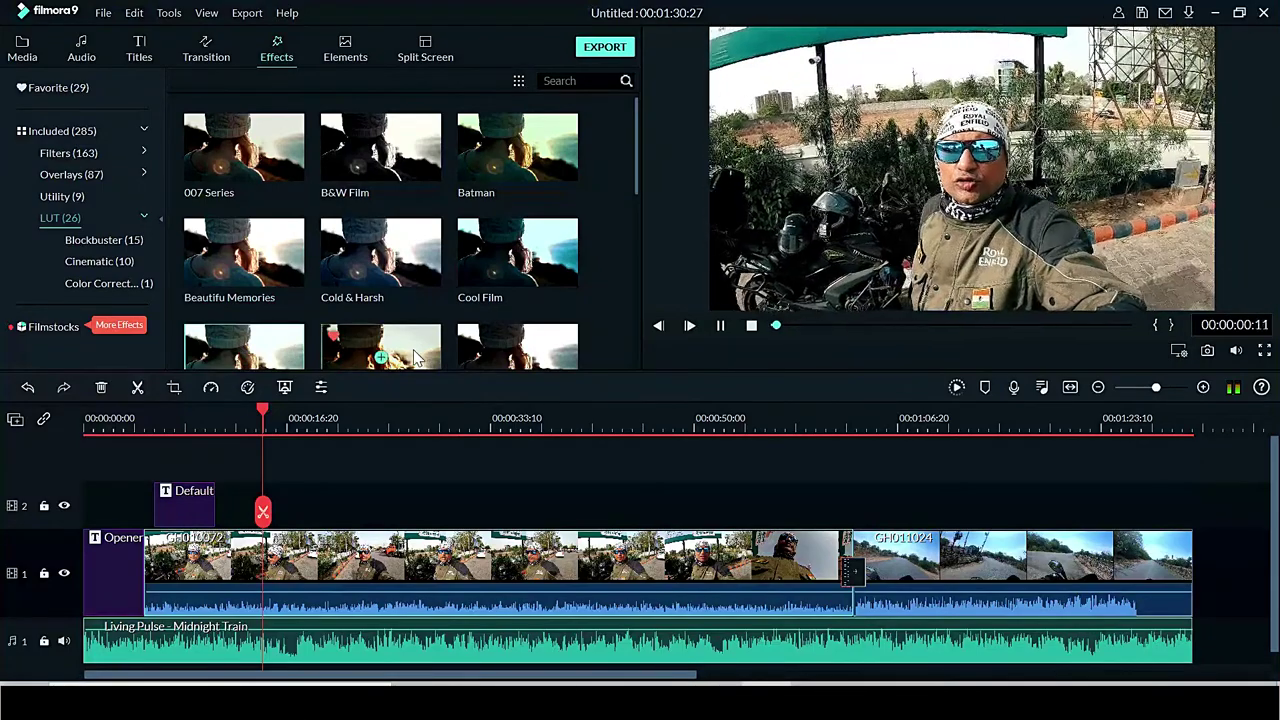
left_click(425, 352)
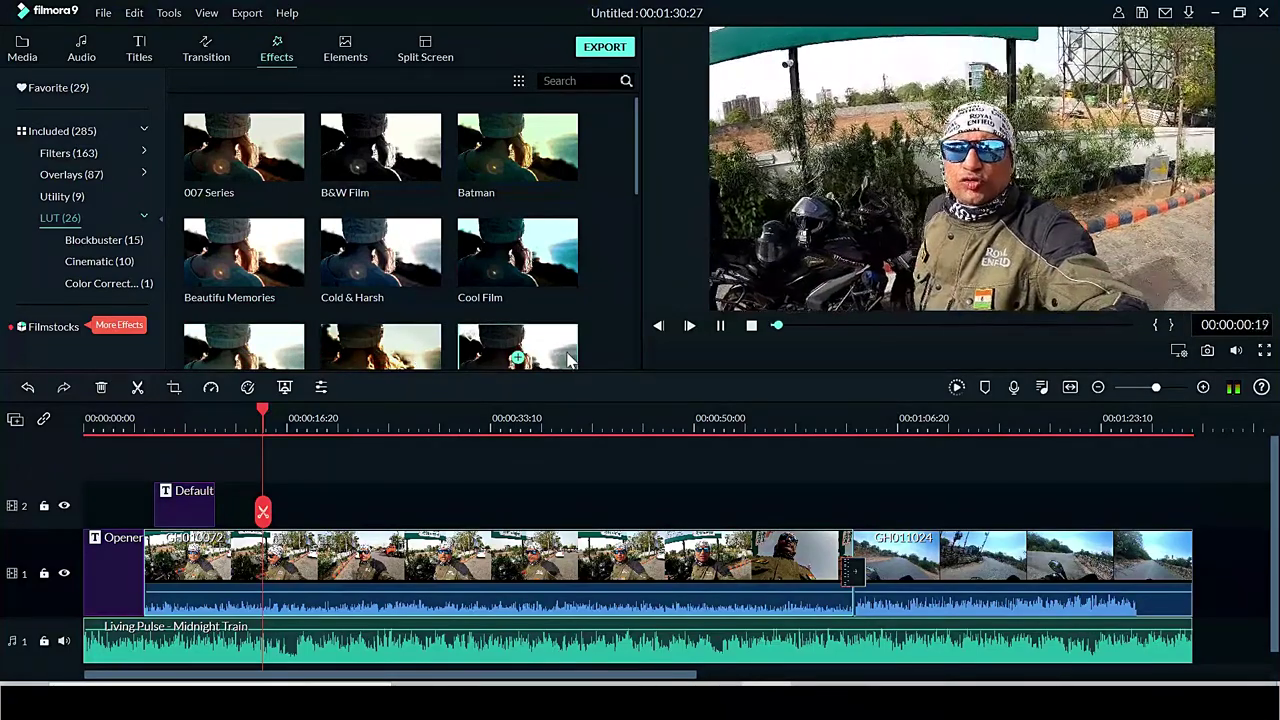
left_click(549, 270)
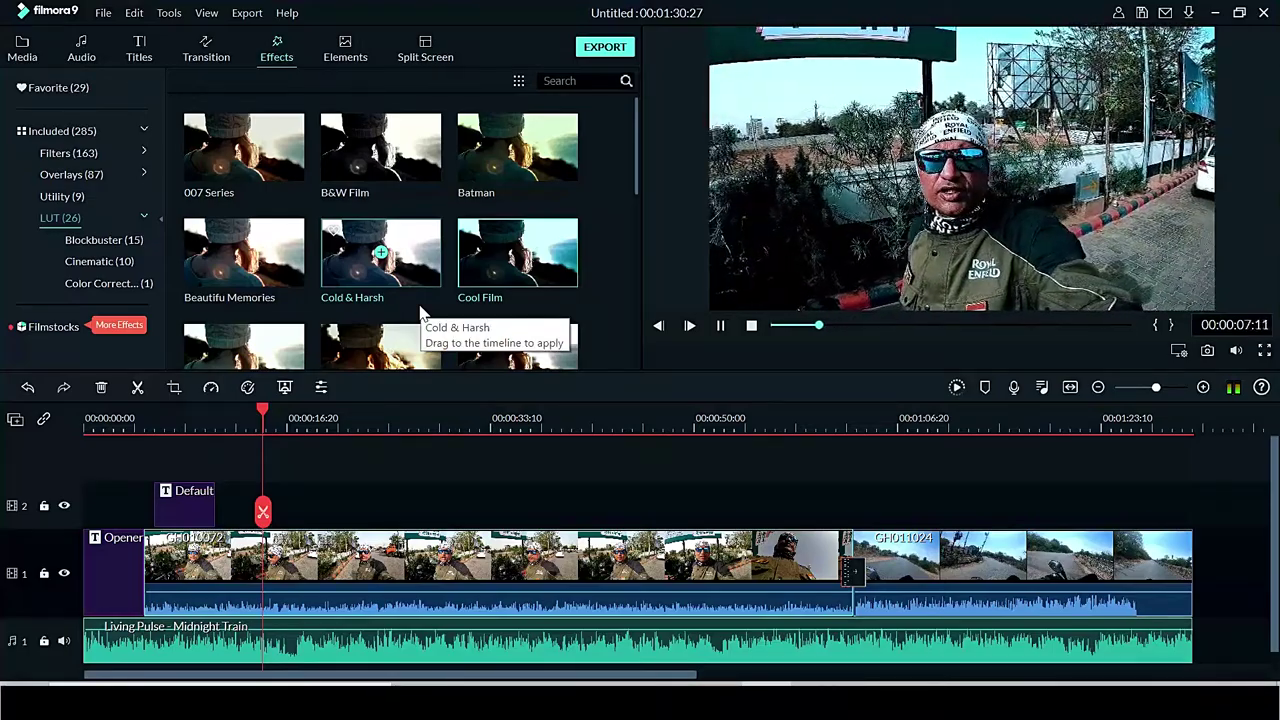
key("space")
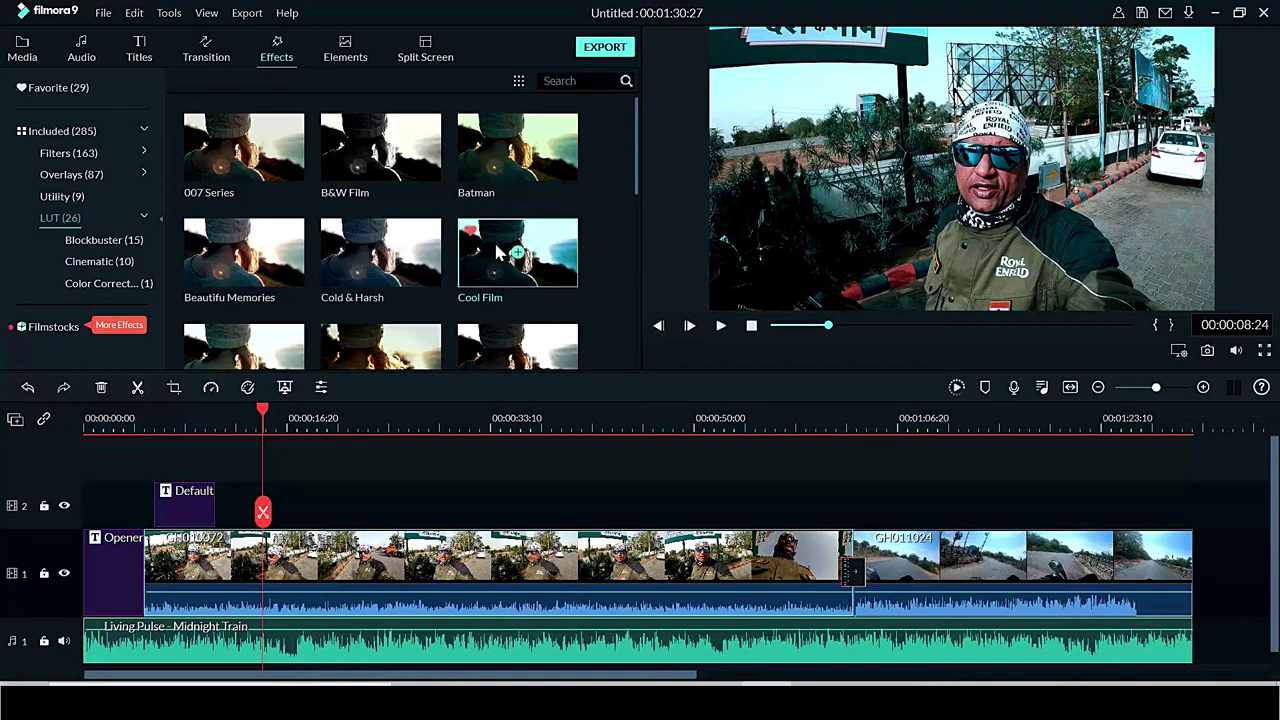
Add the Element Love 2 heart from the Love elements to track 2 at 00:00:14:21
left_click(347, 45)
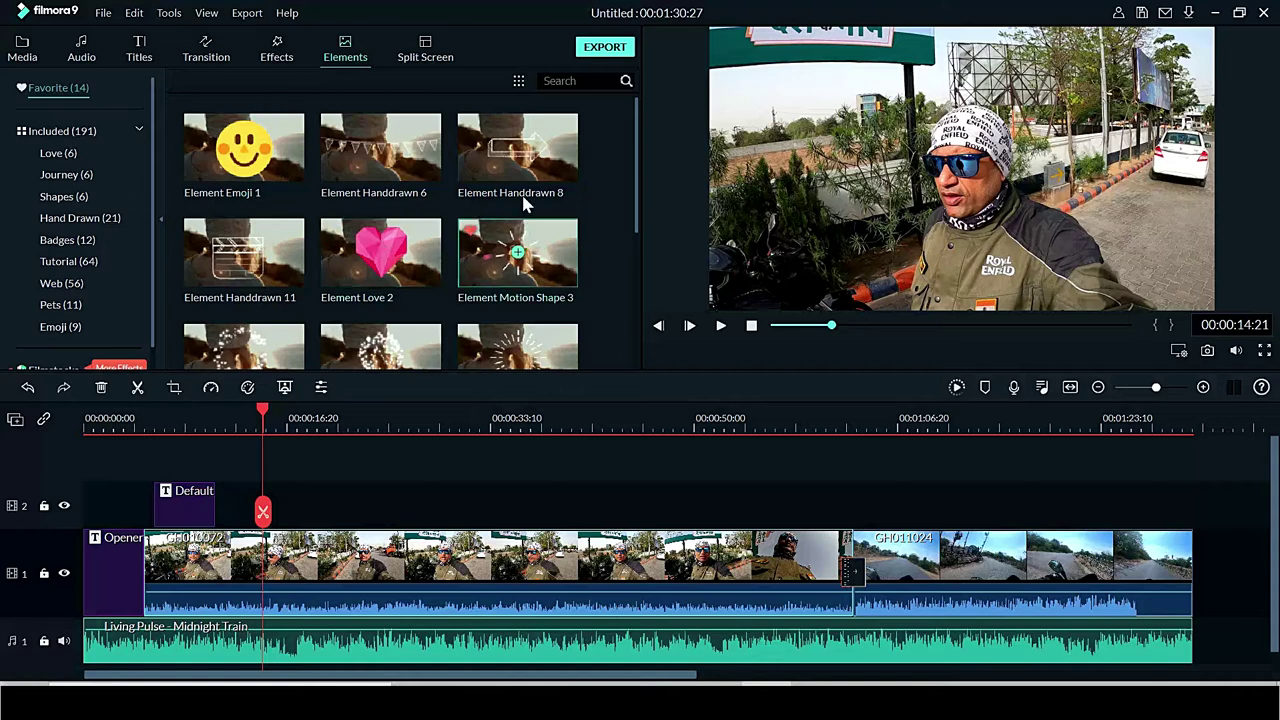
left_click(70, 155)
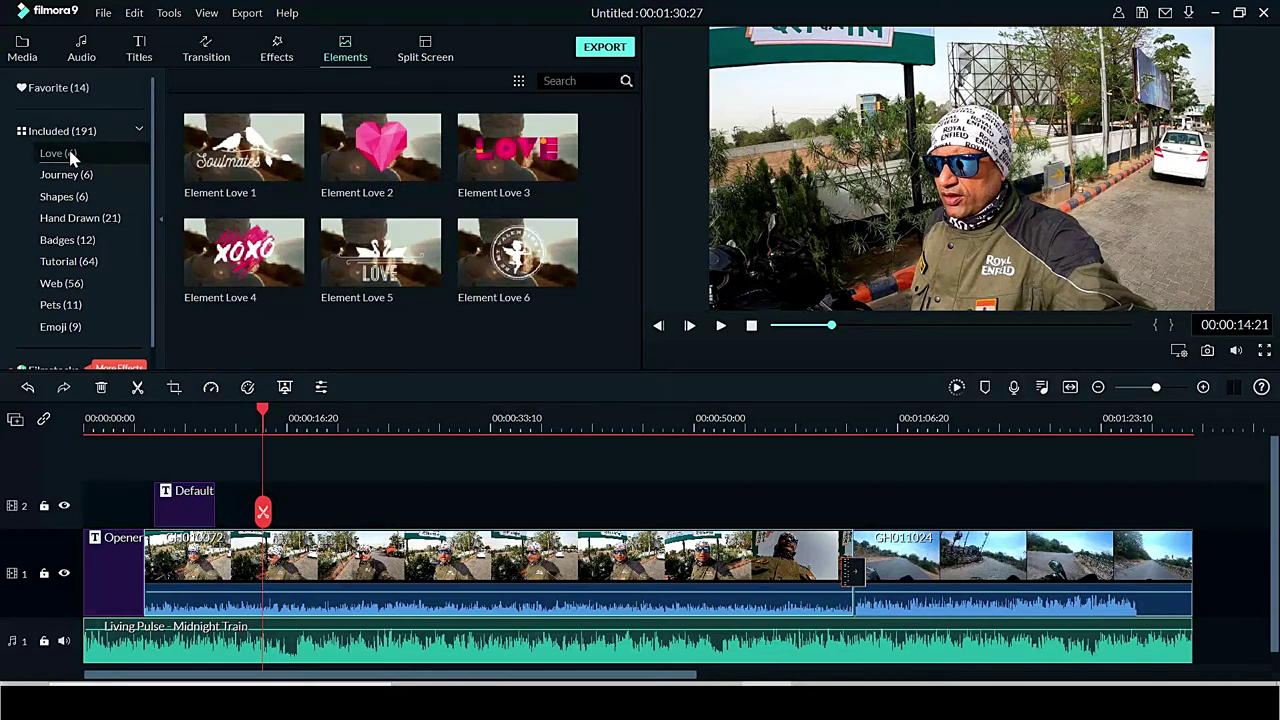
left_click(421, 134)
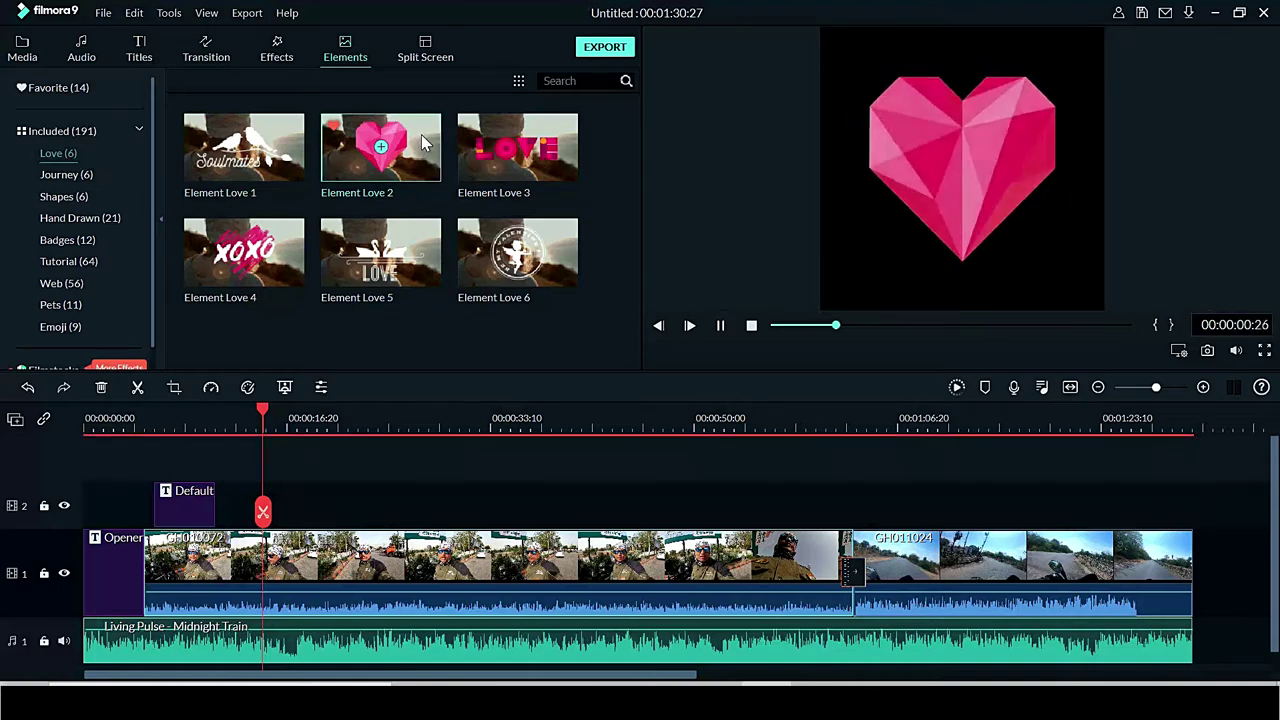
left_click_drag(421, 134, 277, 487)
Shrink the heart element, move it to the upper-left area of the video frame beside the rider, and play it back
double_click(278, 490)
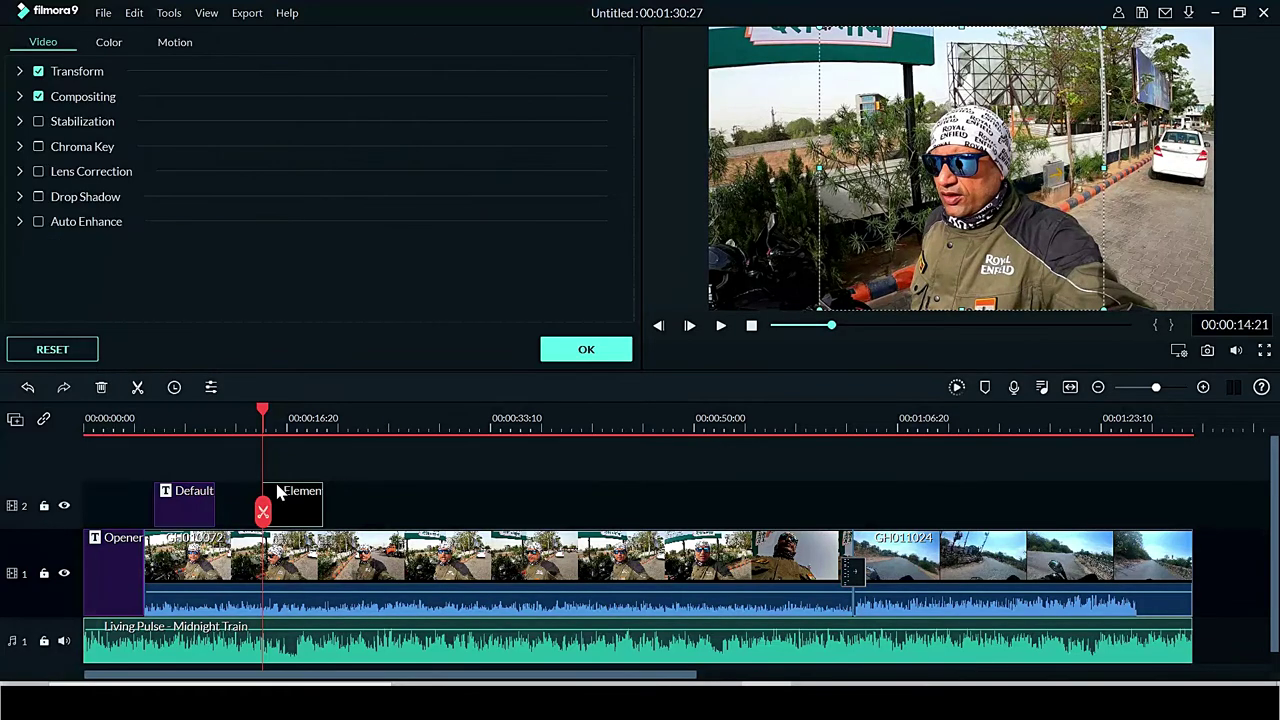
key("space")
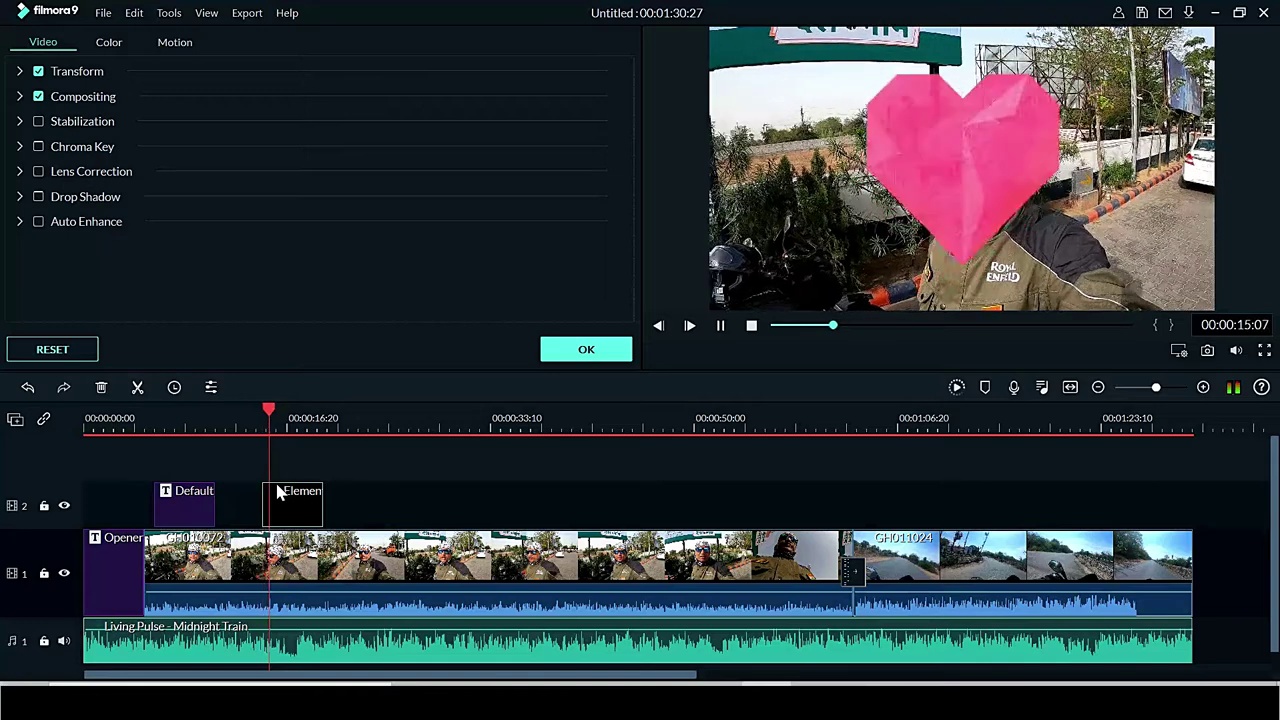
left_click(1012, 113)
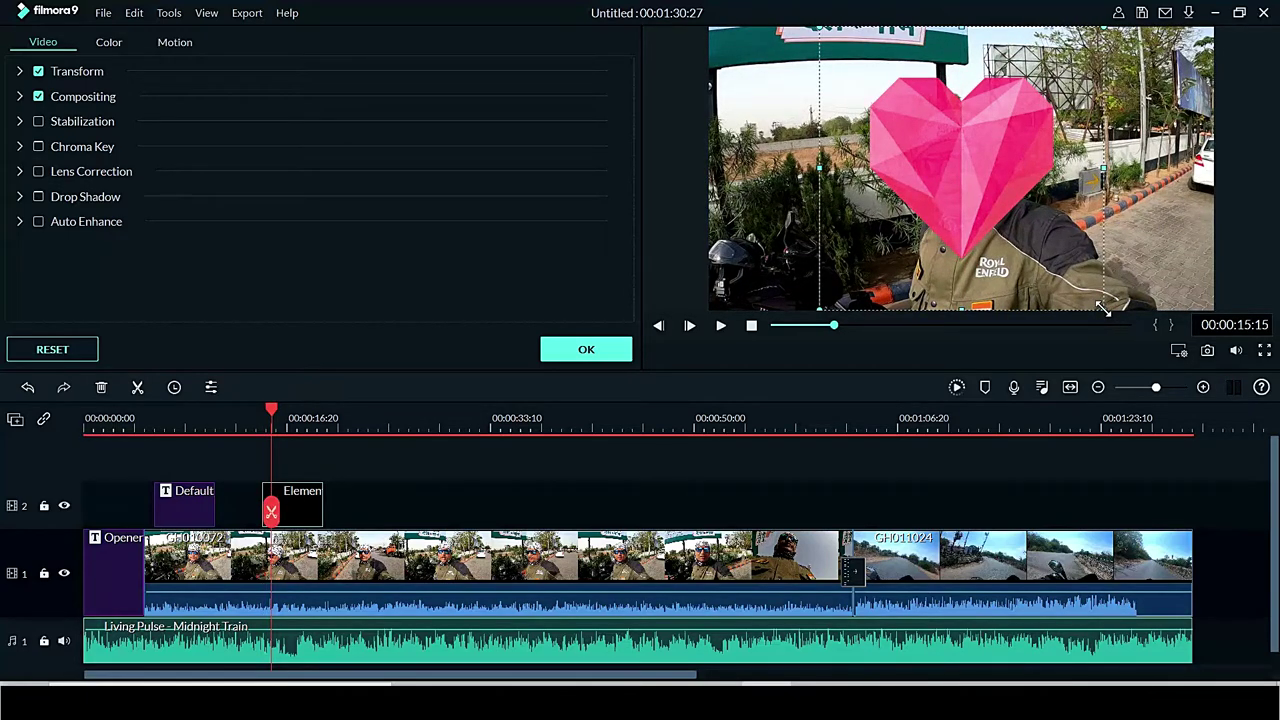
left_click_drag(1062, 288, 950, 176)
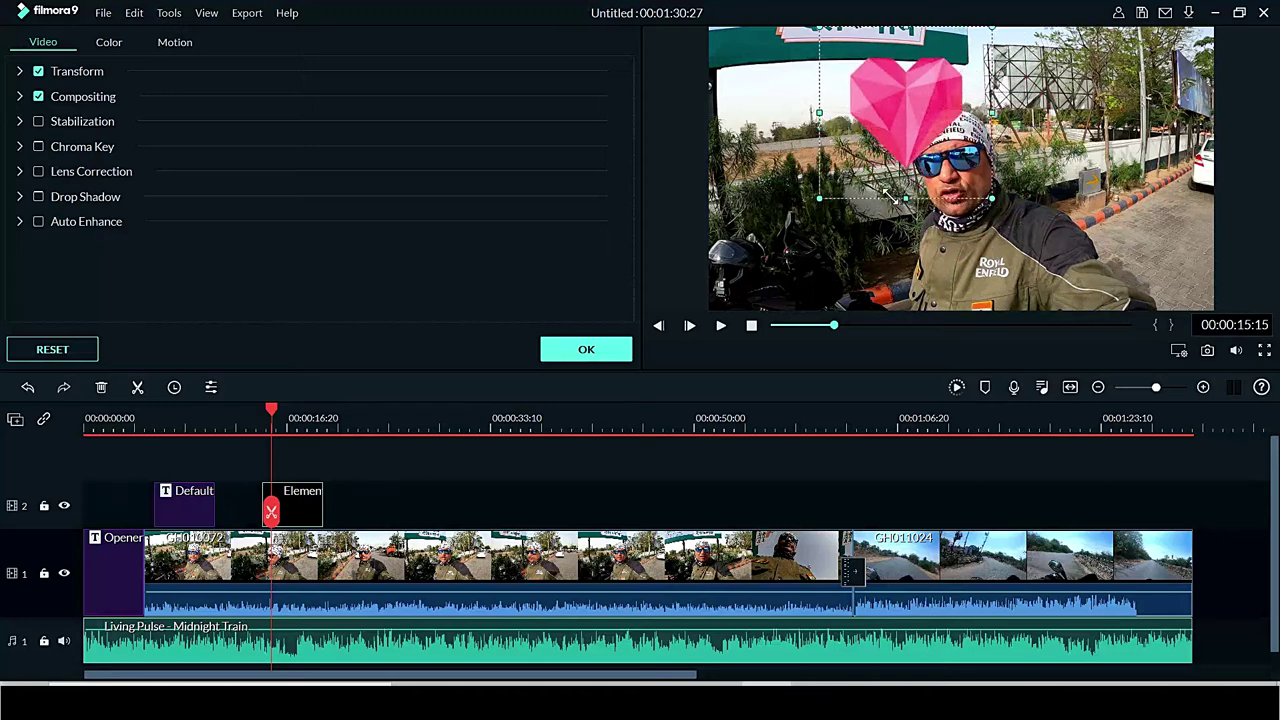
left_click_drag(901, 117, 786, 113)
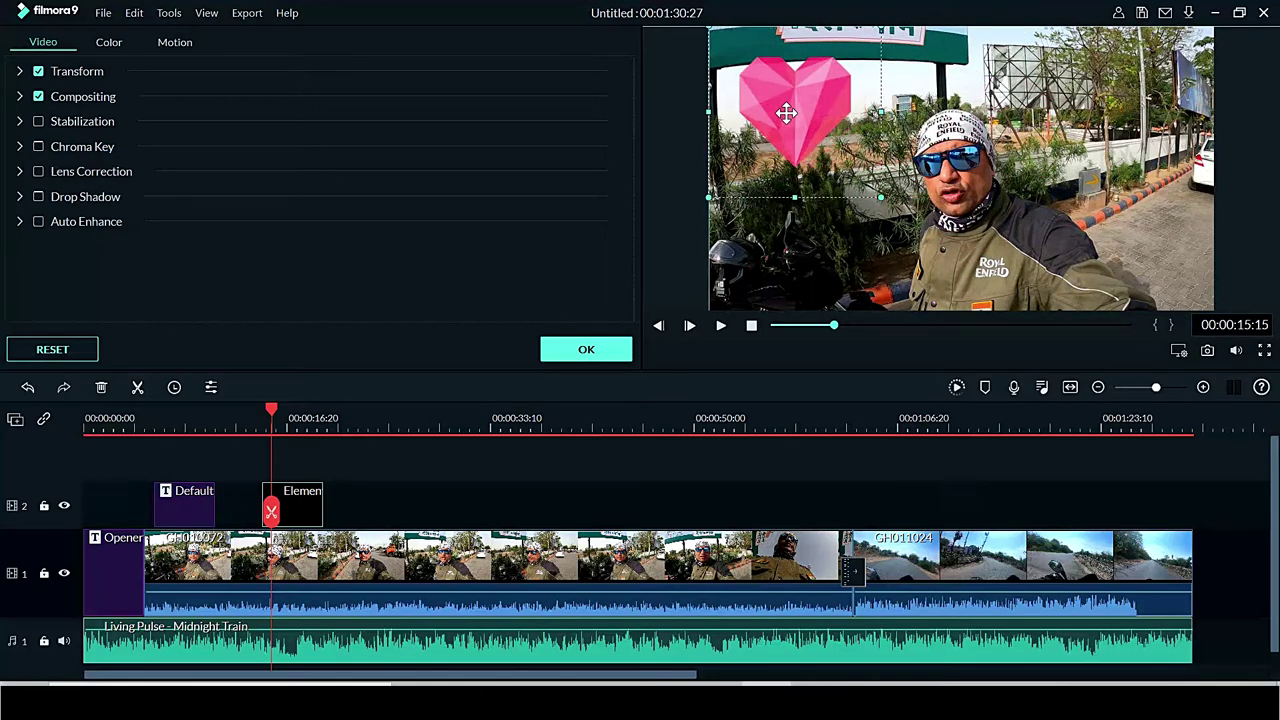
left_click(800, 256)
key("space")
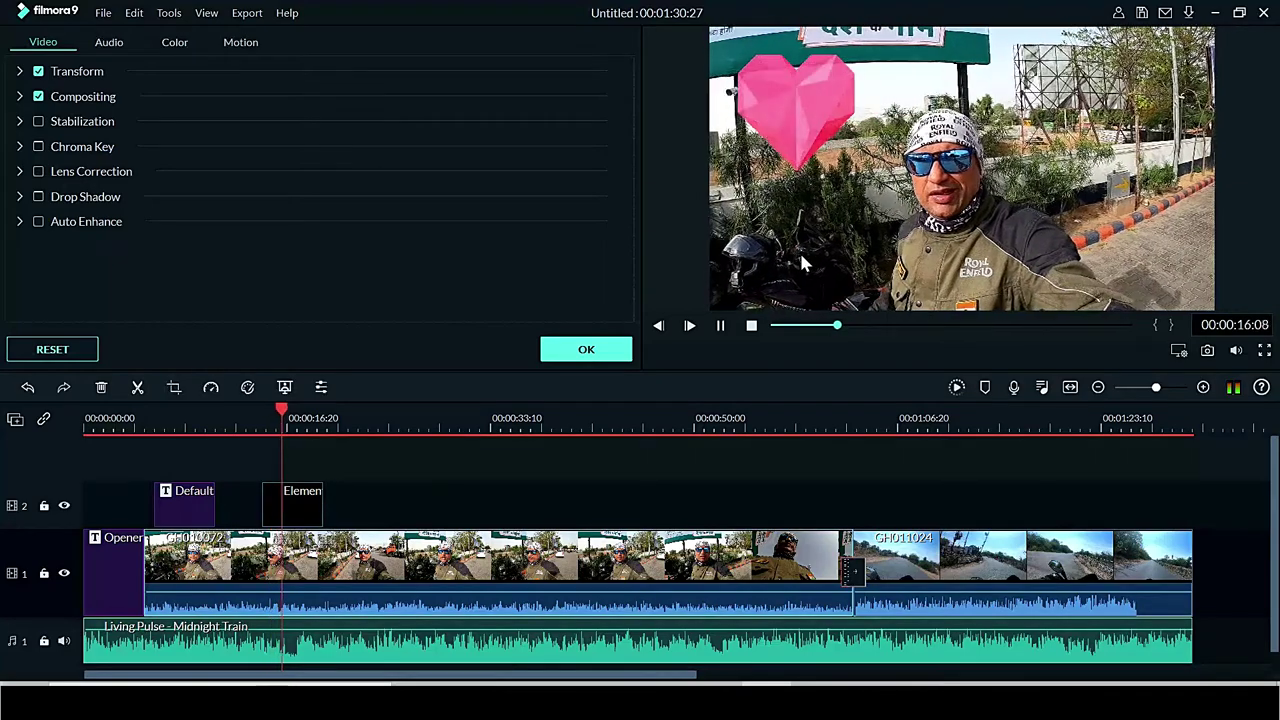
key("space")
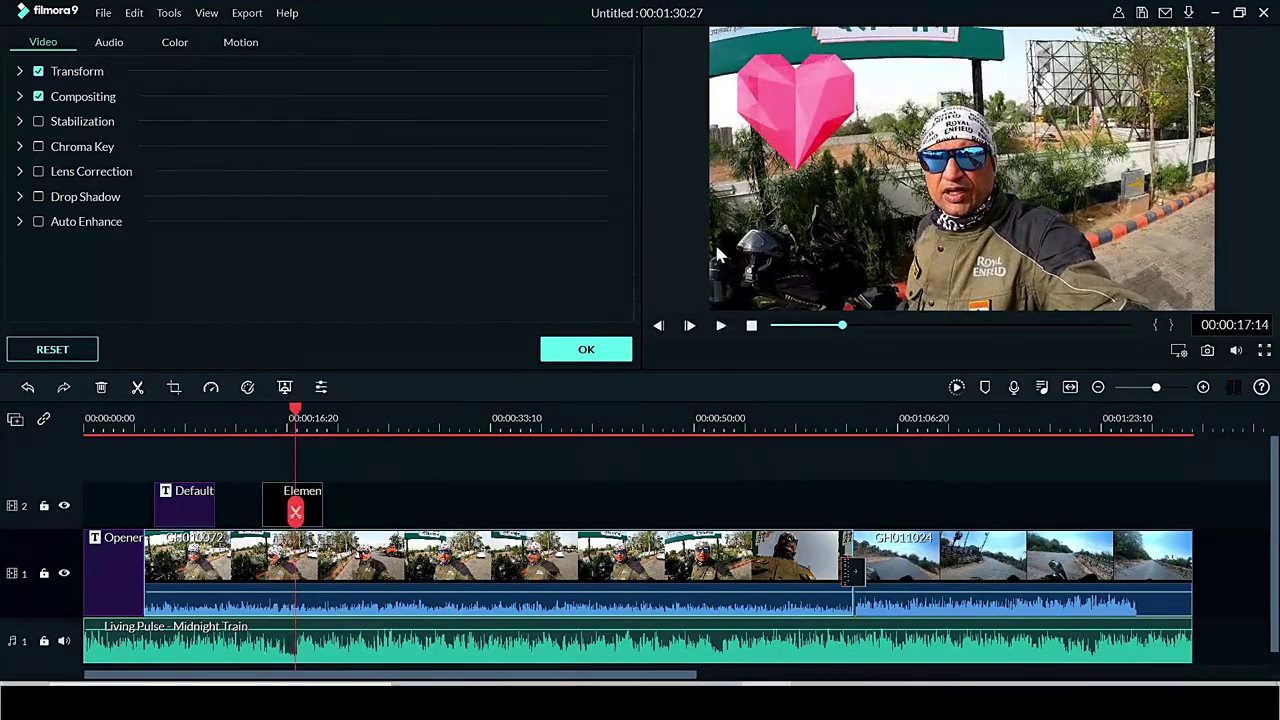
left_click(607, 349)
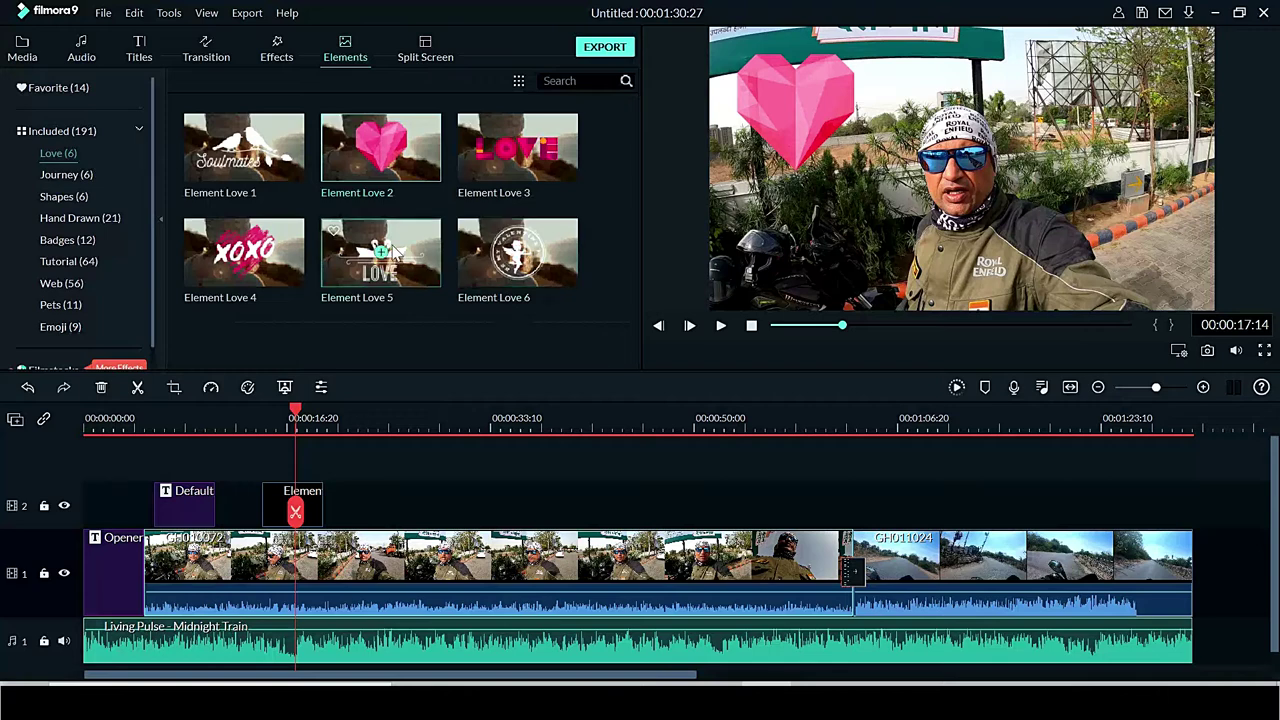
Preview Element Love 5 and 6, Element Travel 6, 4 and 2, and Badge Element 5, and browse the Tutorial arrow elements
left_click(410, 263)
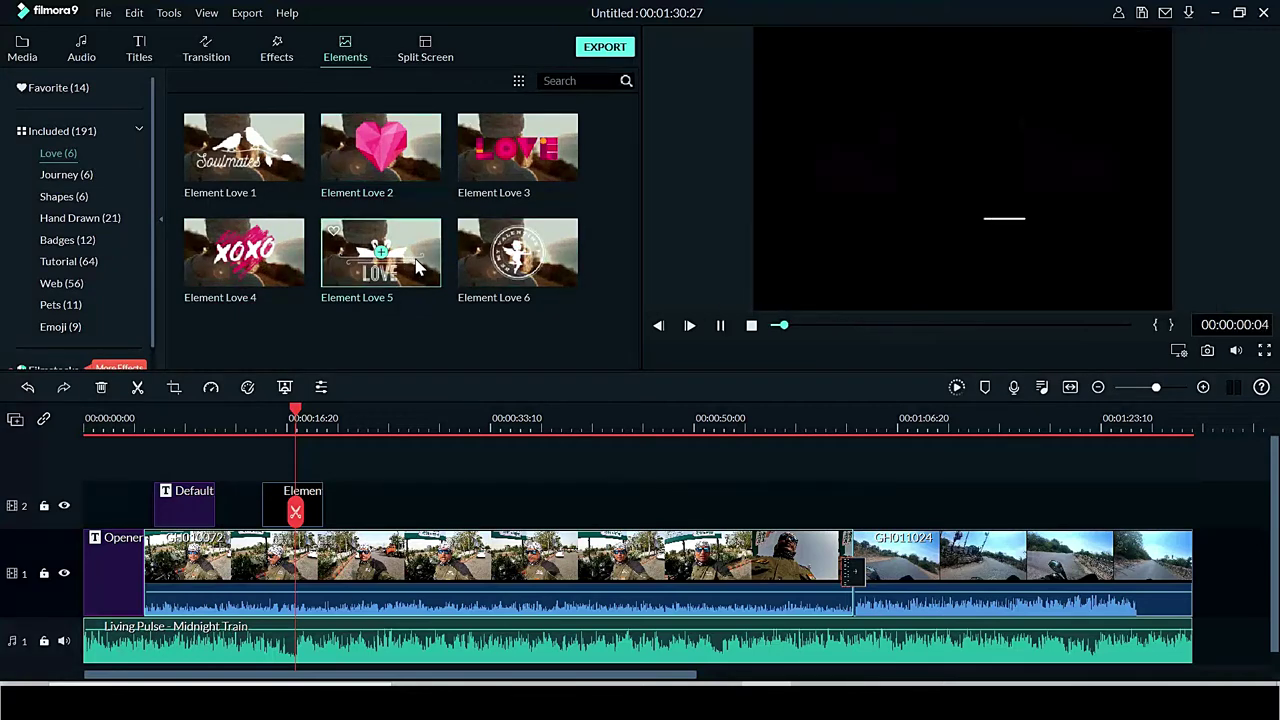
left_click(476, 262)
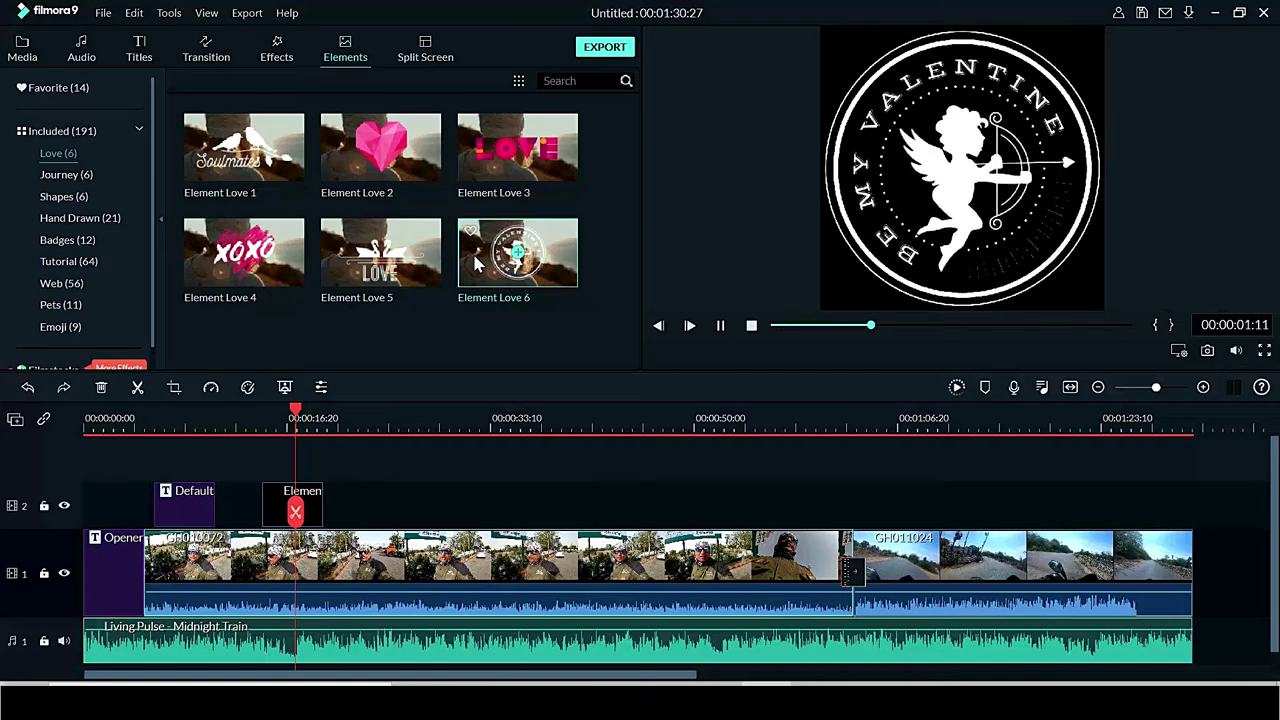
left_click(88, 175)
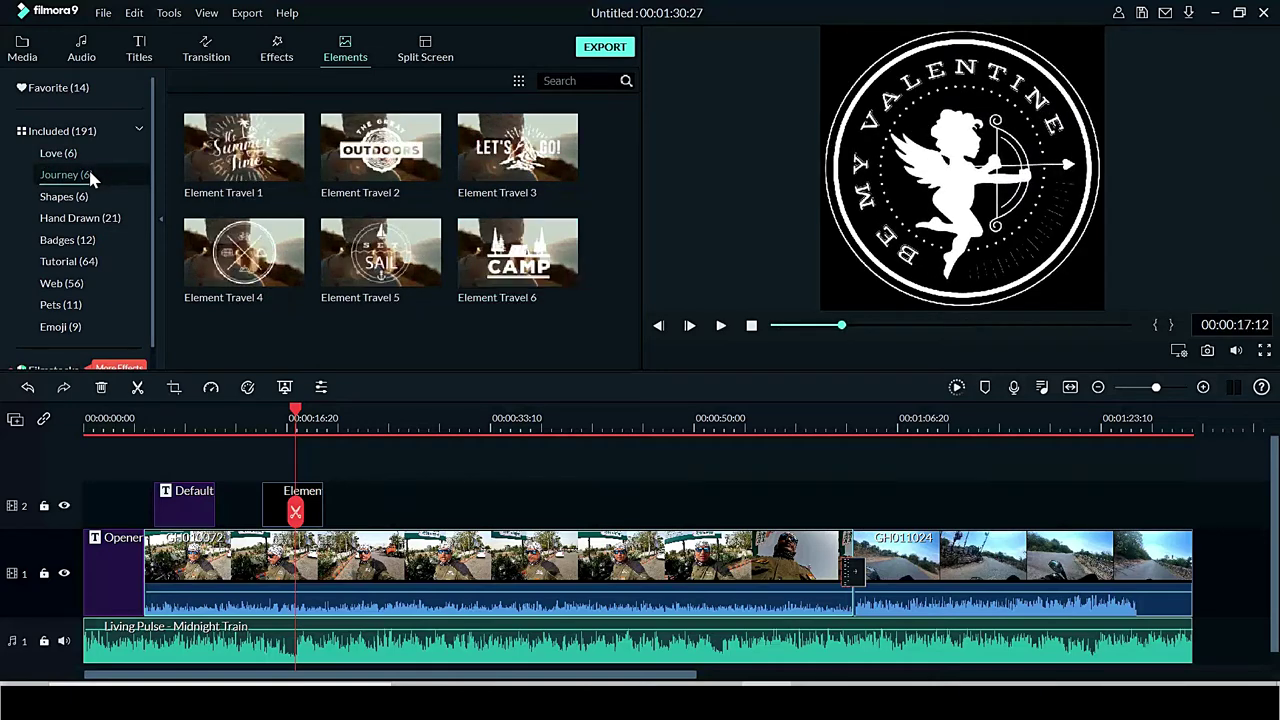
left_click(562, 277)
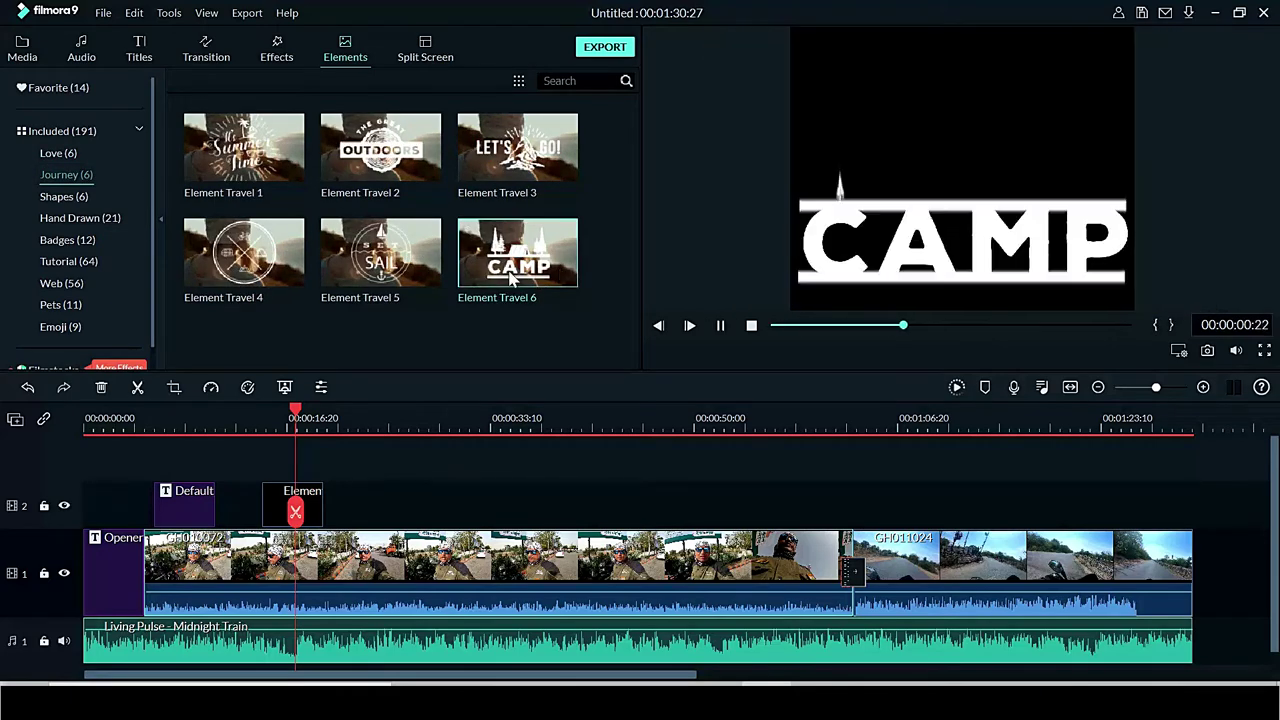
left_click(279, 279)
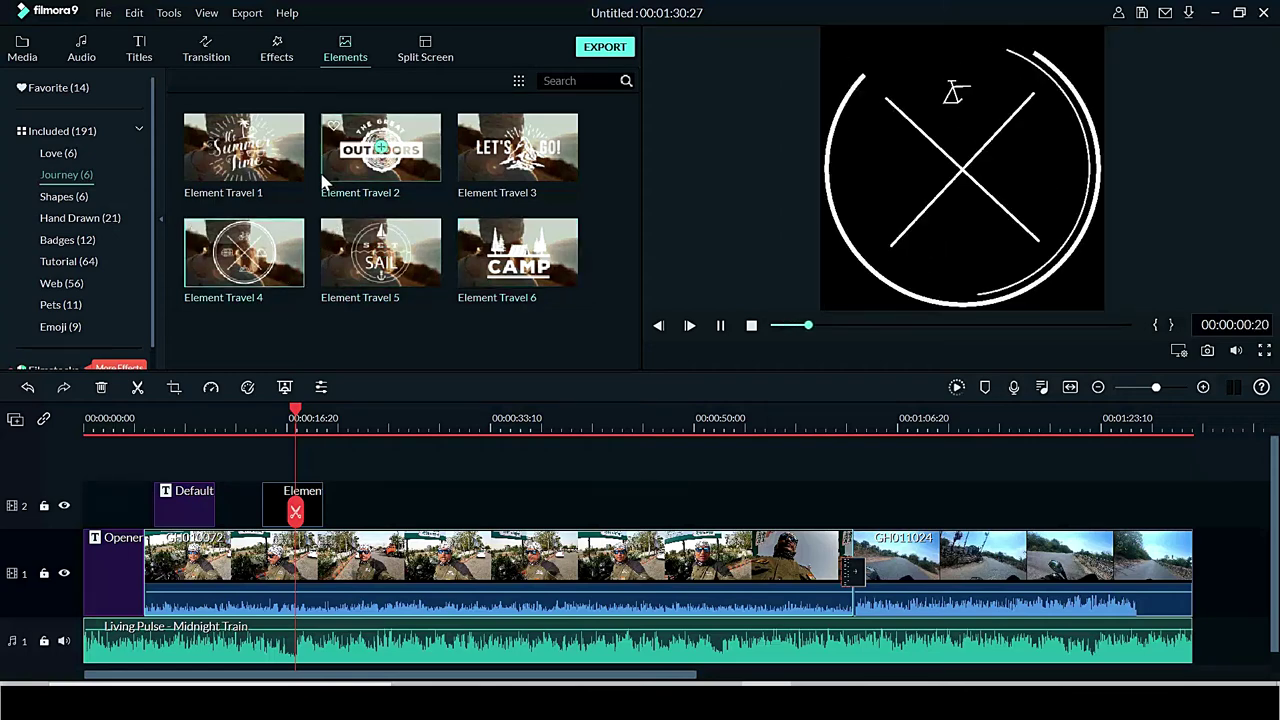
left_click(323, 183)
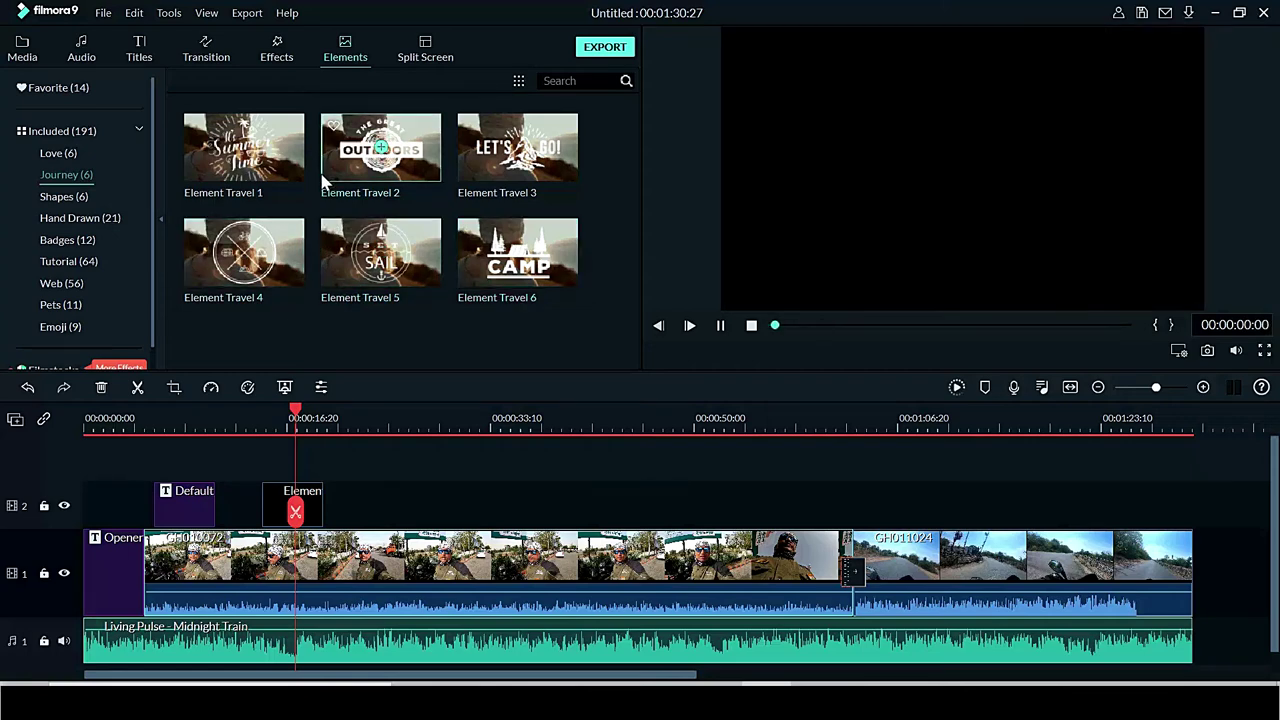
left_click(100, 239)
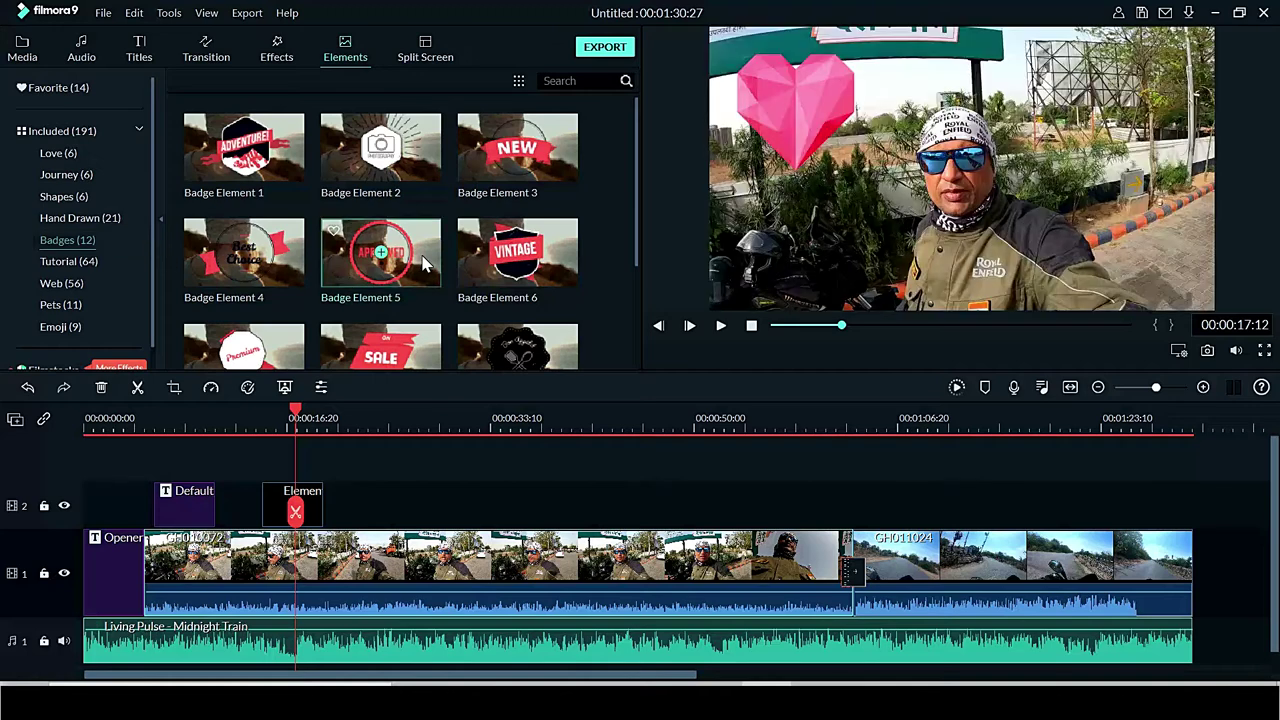
left_click(380, 252)
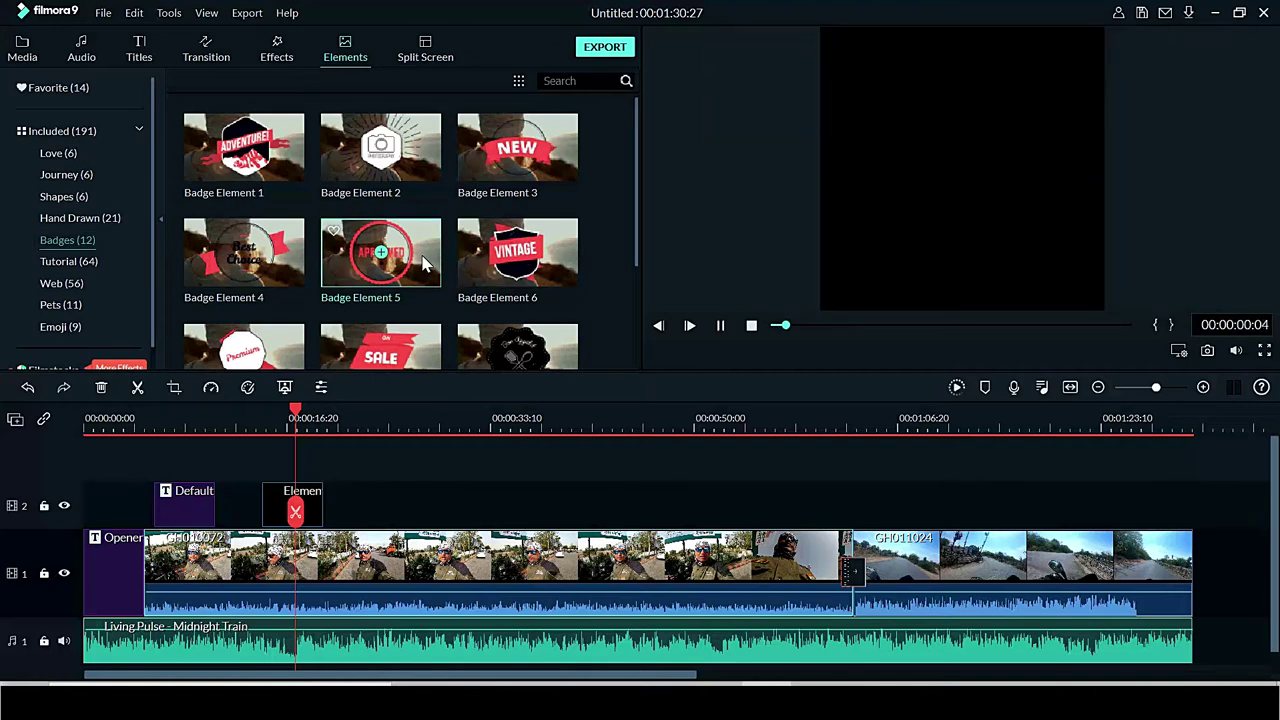
left_click(78, 262)
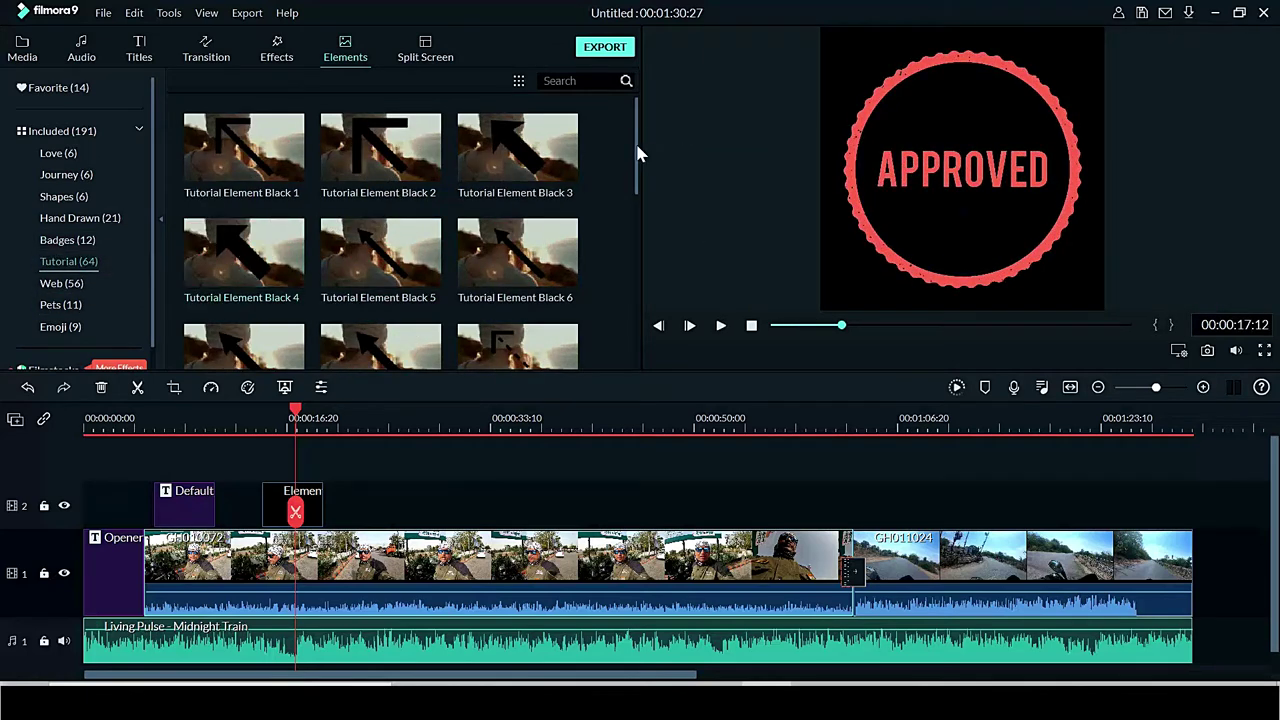
left_click_drag(640, 152, 663, 335)
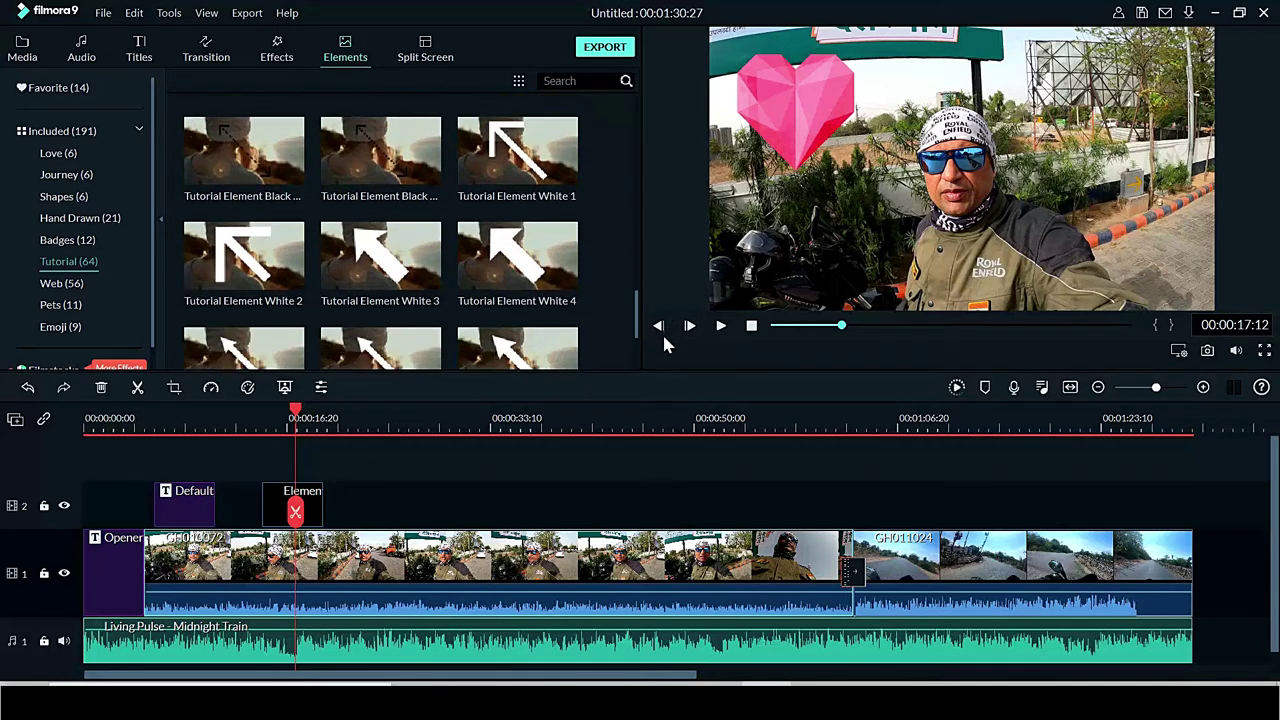
Add the Tutorial Element White 3 arrow to track 2 at about 00:00:25, then shrink it and place it beside the rider
mouse_move(405, 273)
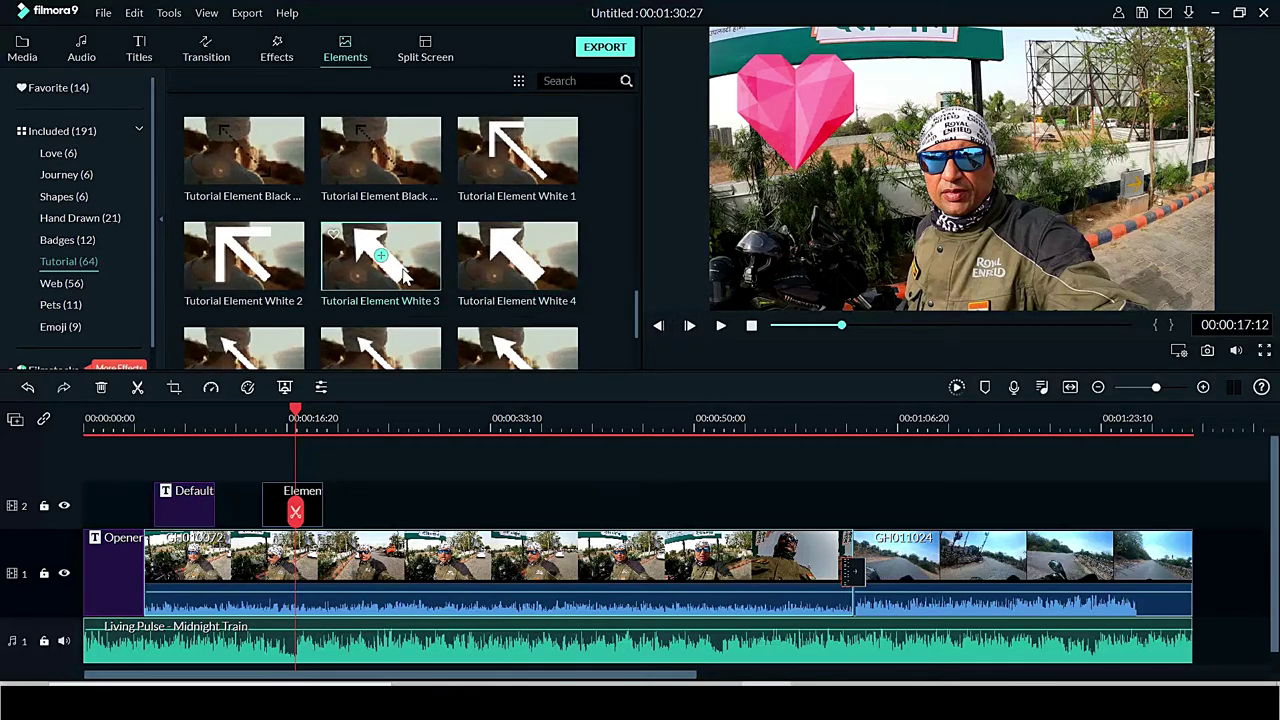
left_click_drag(380, 258, 391, 497)
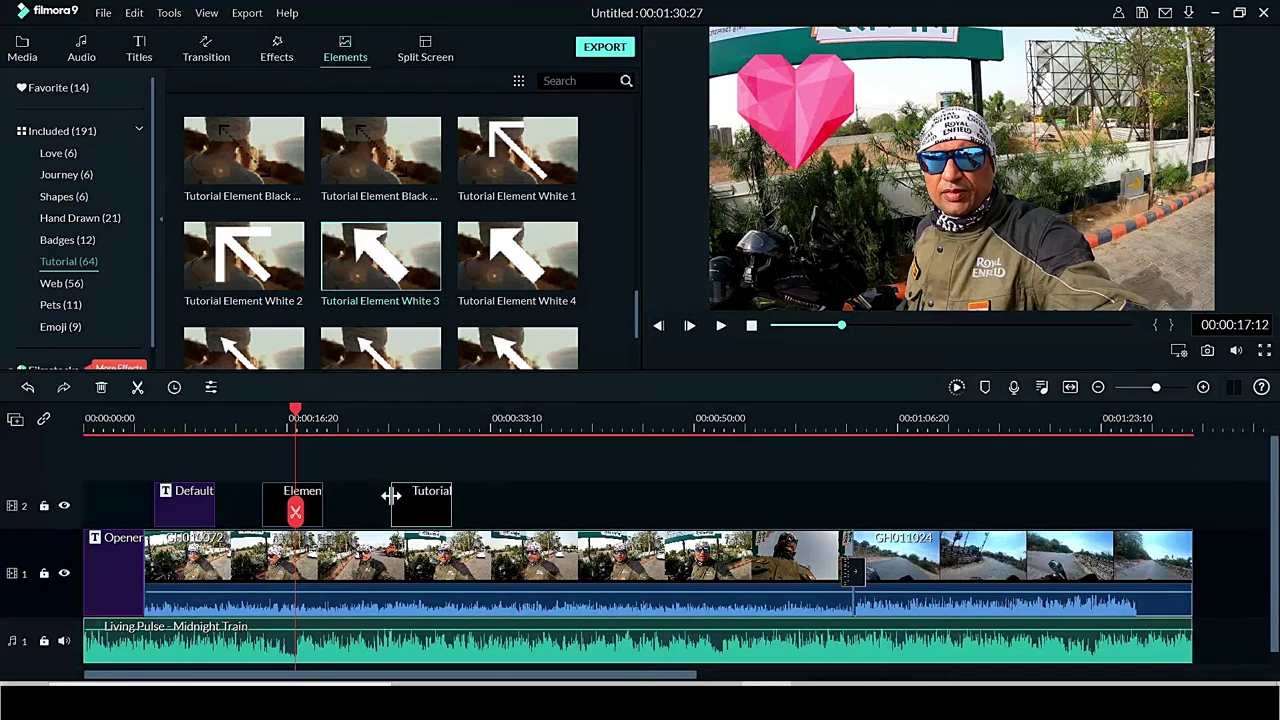
double_click(419, 498)
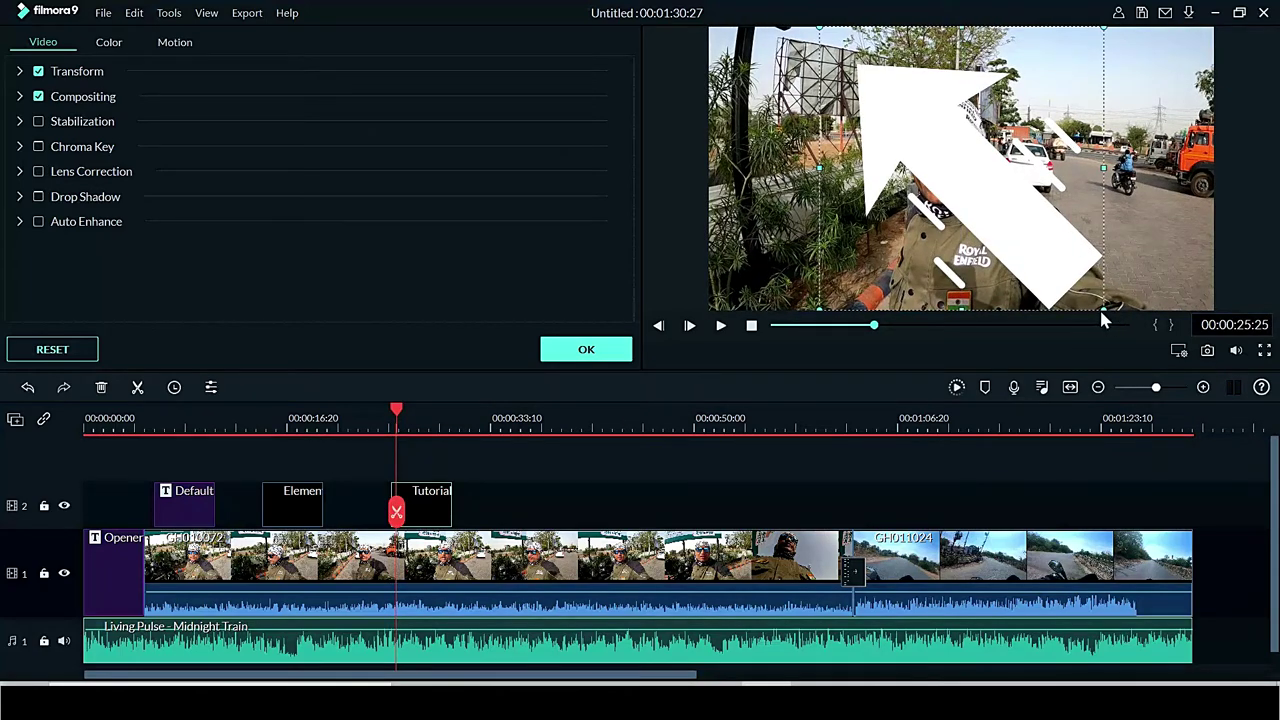
left_click_drag(1103, 307, 890, 150)
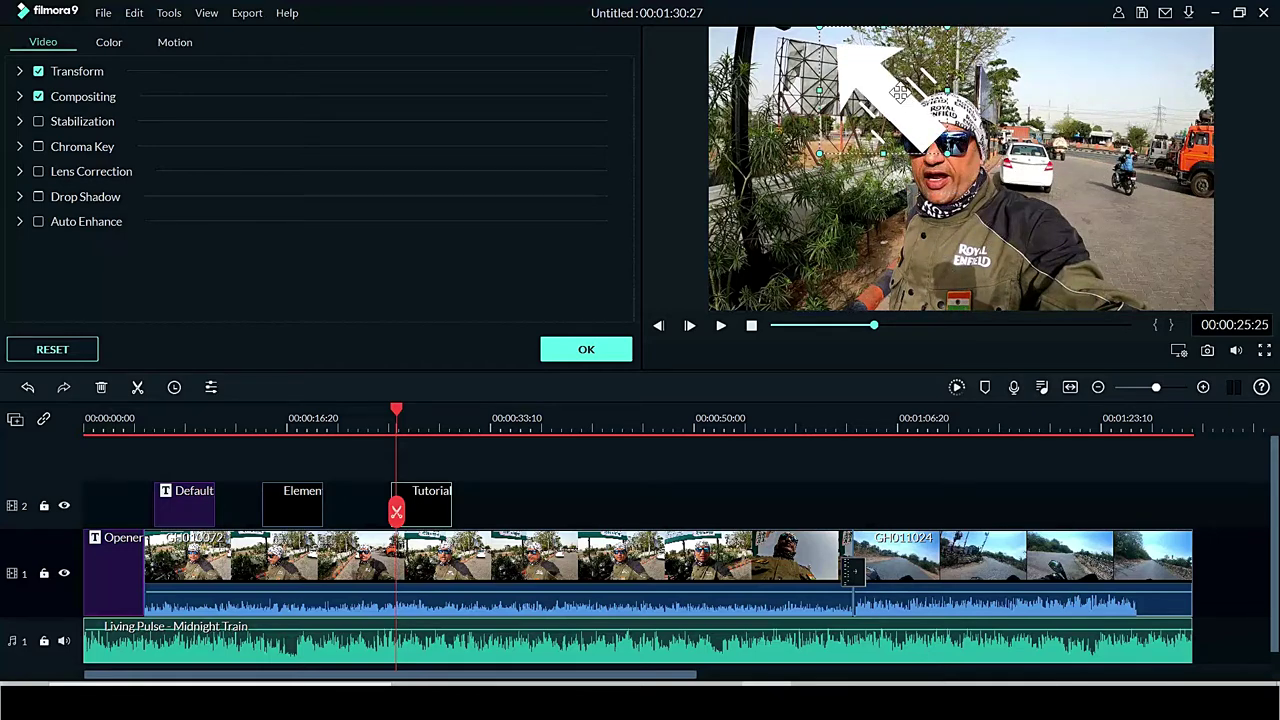
left_click_drag(897, 89, 850, 195)
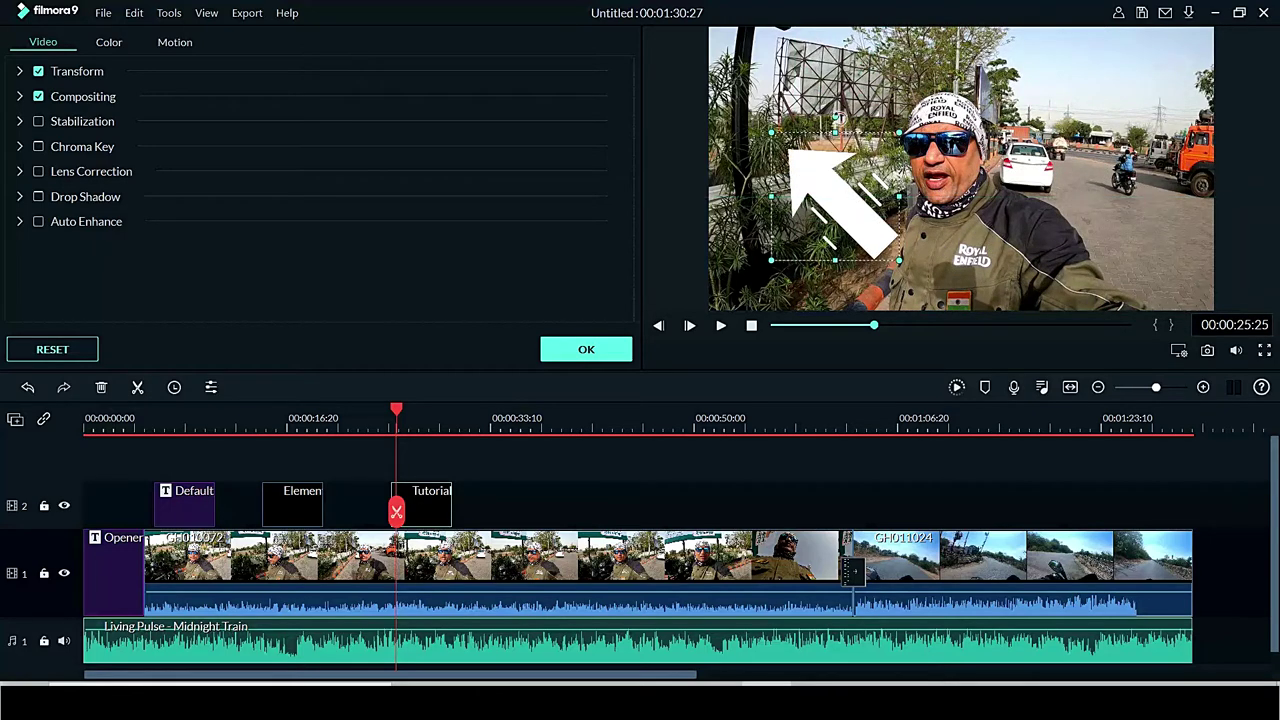
Rotate the white arrow to point at the rider's face, shrink it slightly, and play it back
left_click_drag(835, 117, 905, 346)
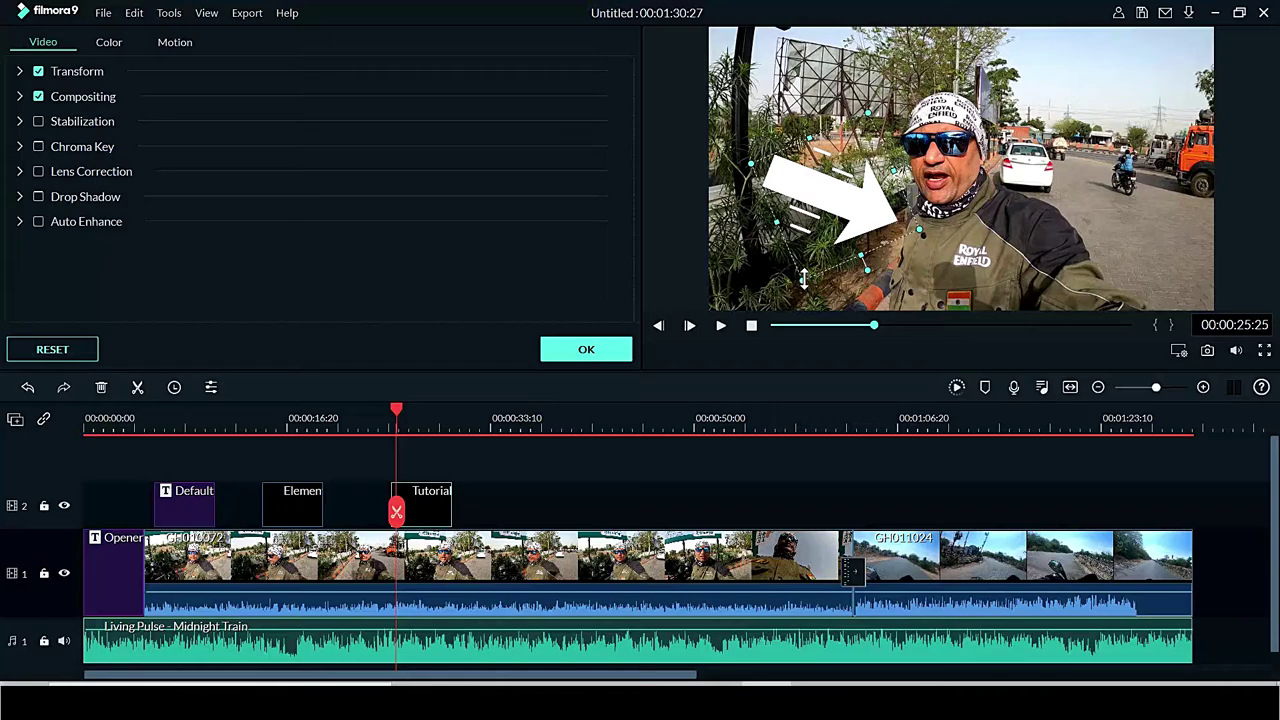
left_click_drag(810, 251, 812, 212)
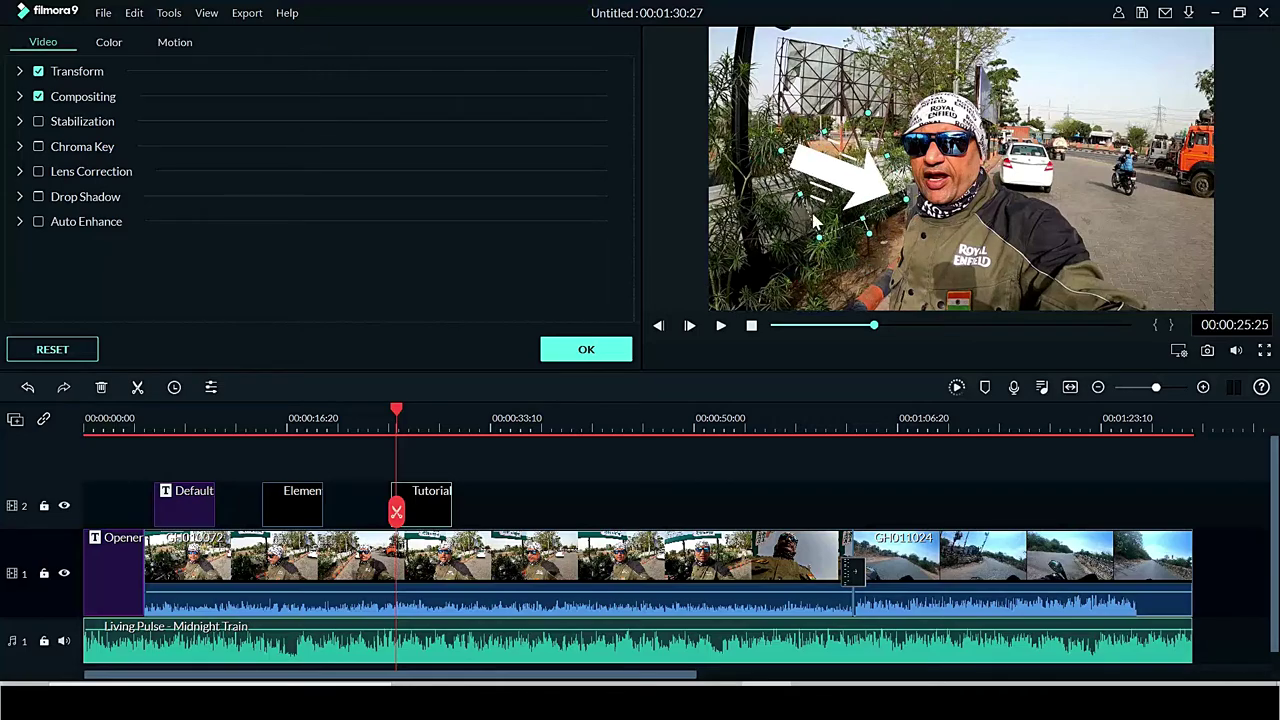
key("space")
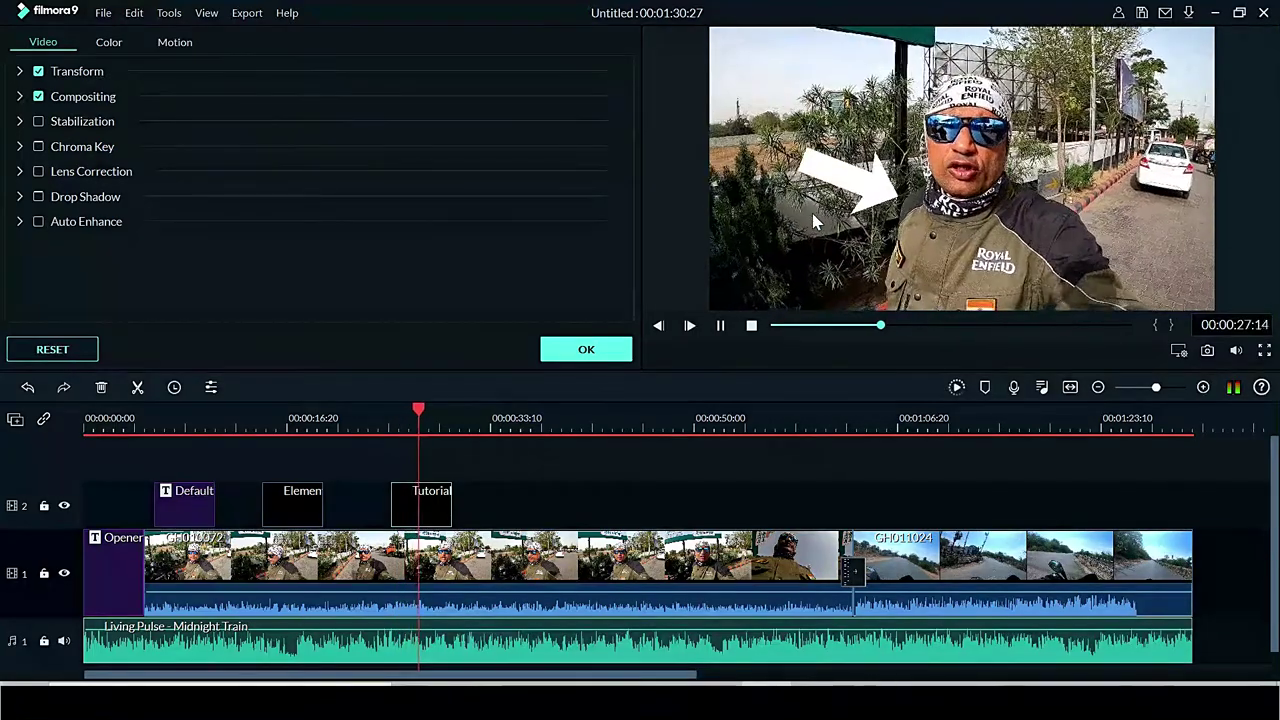
key("space")
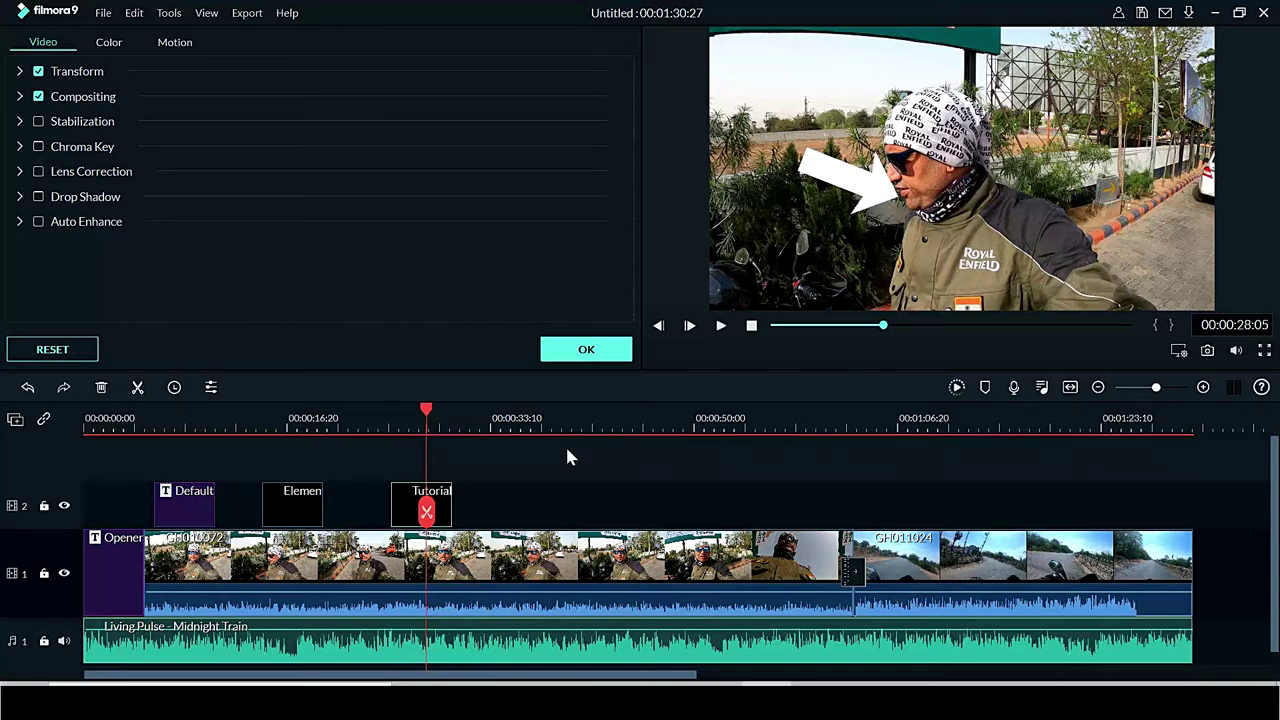
left_click(577, 346)
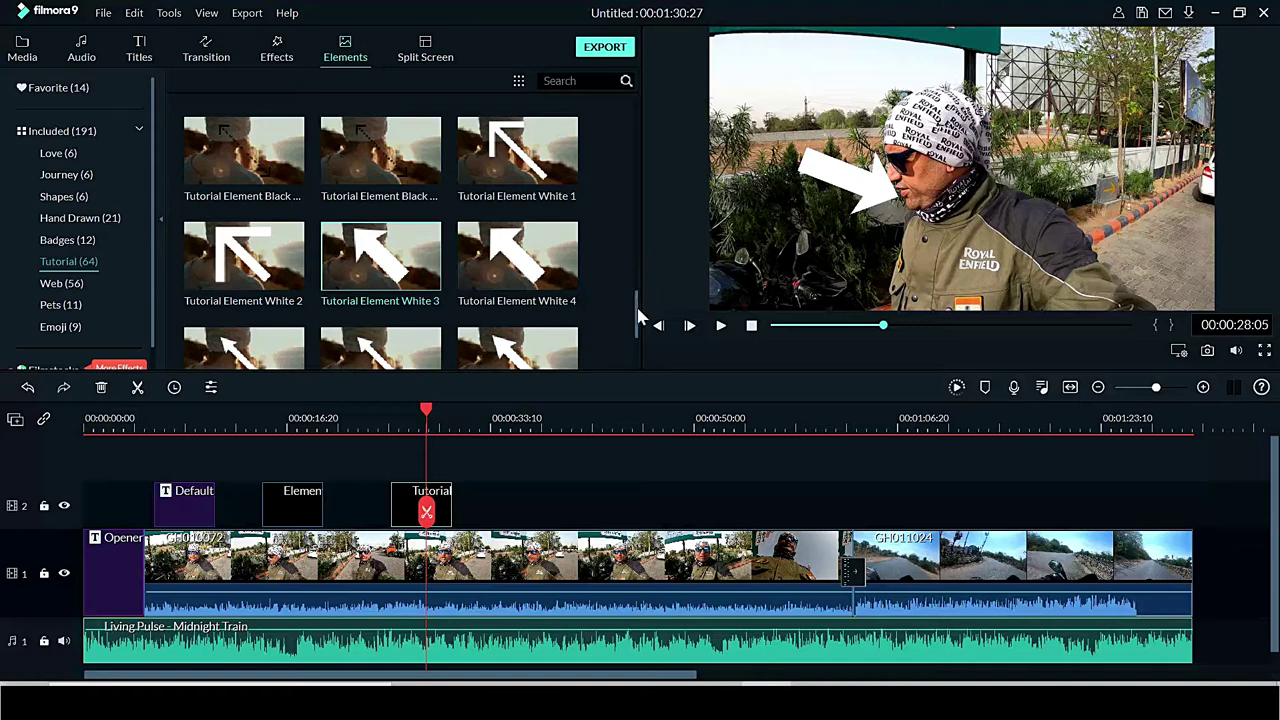
Add the thumbs-up Web Element Circle 03 from the Web elements to track 2 at about 00:00:35 and play it back
left_click_drag(638, 313, 630, 360)
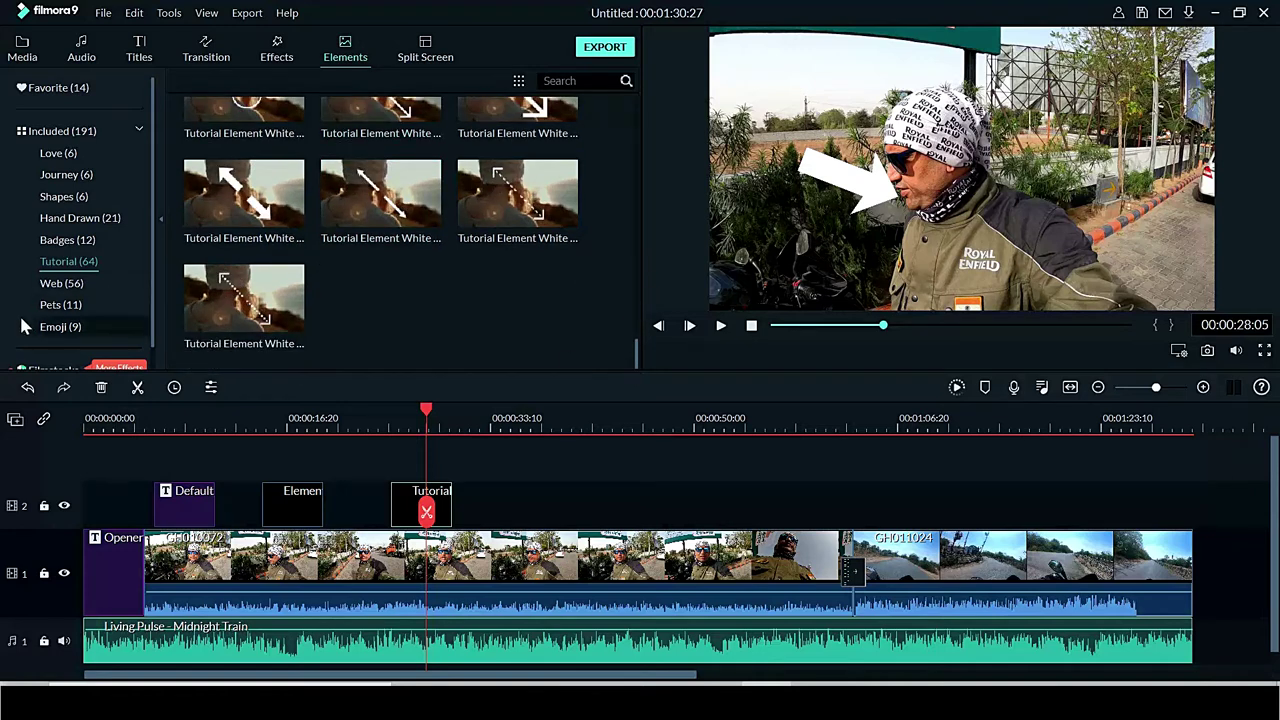
left_click(58, 330)
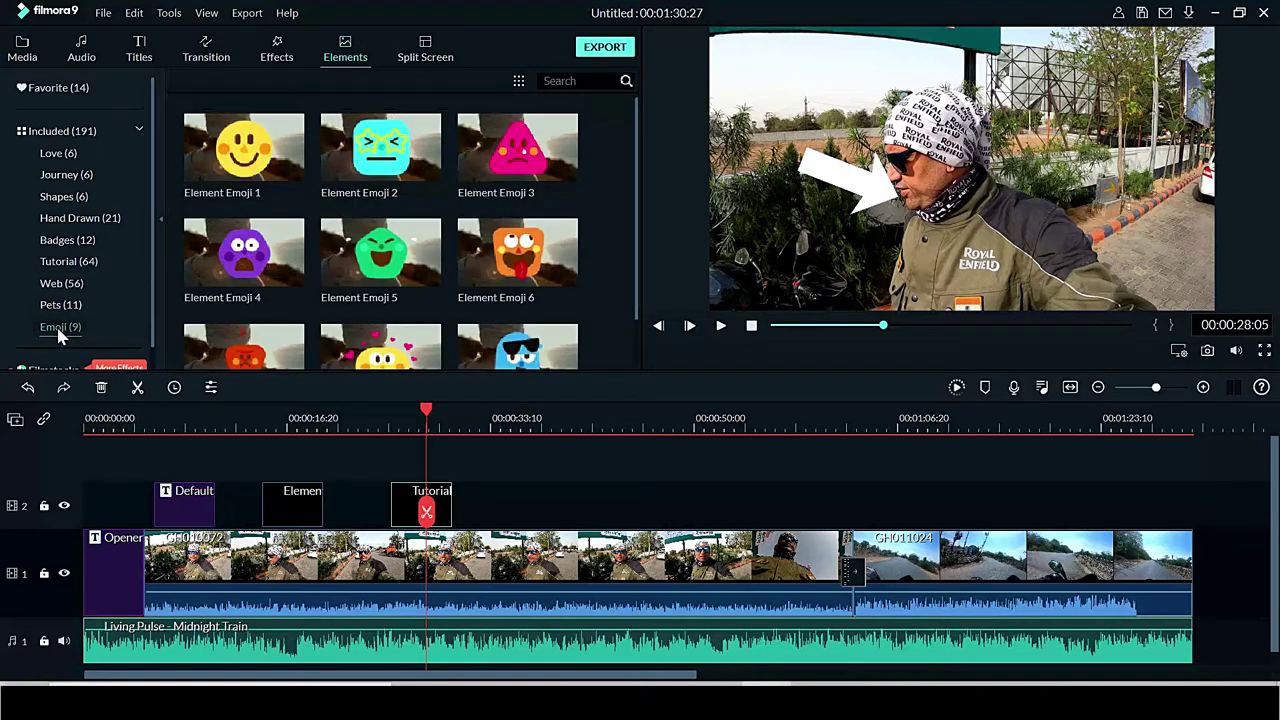
left_click(68, 284)
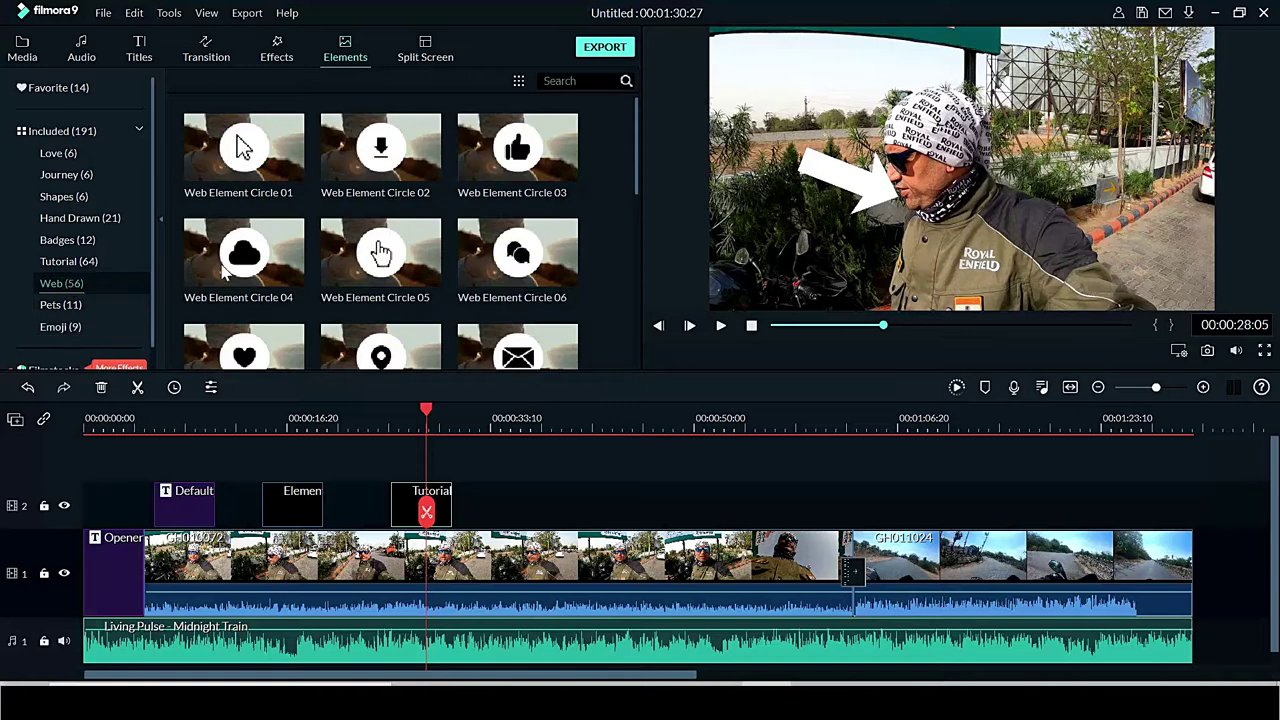
left_click_drag(549, 150, 540, 505)
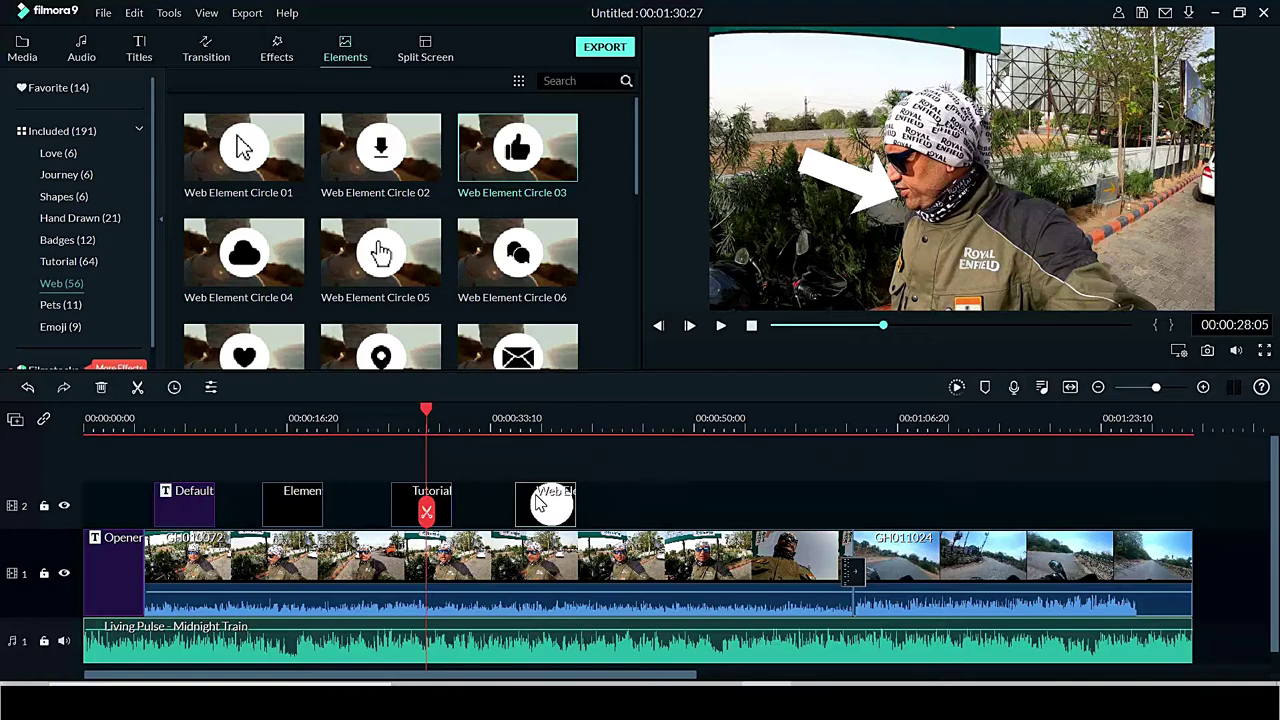
double_click(540, 505)
key("space")
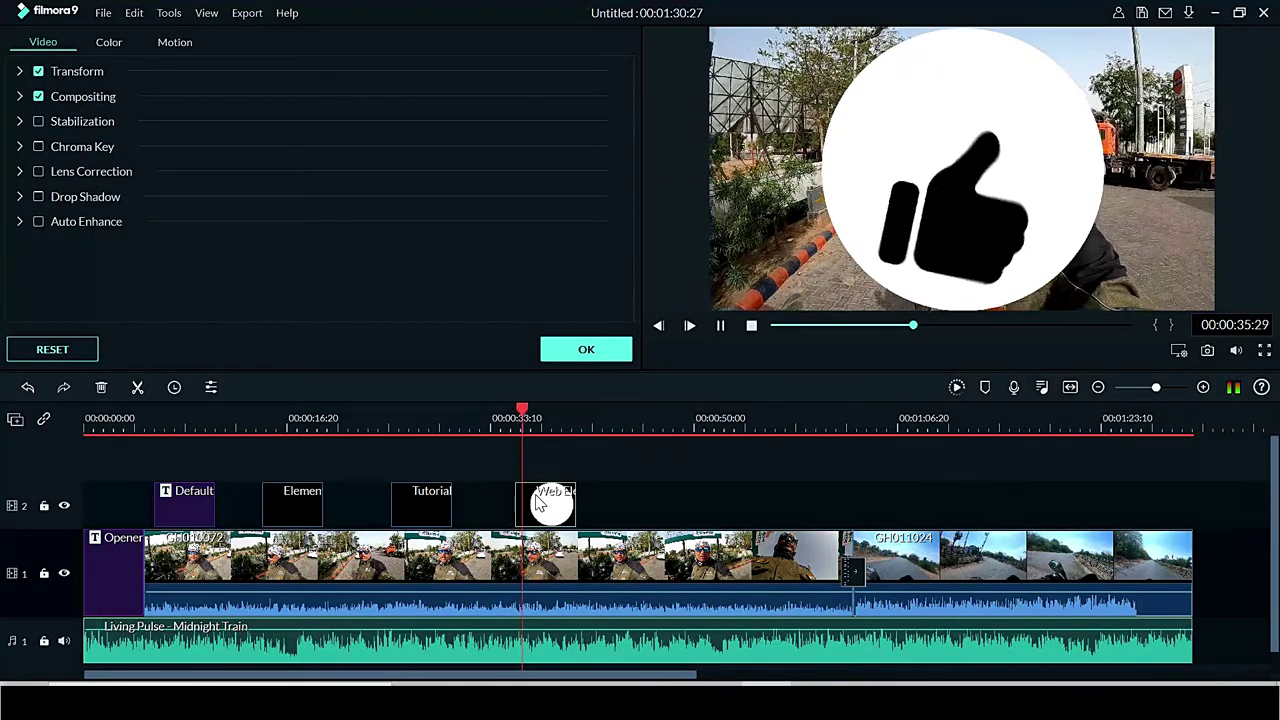
key("space")
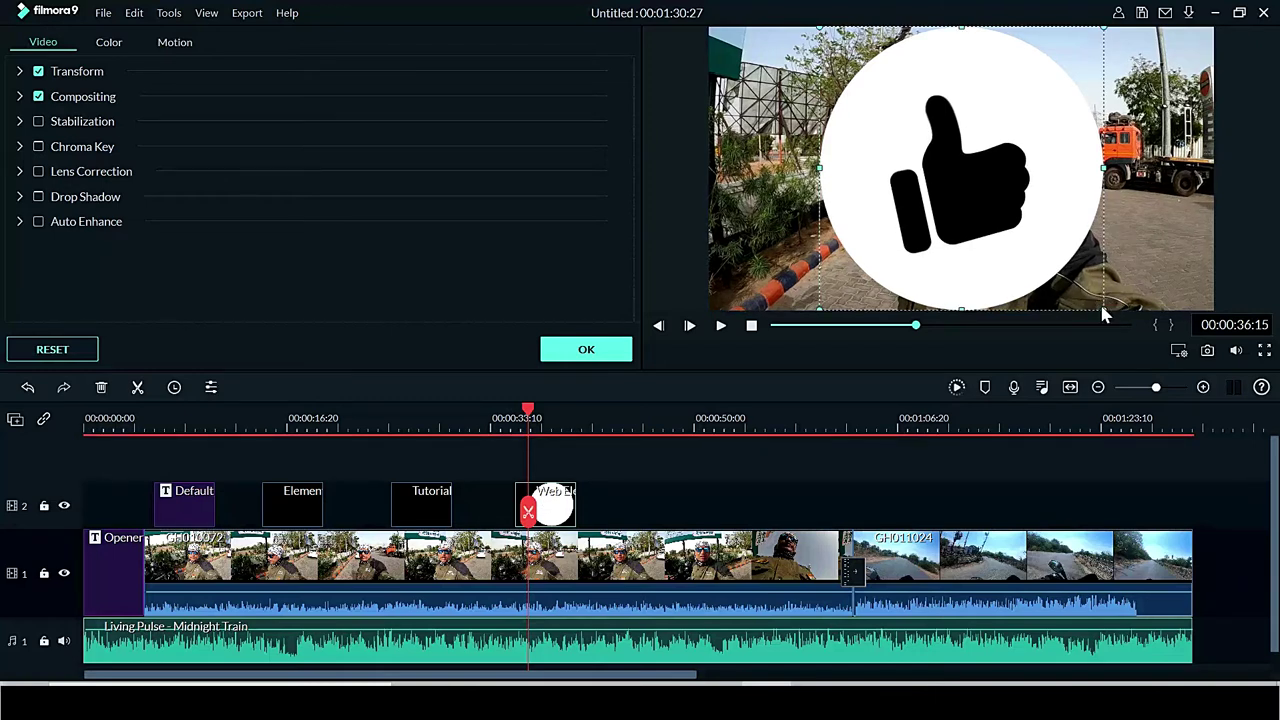
Shrink the thumbs-up circle, move it to the upper-left area of the video frame beside the rider, and play it back
left_click_drag(1104, 312, 957, 166)
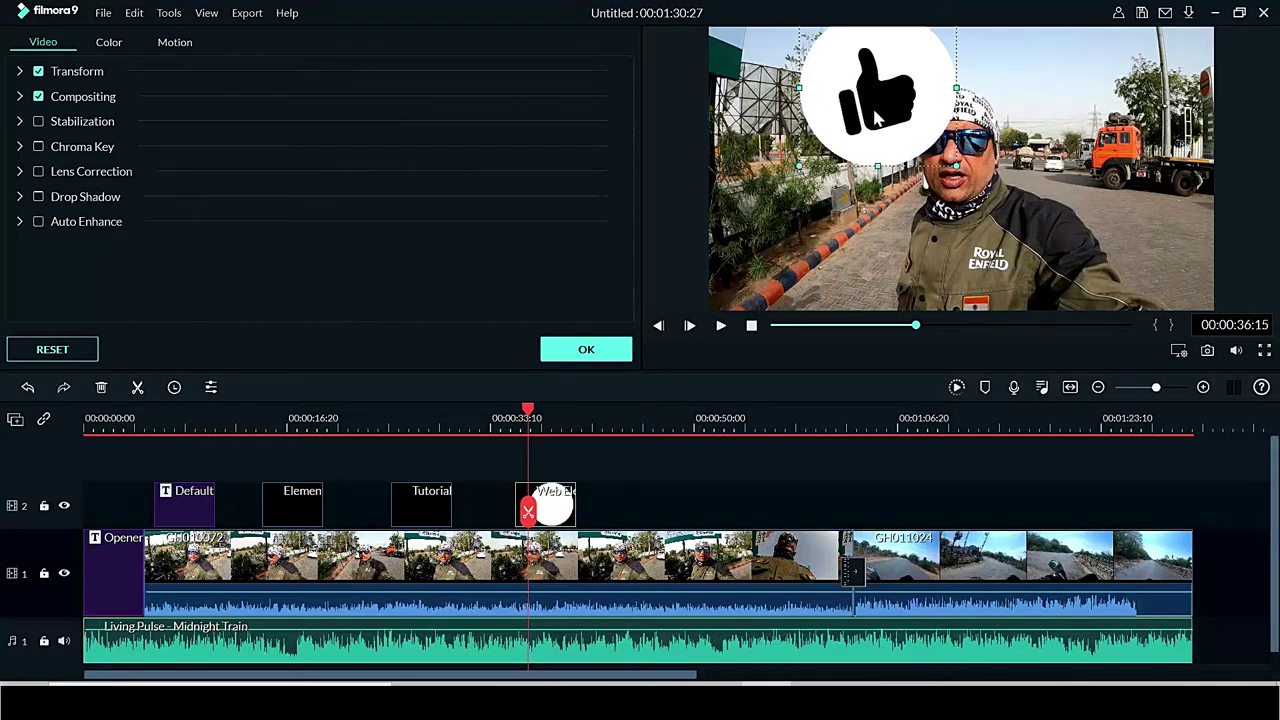
left_click_drag(875, 118, 800, 137)
key("space")
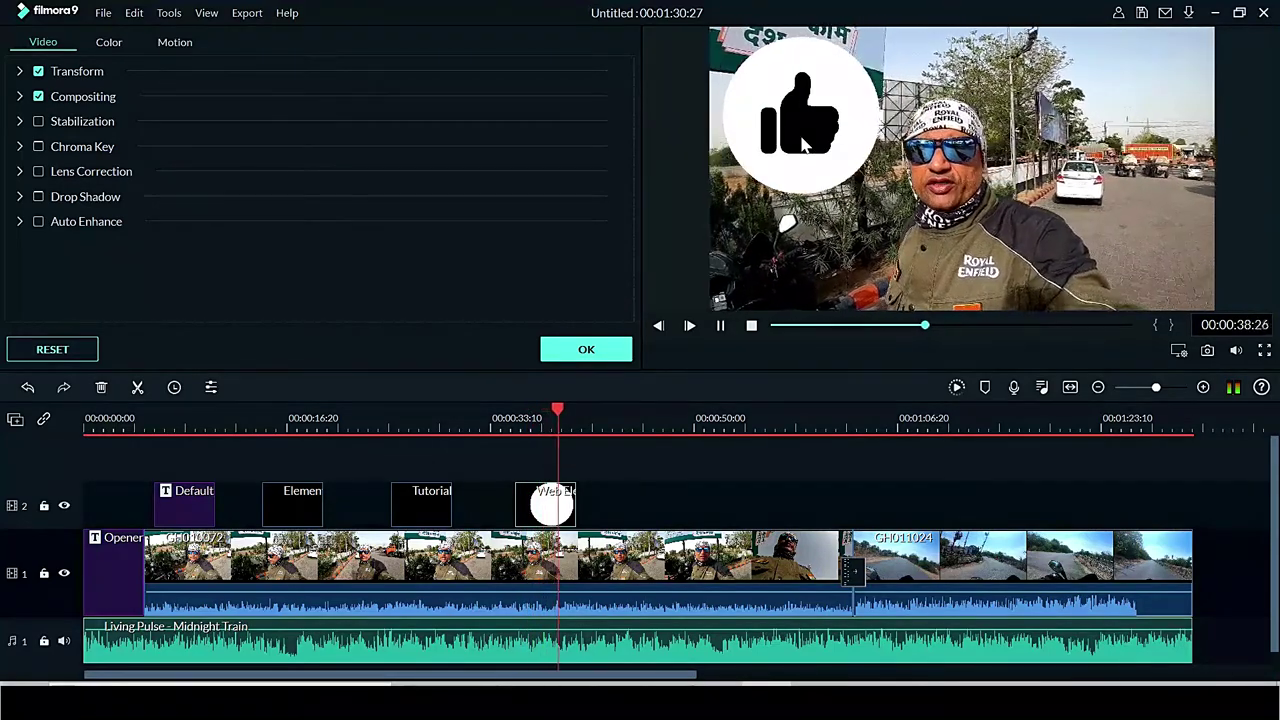
key("space")
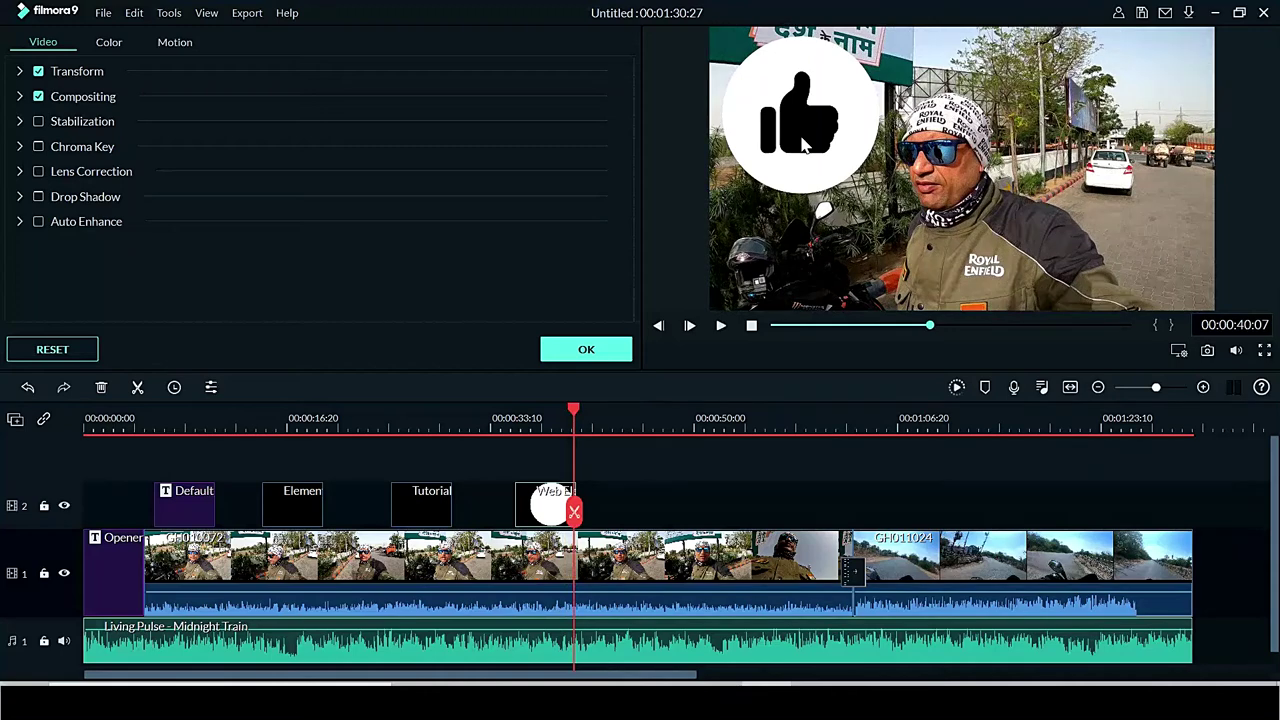
left_click(590, 356)
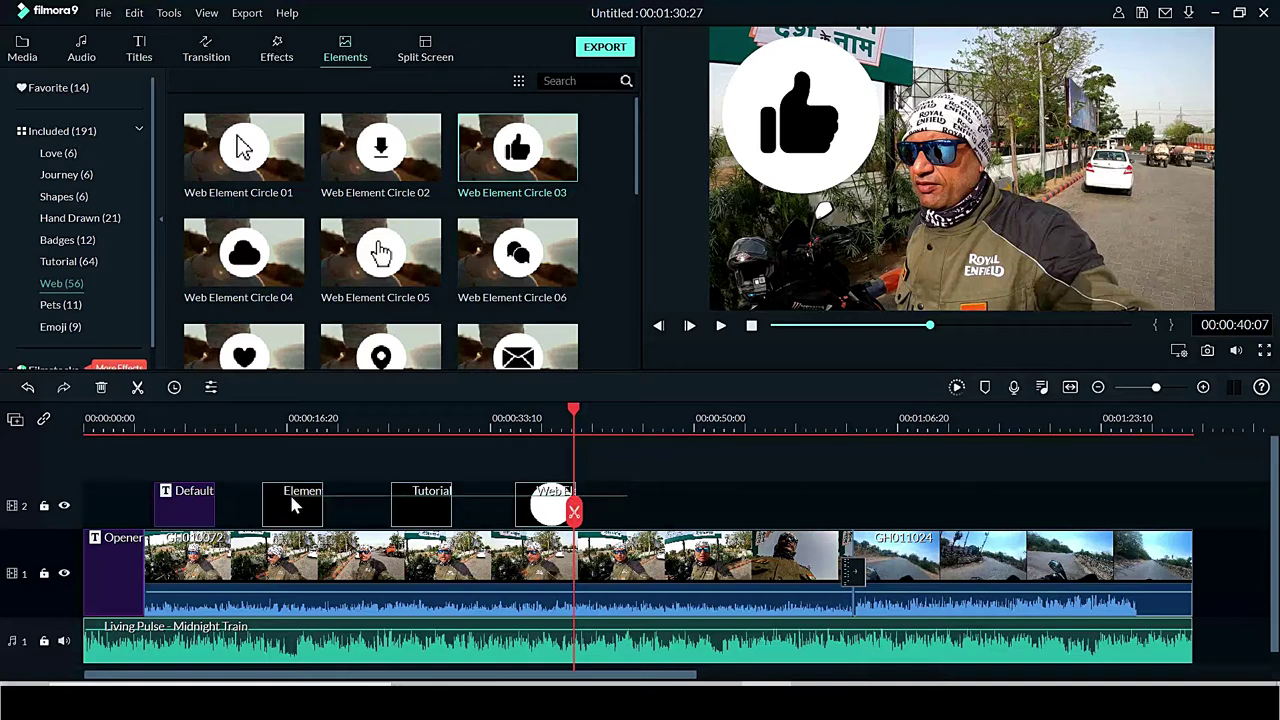
Delete the heart, arrow and thumbs-up elements from track 2, keeping the default title
left_click(103, 390)
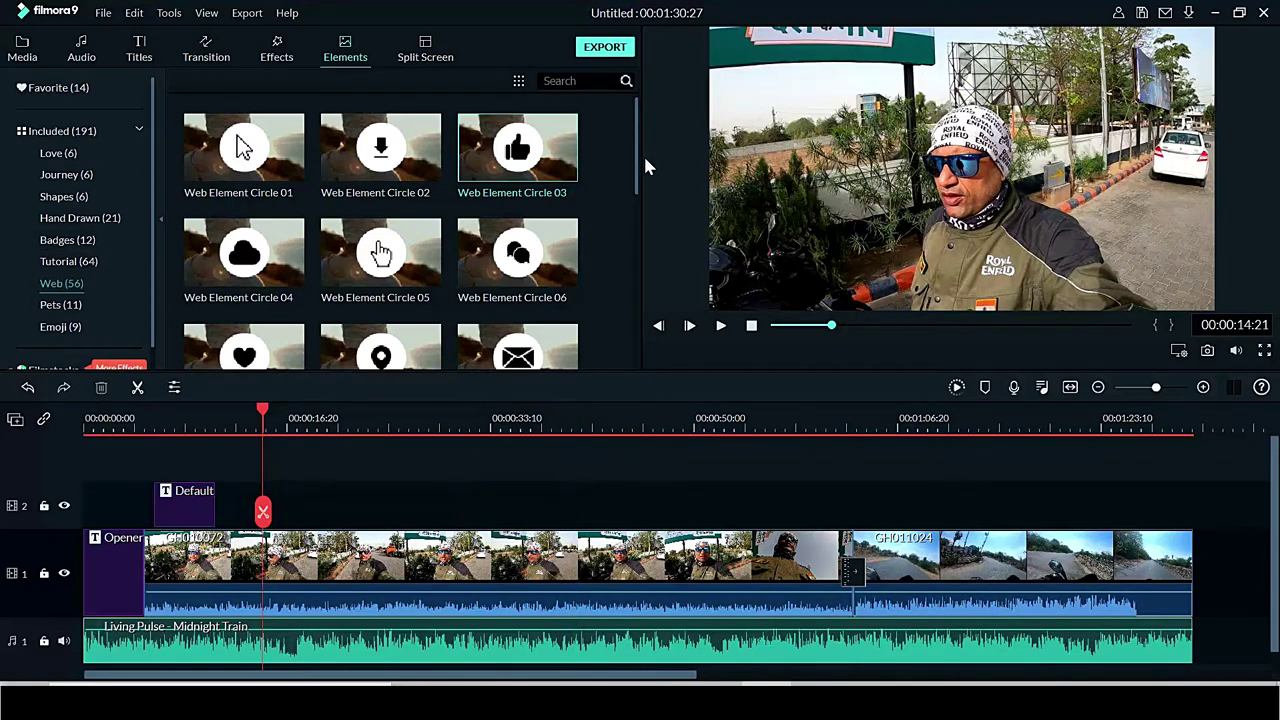
Add Split Screen 14 after the last clip on track 1 and extend its end to 00:01:46:27
left_click(430, 57)
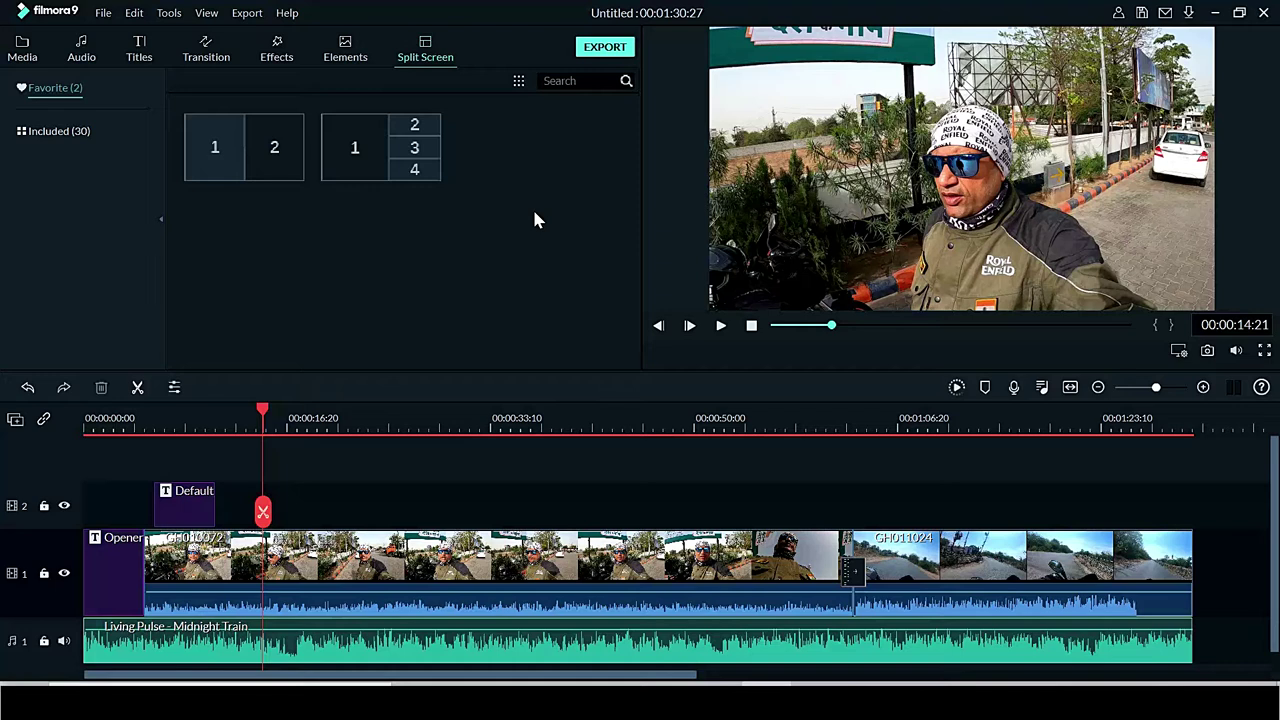
mouse_move(410, 165)
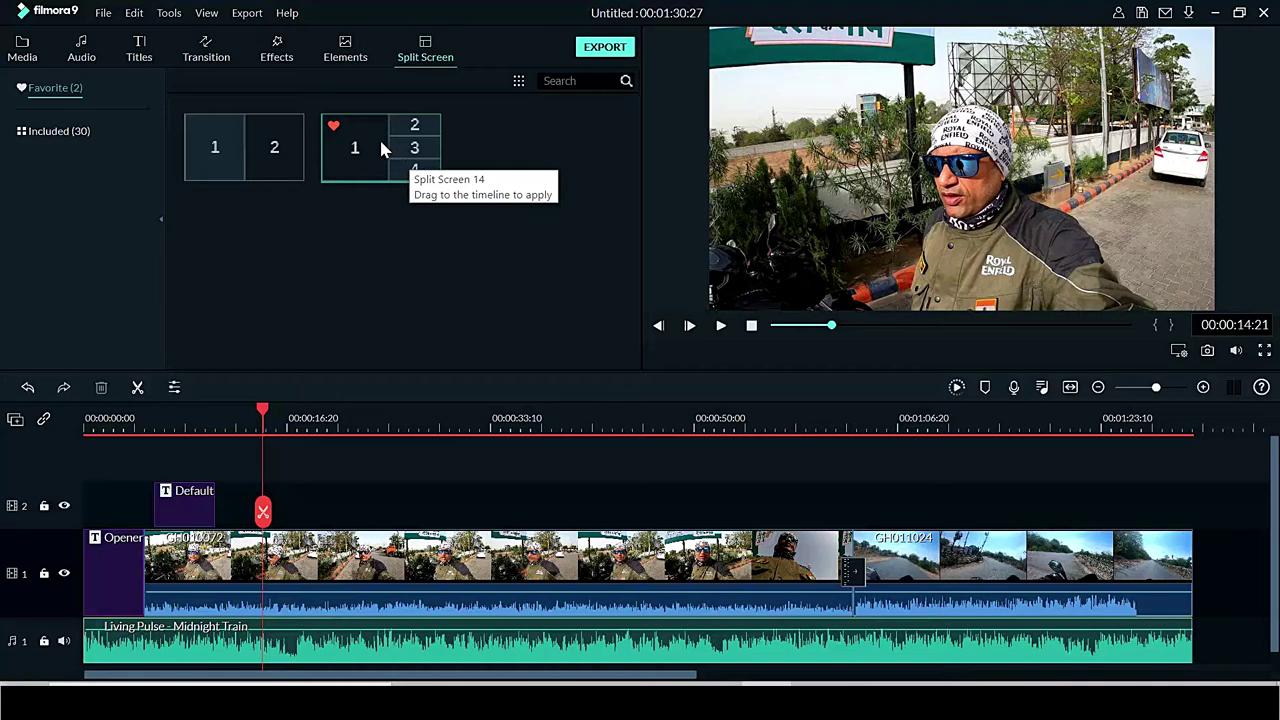
left_click_drag(379, 137, 1193, 550)
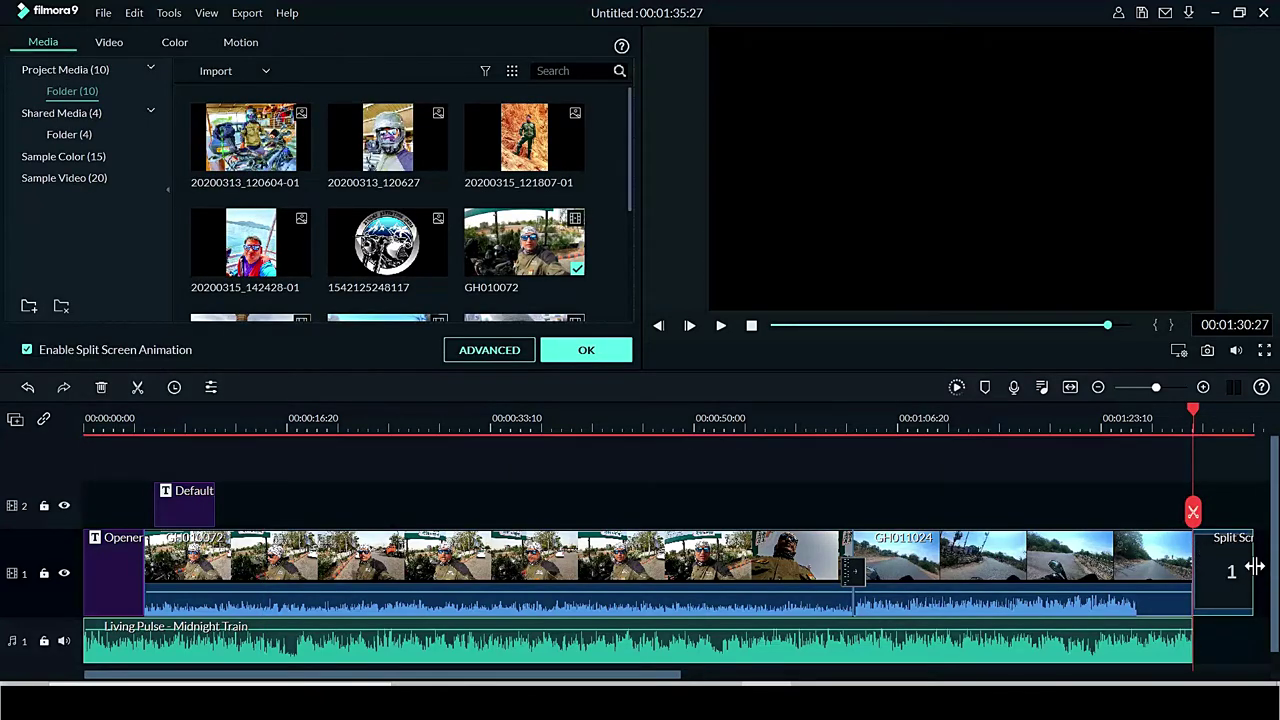
left_click_drag(1255, 566, 1205, 582)
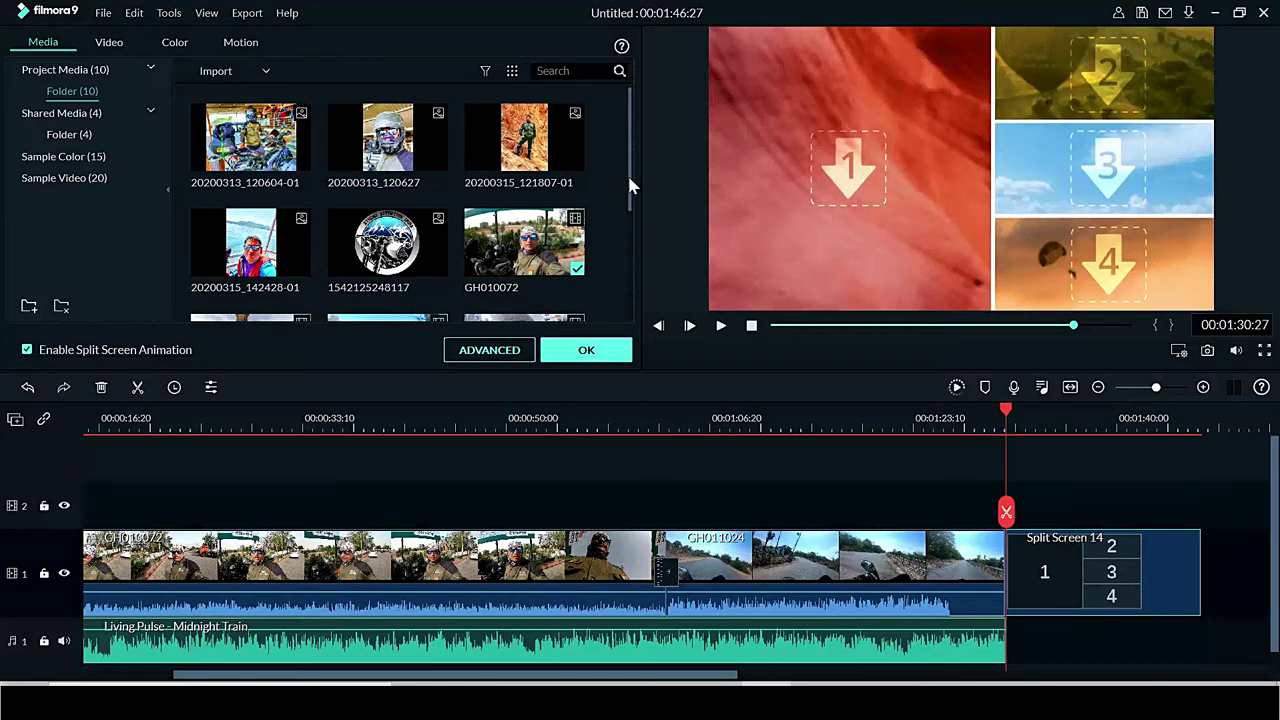
Fill split-screen areas 1 to 4 with GH010156, GH011000, GH011023 and GH011024 in that order, and play back the result
left_click_drag(629, 179, 629, 278)
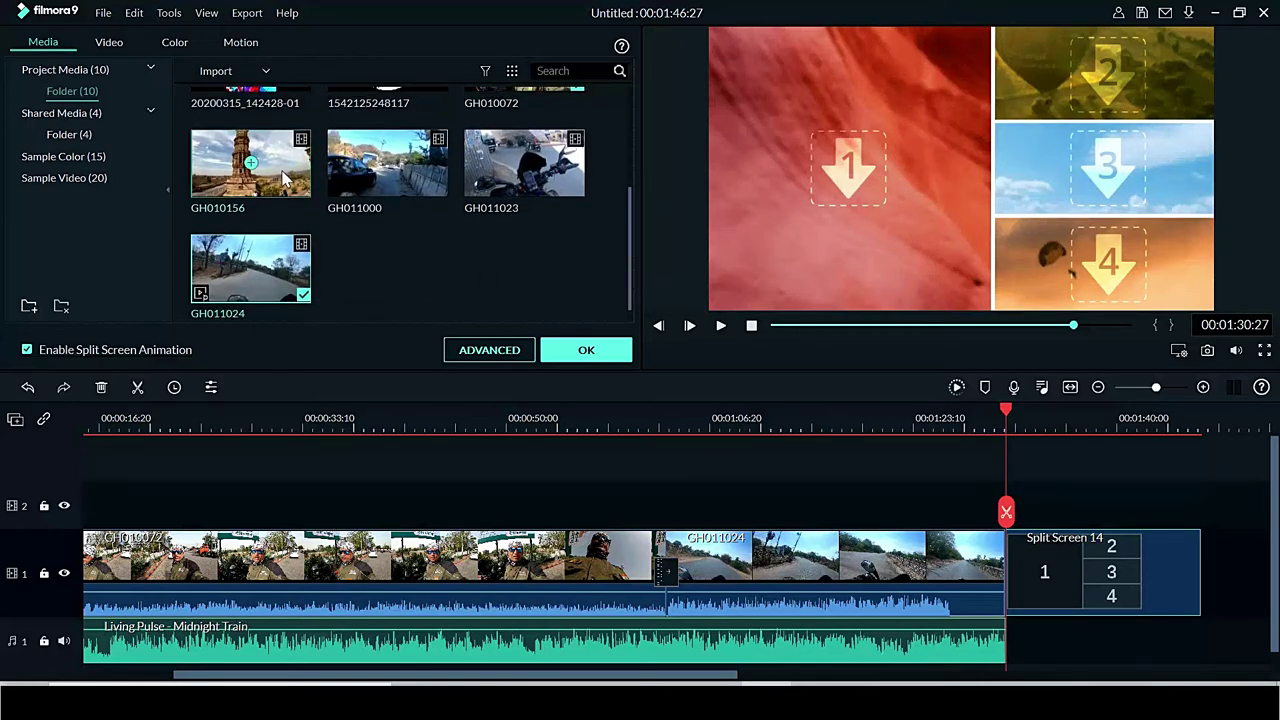
left_click_drag(285, 178, 745, 172)
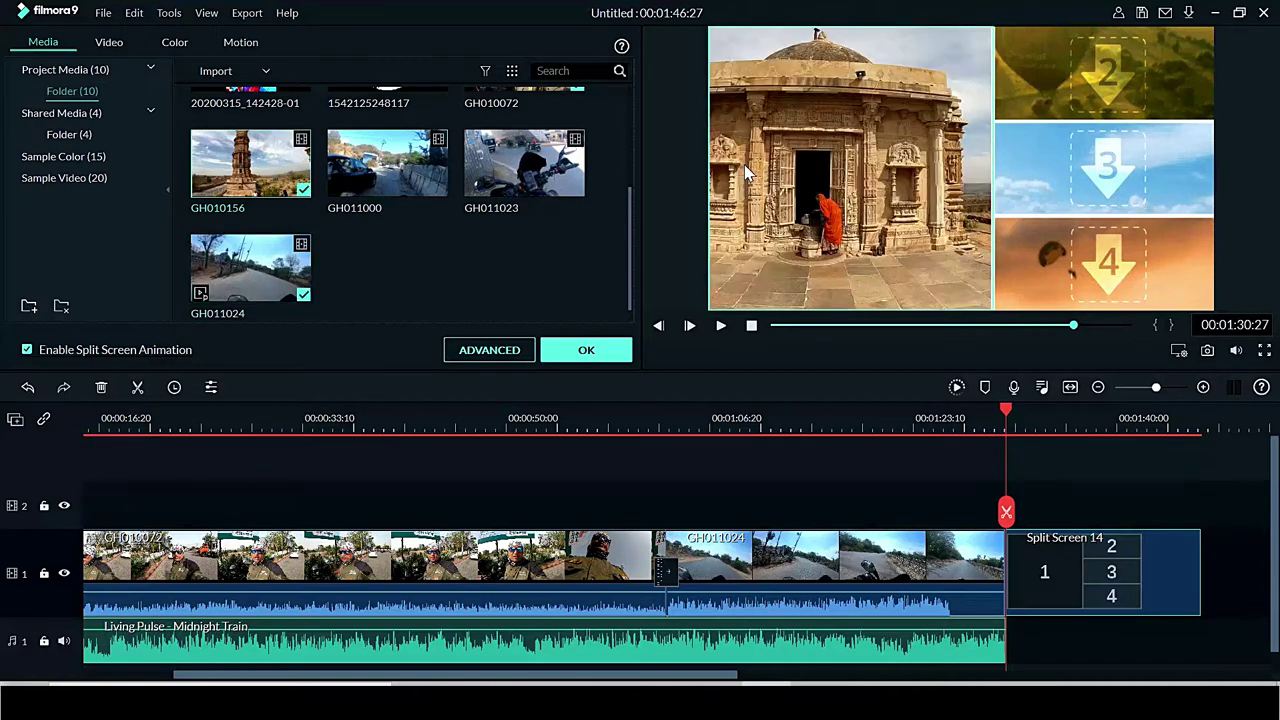
left_click_drag(387, 165, 1096, 74)
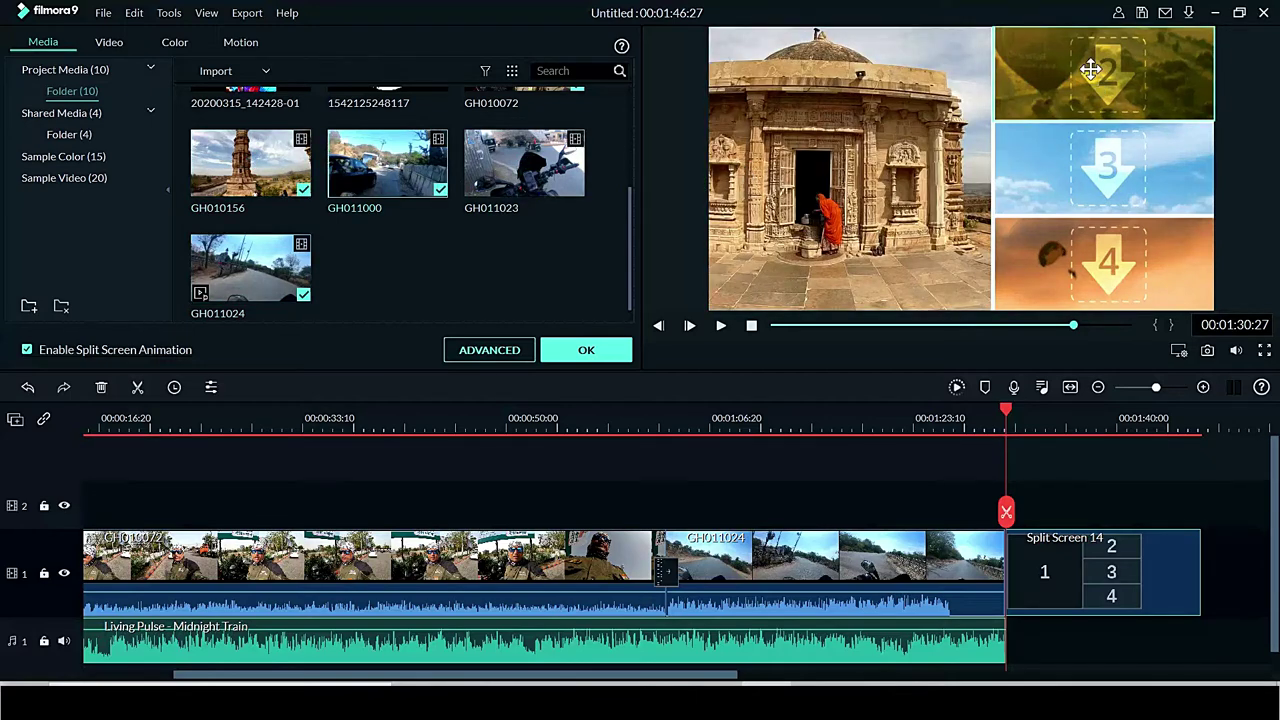
left_click_drag(525, 165, 1060, 162)
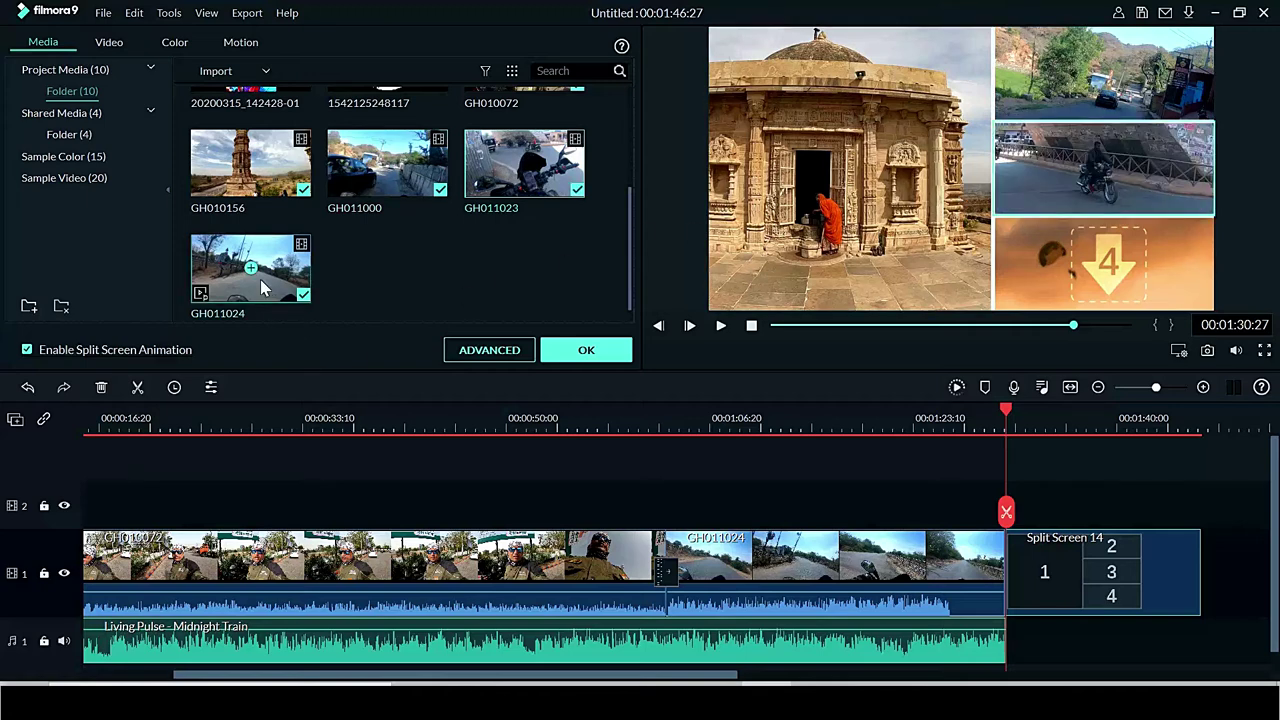
left_click_drag(263, 288, 1100, 262)
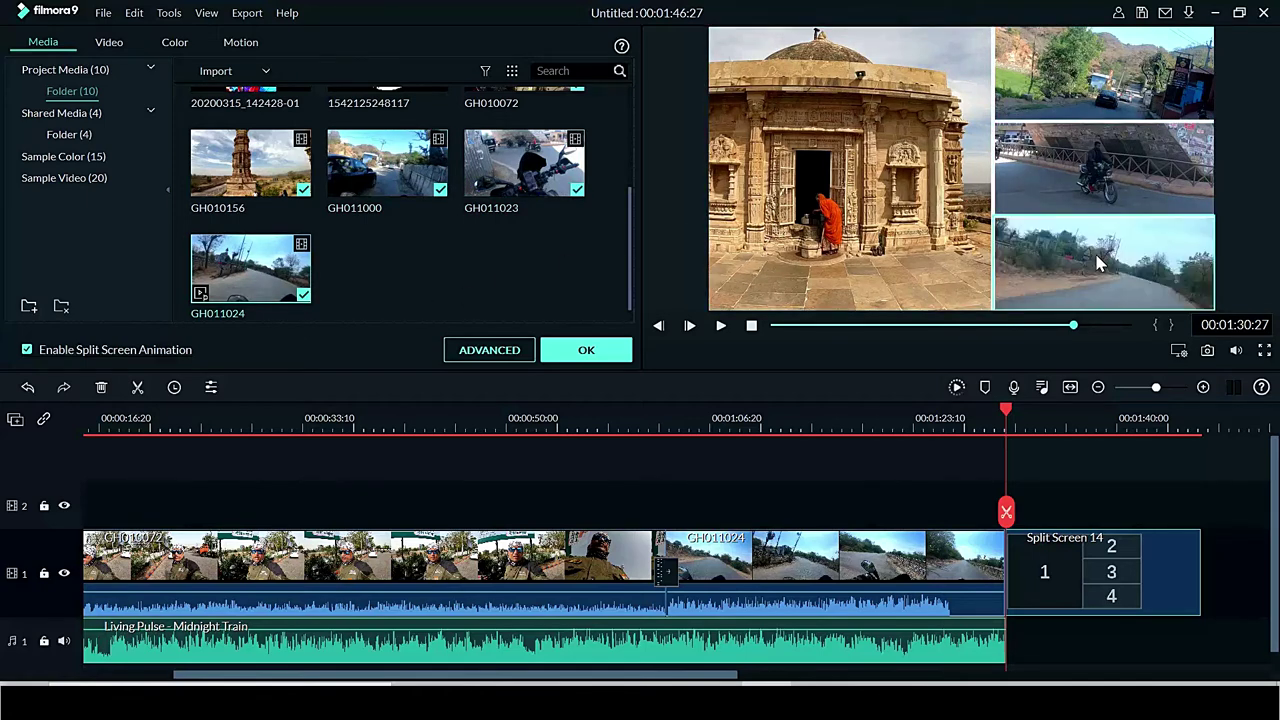
key("space")
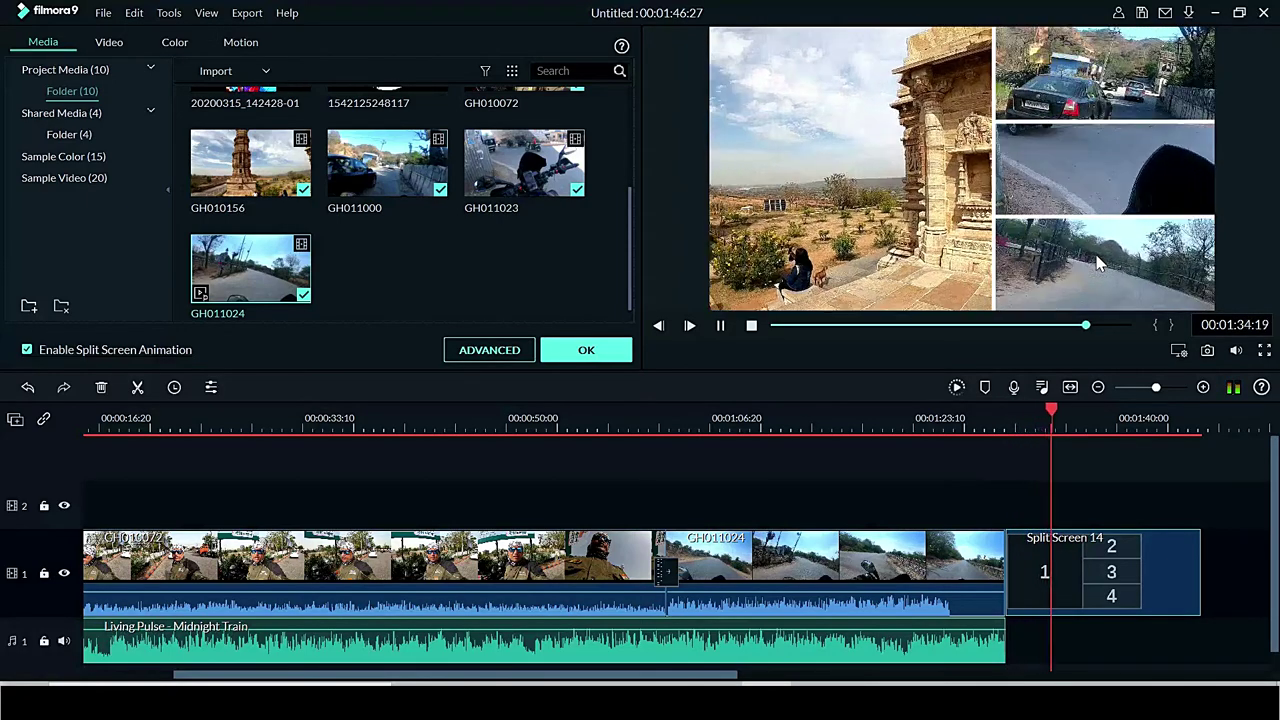
key("space")
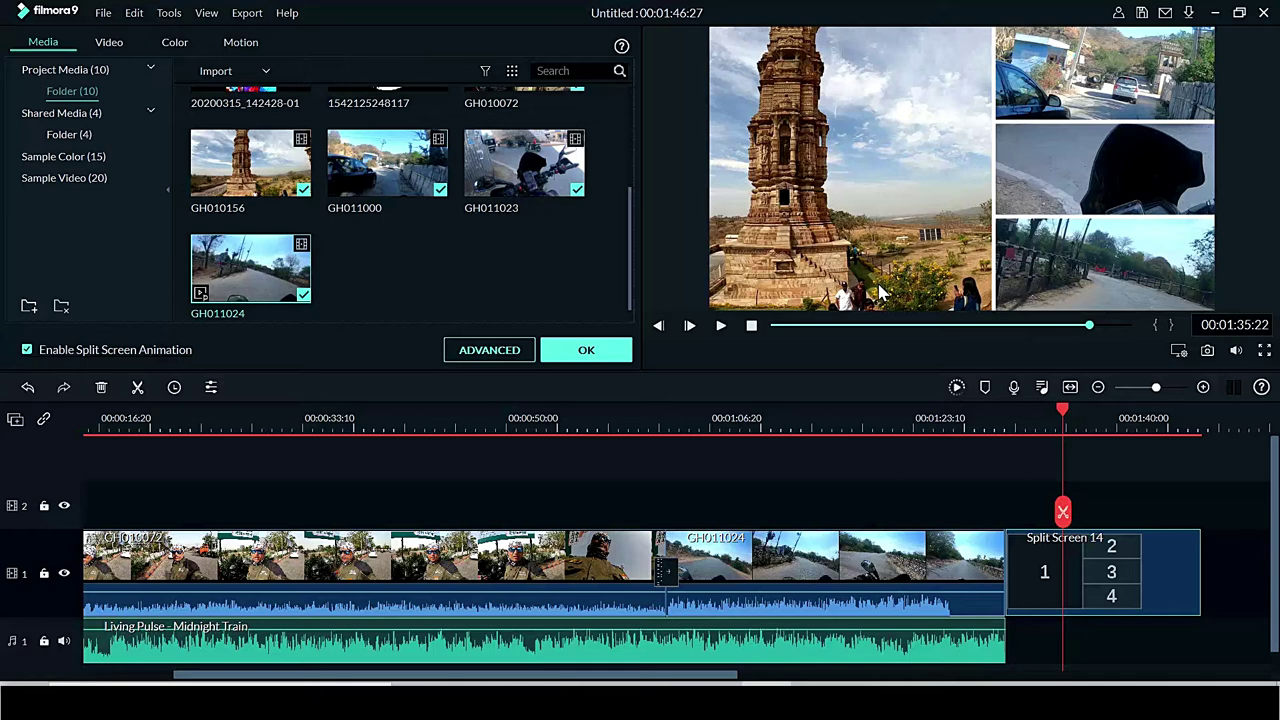
left_click(585, 347)
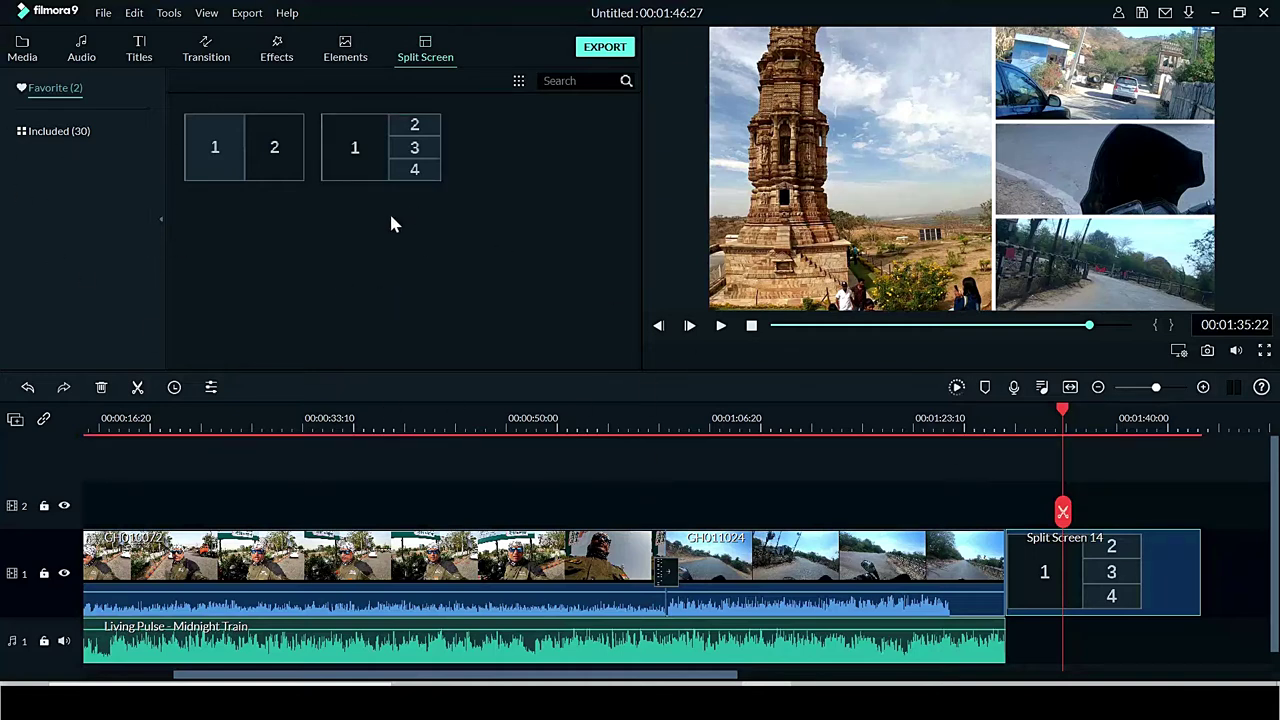
Shrink the crop frame of the rider clip before GH011024 to 1641 x 923 and centre it over the image
left_click(218, 578)
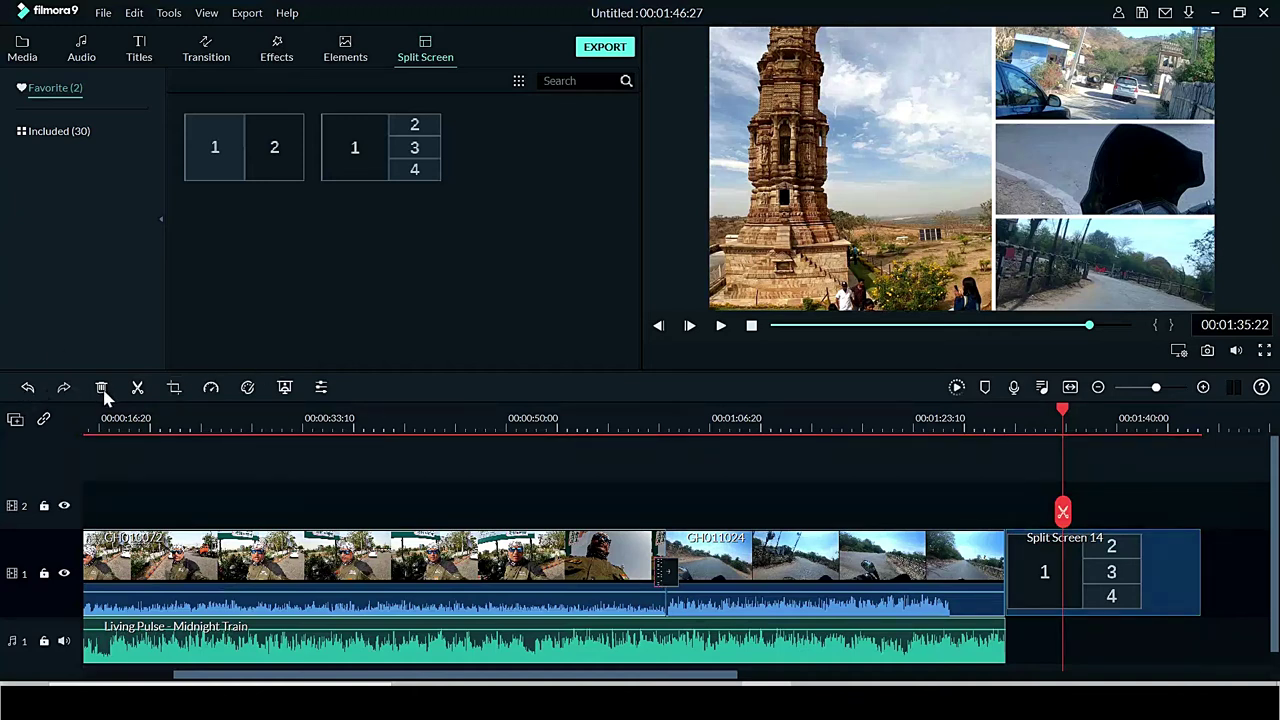
left_click(173, 388)
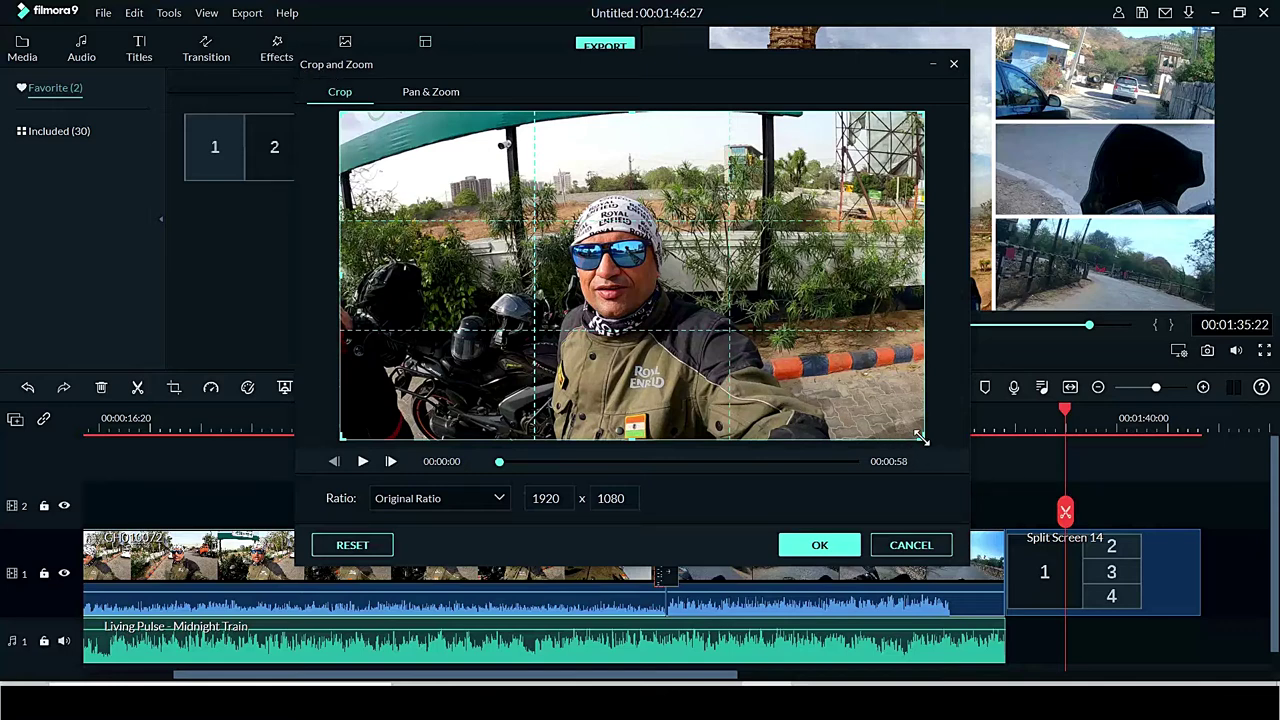
left_click_drag(920, 437, 838, 390)
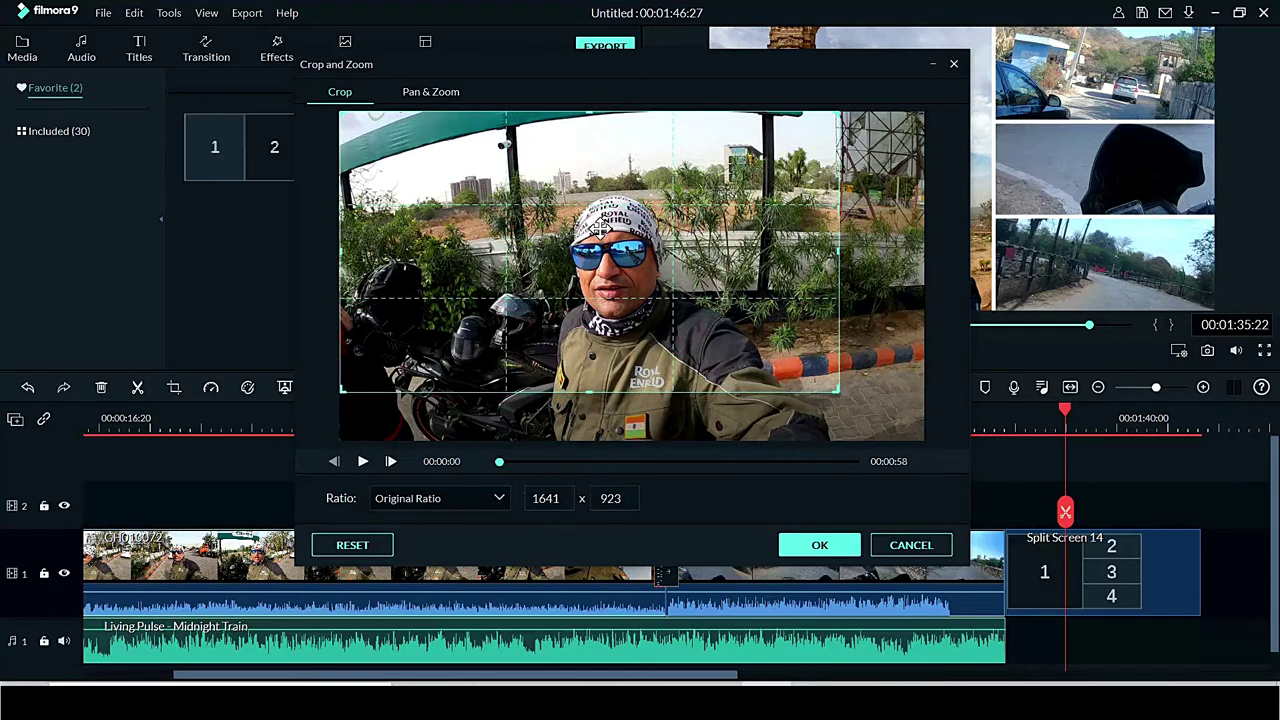
left_click_drag(598, 229, 646, 289)
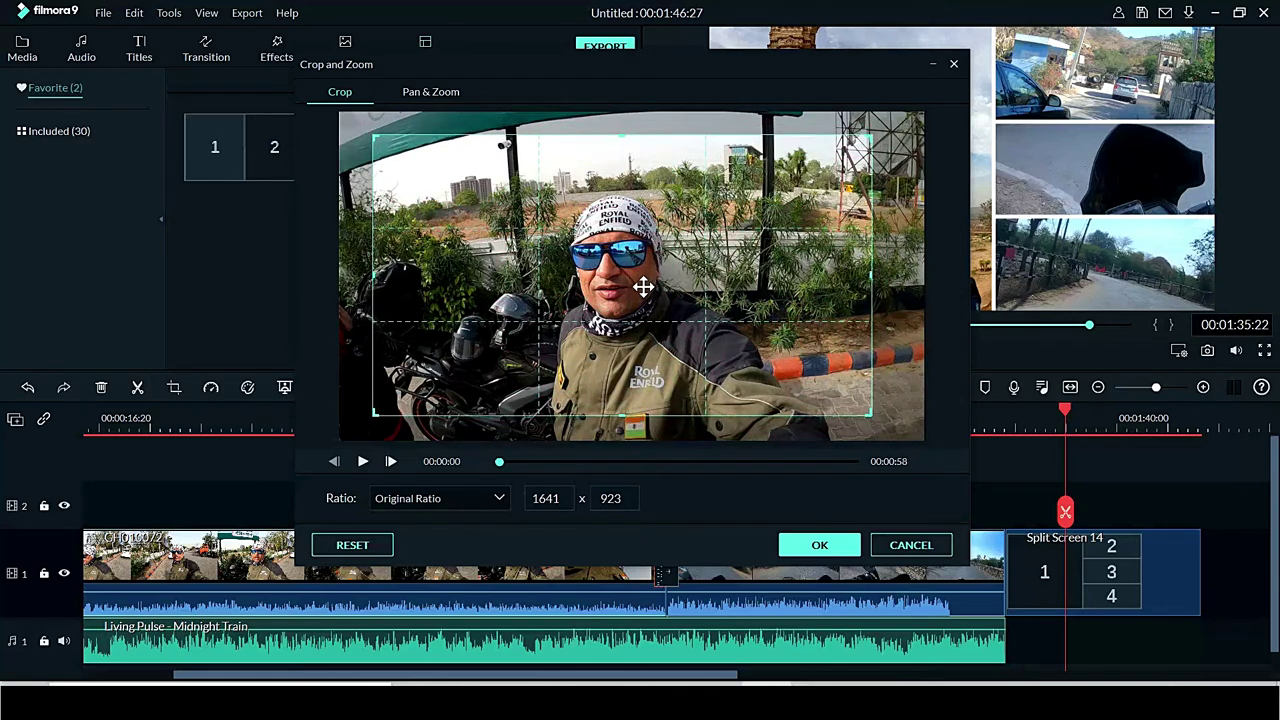
Apply Pan & Zoom to the rider clip with the 1152 x 648 end frame, and play back the clip
left_click(437, 94)
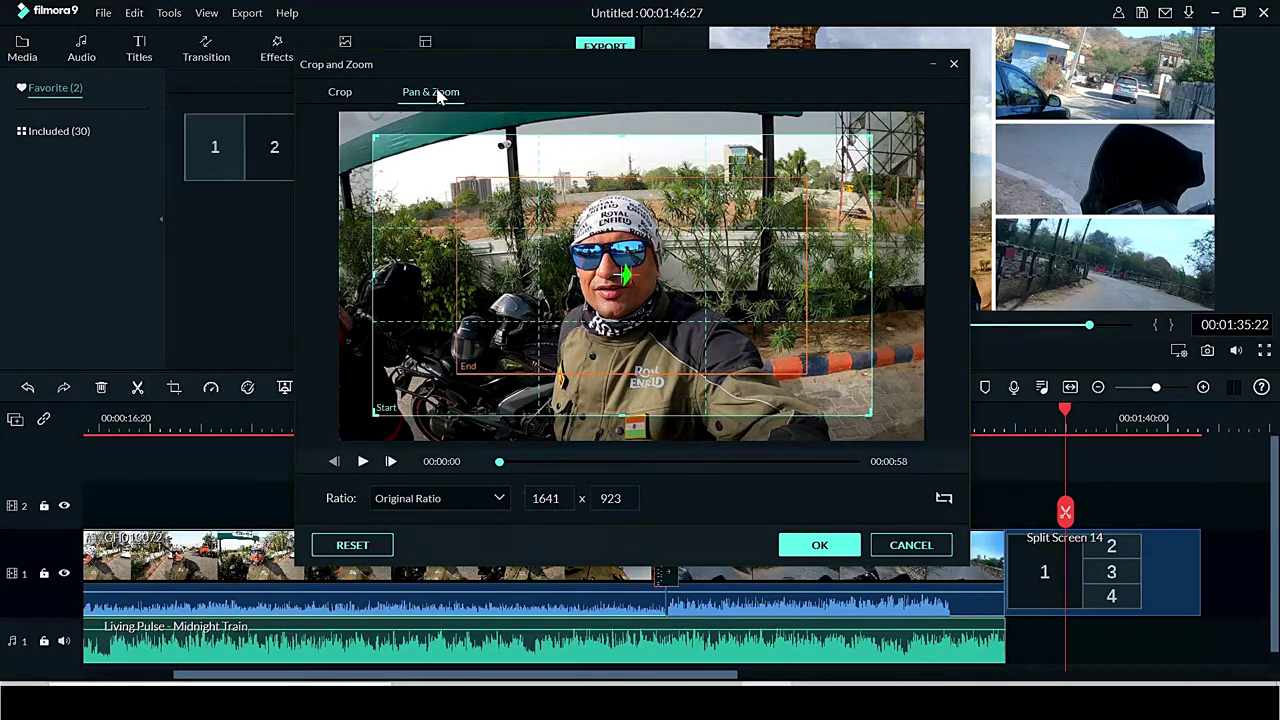
left_click(618, 262)
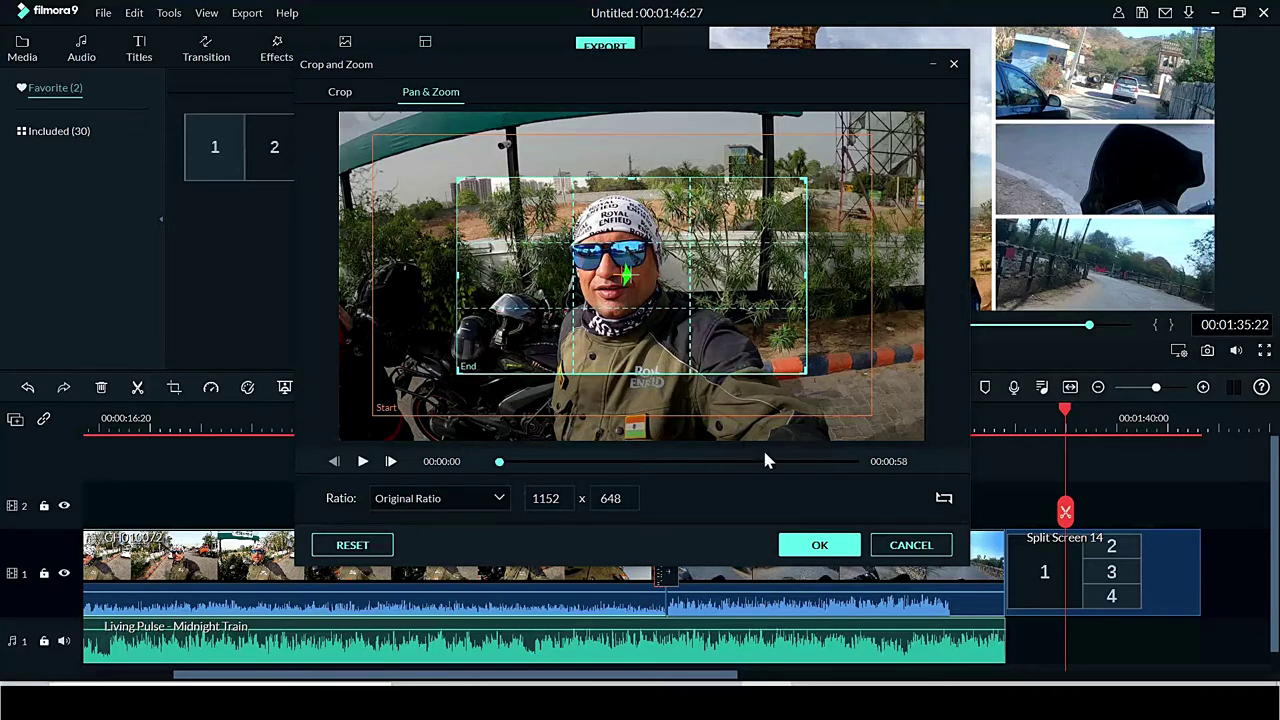
left_click(819, 546)
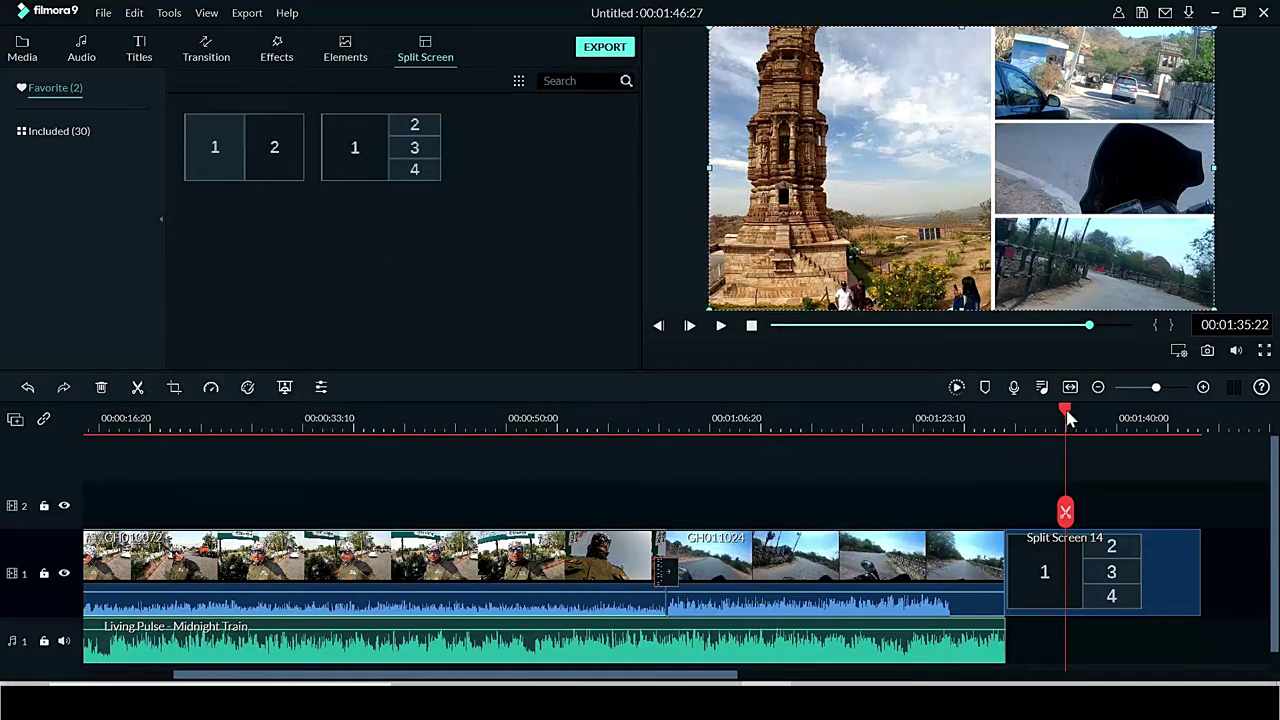
left_click_drag(1068, 418, 157, 568)
key("space")
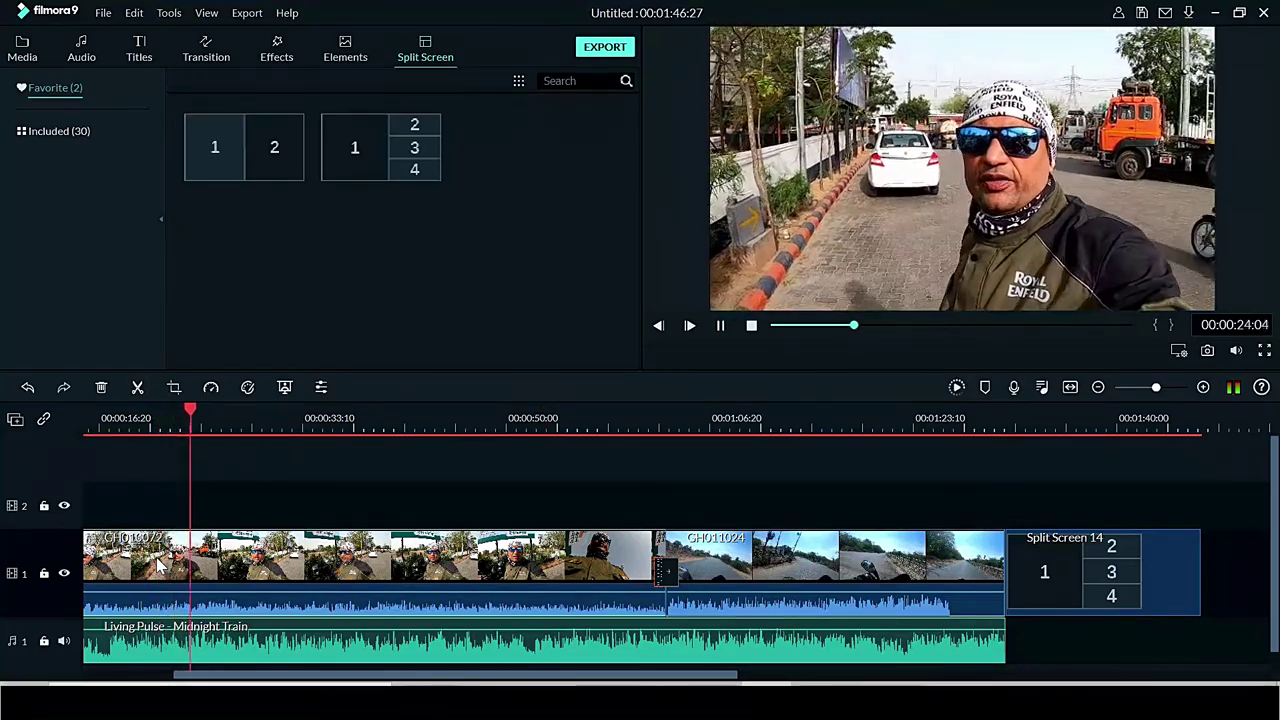
key("space")
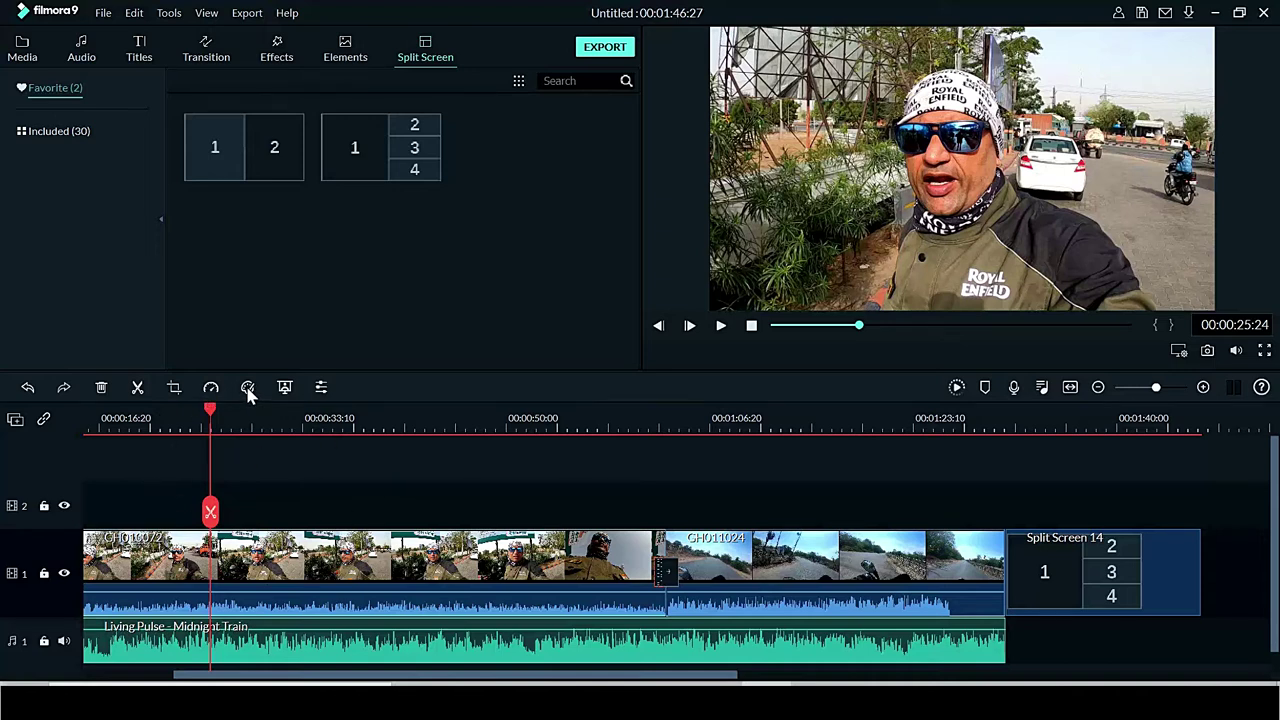
left_click(212, 388)
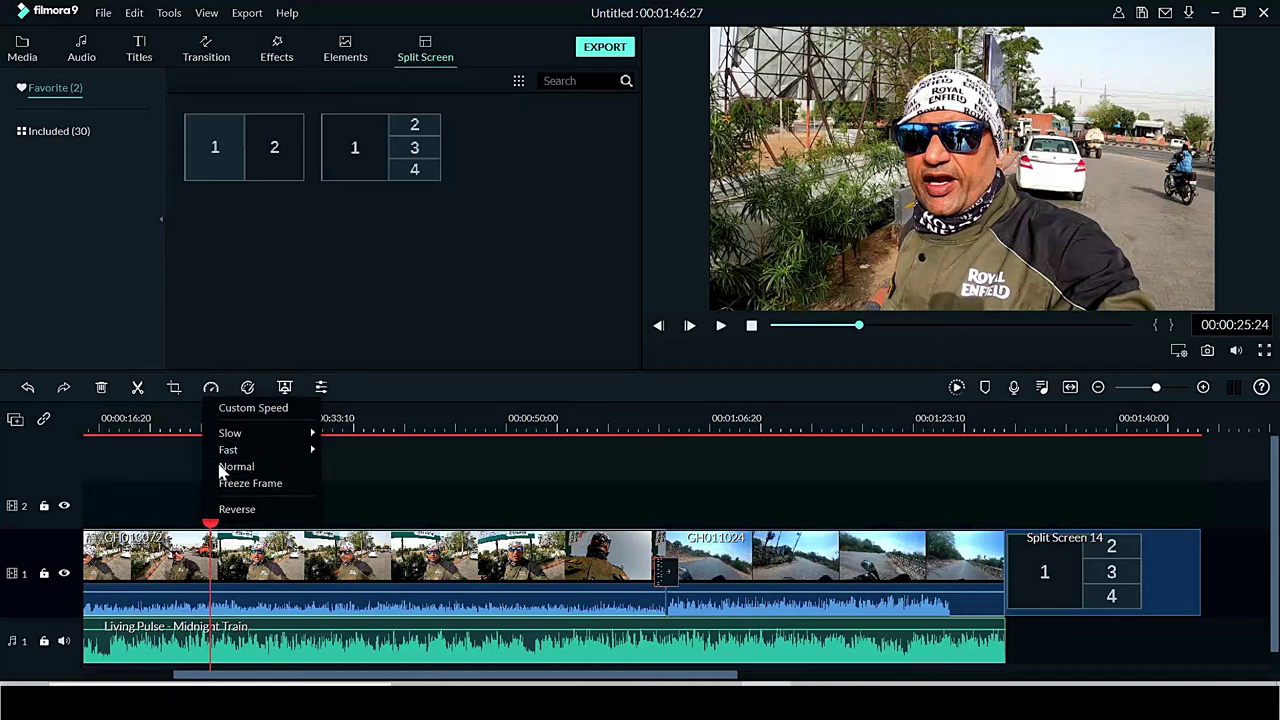
mouse_move(245, 436)
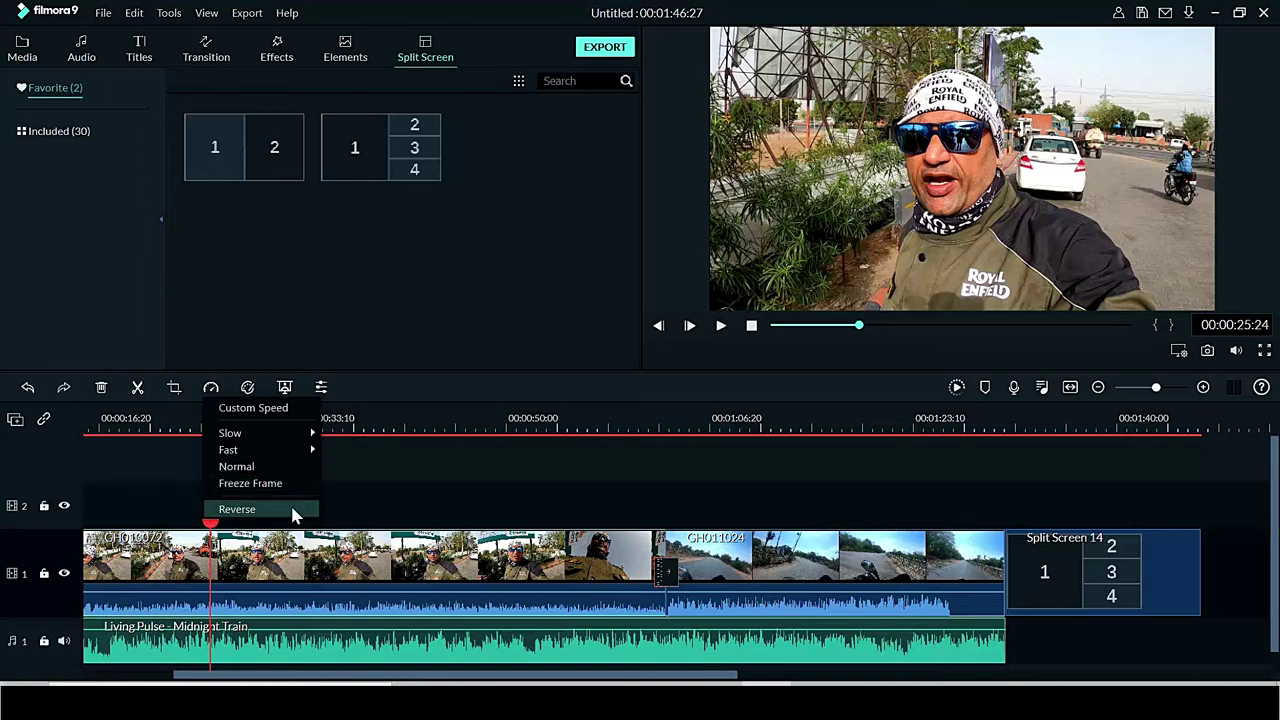
left_click(214, 528)
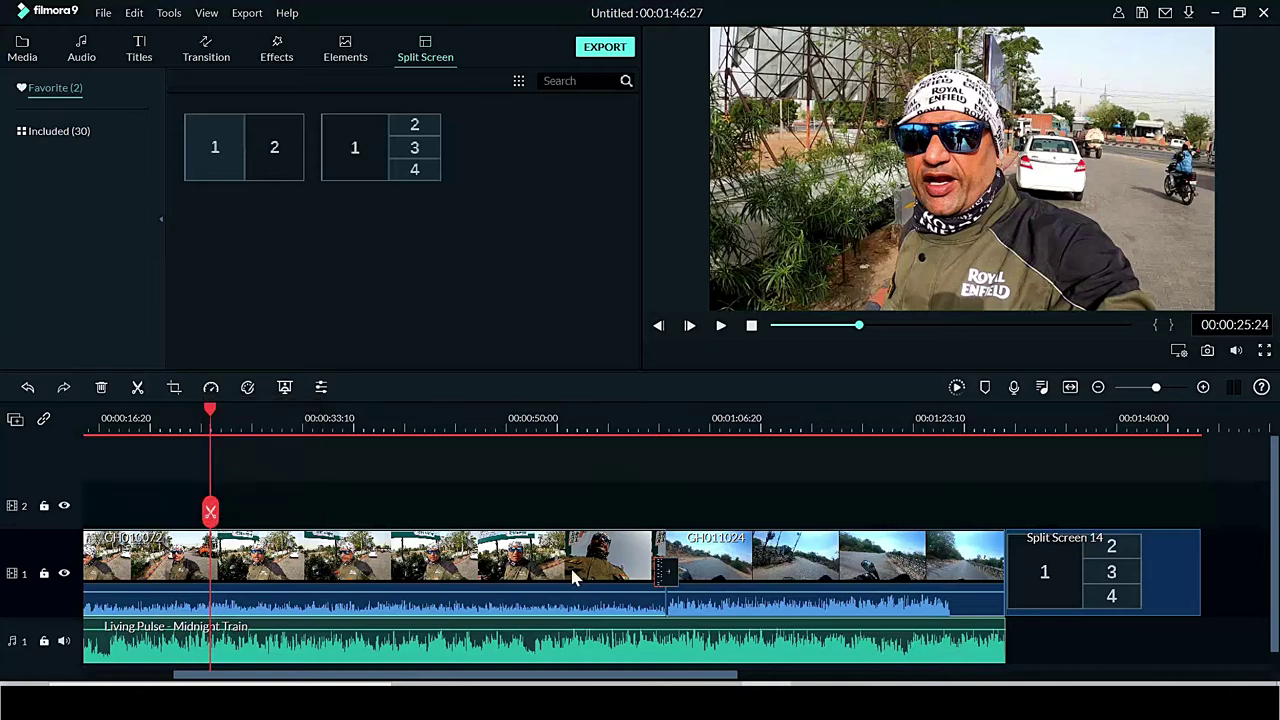
Split the last GH011024 clip and the music below it at 00:01:06:20, 00:01:12:29 and 00:01:20:04
left_click_drag(212, 415, 710, 510)
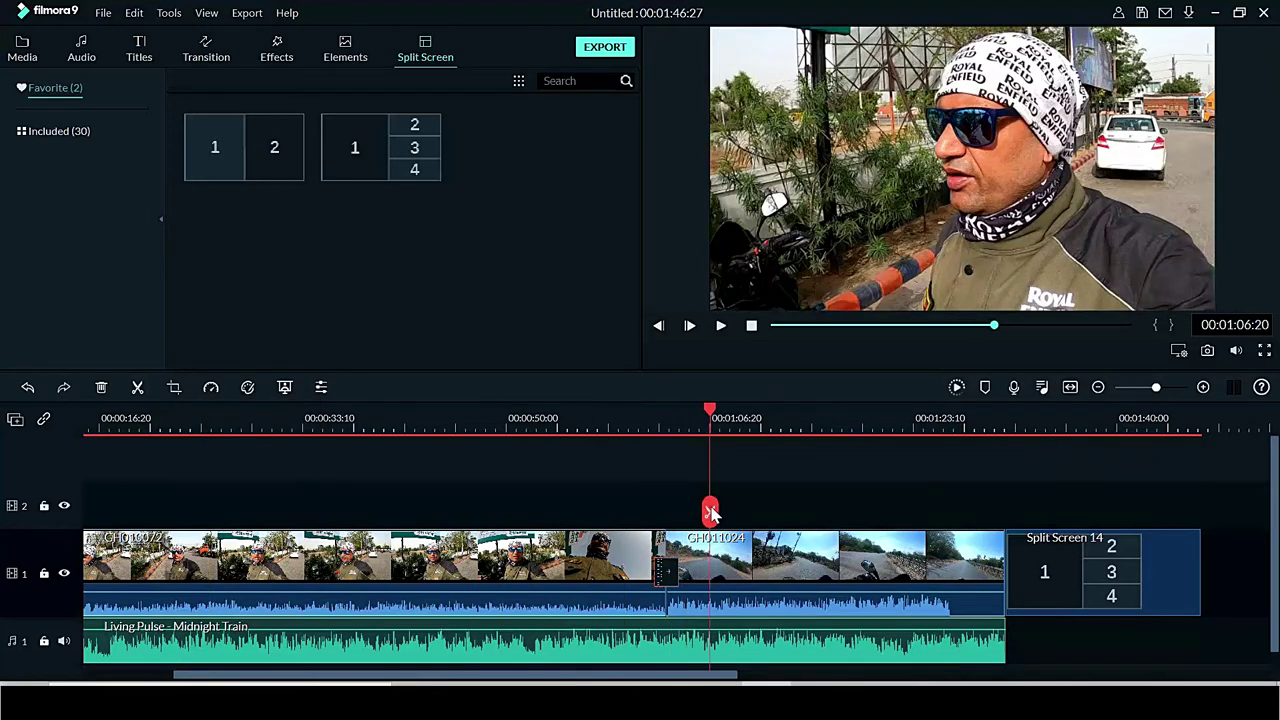
left_click(711, 512)
left_click(785, 422)
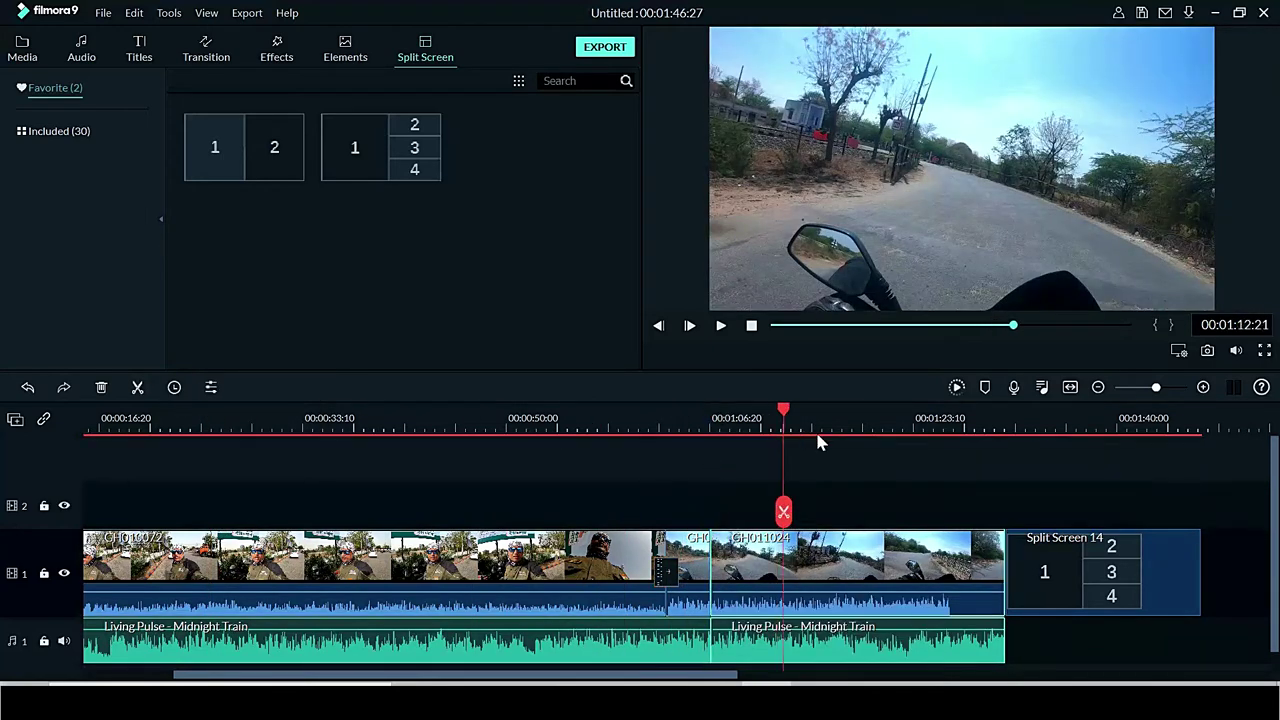
left_click(787, 512)
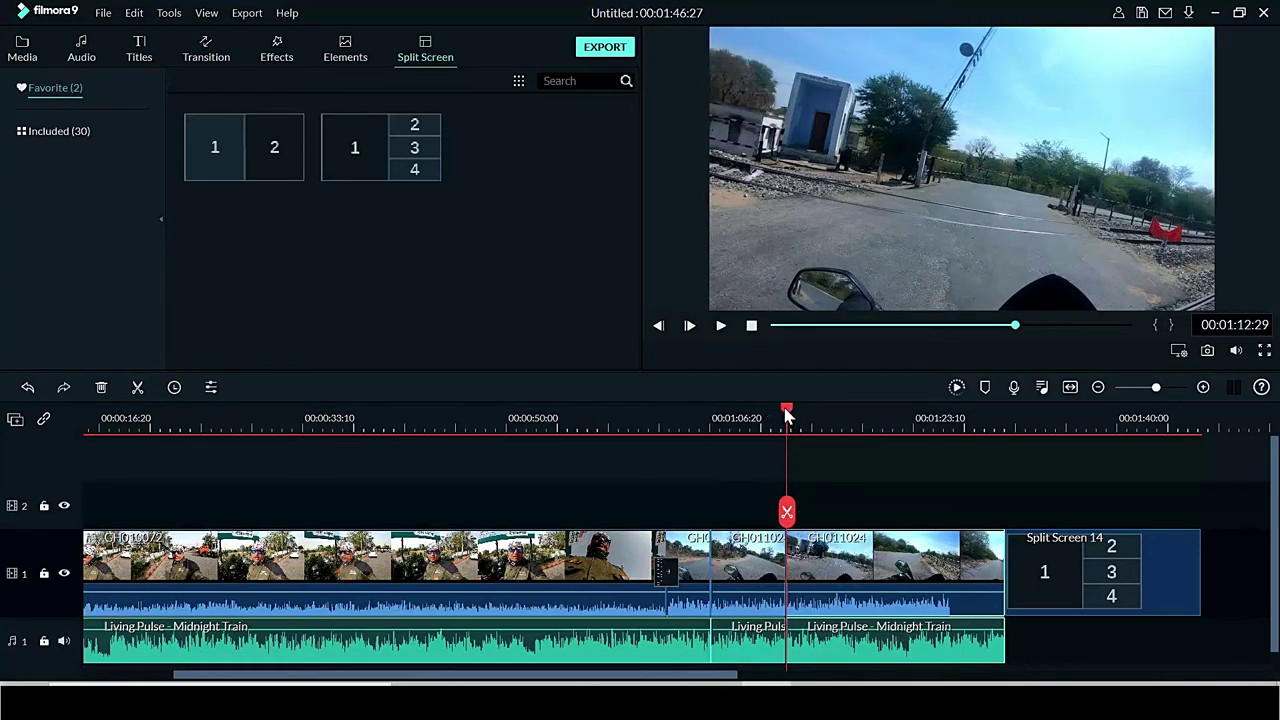
left_click_drag(786, 413, 875, 440)
left_click(874, 514)
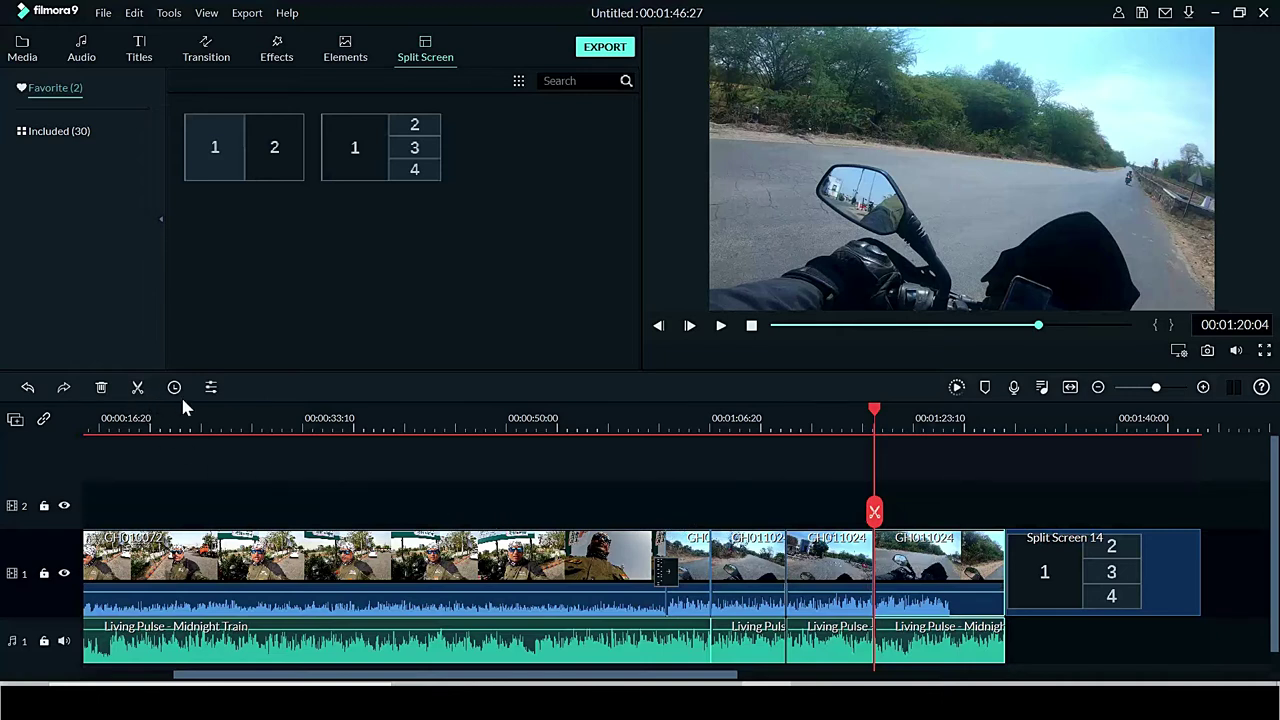
Speed up the first piece of the split GH011024 clip to 4x
left_click(686, 568)
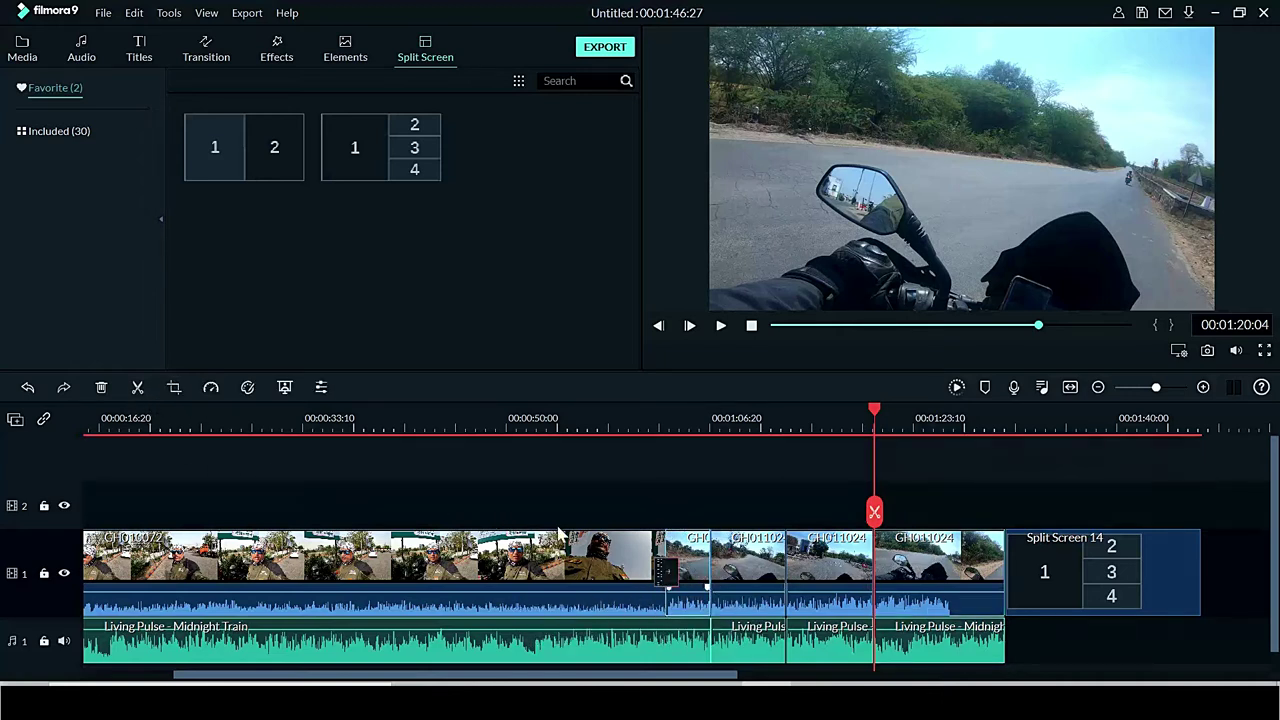
left_click(211, 388)
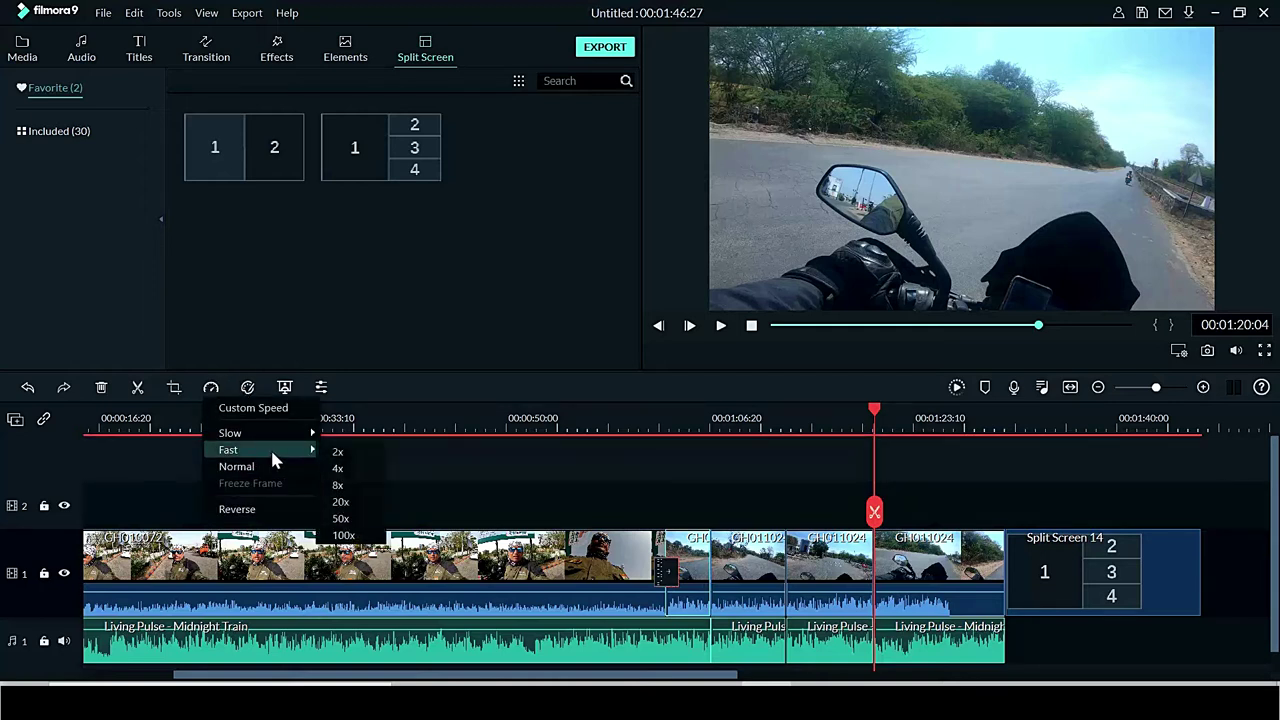
left_click(362, 466)
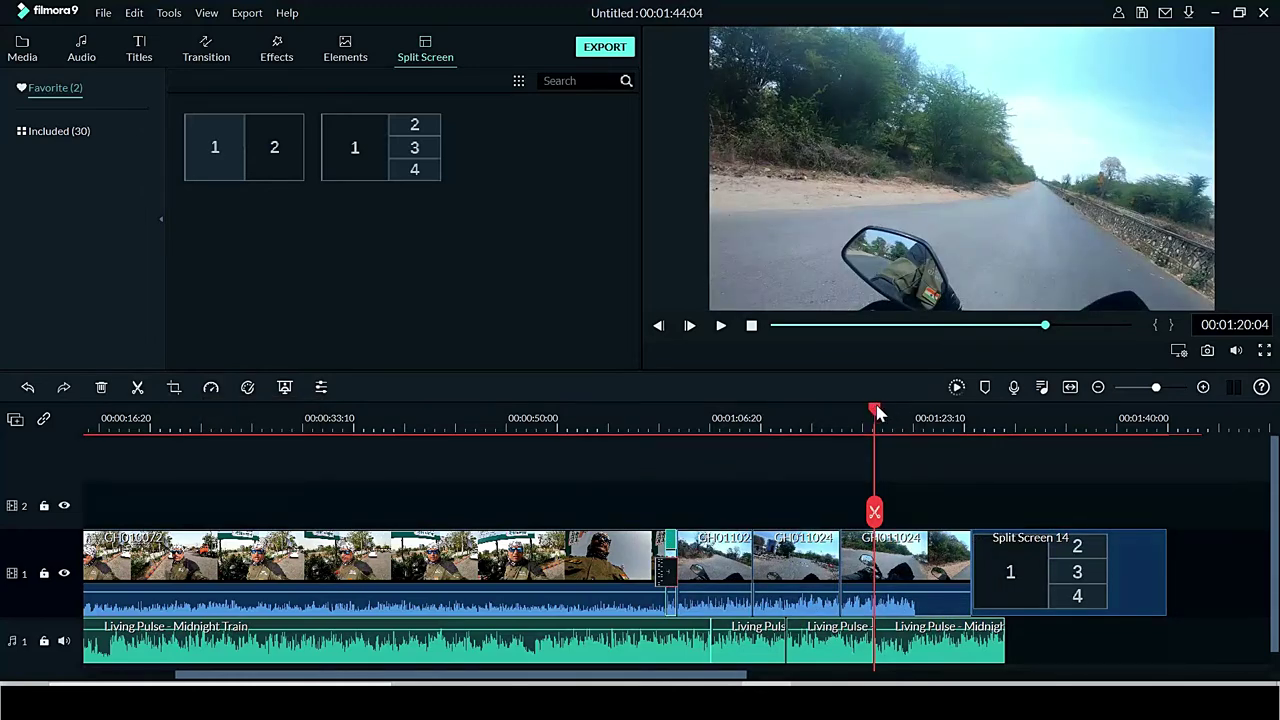
Slow the second piece of the split GH011024 clip to 0.5x
left_click_drag(876, 413, 669, 468)
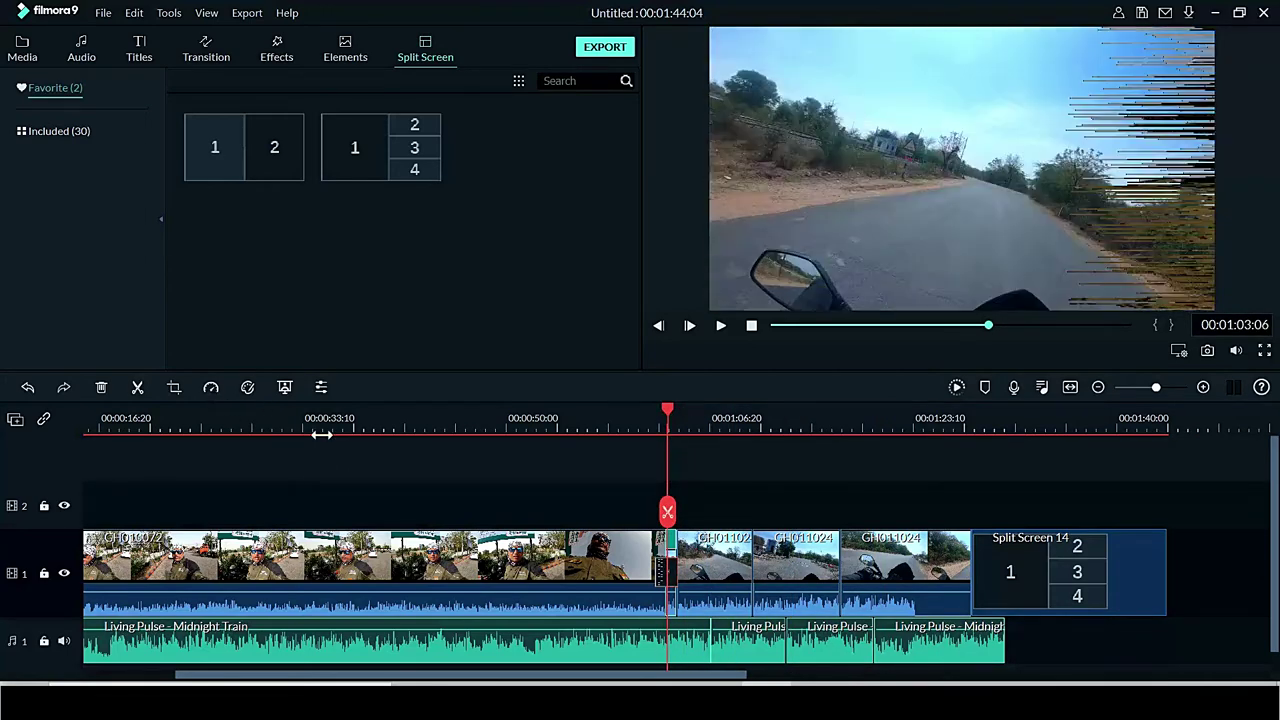
left_click(211, 389)
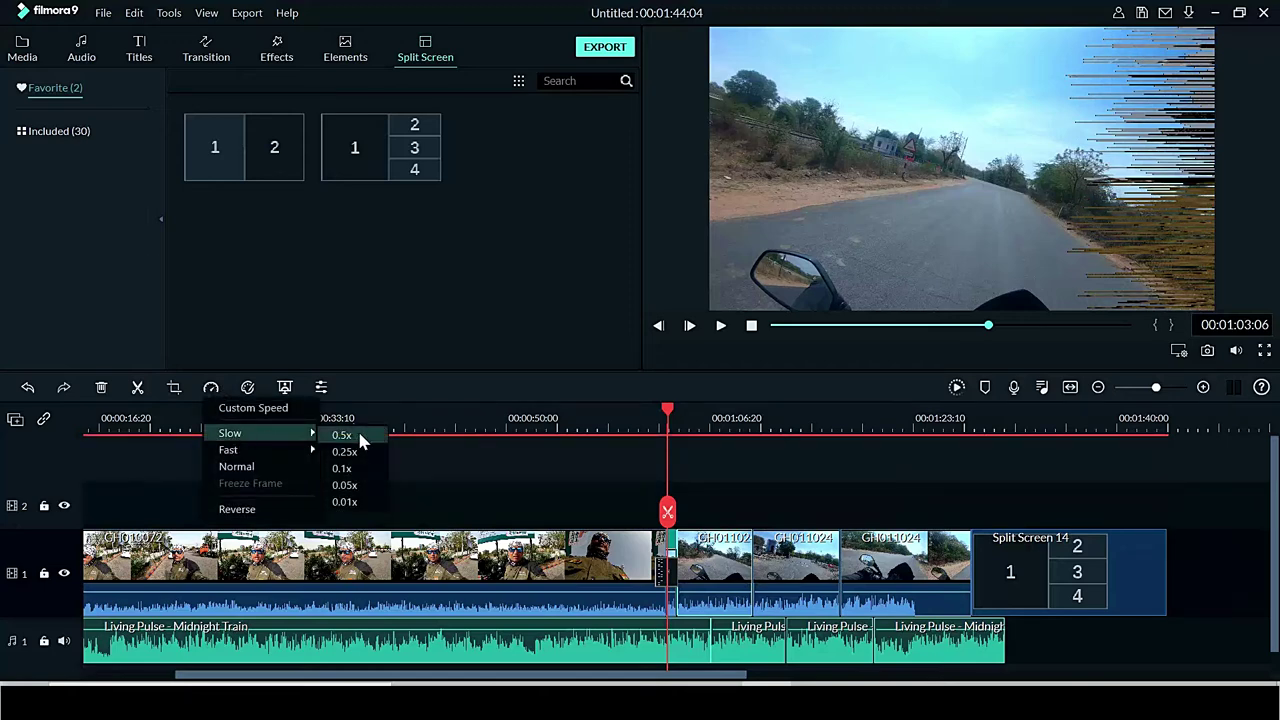
left_click(359, 435)
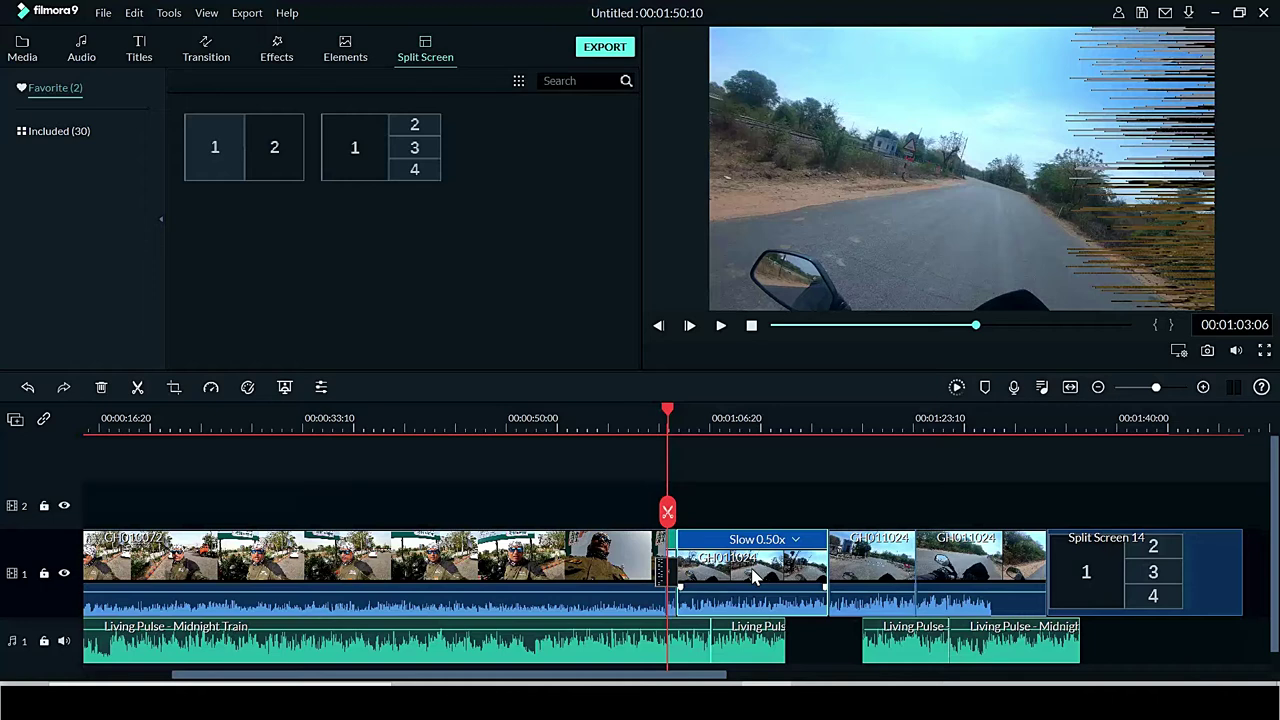
Reverse the third piece of the split GH011024 clip
left_click(211, 387)
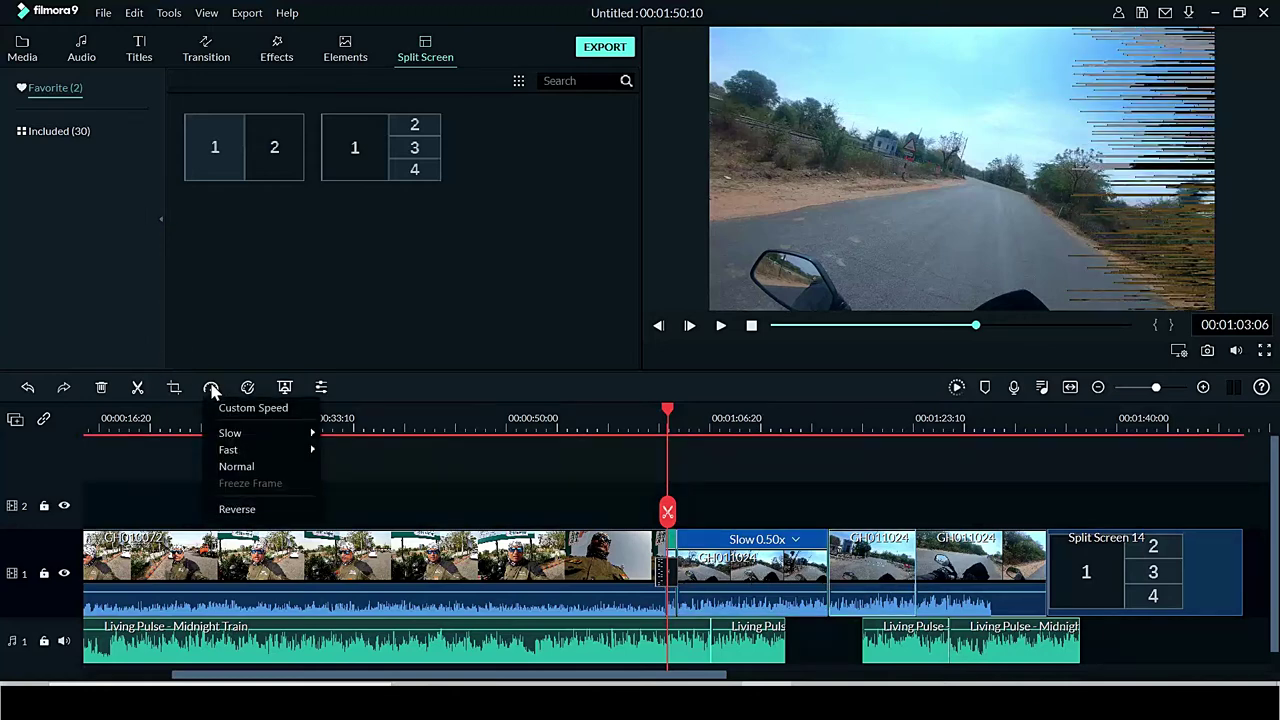
left_click(240, 510)
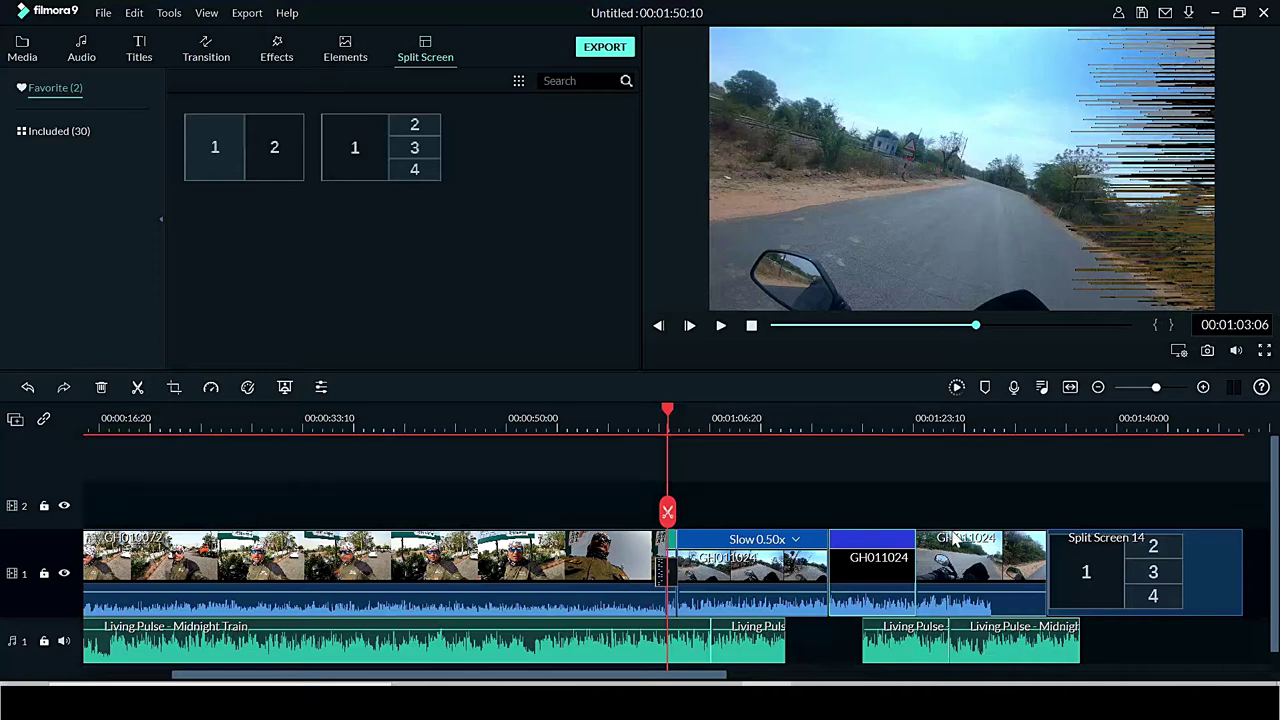
left_click(884, 592)
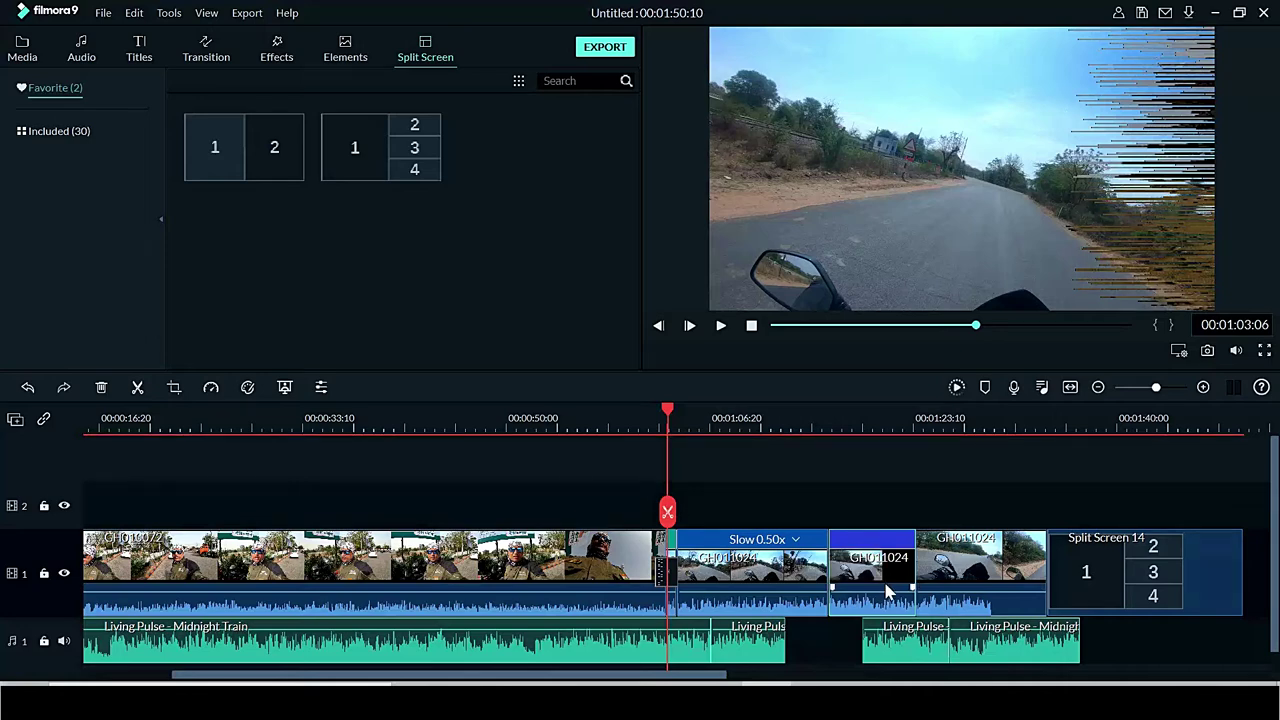
Add a freeze frame at 00:01:23:17, the start of the last GH011024 piece before the split screen
left_click(968, 572)
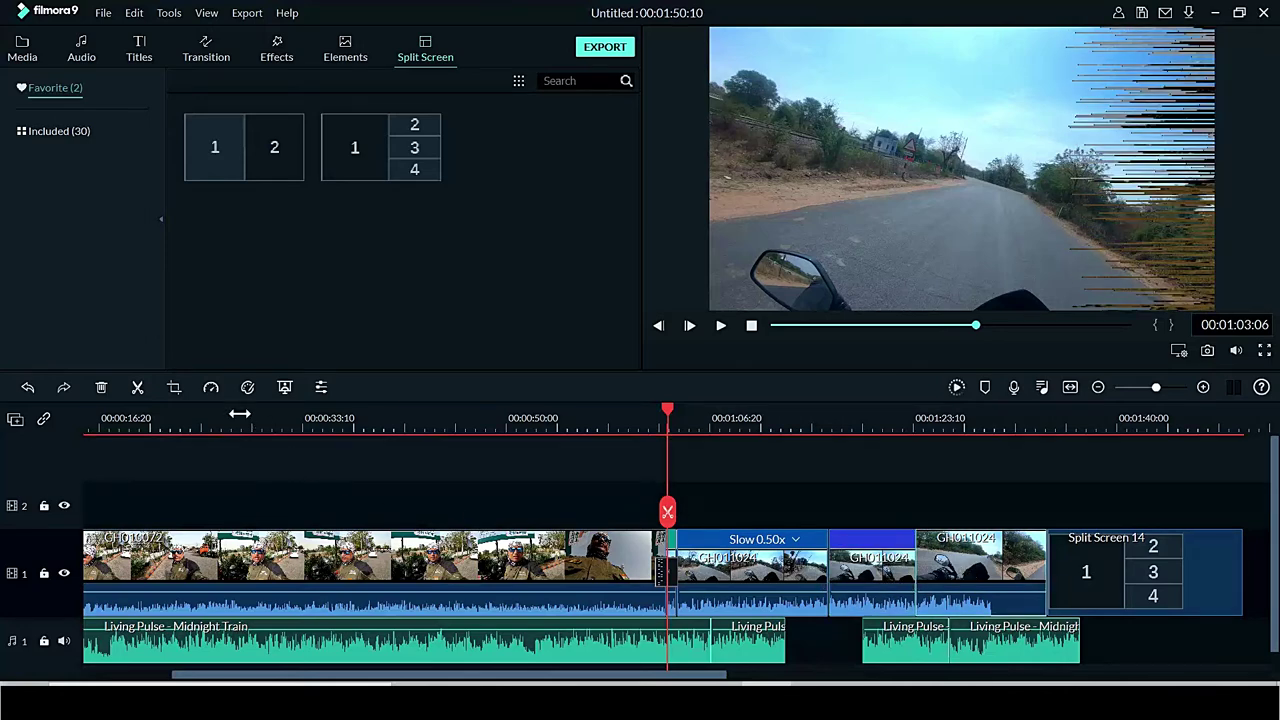
left_click(211, 388)
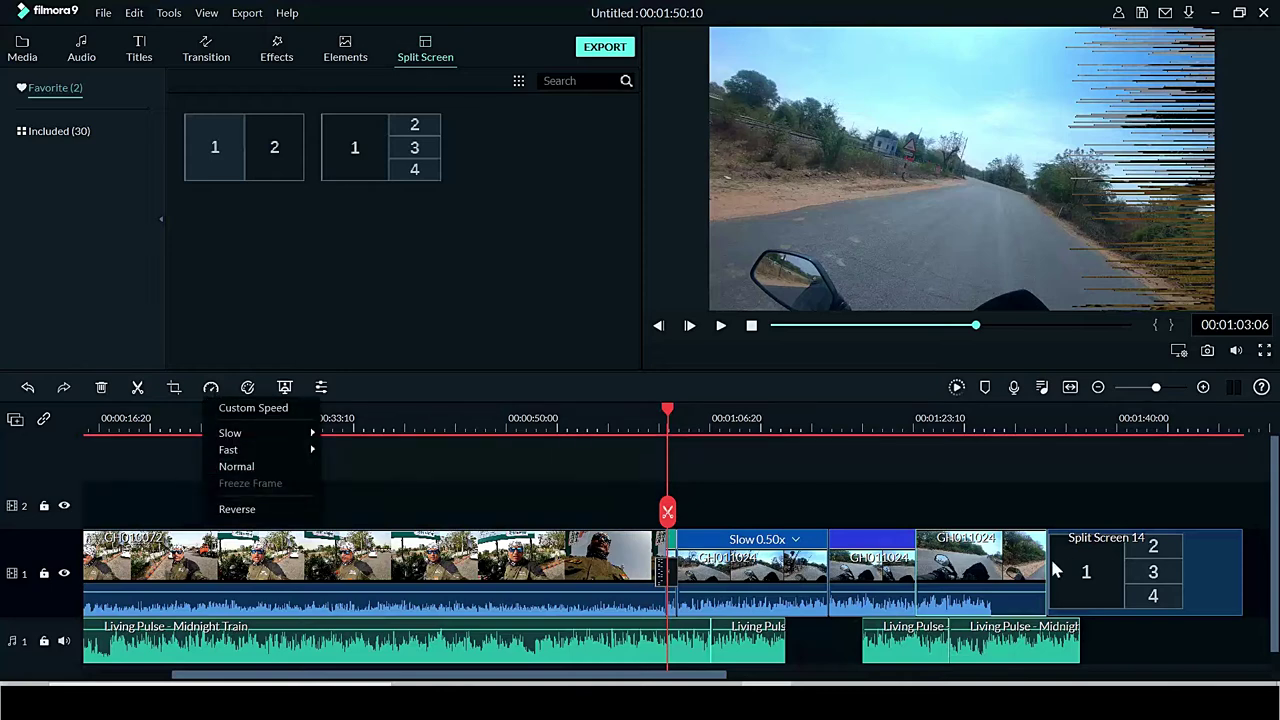
double_click(1022, 572)
left_click(211, 387)
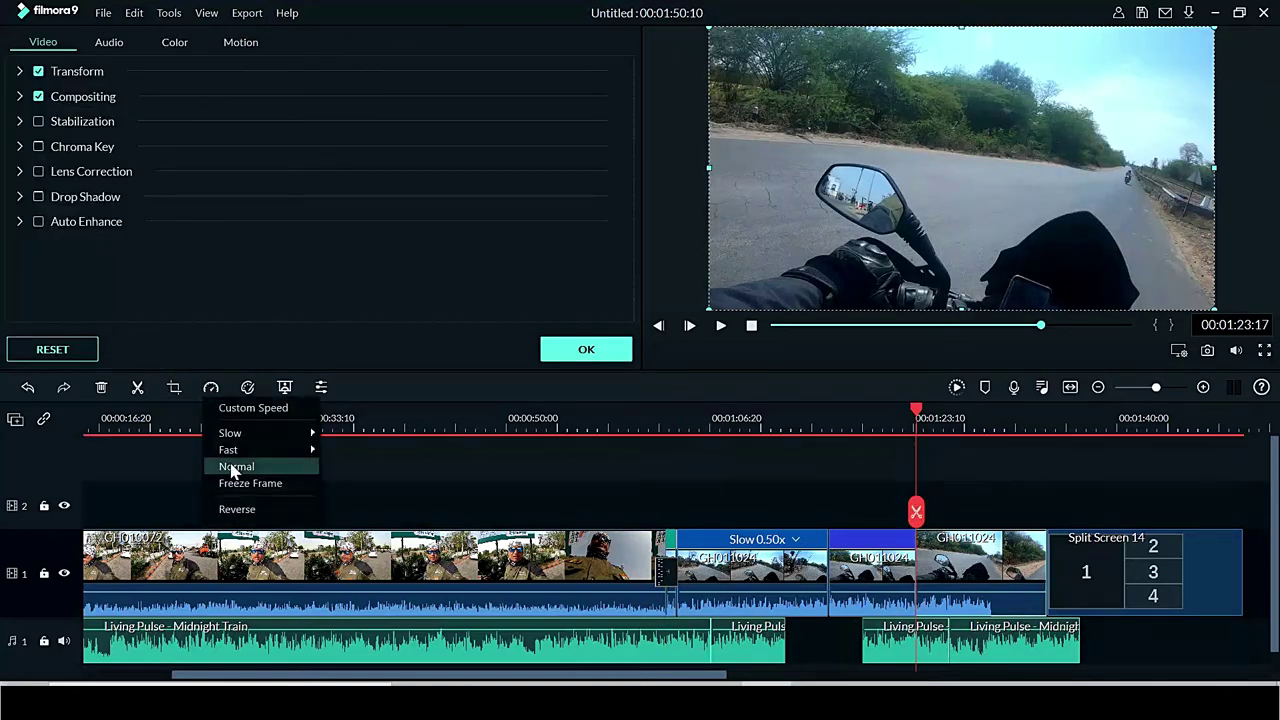
left_click(247, 485)
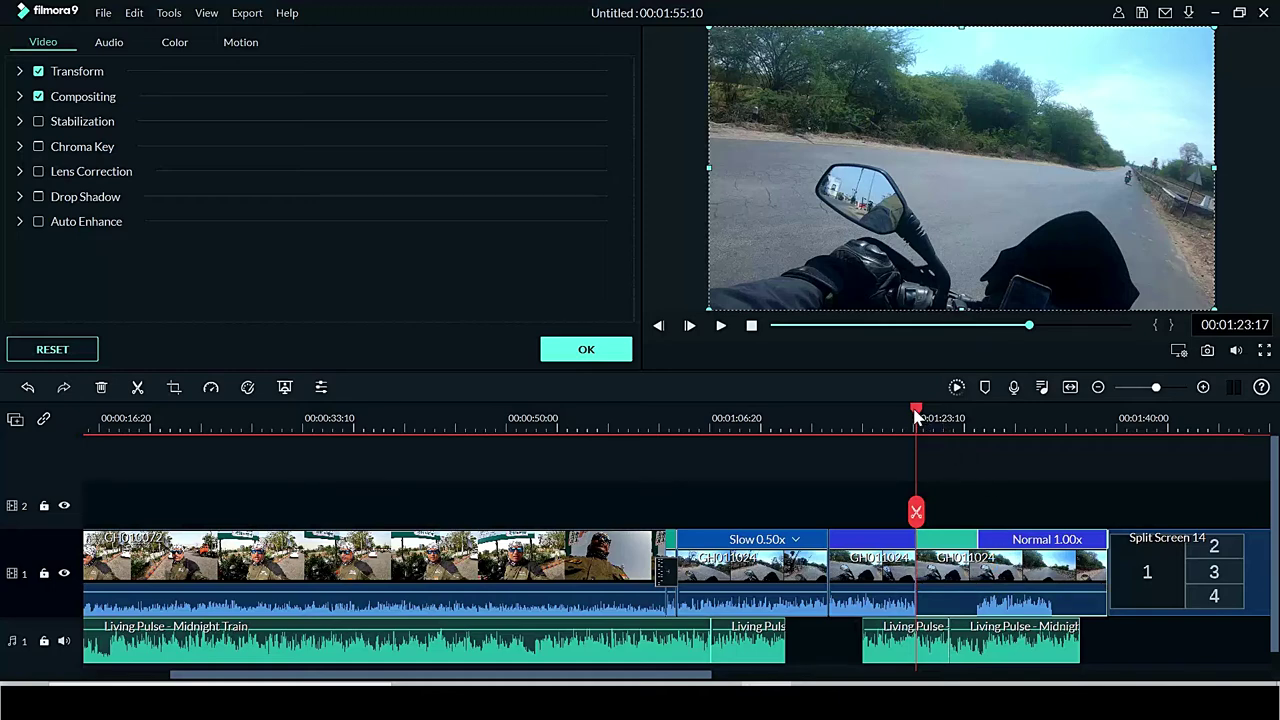
Play back the sped-up, slowed, reversed and frozen GH011024 pieces on track 1 to check their speed effects
left_click_drag(916, 416, 668, 437)
key("space")
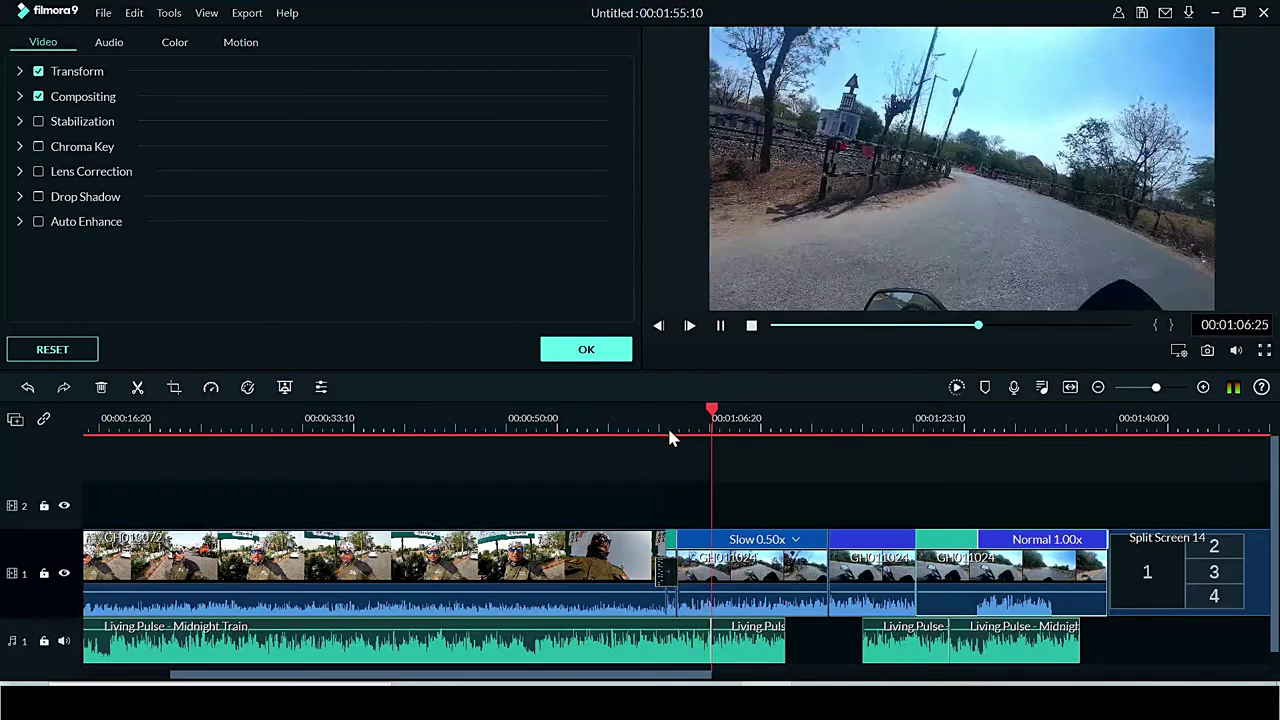
key("space")
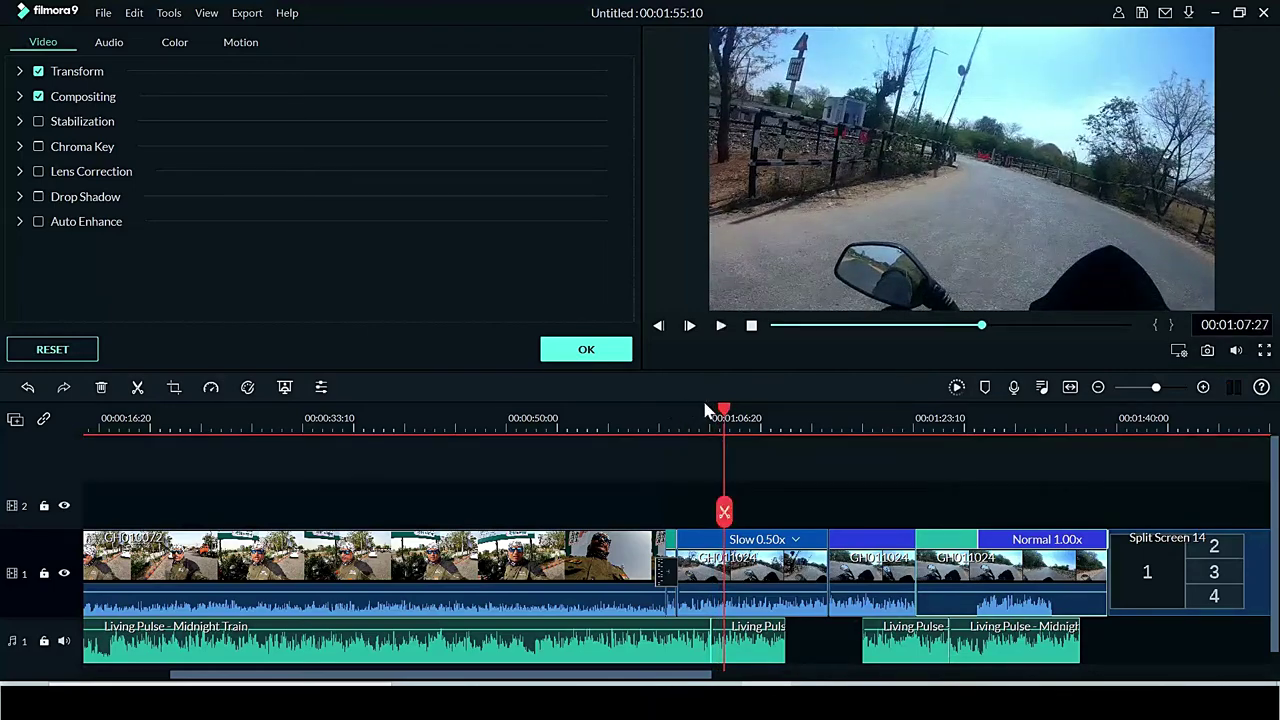
left_click_drag(727, 413, 840, 438)
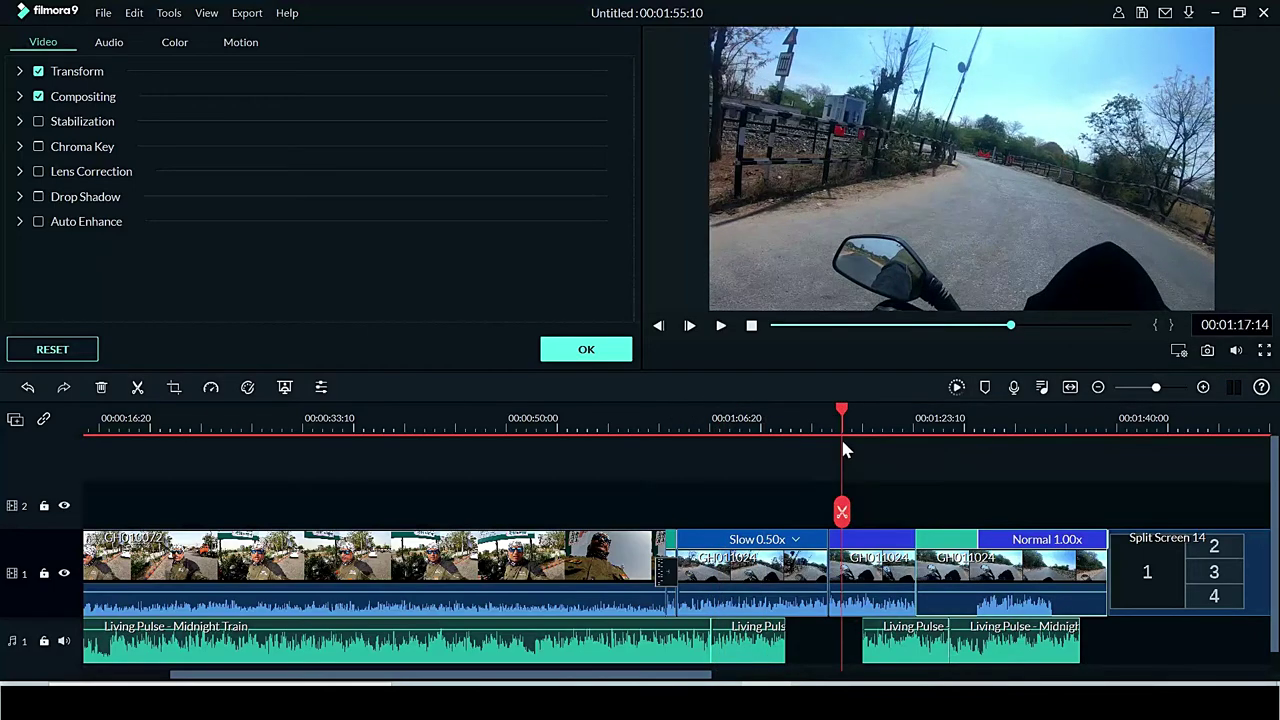
key("space")
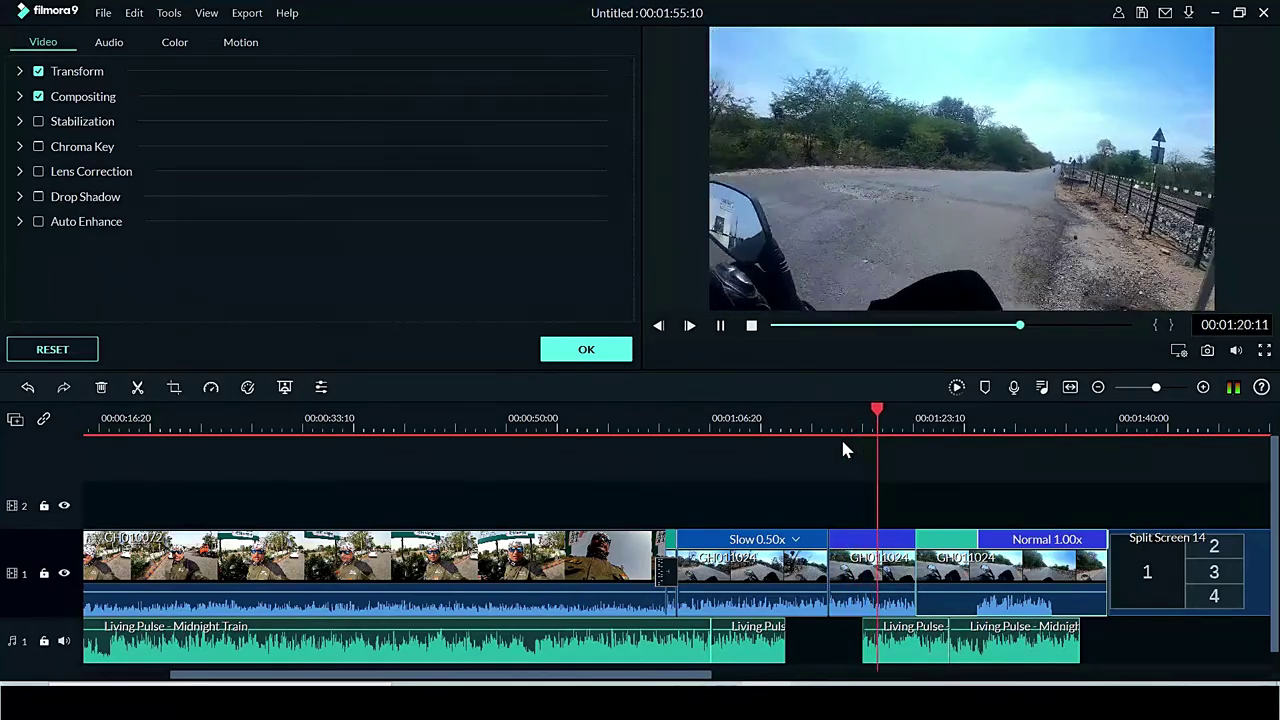
key("space")
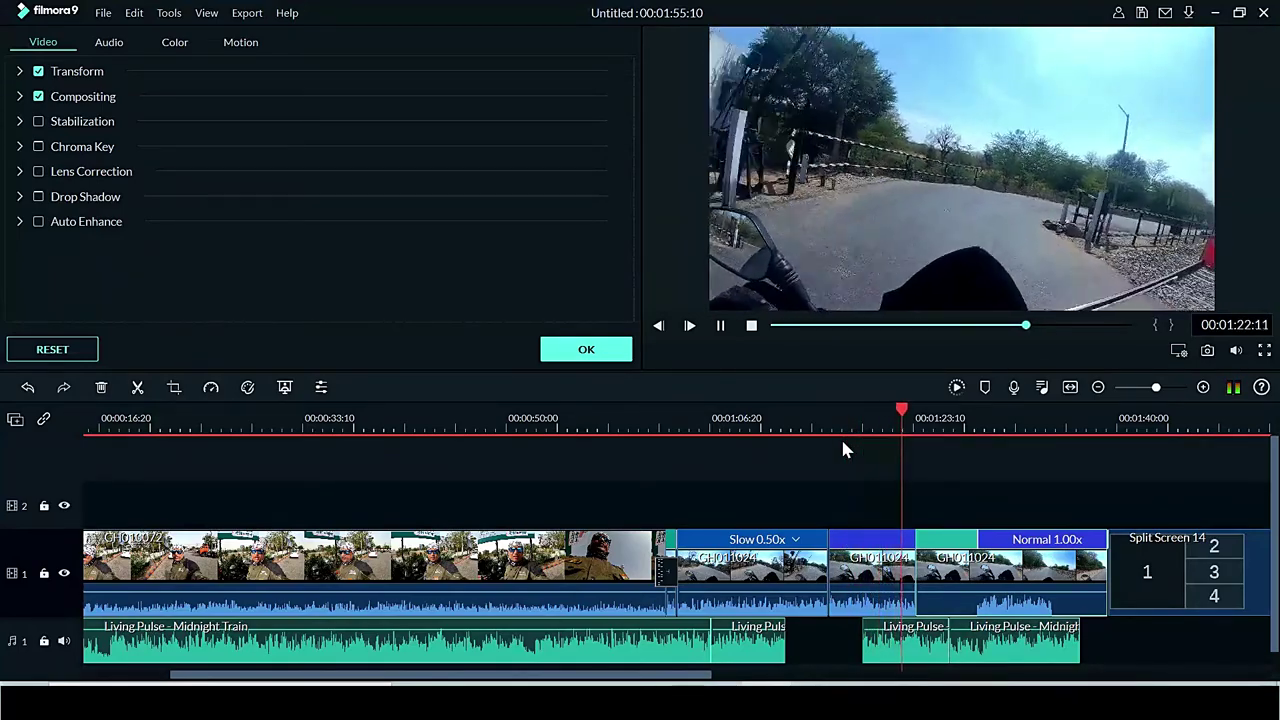
key("space")
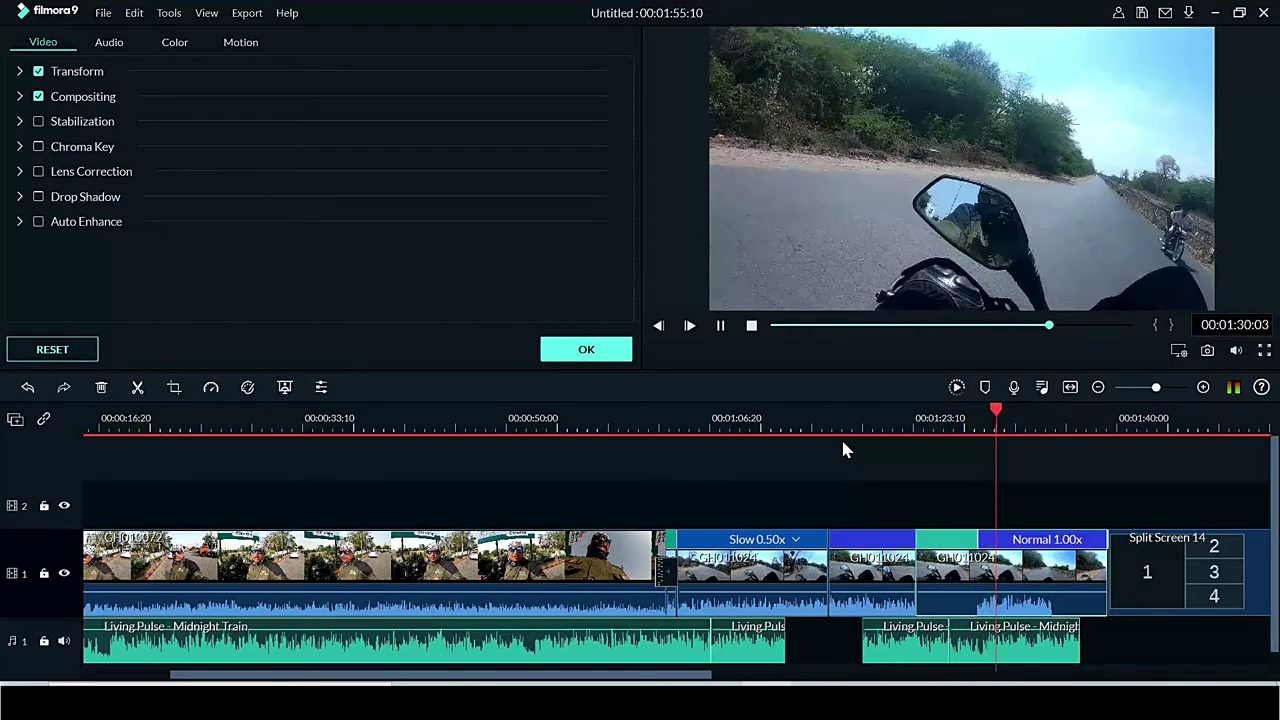
Stop playback and open the Advanced Color Correction presets for the last GH011024 piece before the split screen
key("space")
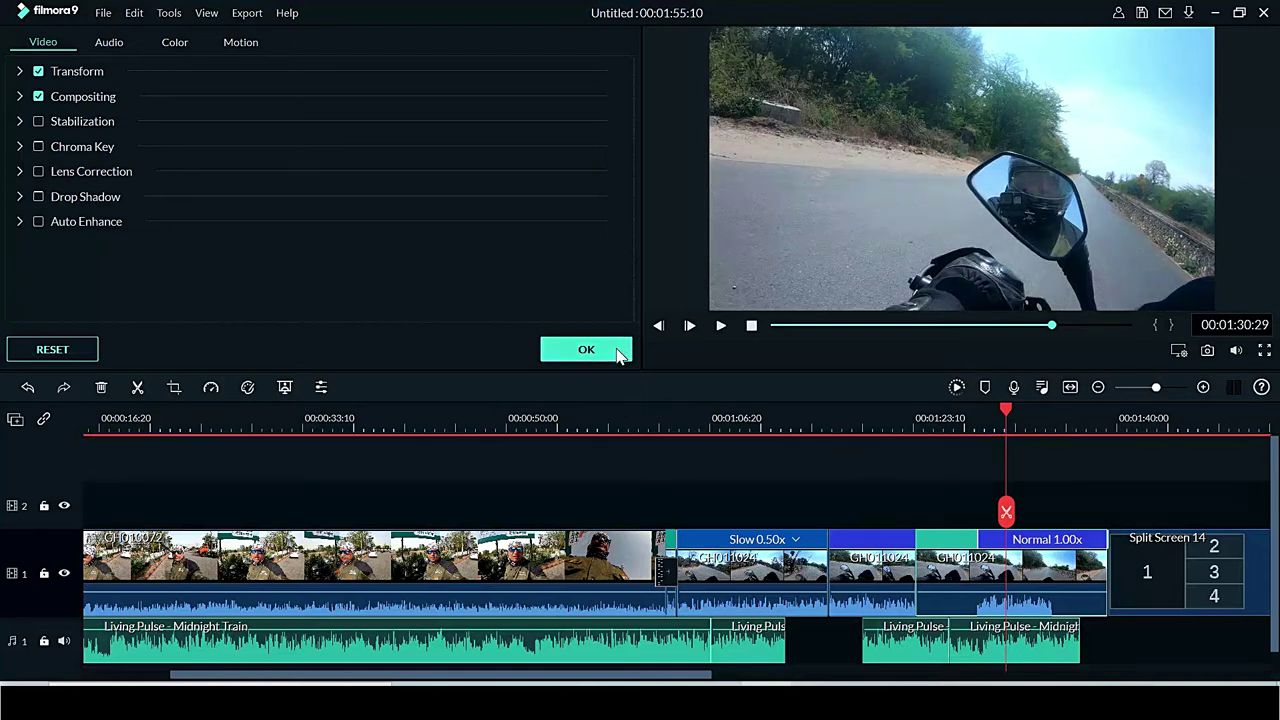
left_click(586, 349)
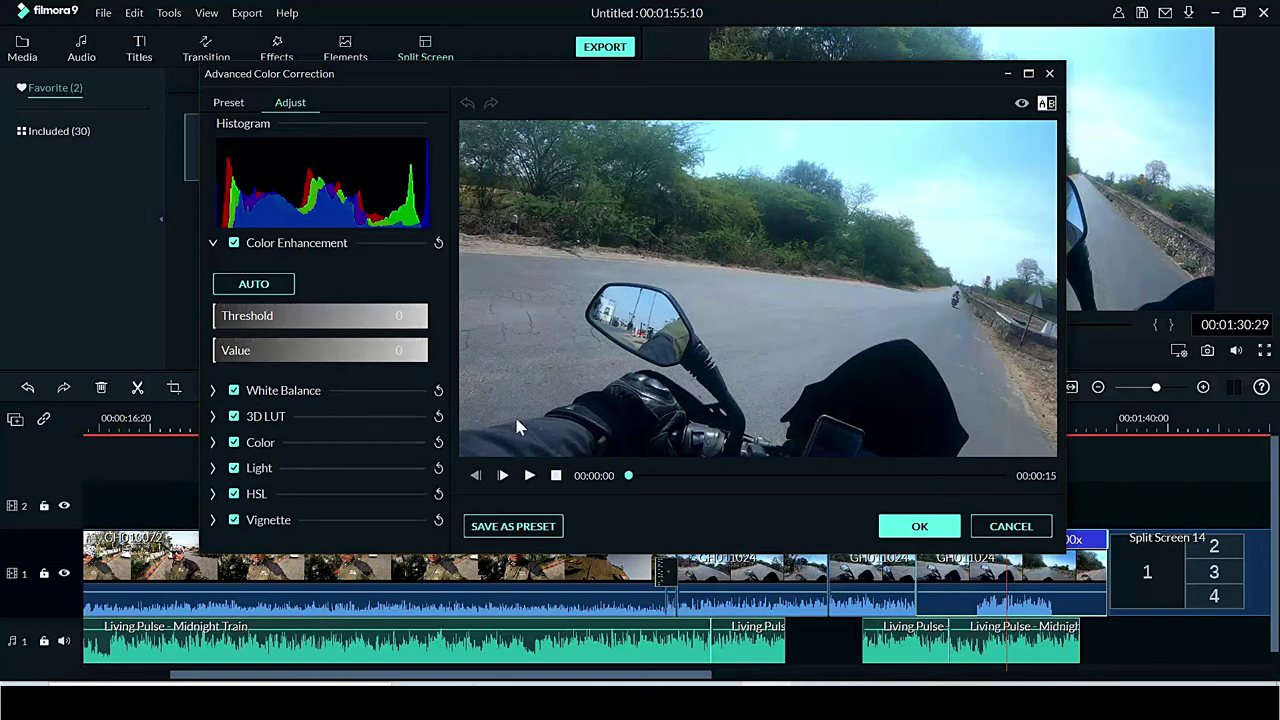
left_click(233, 104)
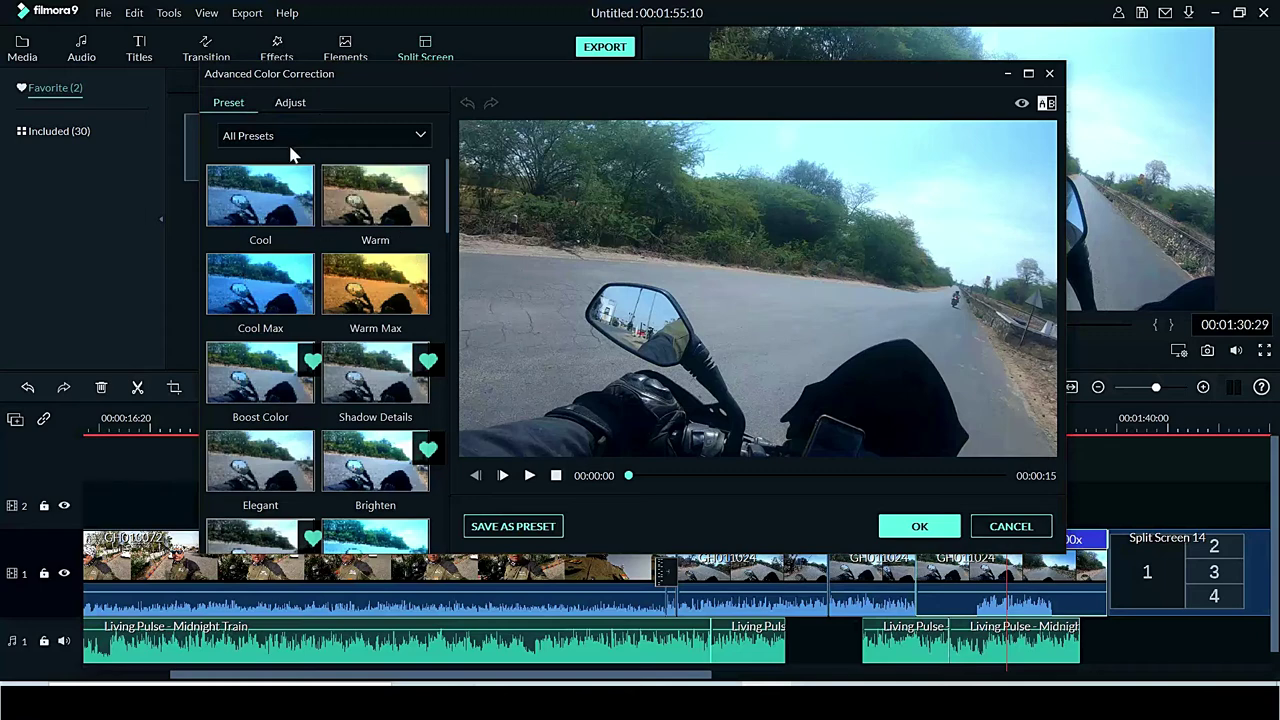
Try the Cool, Cool Max, Warm Max, Boost Color and Brighten color presets on the GH011024 piece
left_click(279, 210)
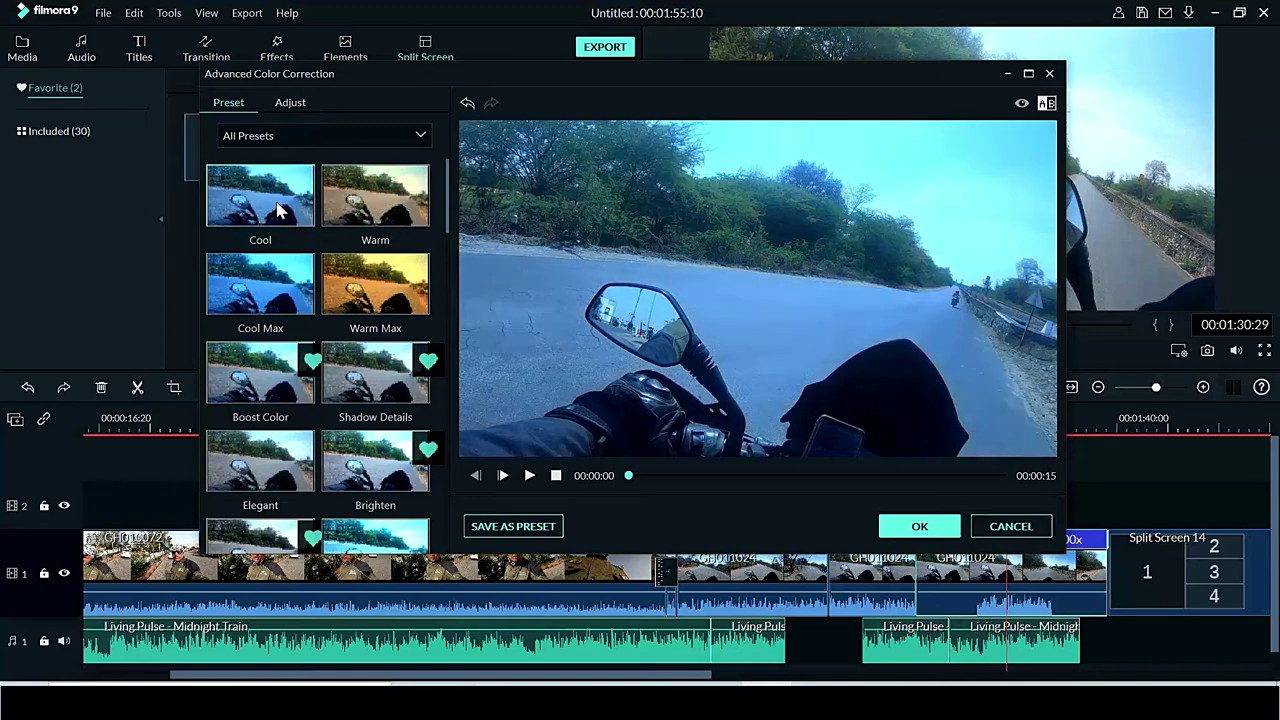
left_click(293, 290)
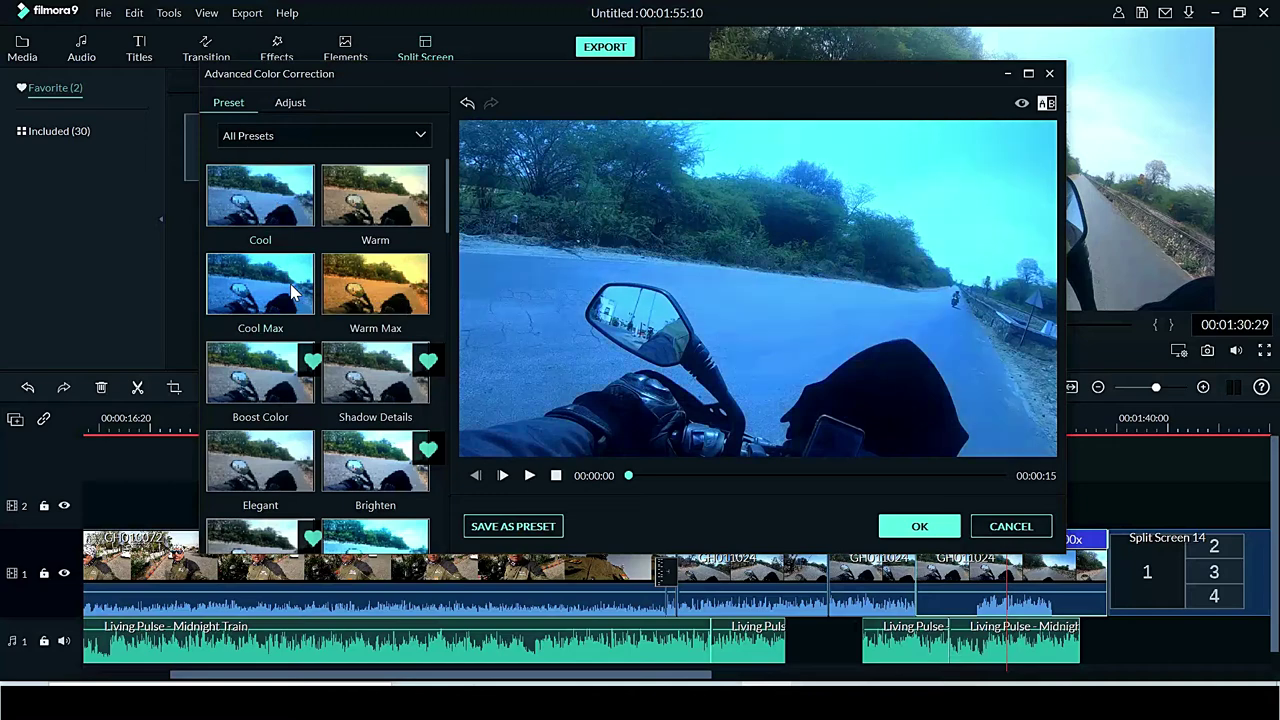
left_click(375, 285)
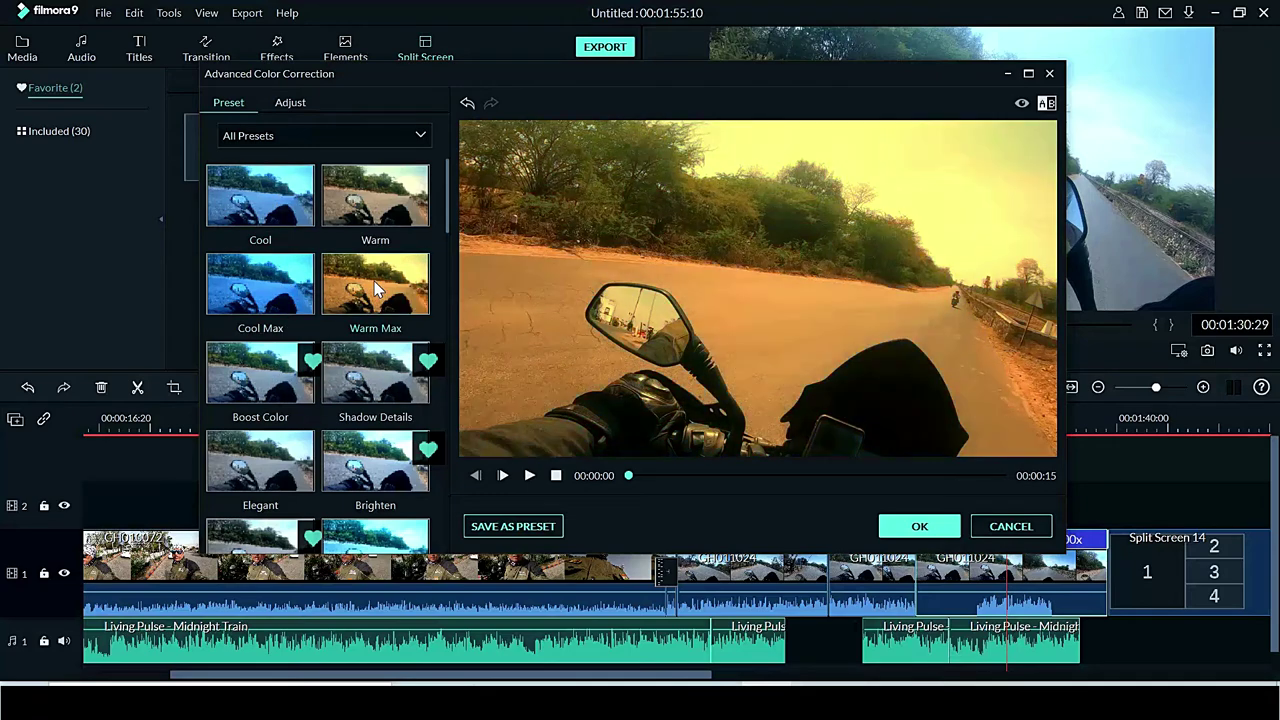
left_click(278, 395)
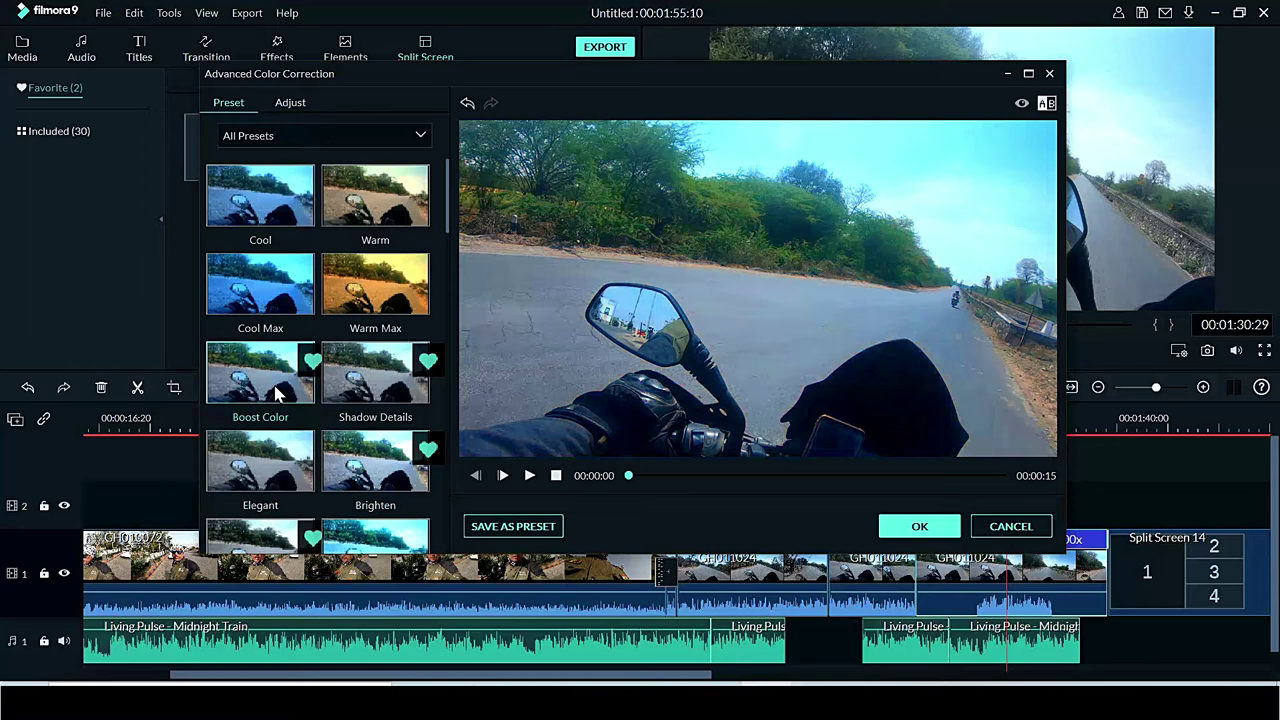
double_click(337, 472)
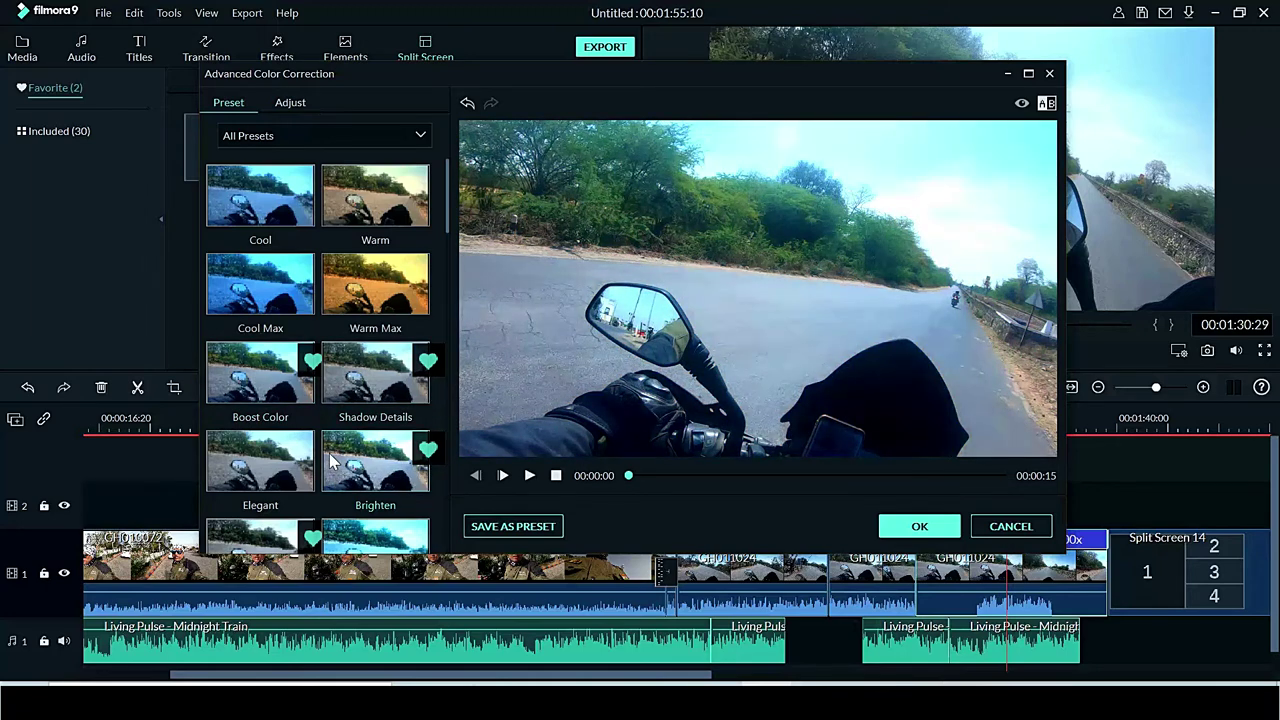
Limit the color presets to favorites and try Jungle, Film Stock and Mission Impossible on the GH011024 piece
key("Down")
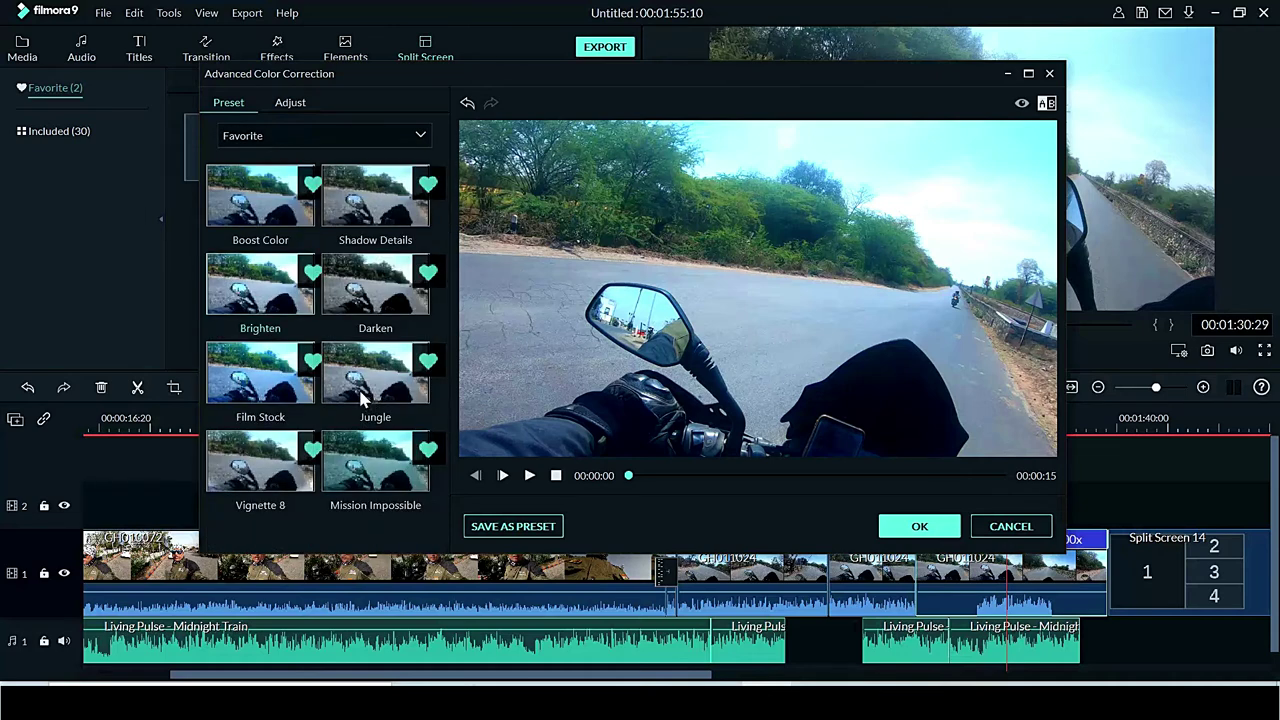
left_click(364, 398)
double_click(257, 395)
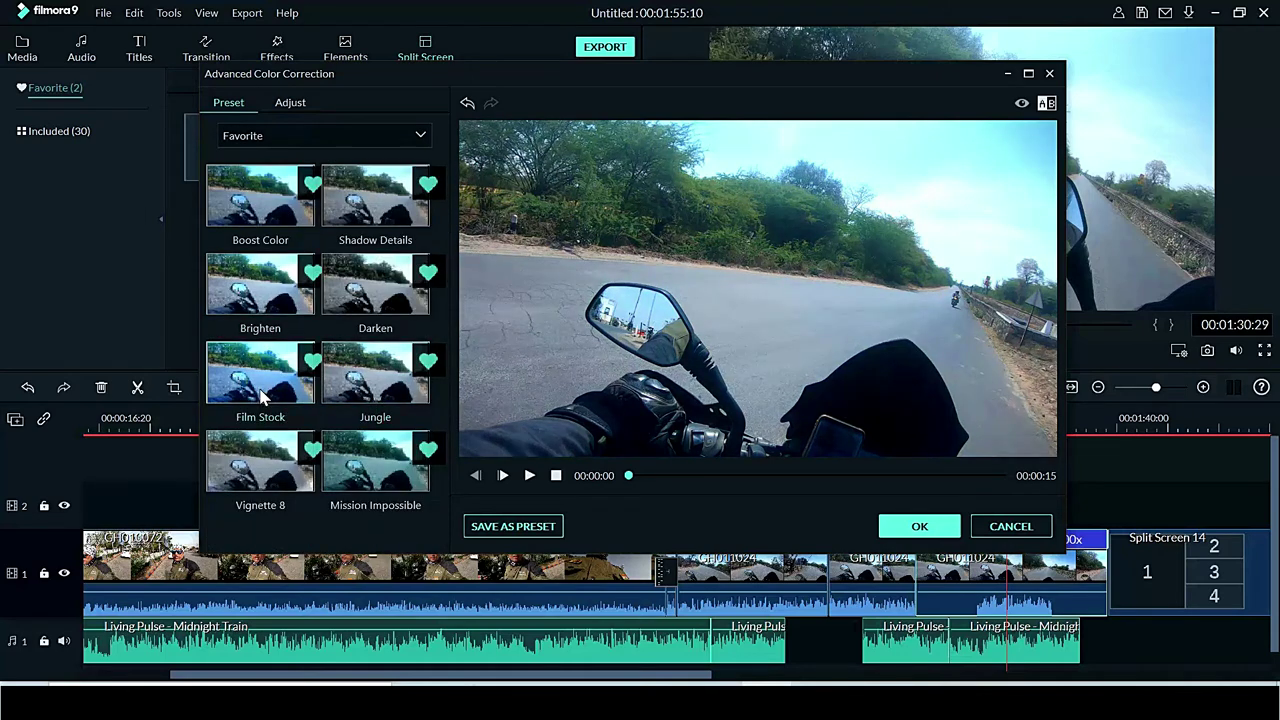
left_click(335, 460)
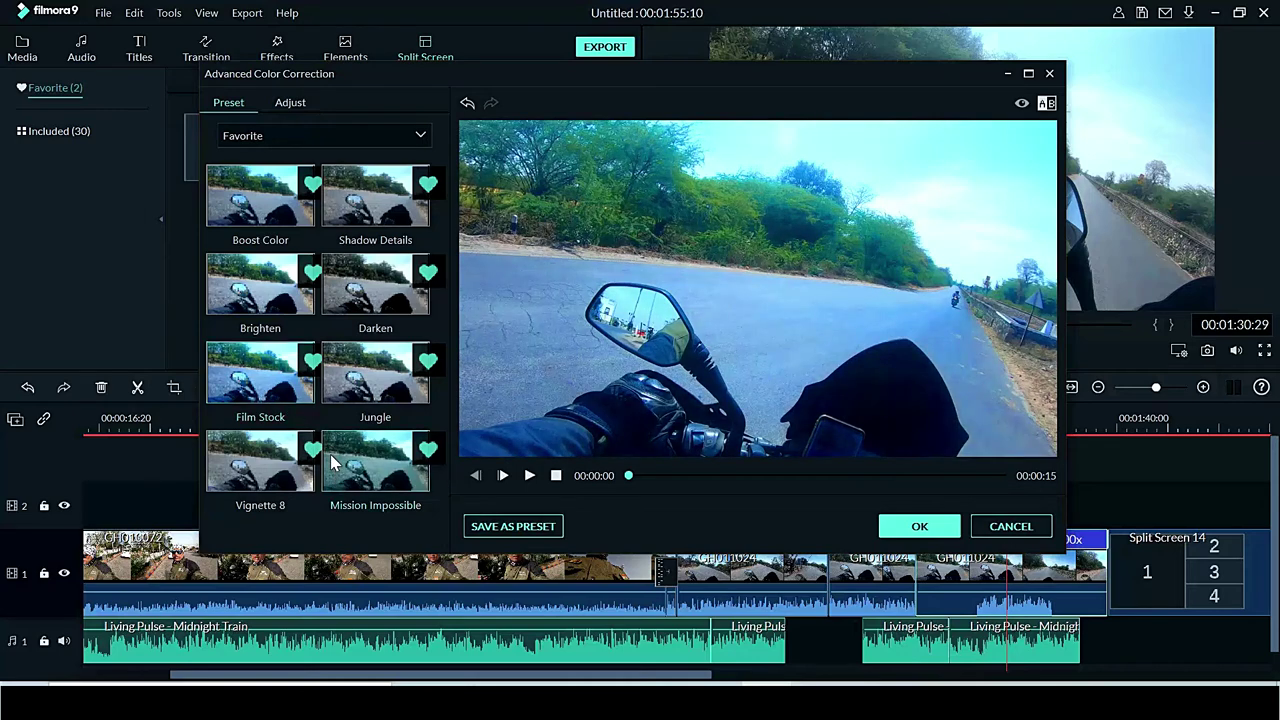
Apply the Brighten color preset to the last GH011024 piece, checking its adjustment settings before accepting the correction
double_click(268, 283)
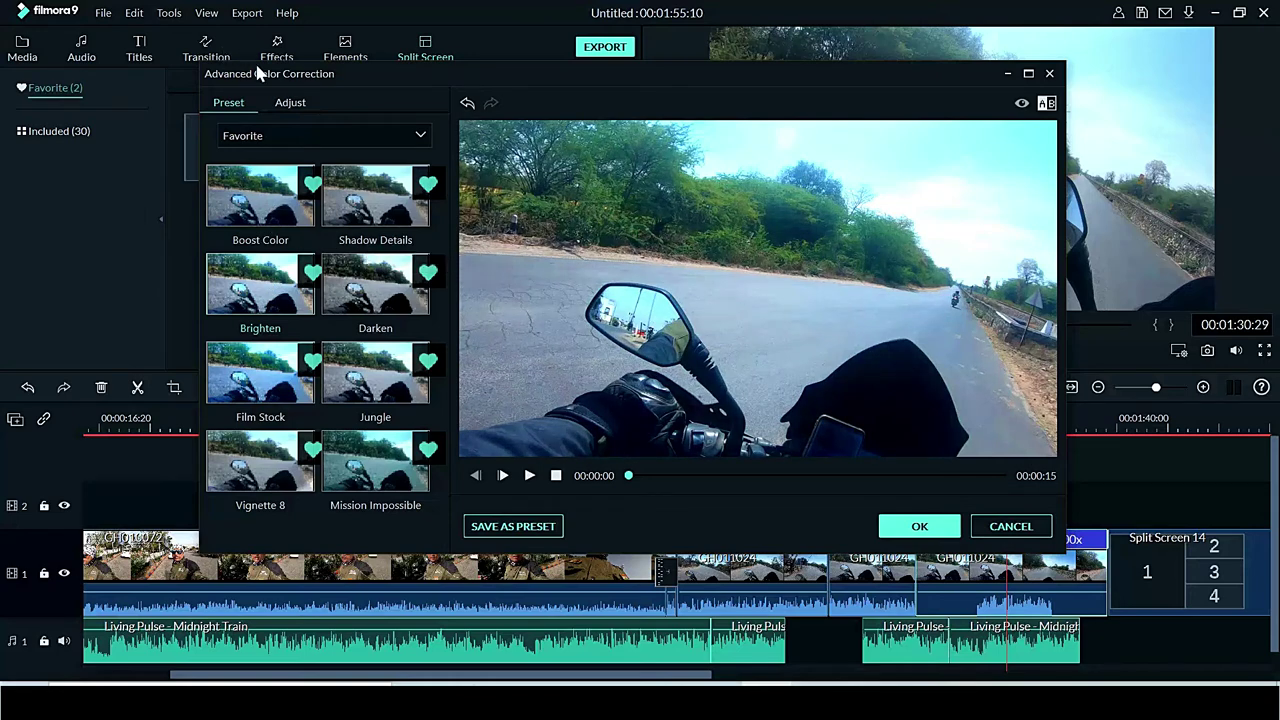
left_click(287, 103)
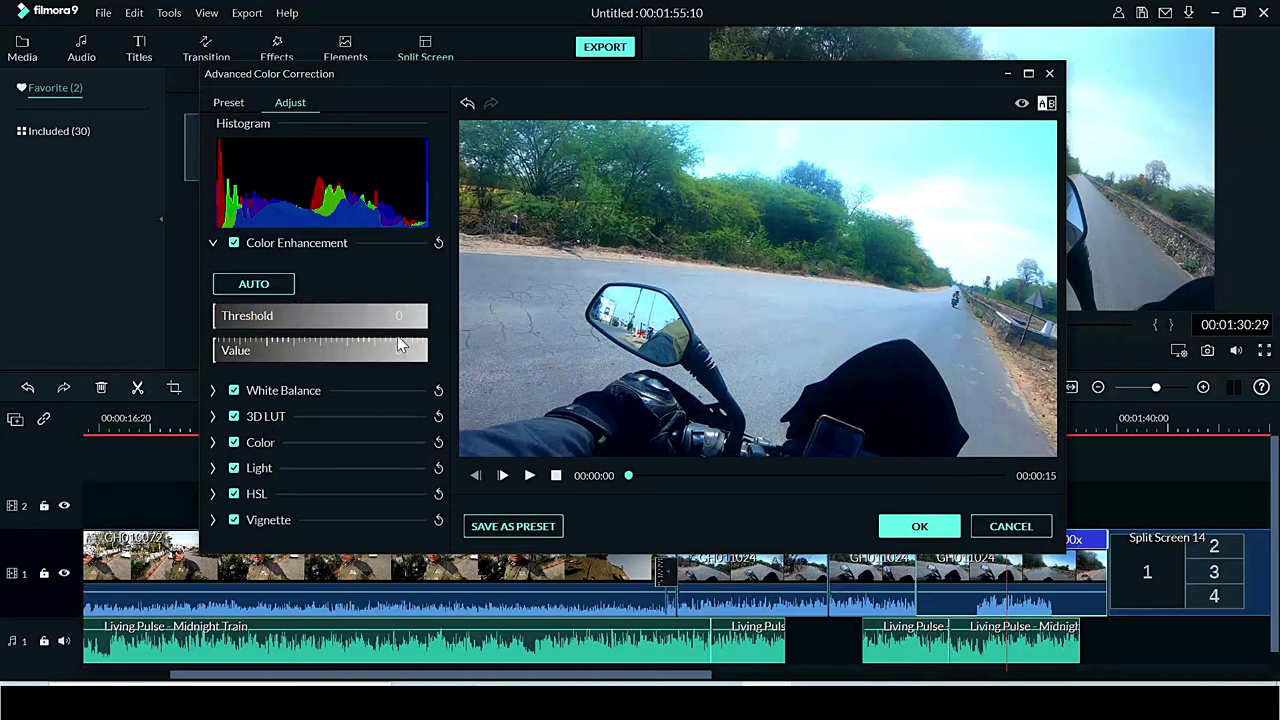
left_click(919, 527)
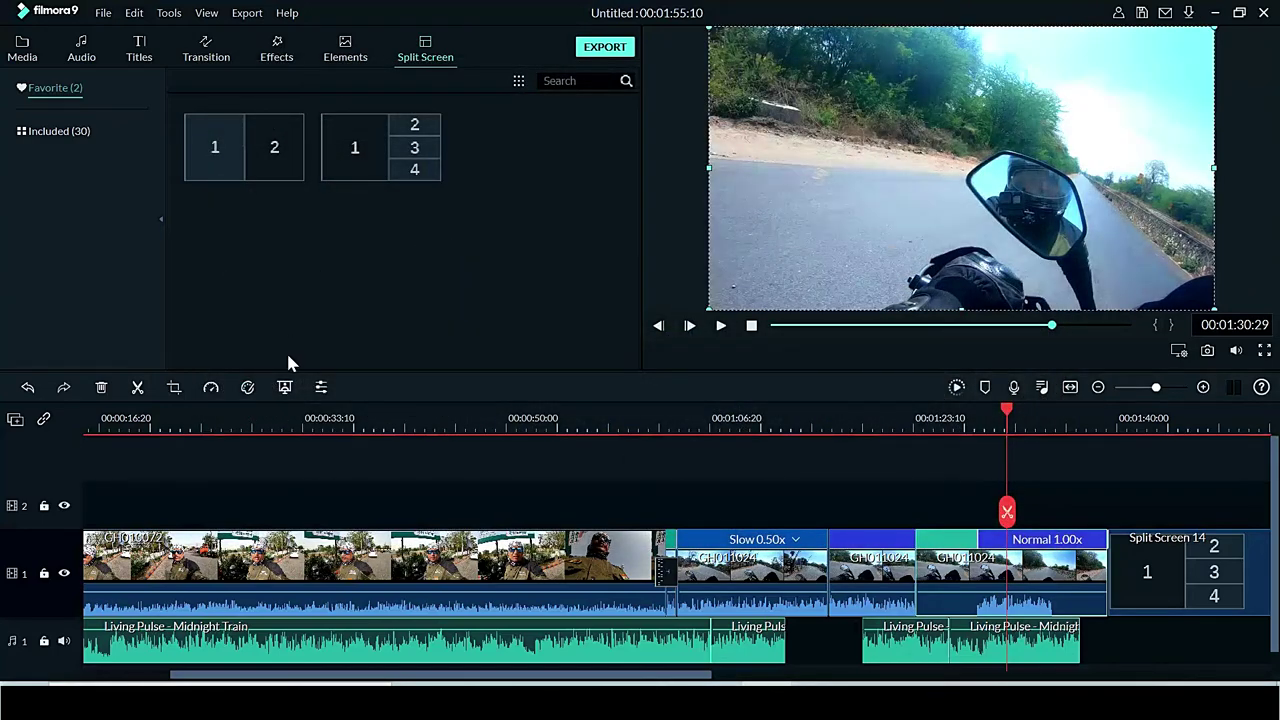
left_click(322, 391)
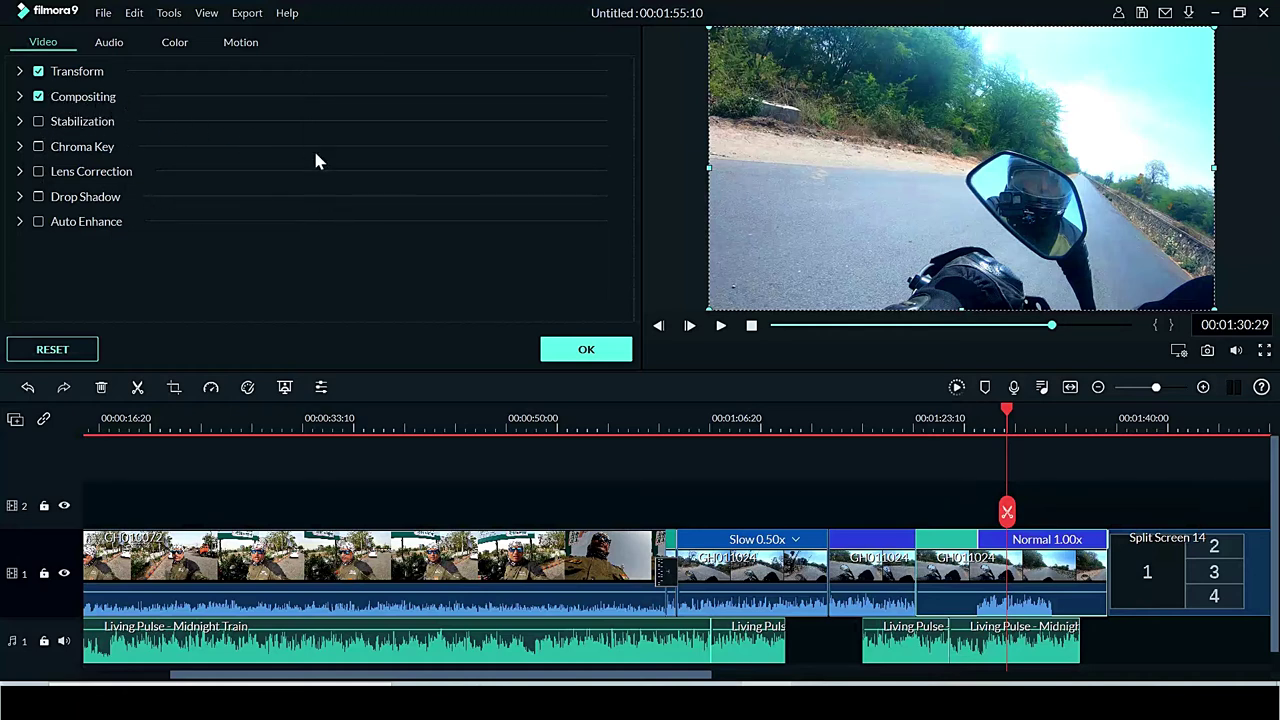
left_click(595, 348)
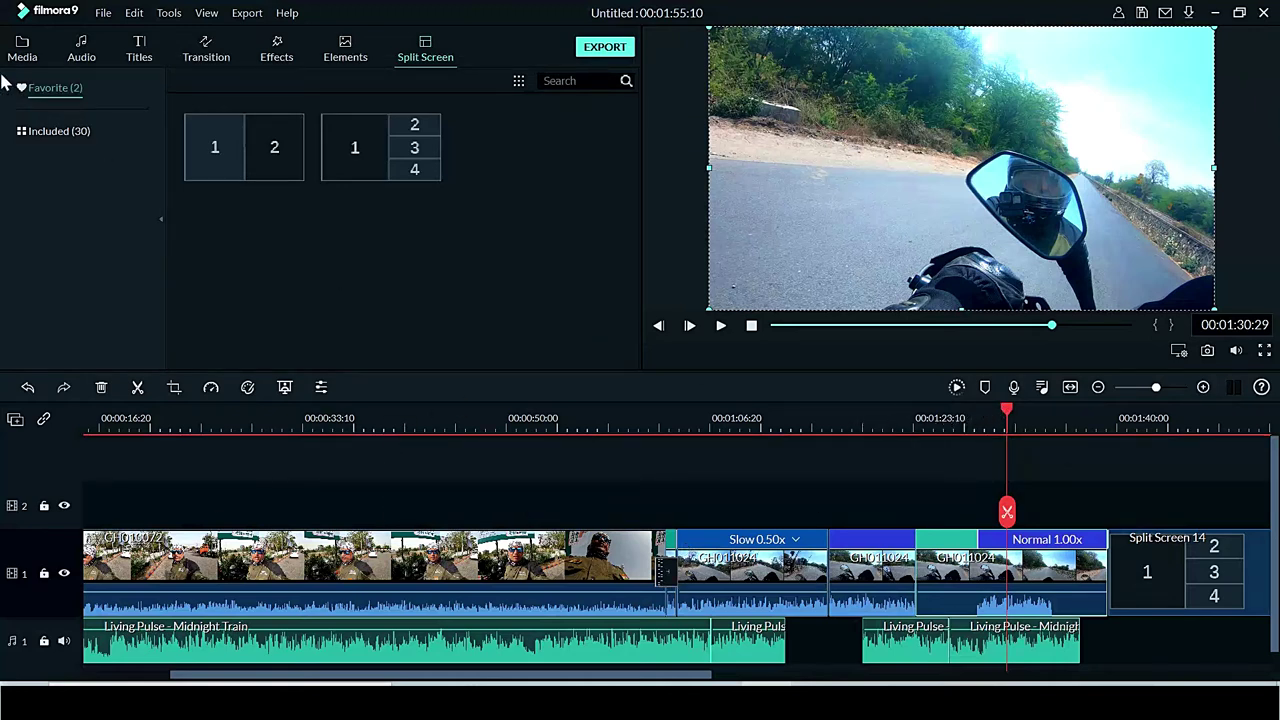
left_click(22, 50)
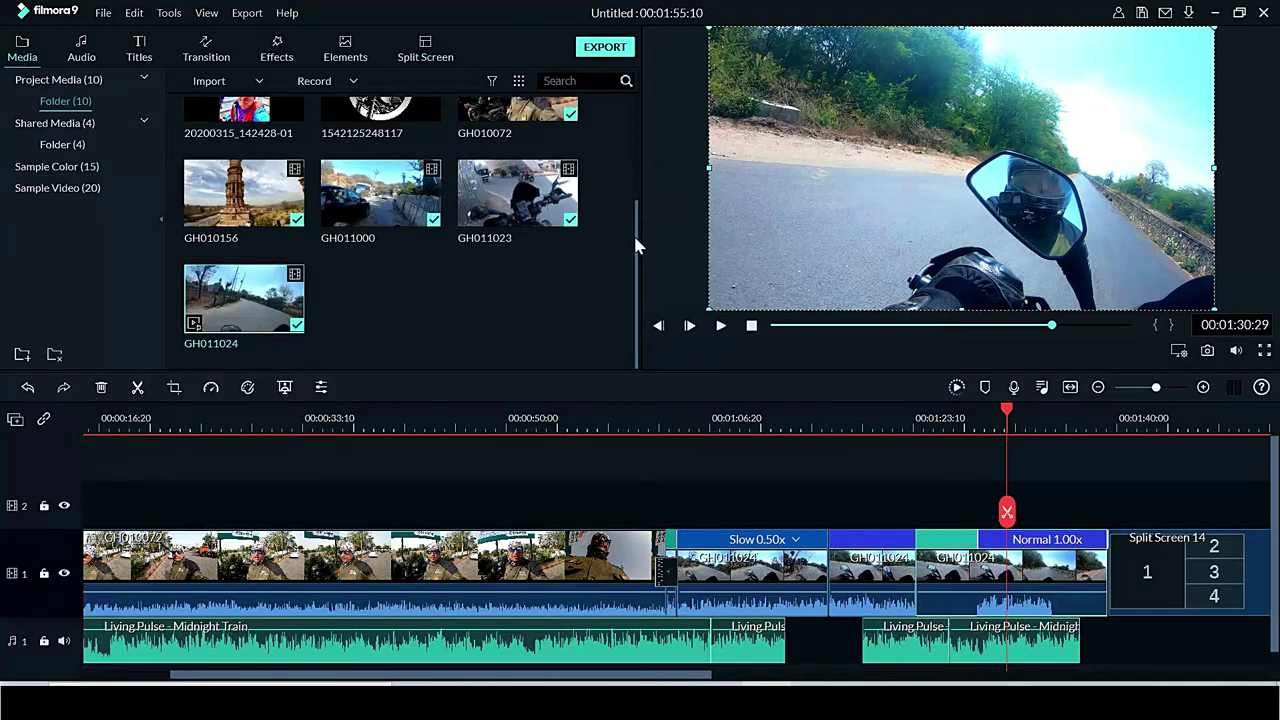
left_click_drag(635, 243, 621, 160)
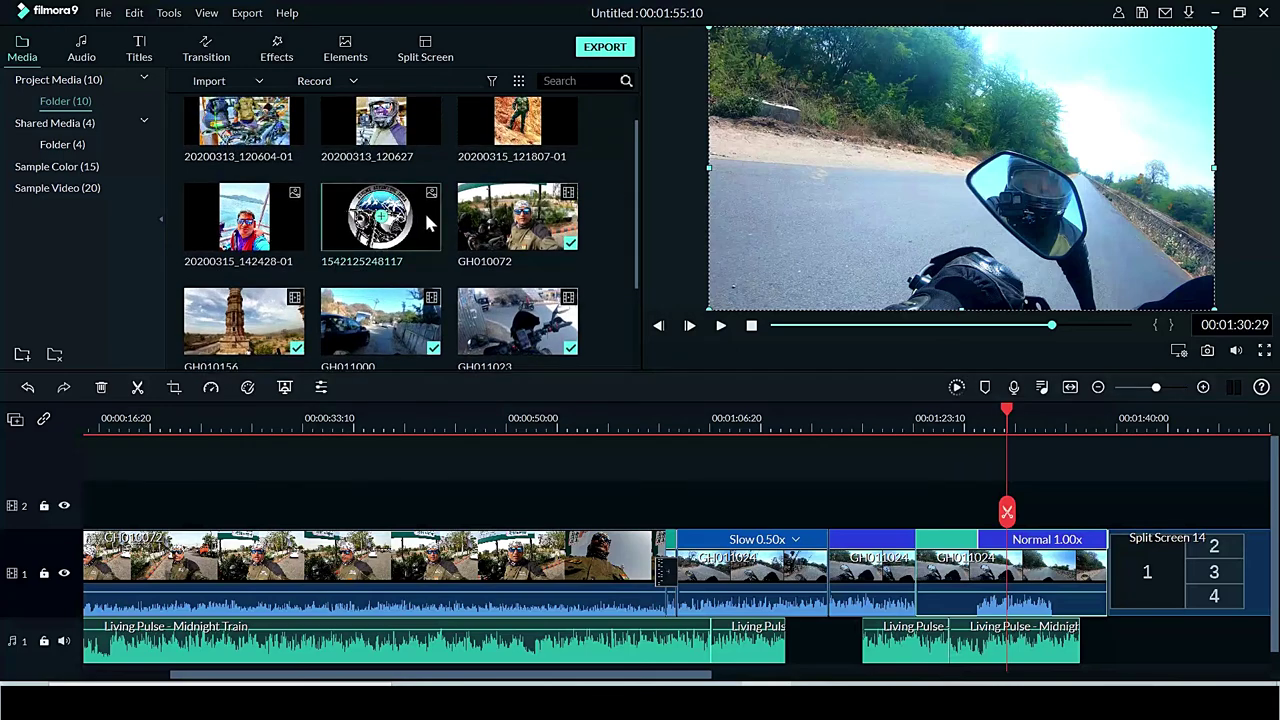
left_click_drag(424, 210, 140, 450)
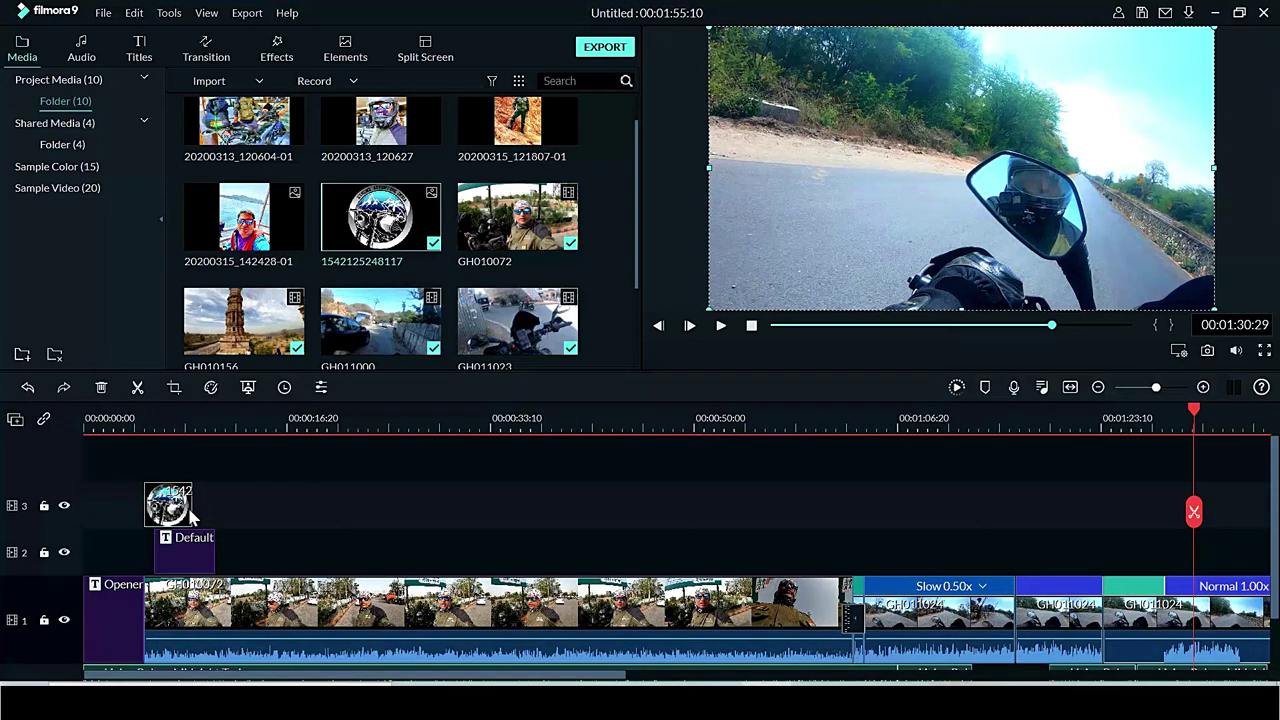
Extend the logo clip on track 3 to about the end of the Split Screen 14 clip
left_click_drag(190, 509, 1209, 516)
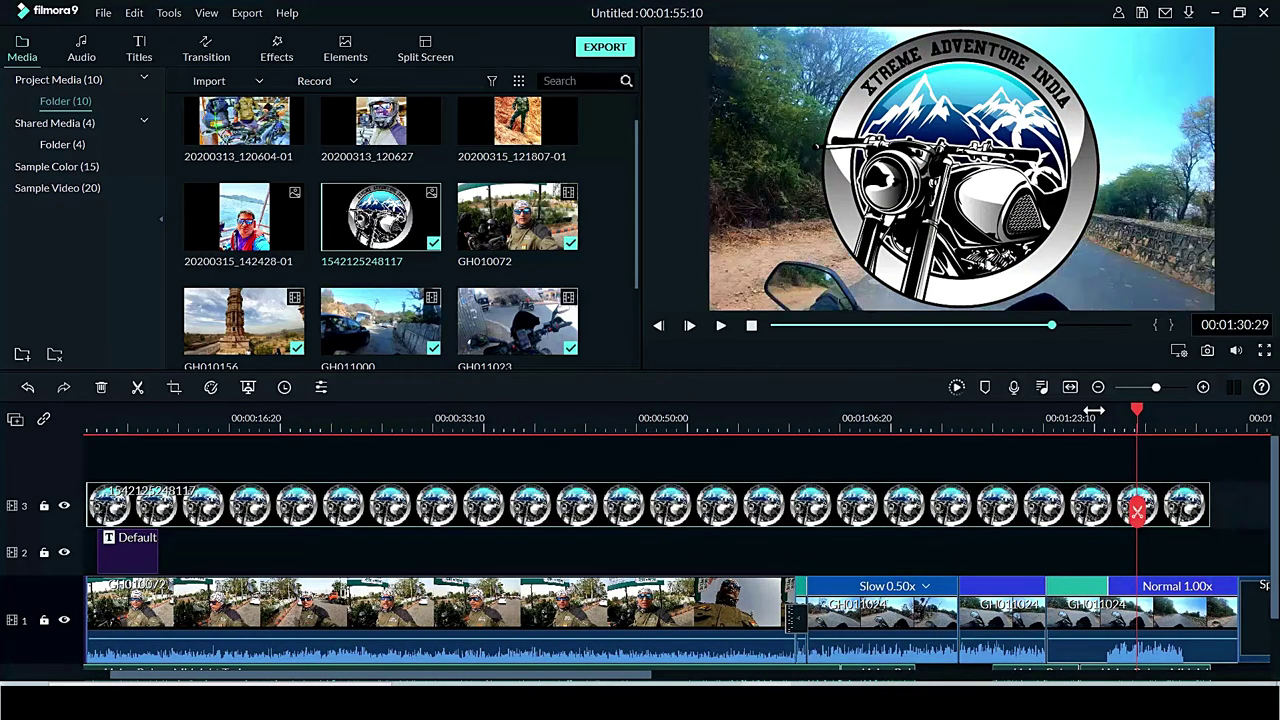
left_click(1070, 388)
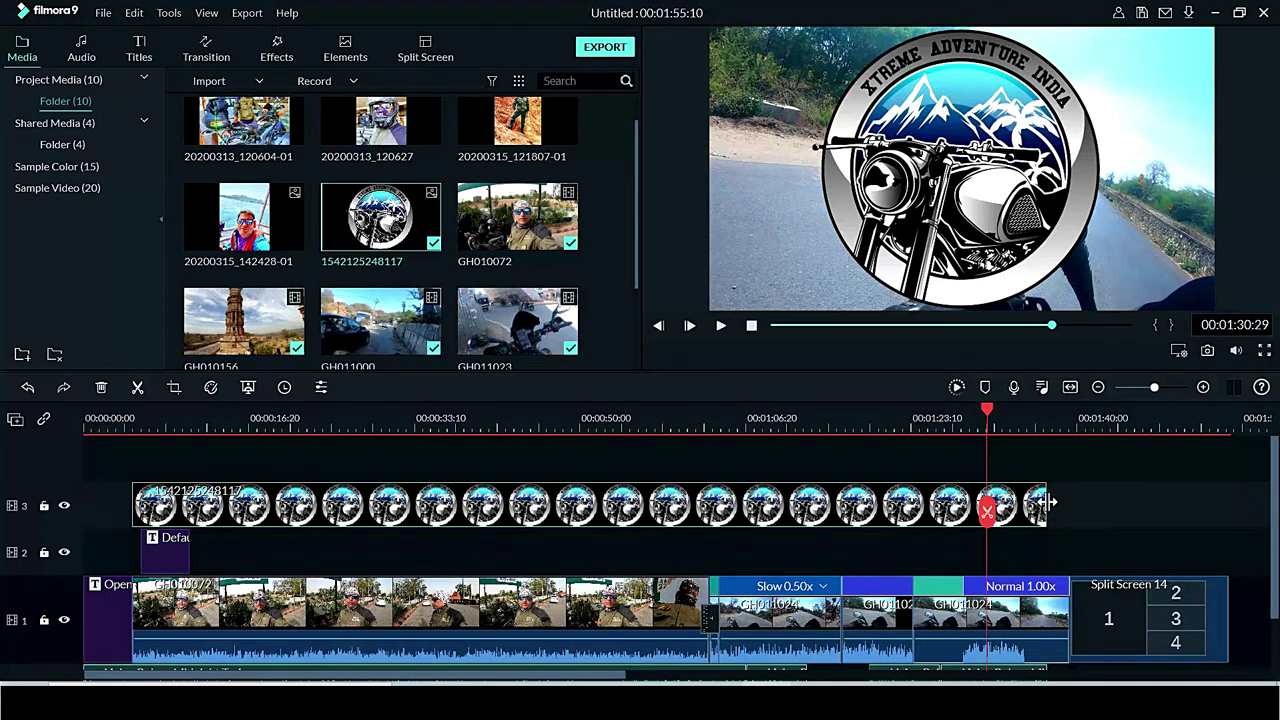
left_click_drag(1046, 514, 1222, 514)
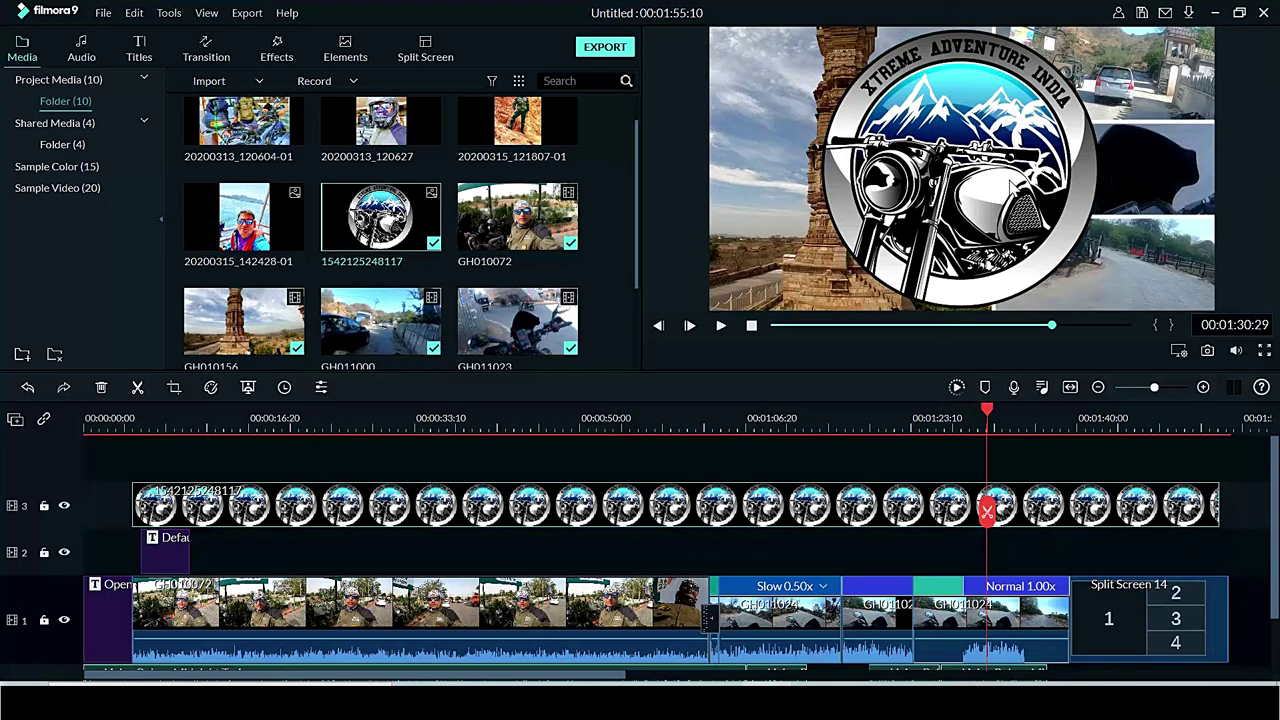
Shrink the logo image to a bit under half its size and place it in the lower-right corner of the video frame
double_click(1112, 257)
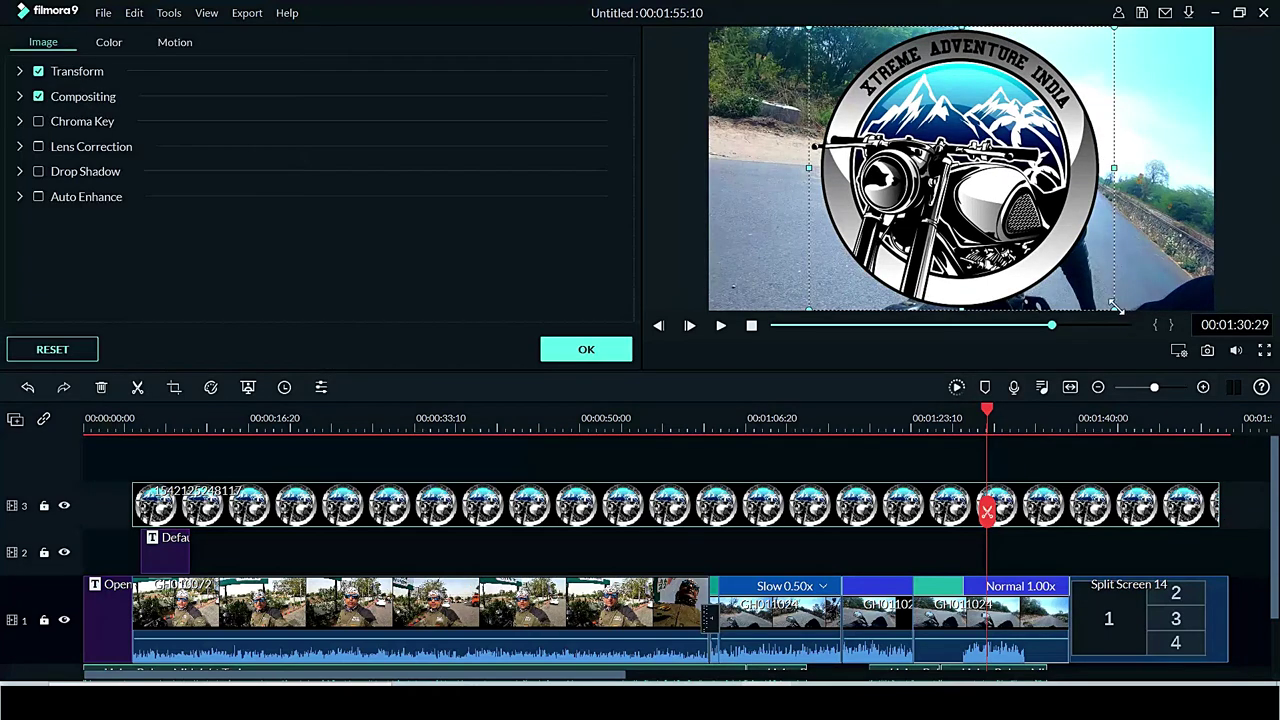
left_click_drag(1115, 308, 938, 146)
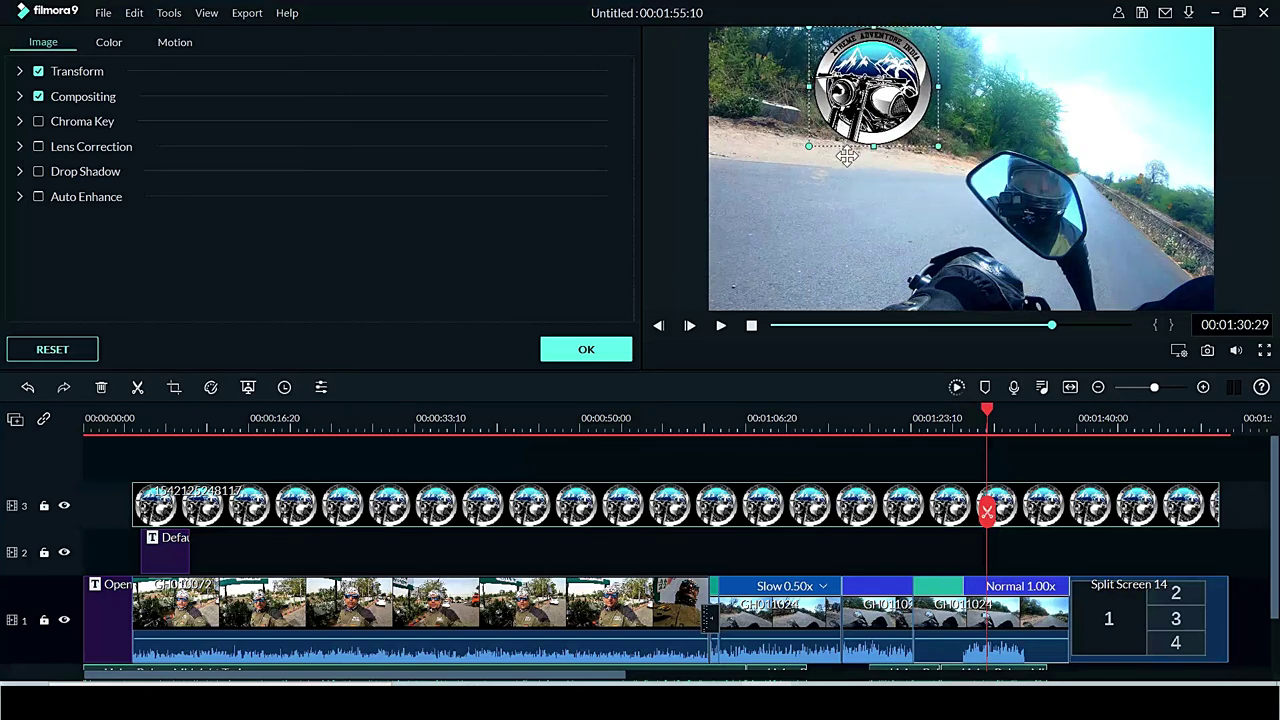
left_click_drag(862, 110, 1188, 273)
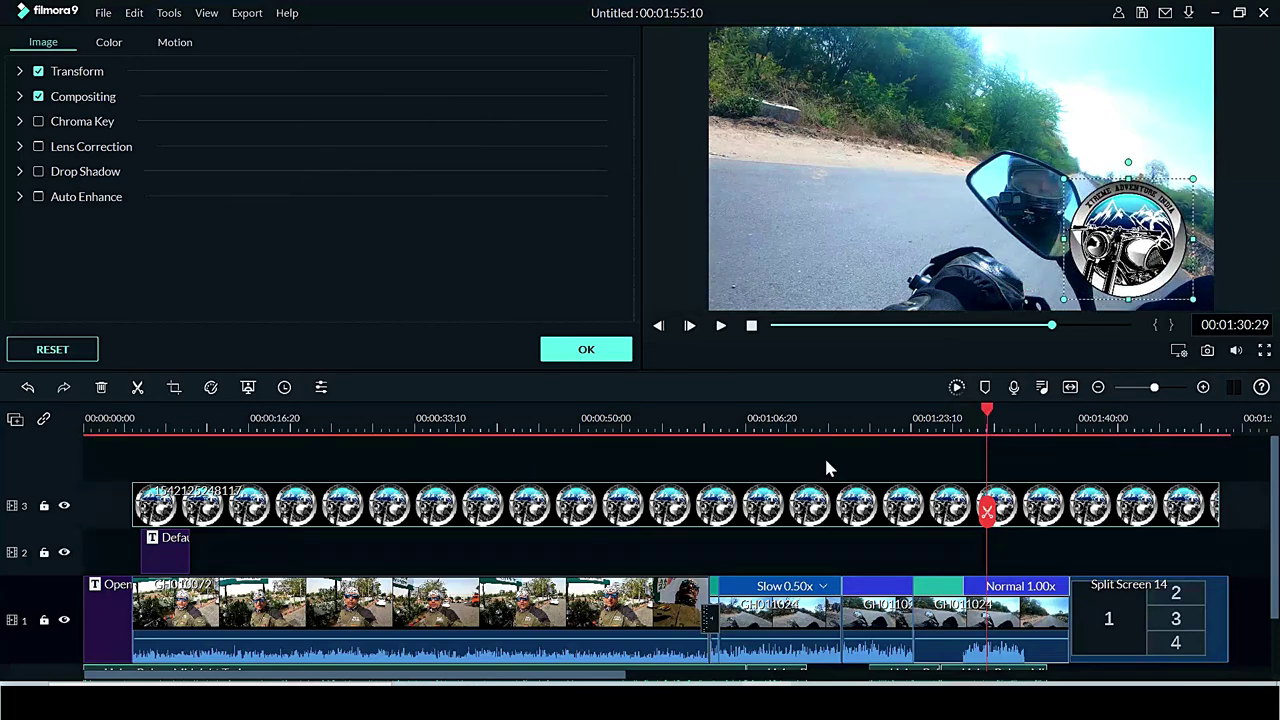
Split the clips on all tracks at 00:00:46:25 and move the second logo piece to the frame's lower-left corner
left_click(549, 460)
left_click(548, 511)
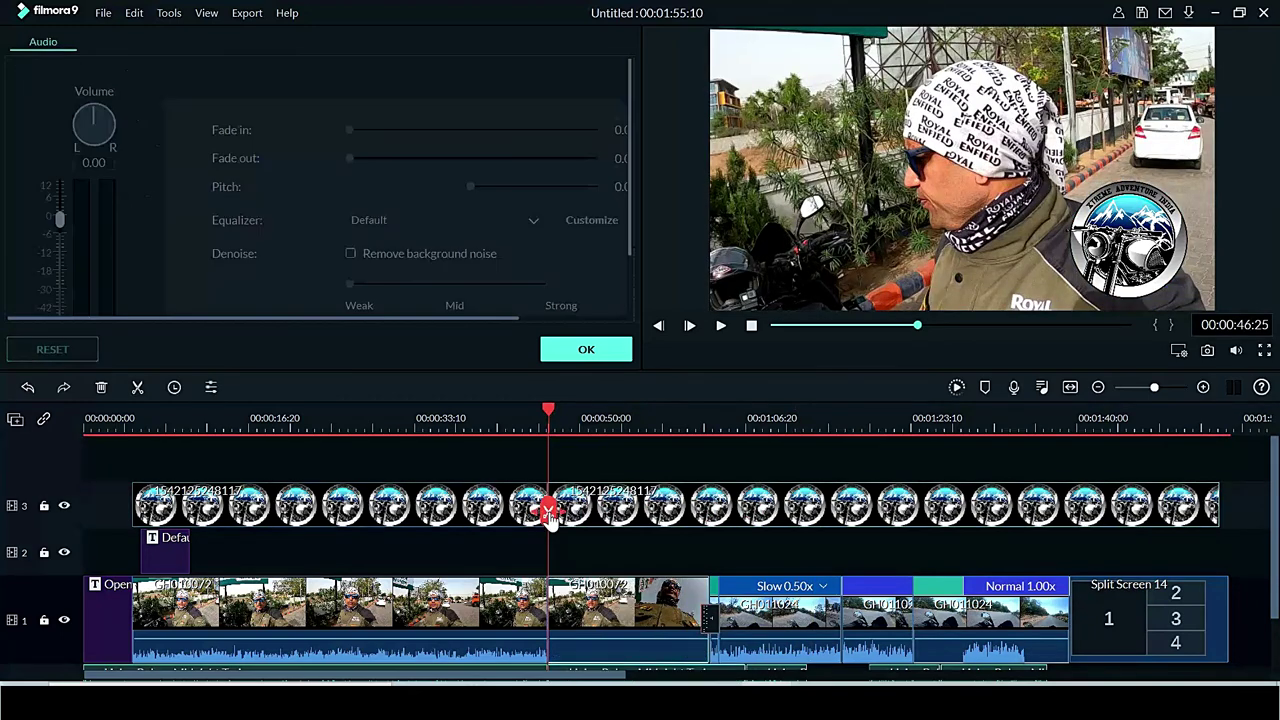
left_click_drag(1140, 255, 806, 258)
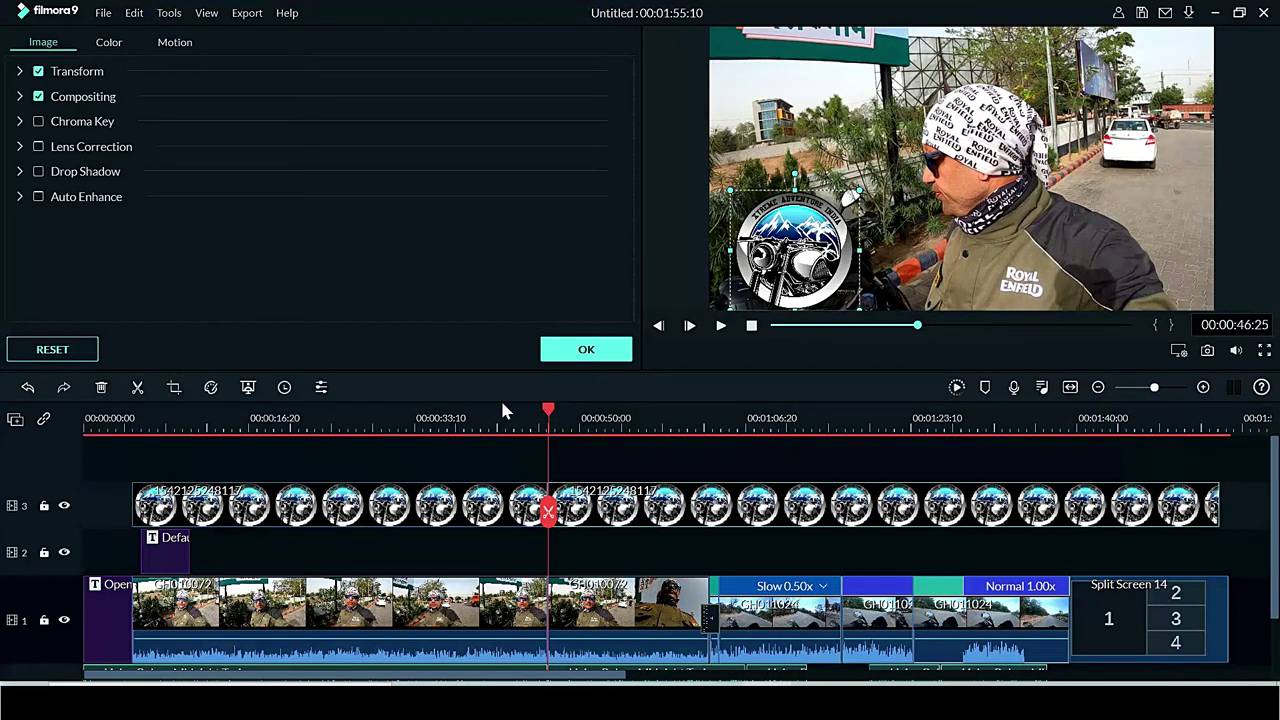
Scrub back and forth across the logo split to check the logo's position in both pieces
left_click_drag(549, 412, 514, 414)
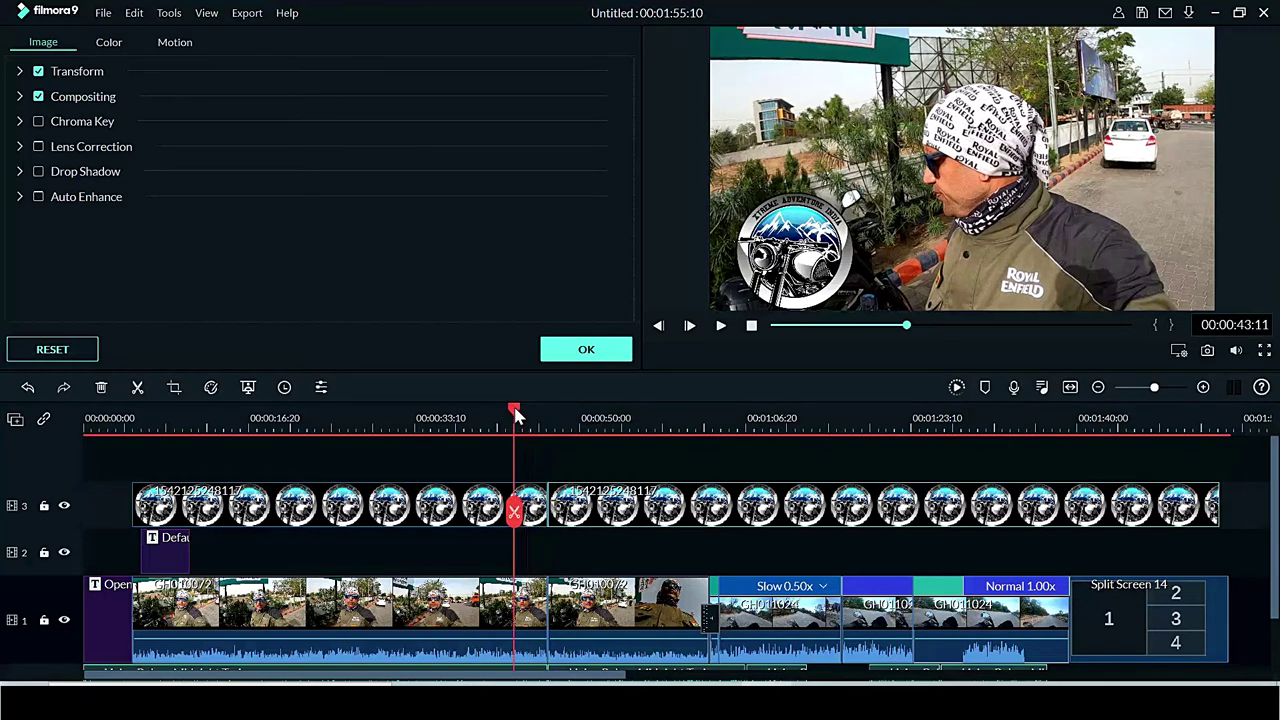
left_click(592, 418)
left_click(653, 420)
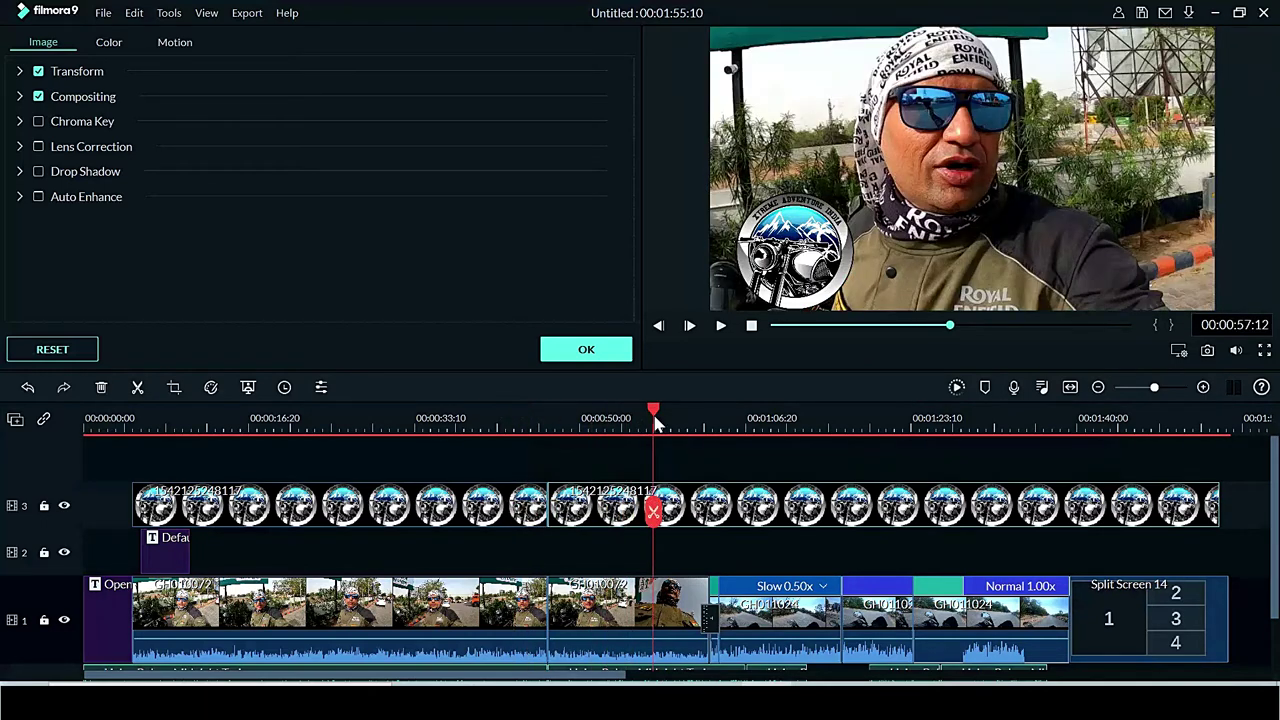
left_click_drag(656, 423, 499, 428)
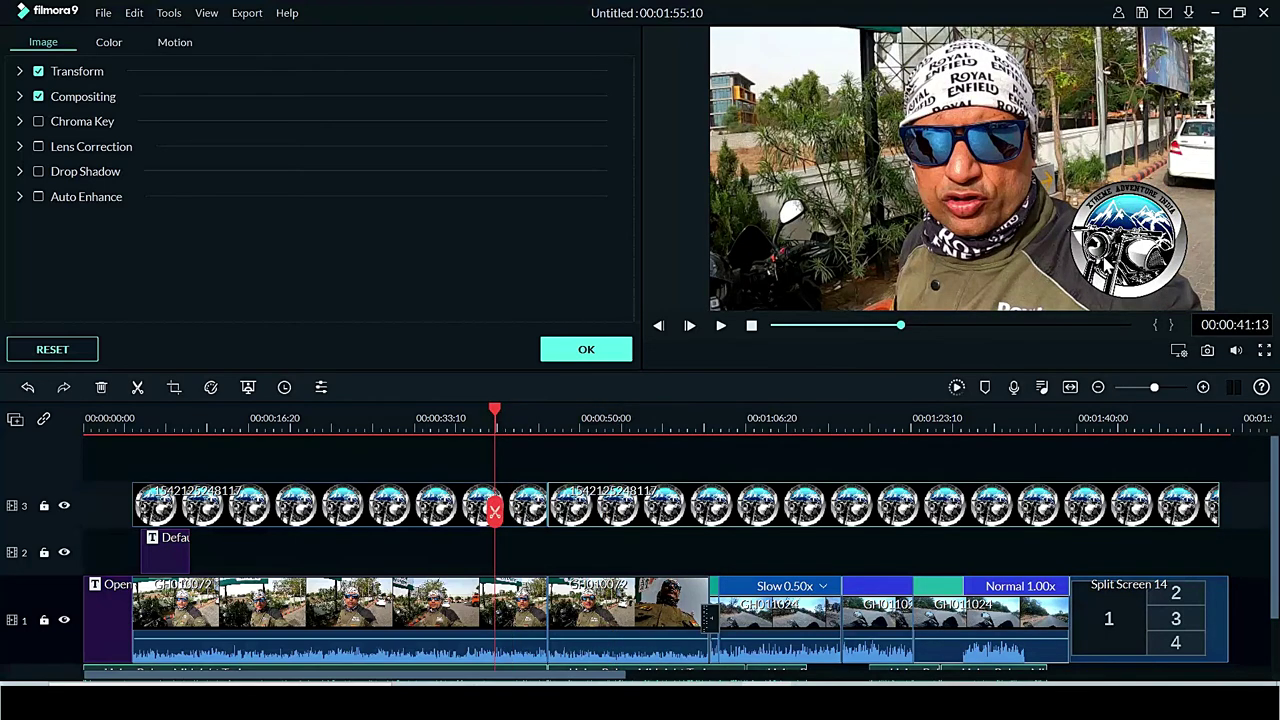
Lower the opacity of the first logo piece on track 3 to about 25%
left_click(410, 520)
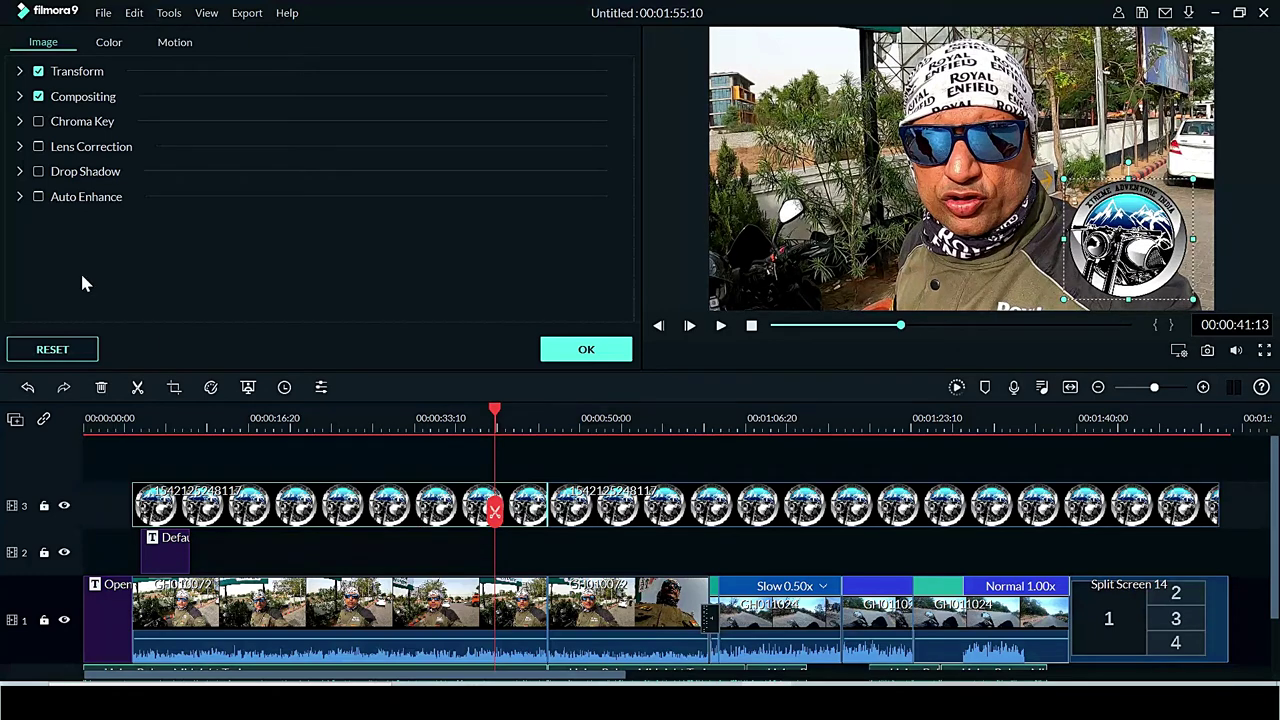
left_click(21, 100)
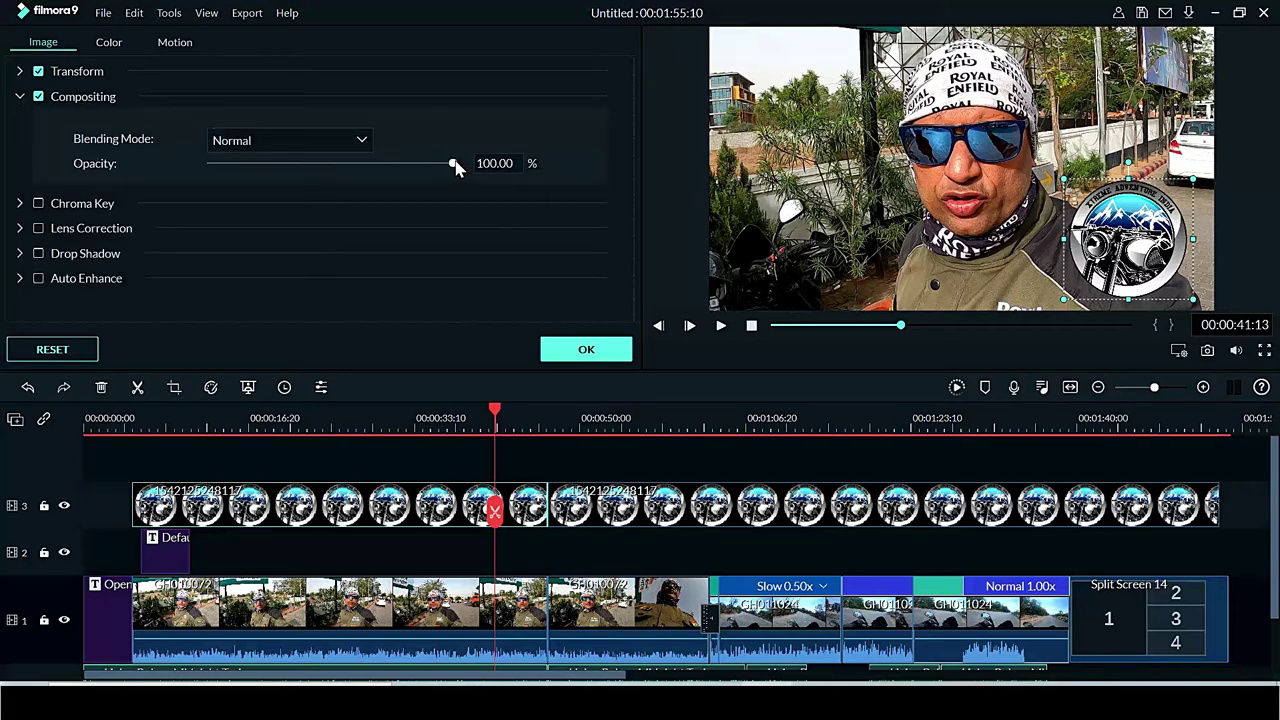
left_click_drag(454, 164, 274, 169)
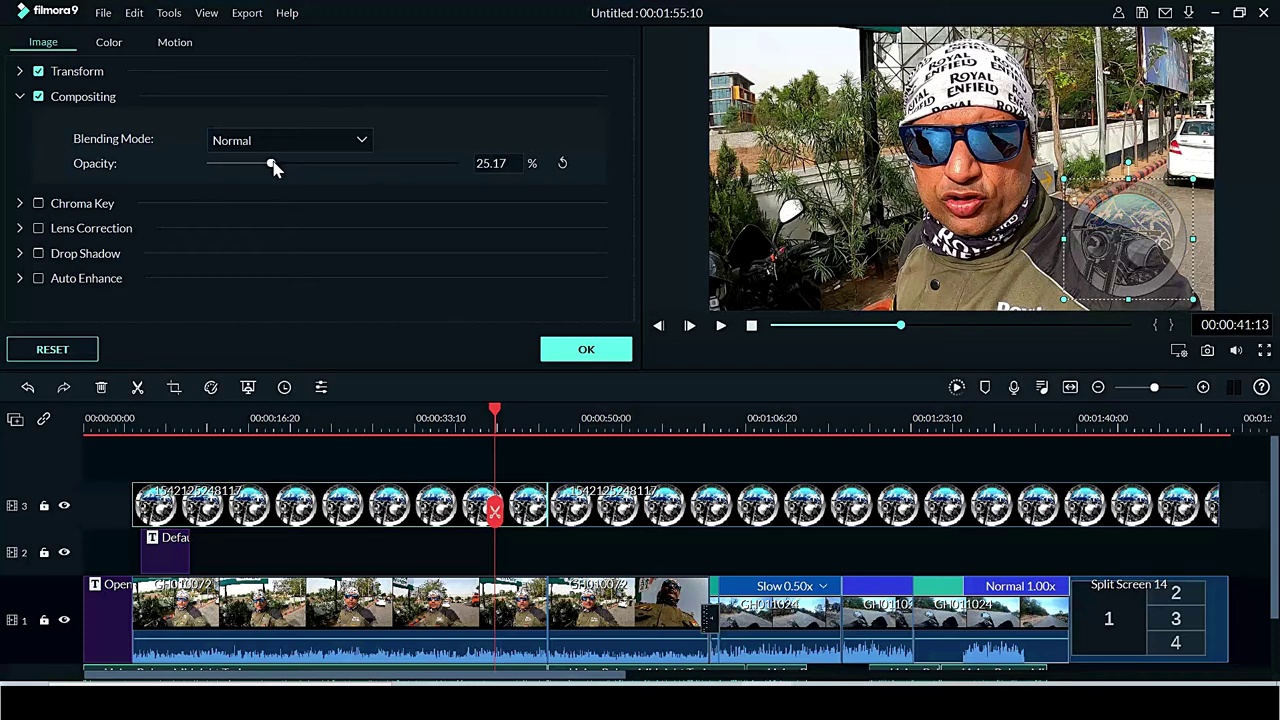
left_click(587, 350)
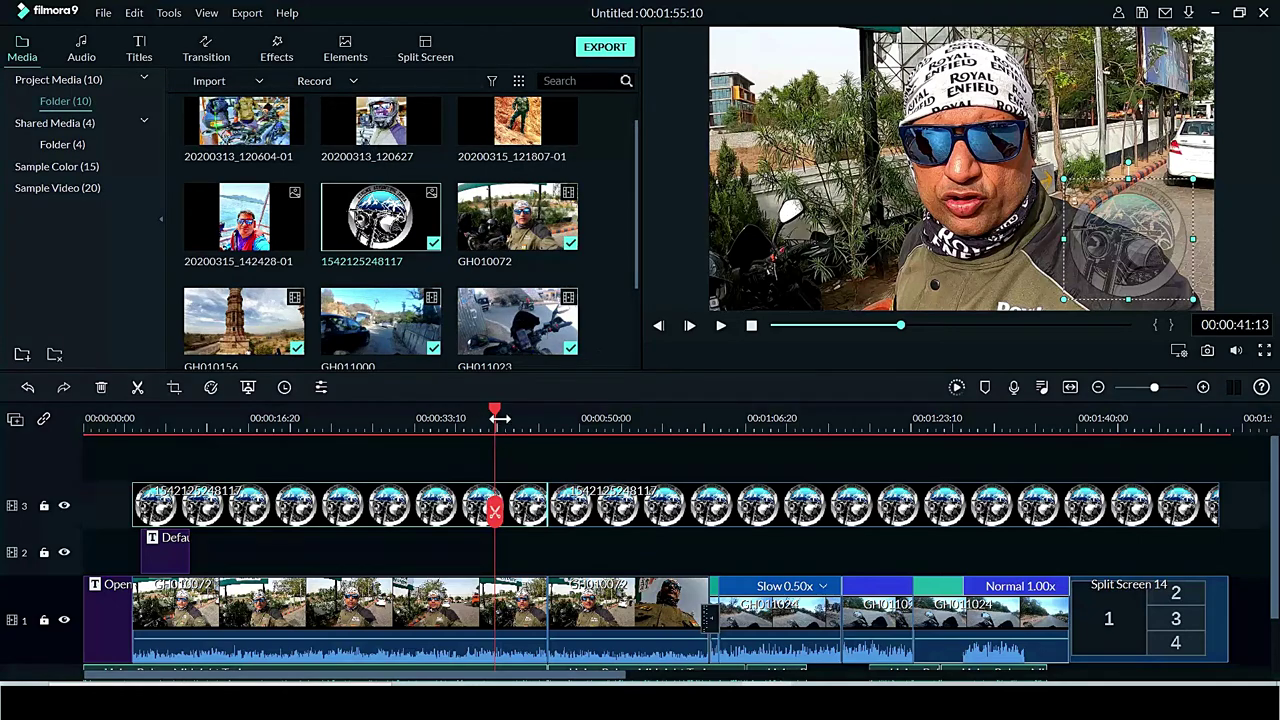
Play back the first clip from about 00:00:18 to check the semi-transparent logo
left_click_drag(497, 420, 266, 428)
key("space")
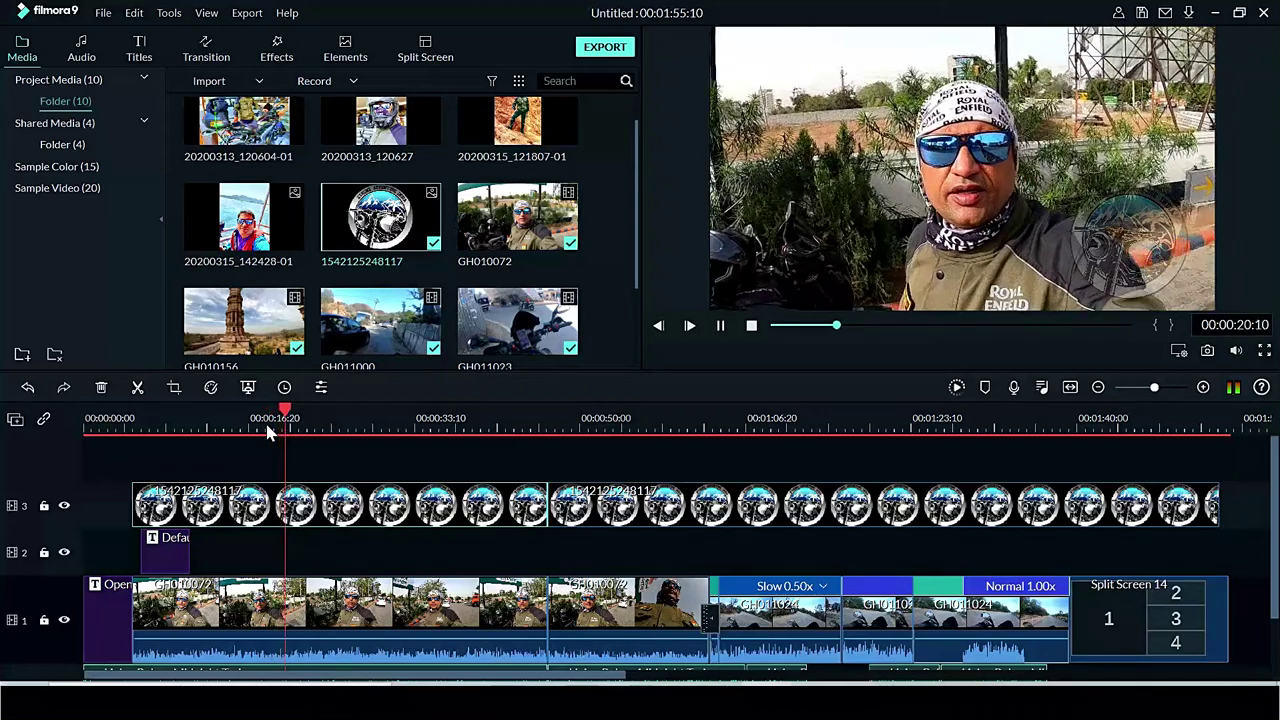
key("space")
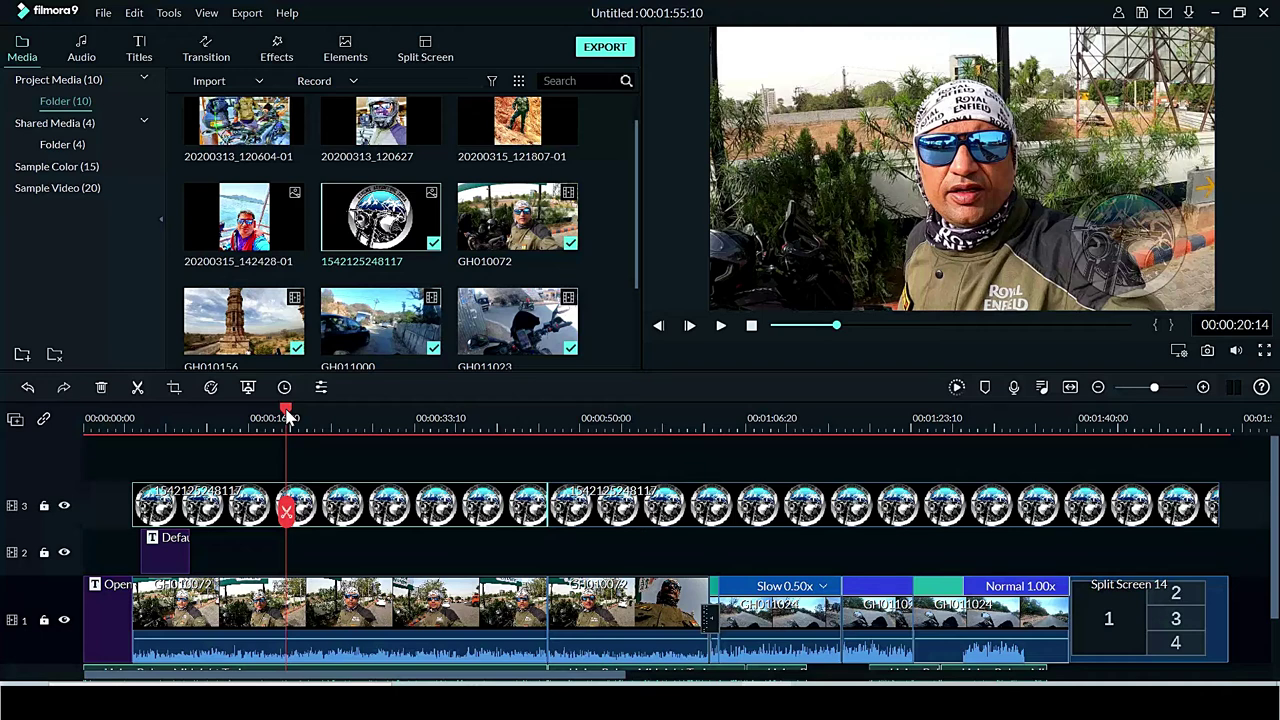
Add the "Follow me on" green-screen clip from the shared media on a new track 4, starting at about 00:00:18
left_click(48, 123)
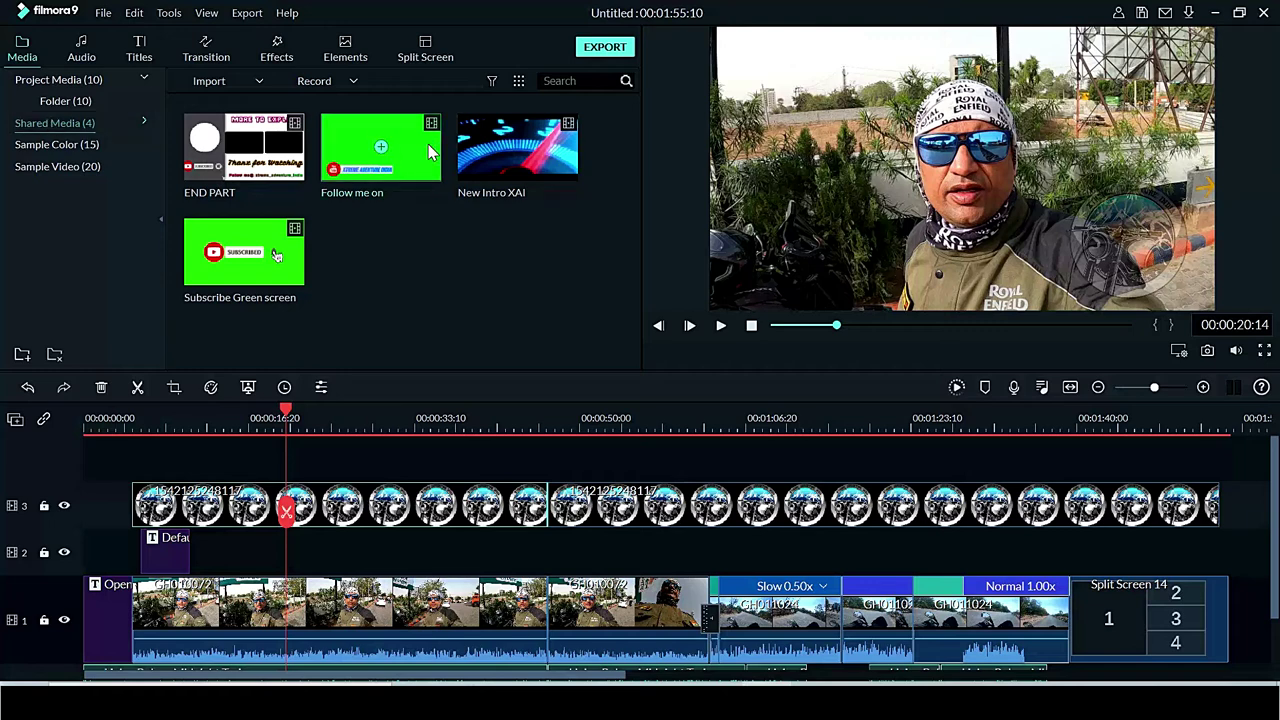
left_click_drag(430, 150, 265, 465)
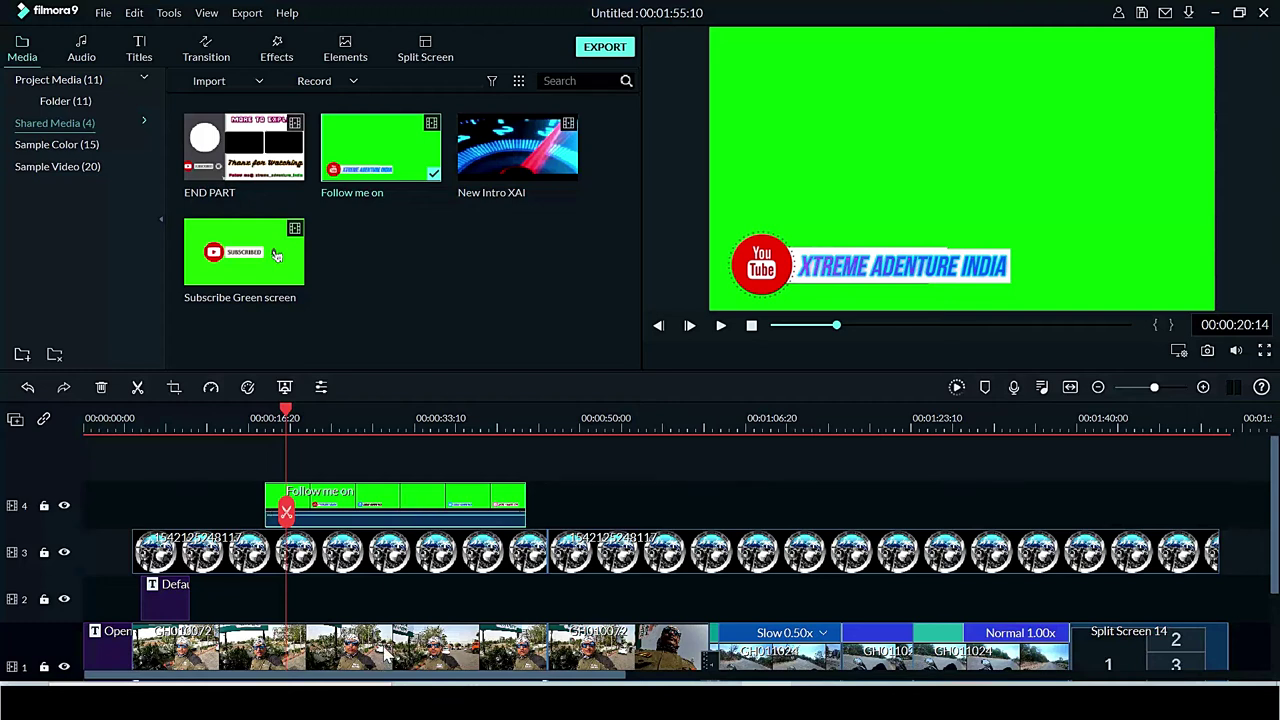
Key out the green background of the "Follow me on" clip with Chroma Key at offset 37 and preview it
double_click(430, 500)
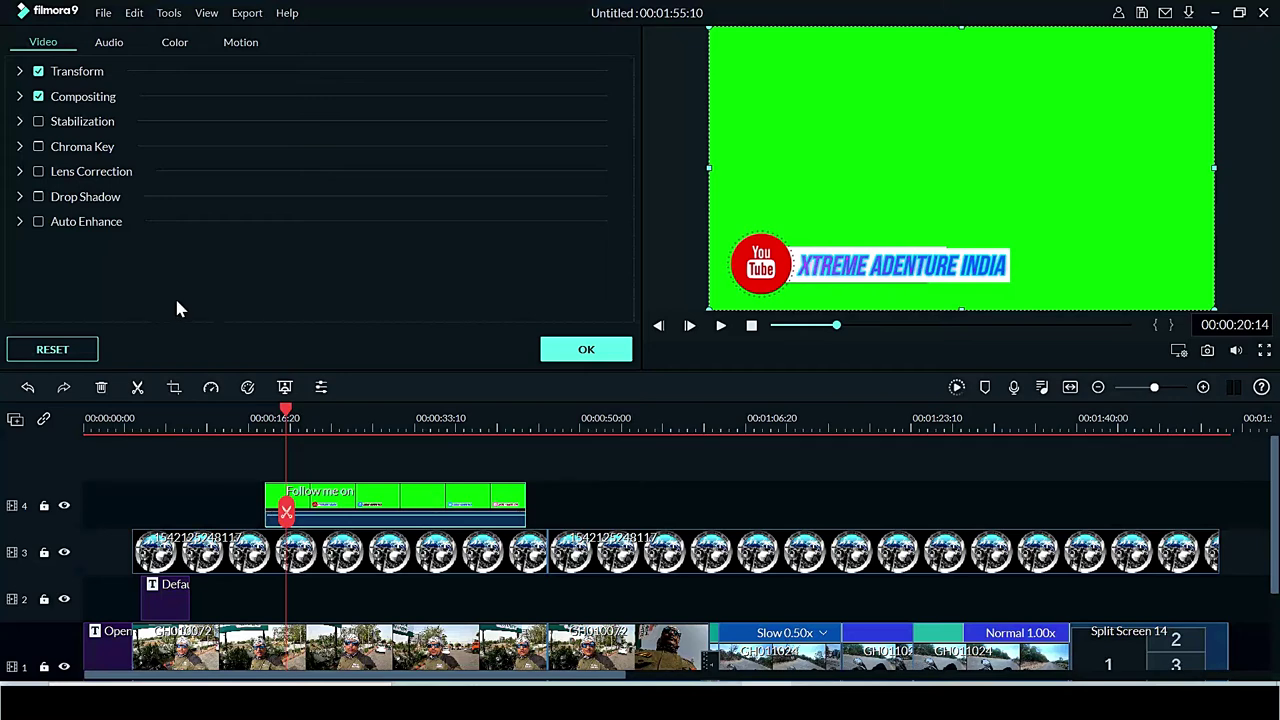
left_click(39, 147)
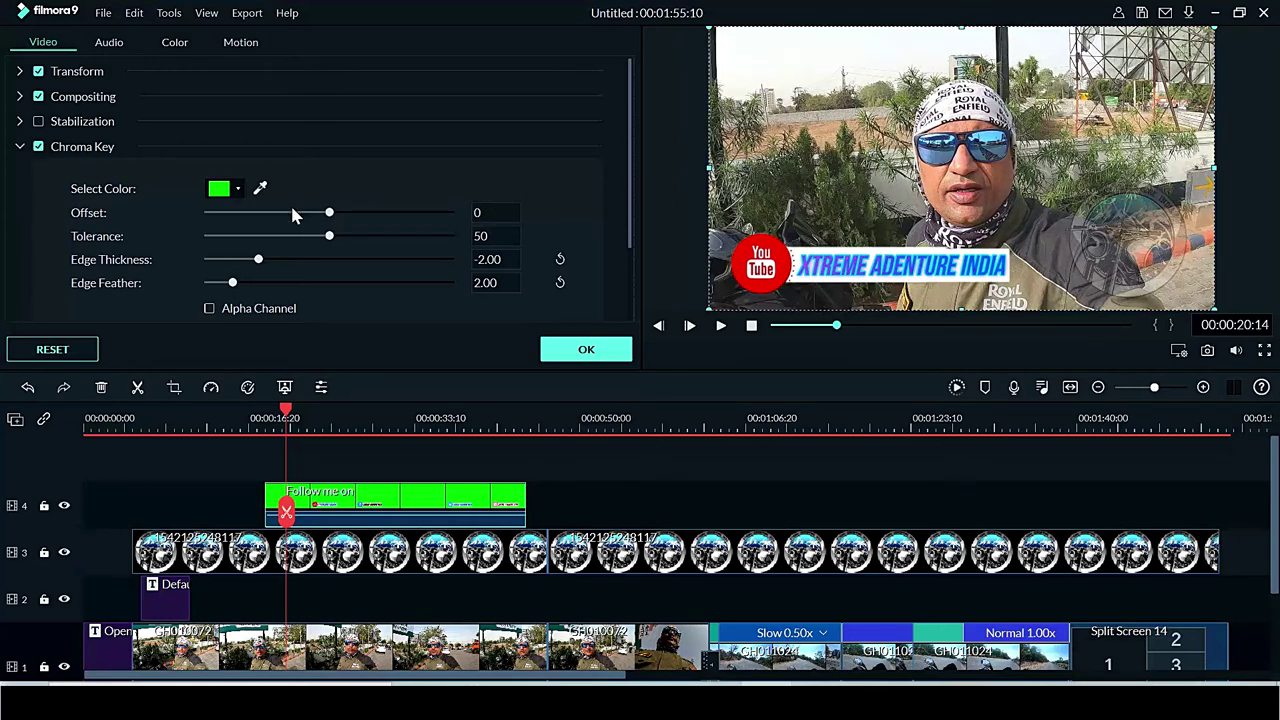
left_click(375, 213)
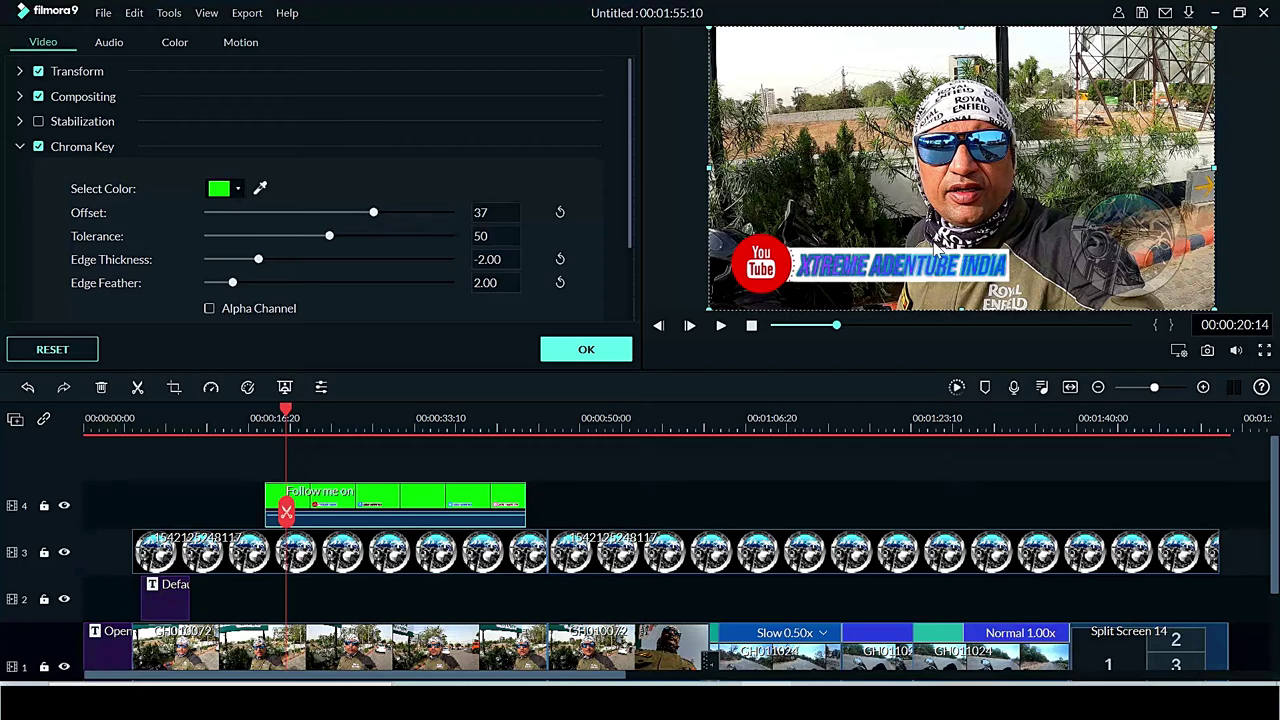
left_click(586, 350)
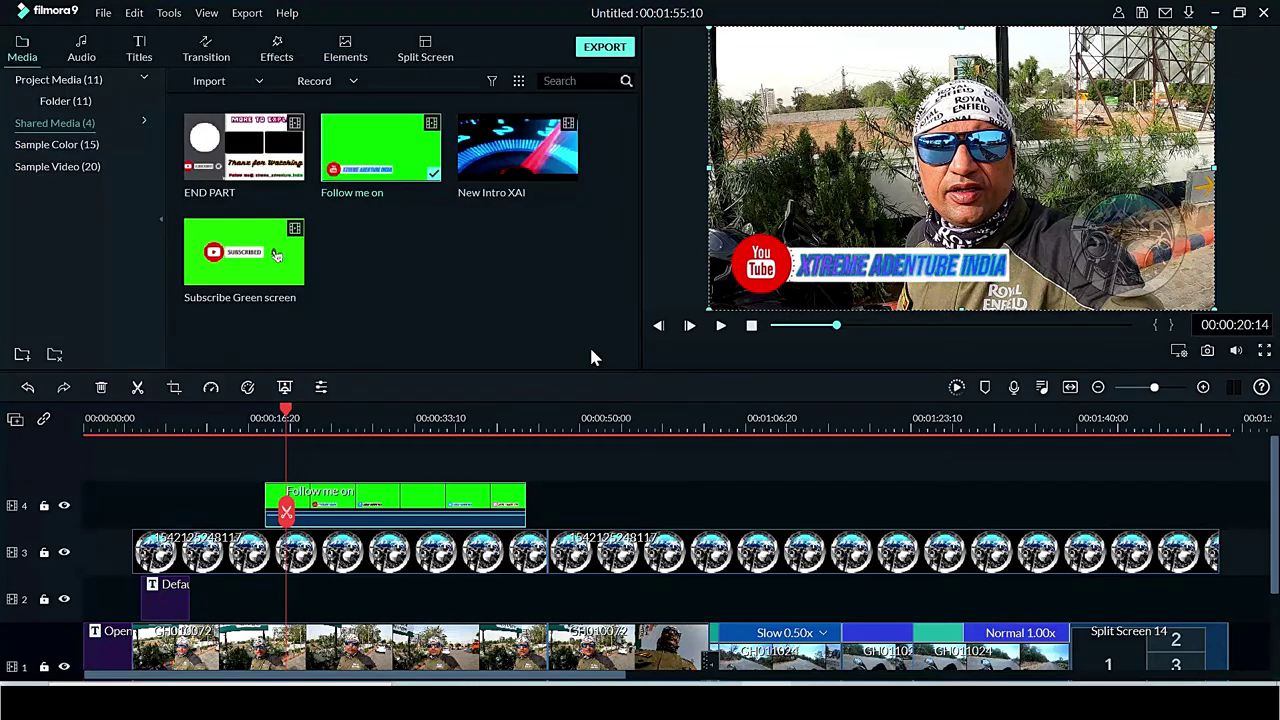
key("space")
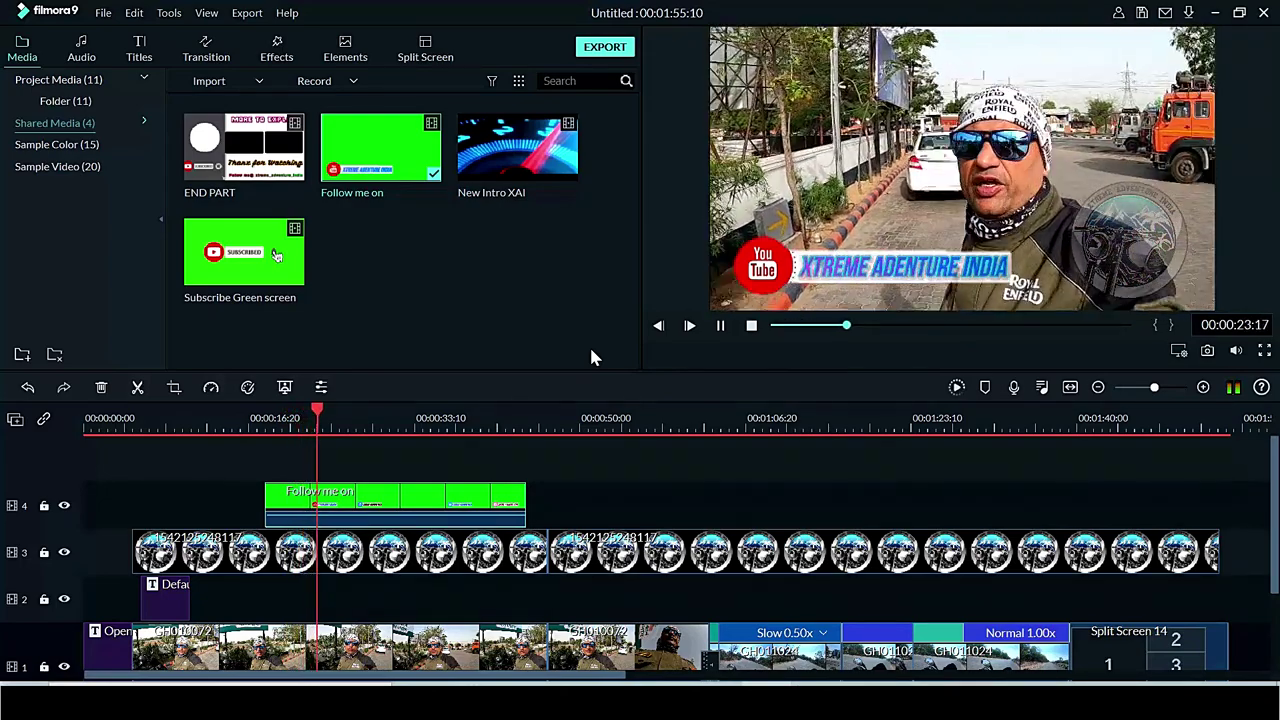
key("space")
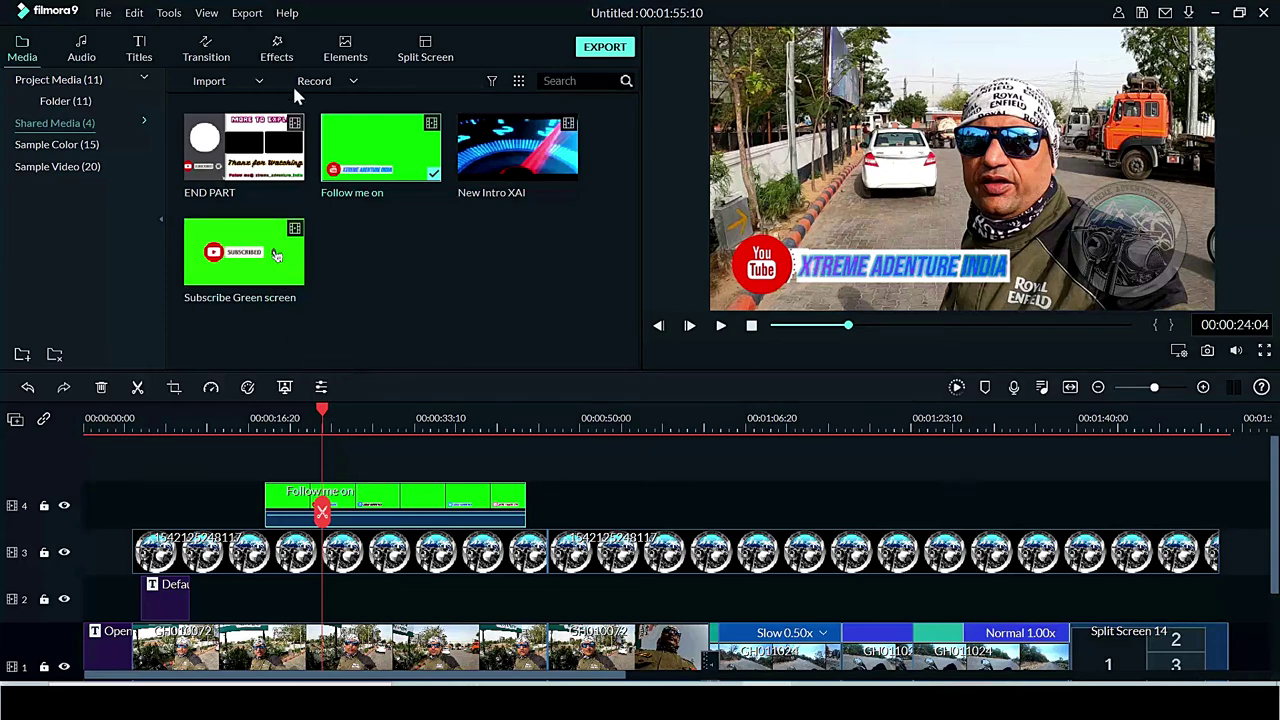
Place the thumbs-up element Web Element Circle 03 on track 4 at about 00:00:53 and preview it
left_click(278, 50)
left_click(352, 55)
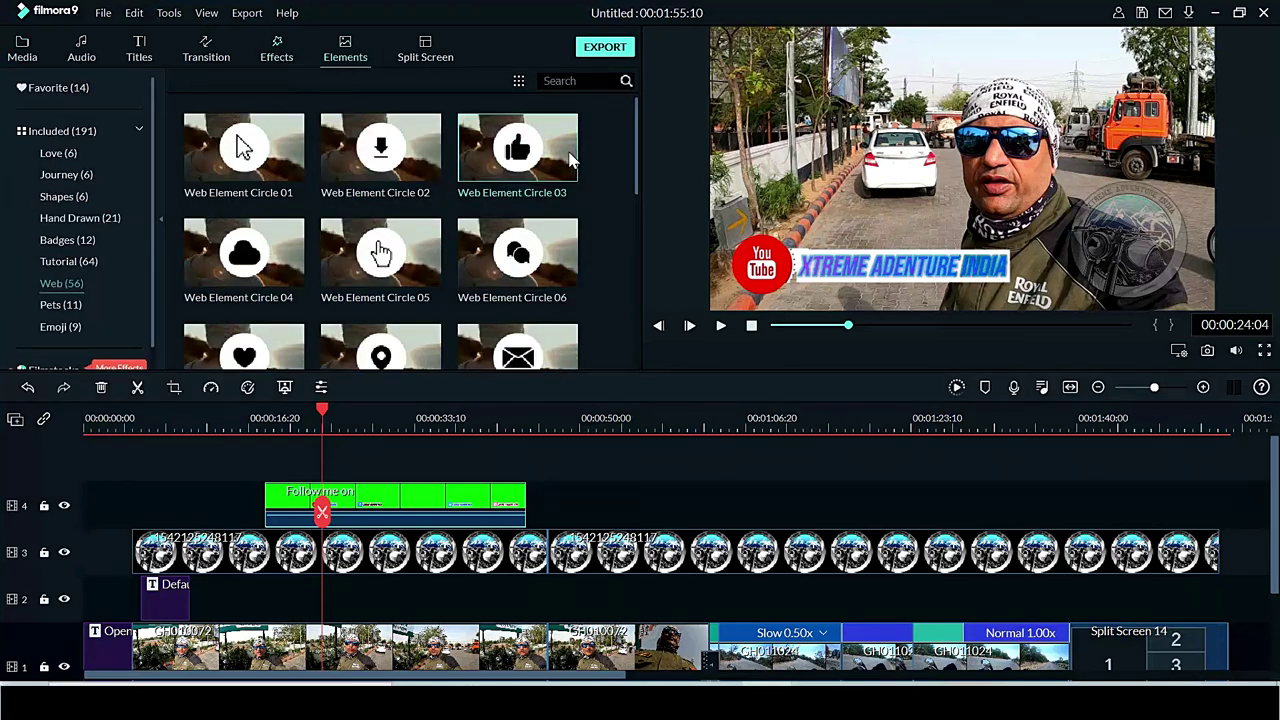
left_click(565, 160)
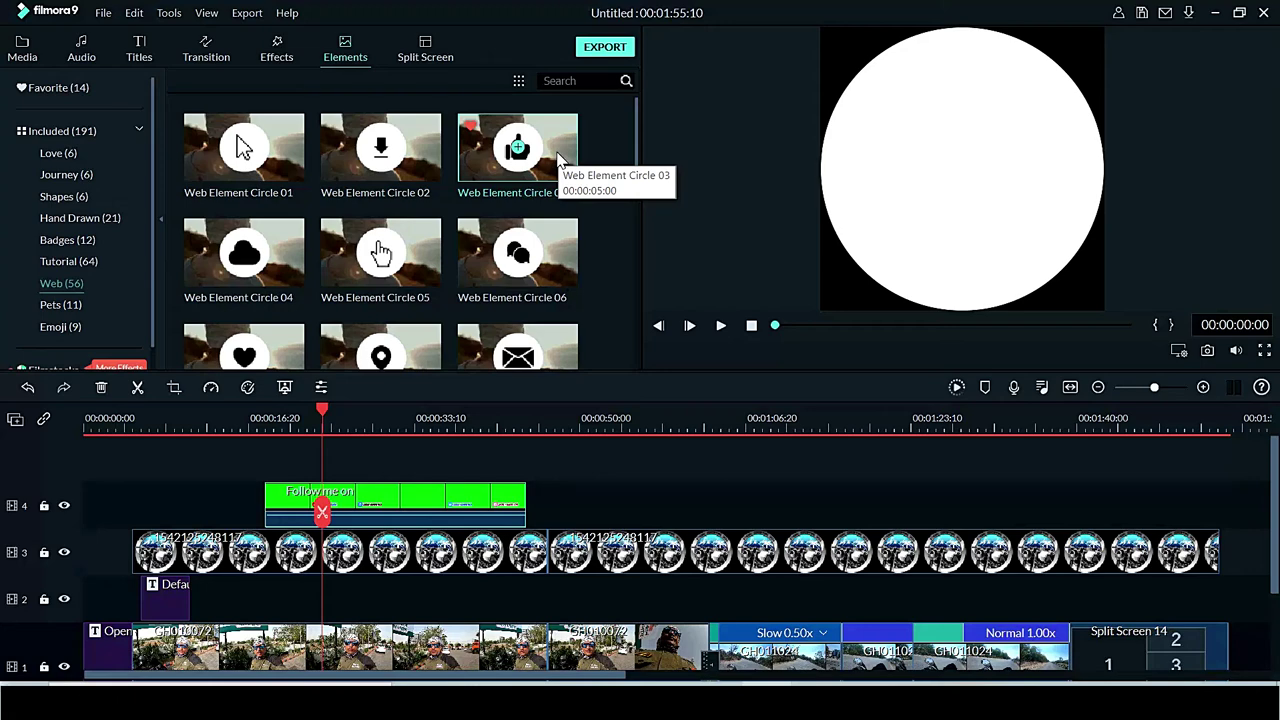
left_click_drag(560, 160, 614, 501)
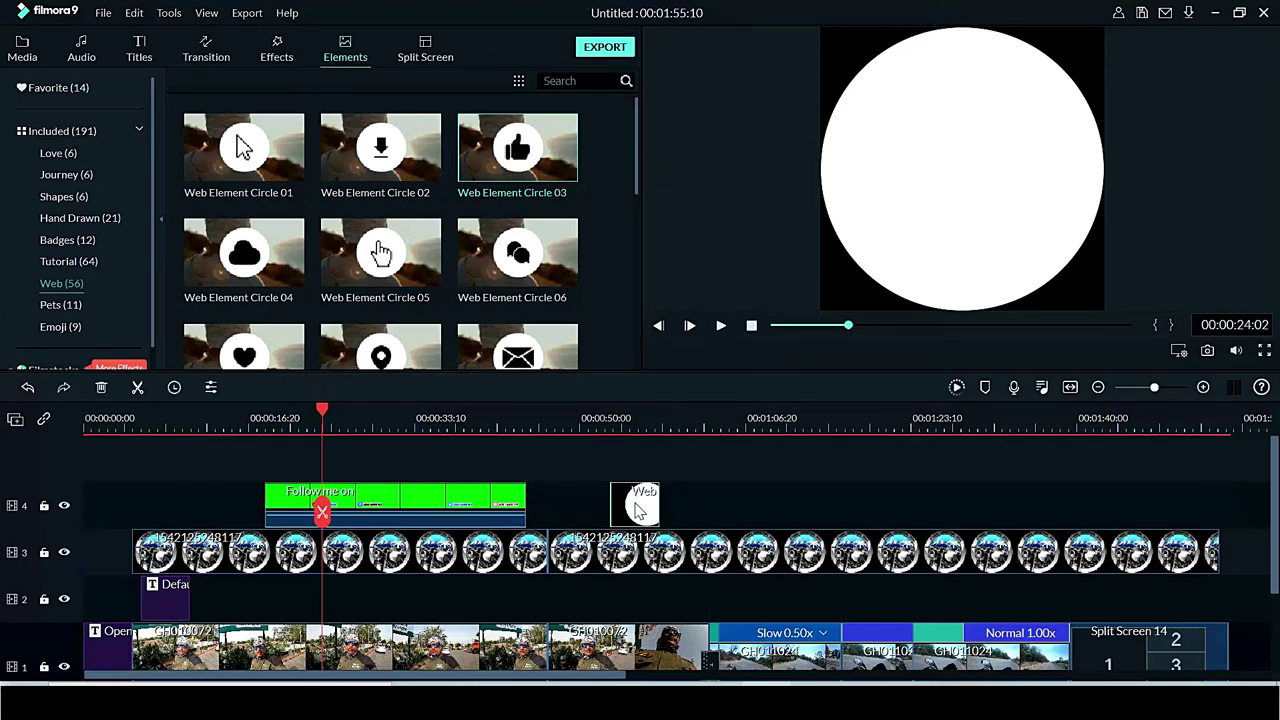
double_click(638, 505)
key("space")
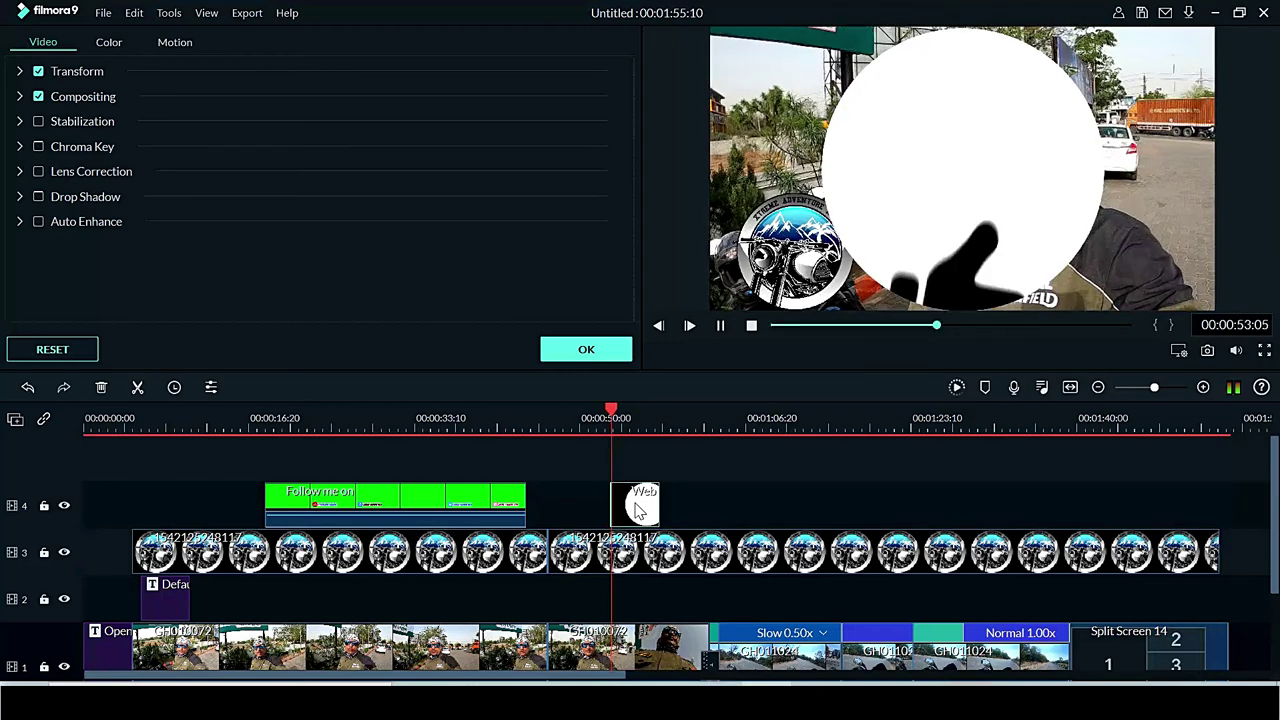
key("space")
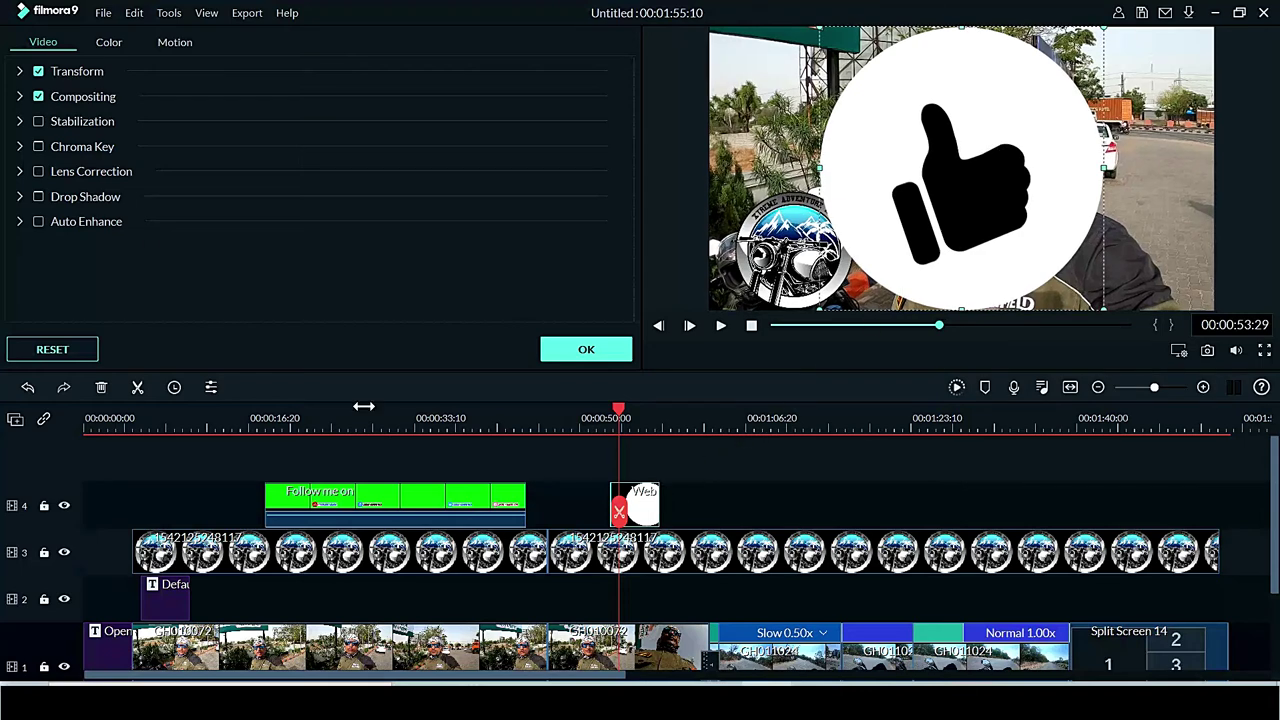
Apply Chroma Key to the thumbs-up element, sampling its white circle as the key color
left_click(38, 146)
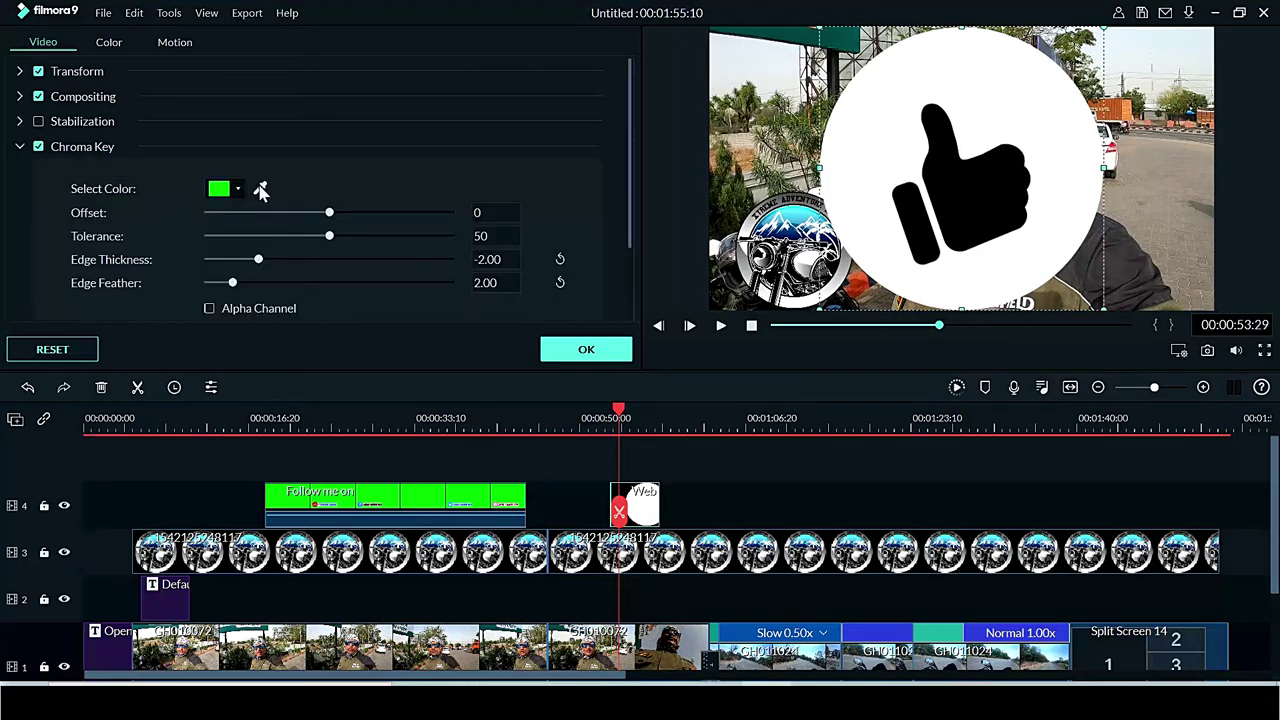
left_click(261, 189)
left_click(861, 158)
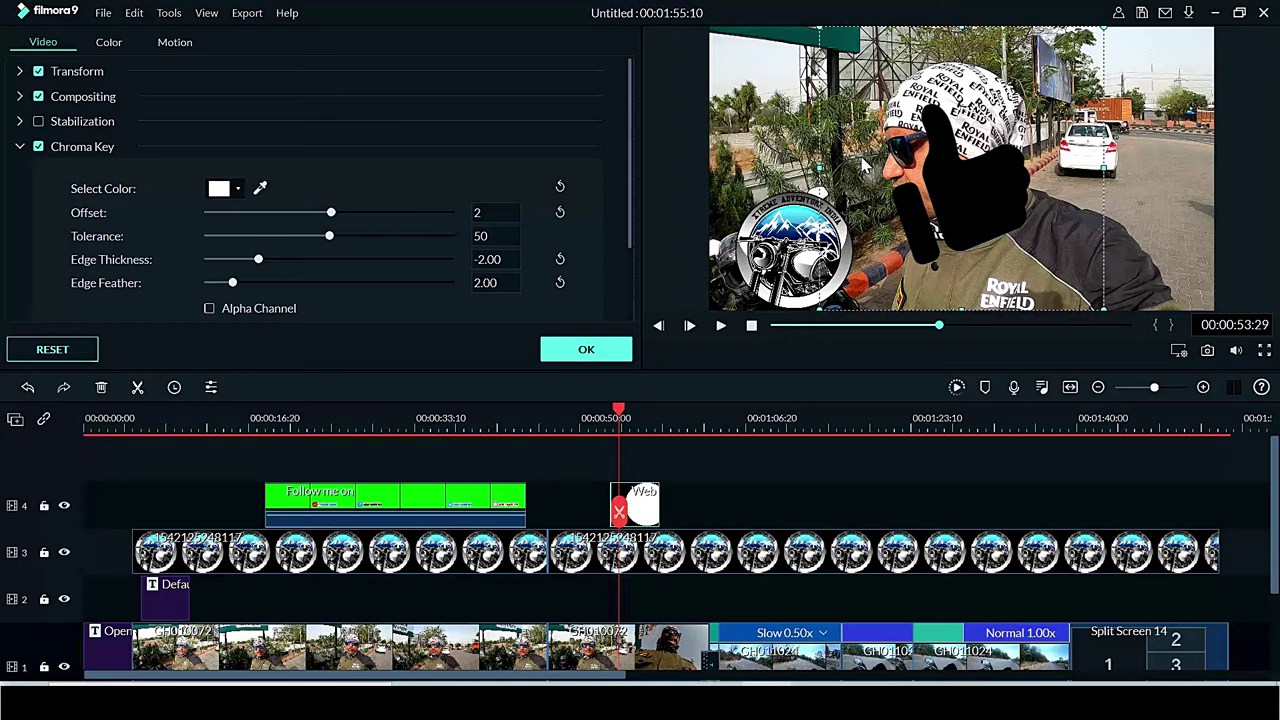
Change the thumbs-up element's key color to the black of the hand and delete the element from track 4
left_click(263, 189)
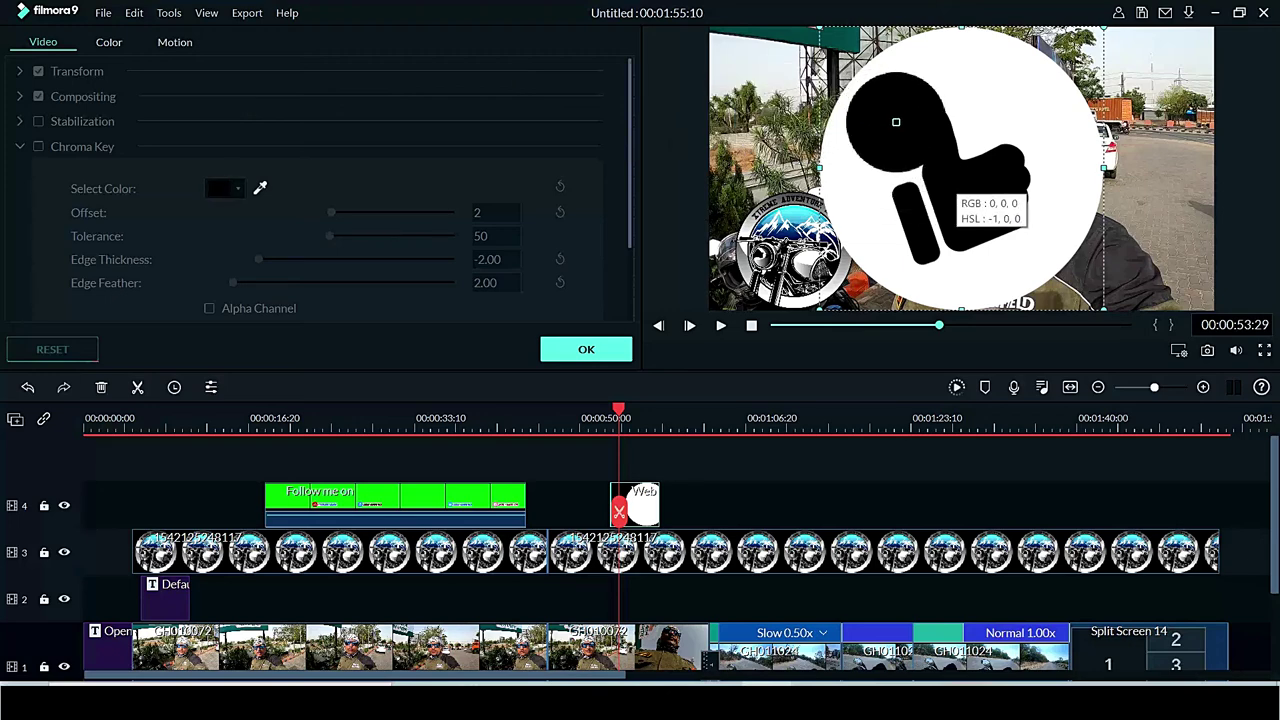
left_click(896, 122)
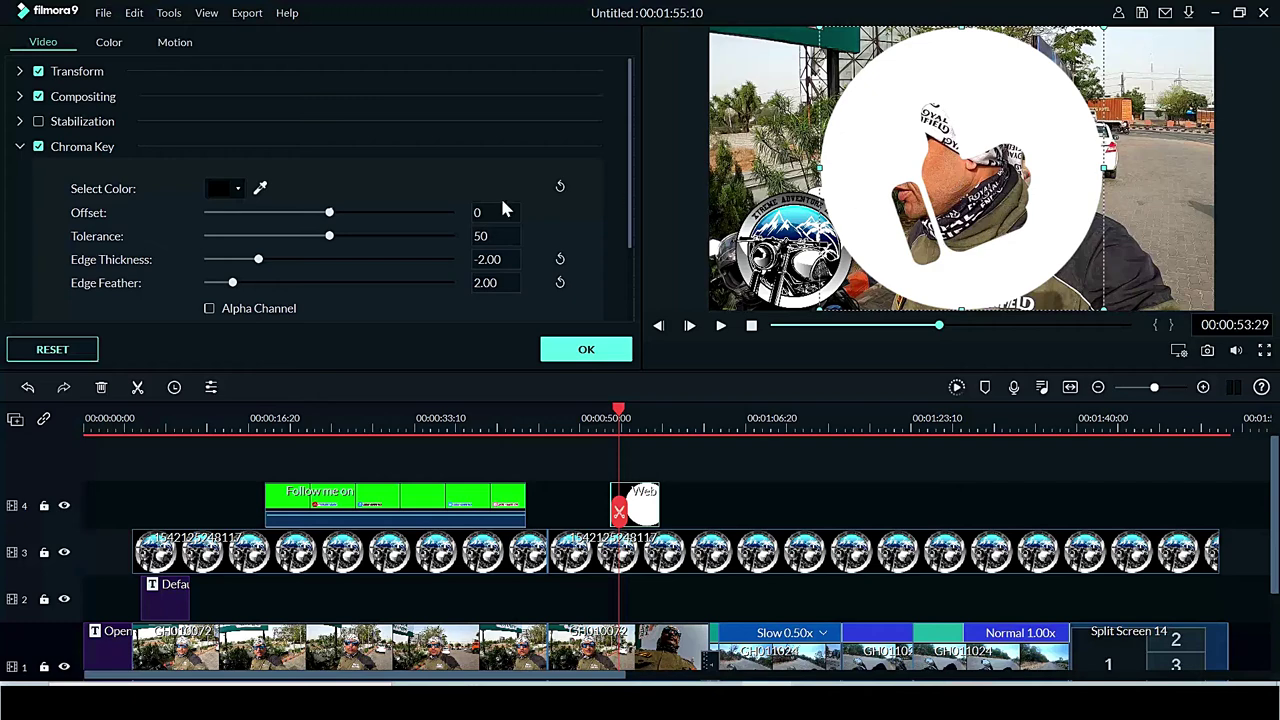
left_click(586, 352)
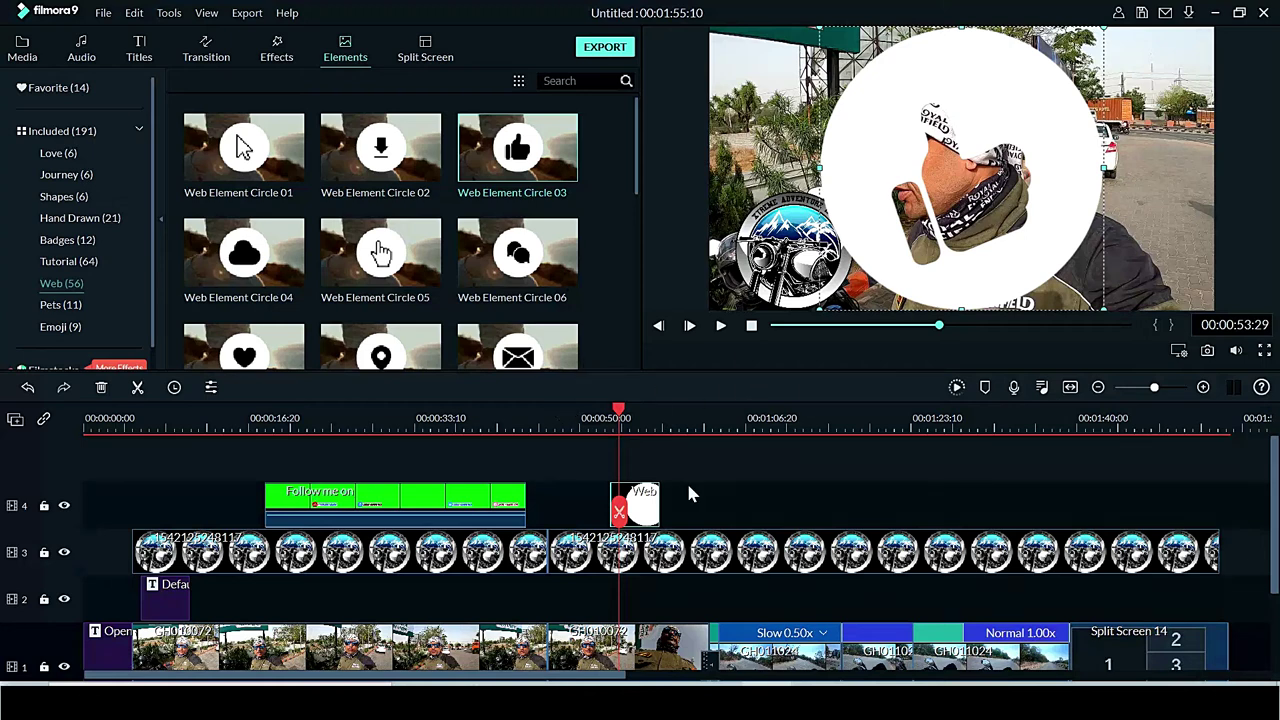
left_click(102, 388)
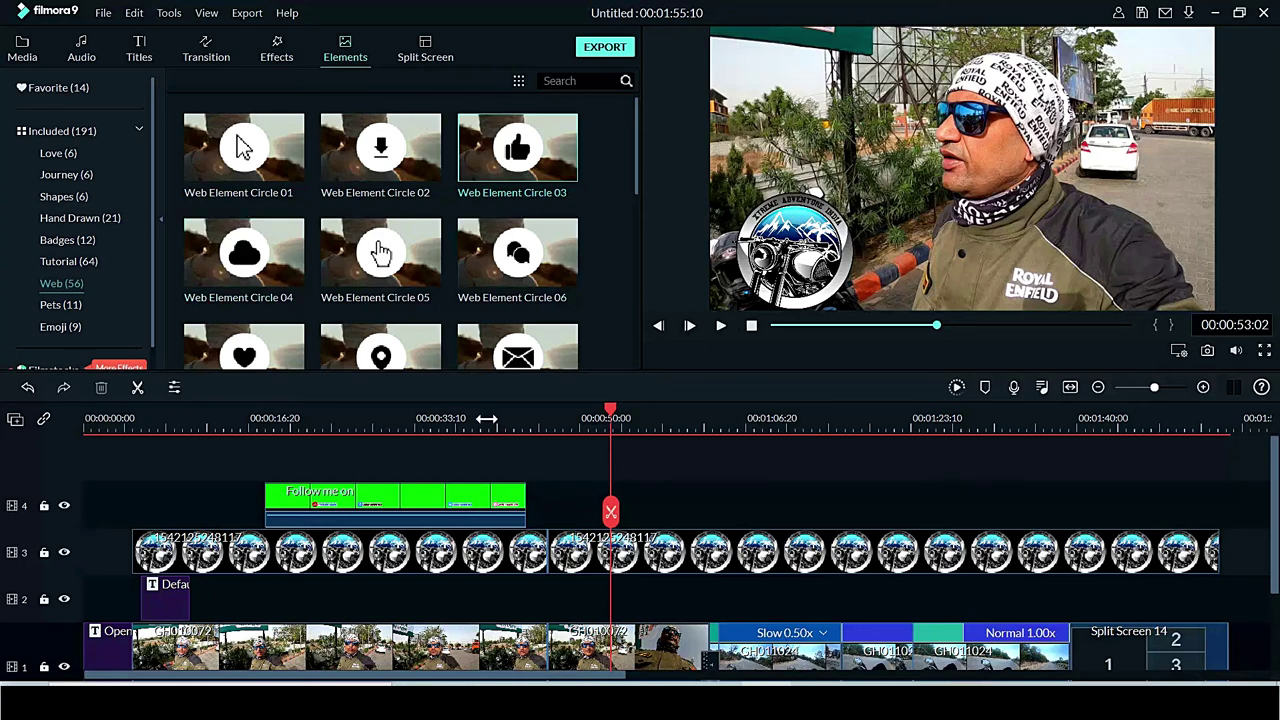
Open the export window and review the YouTube, DVD, device and local output options
left_click(615, 50)
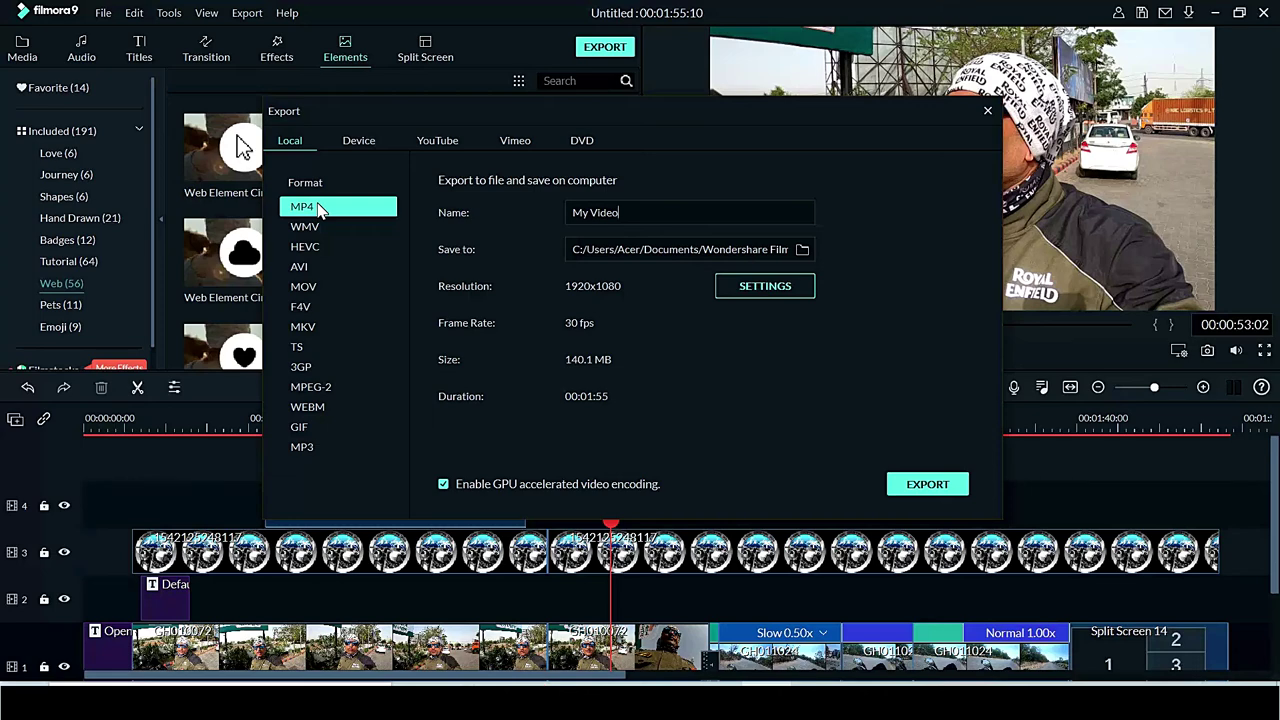
left_click(449, 145)
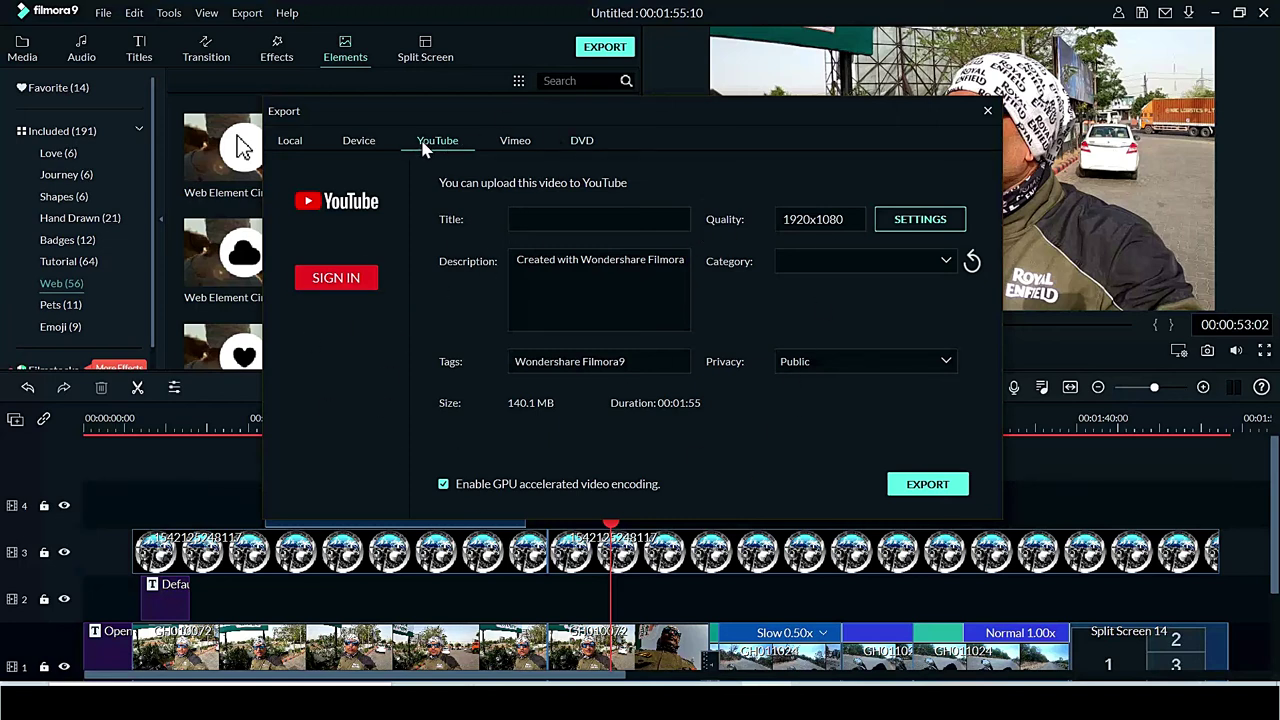
left_click(588, 145)
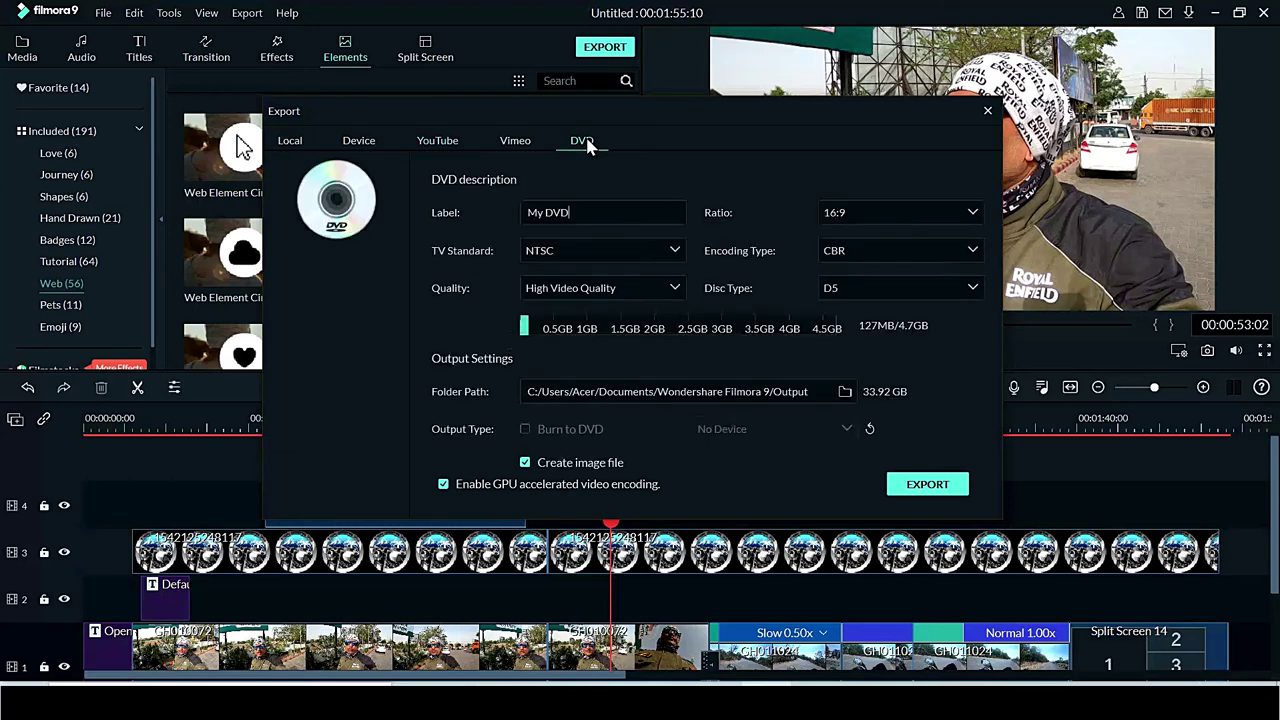
left_click(364, 143)
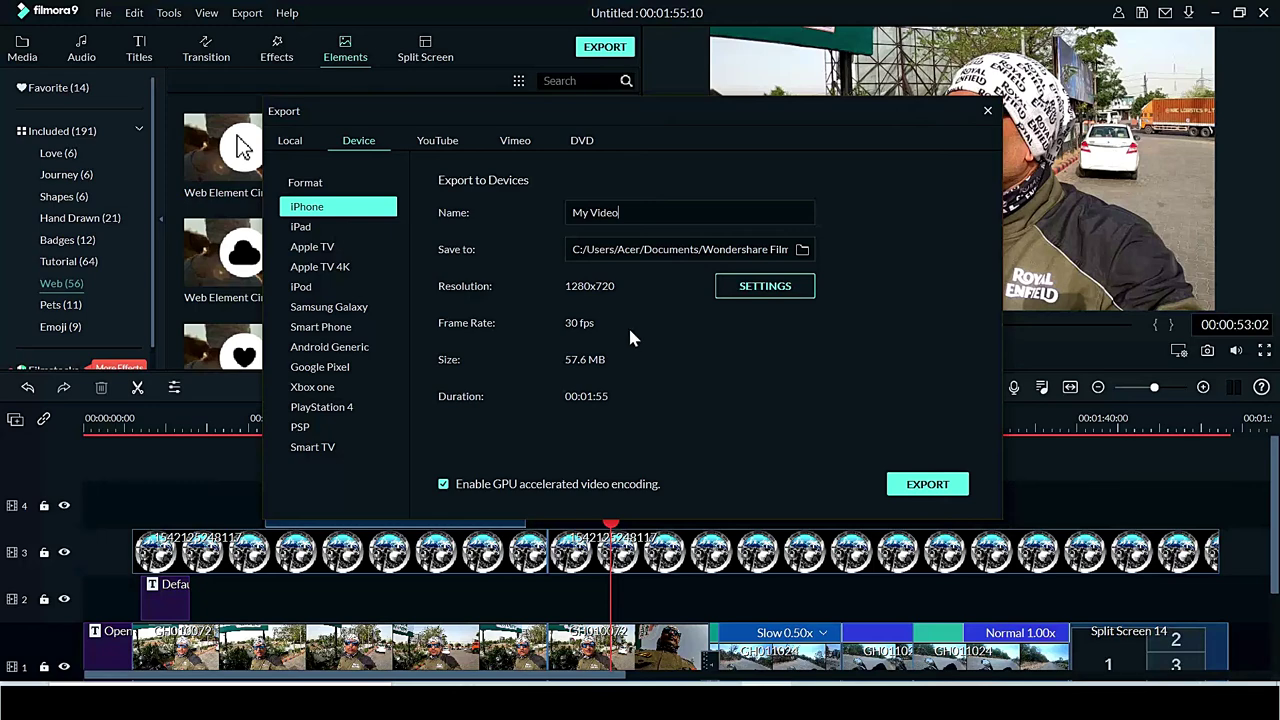
left_click(283, 147)
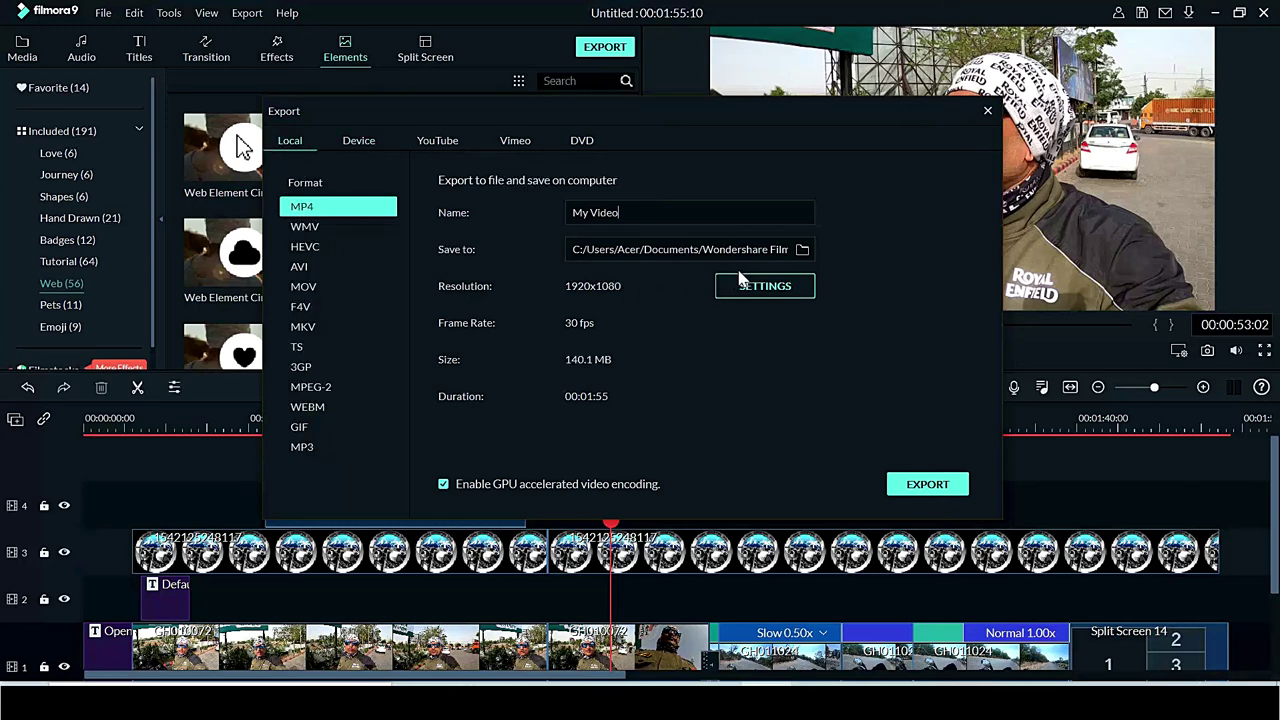
Export the project locally as MP4 named My Video, with Best quality, 1920x1080 resolution and 30 fps
left_click(804, 287)
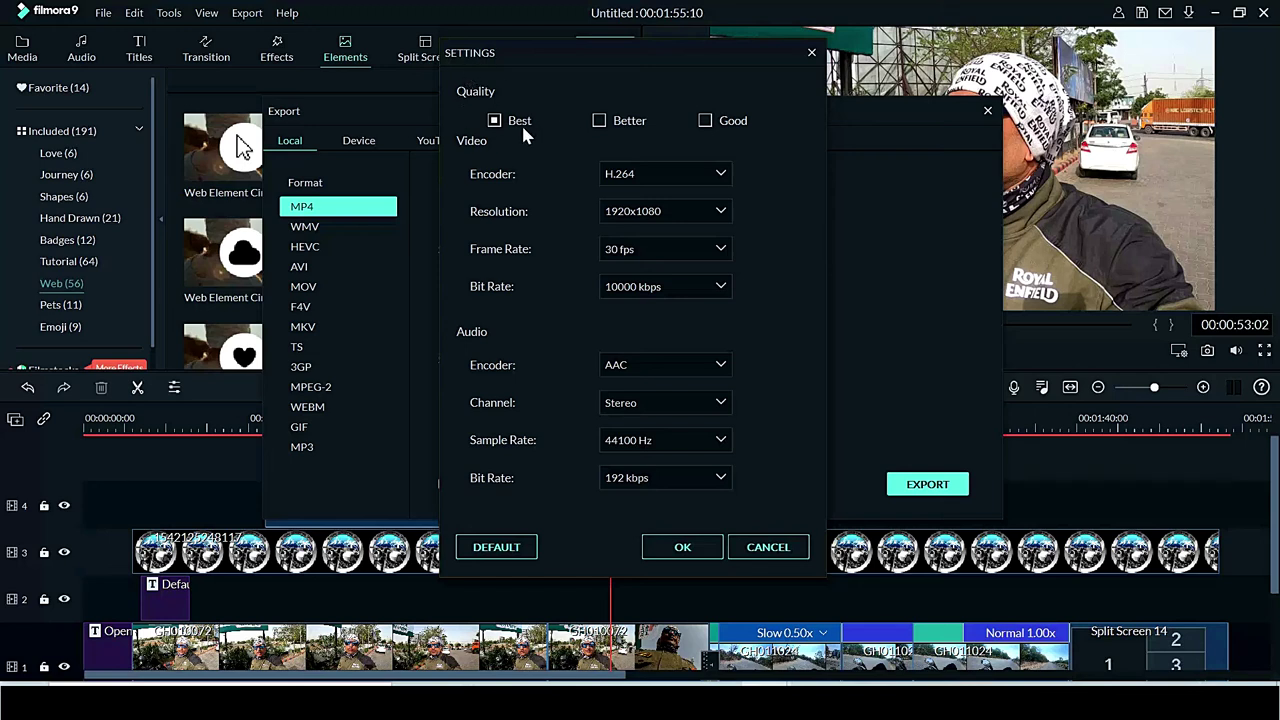
left_click(696, 251)
left_click(696, 251)
left_click(664, 550)
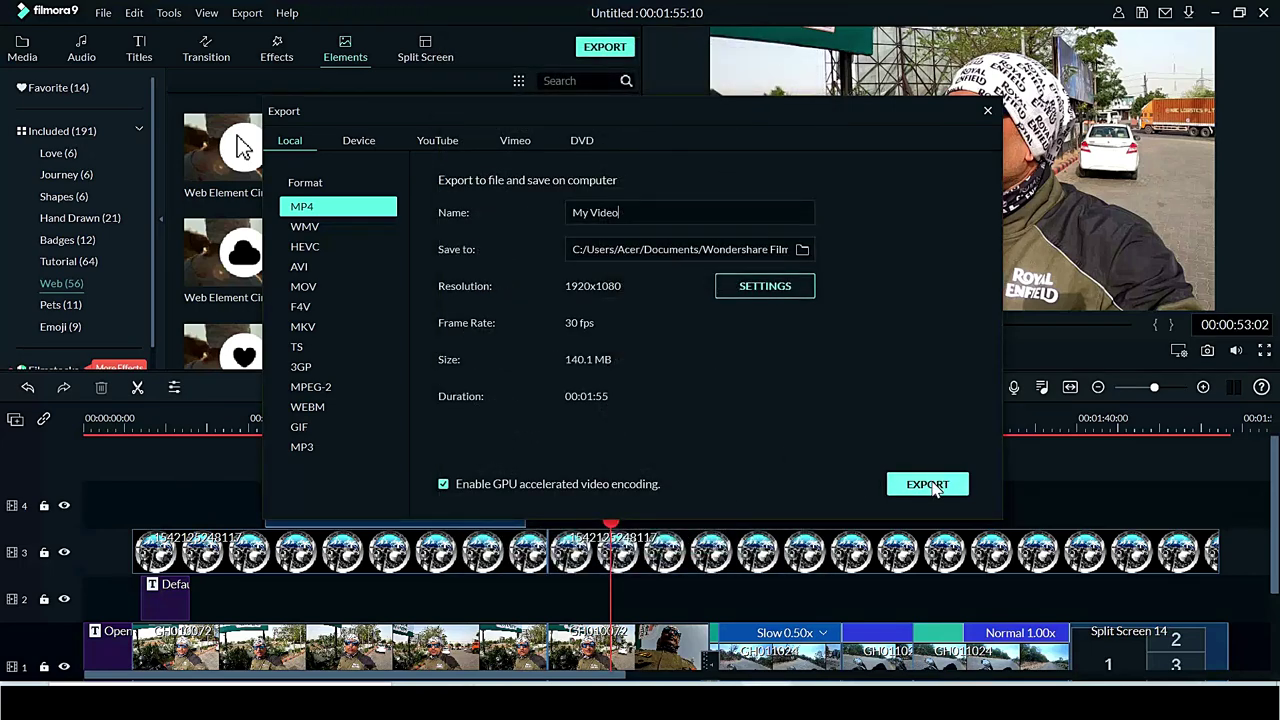
left_click(934, 486)
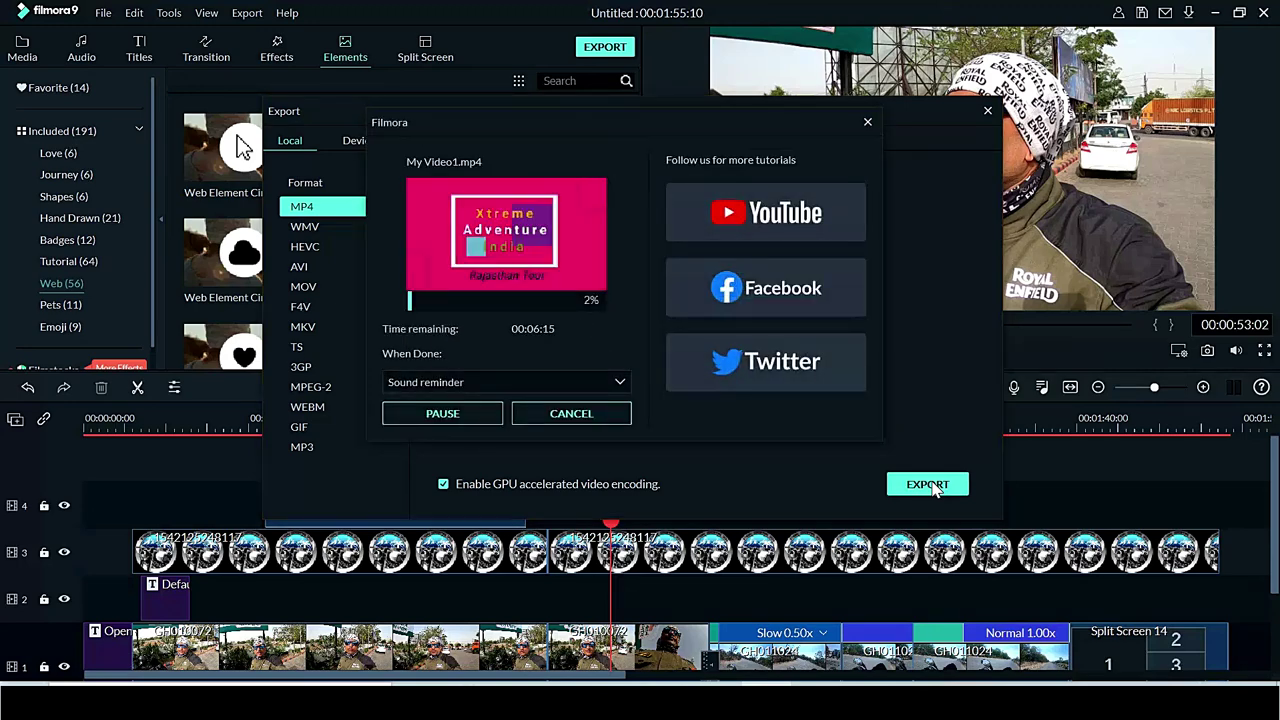